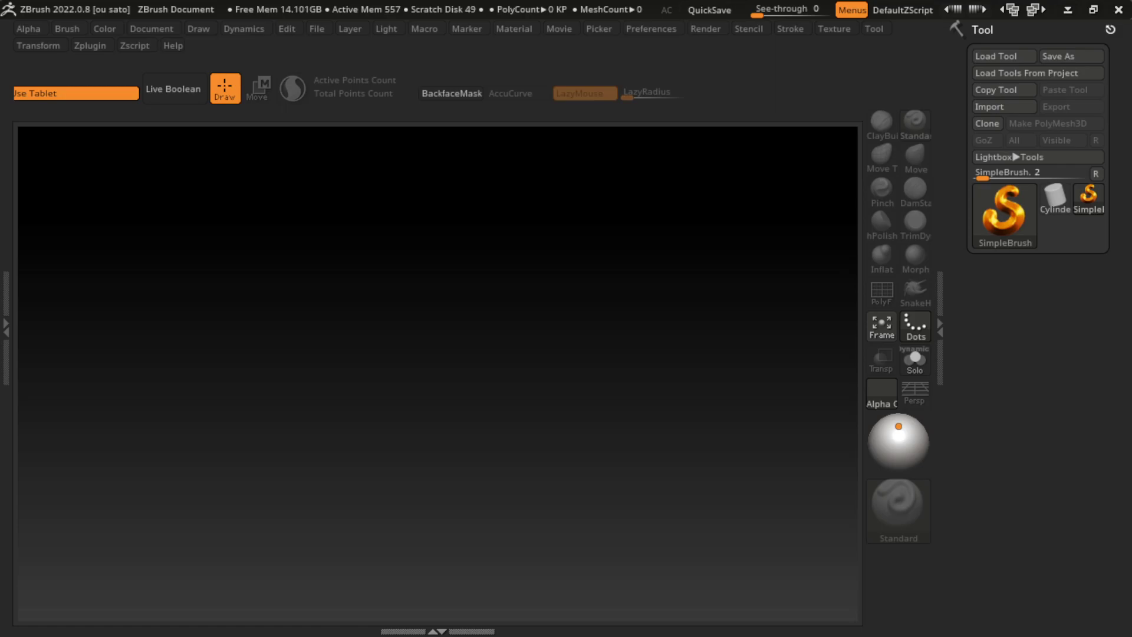
Draw a Cylinder3D on the canvas and make it editable in Edit mode
click(1055, 198)
drag(613, 366, 534, 510)
key(space)
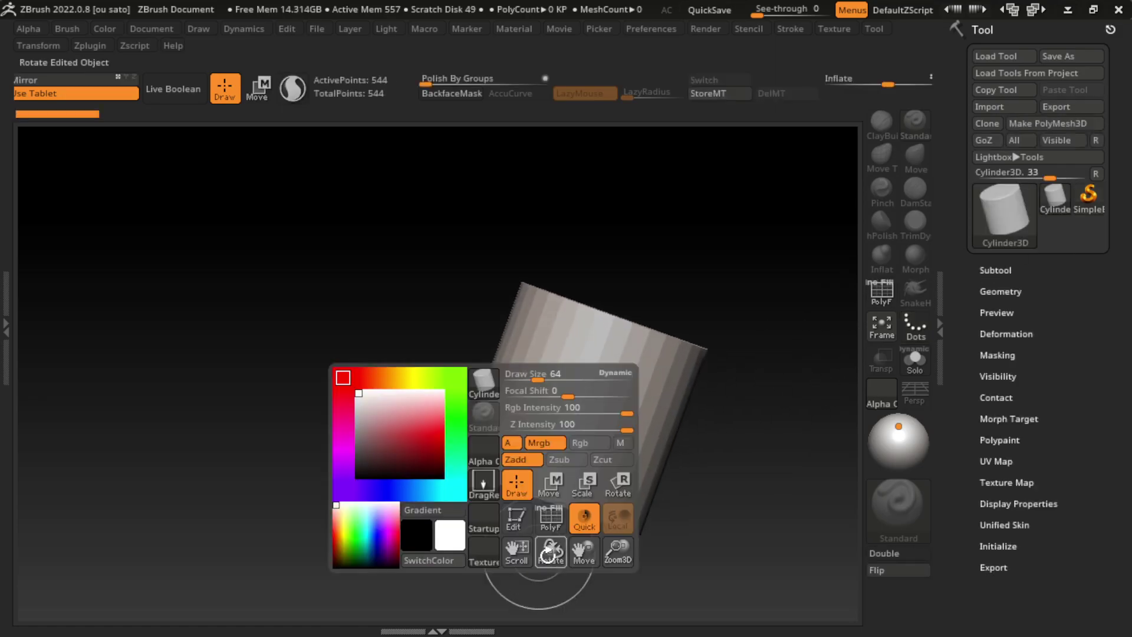
key(t)
Append a Sphere3D subtool and make it the active subtool
click(998, 269)
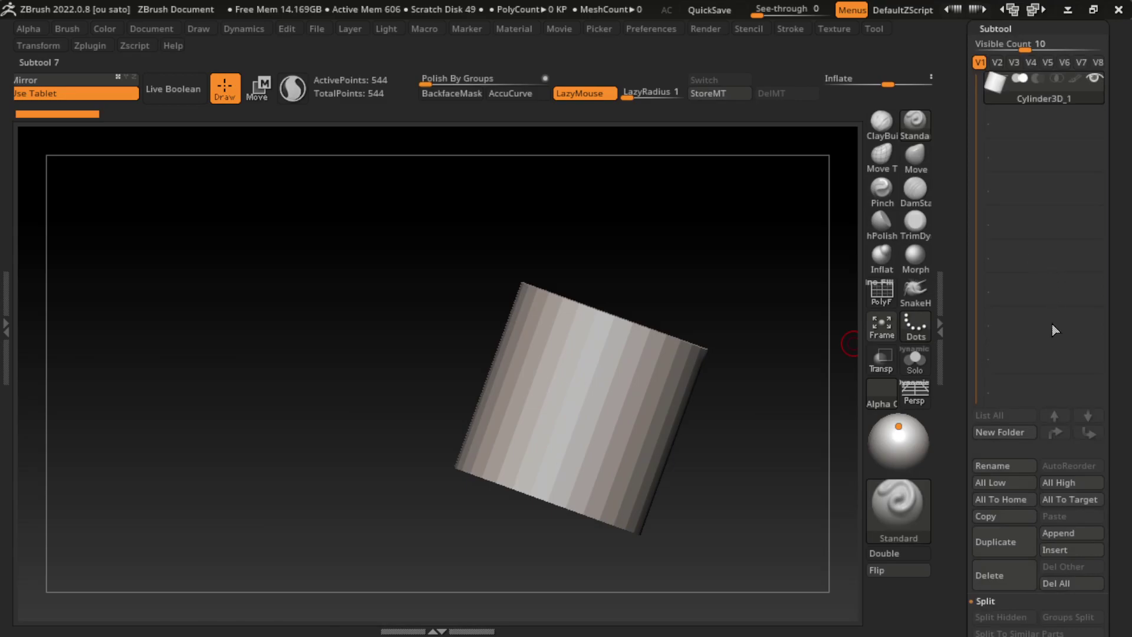
click(1061, 534)
click(584, 321)
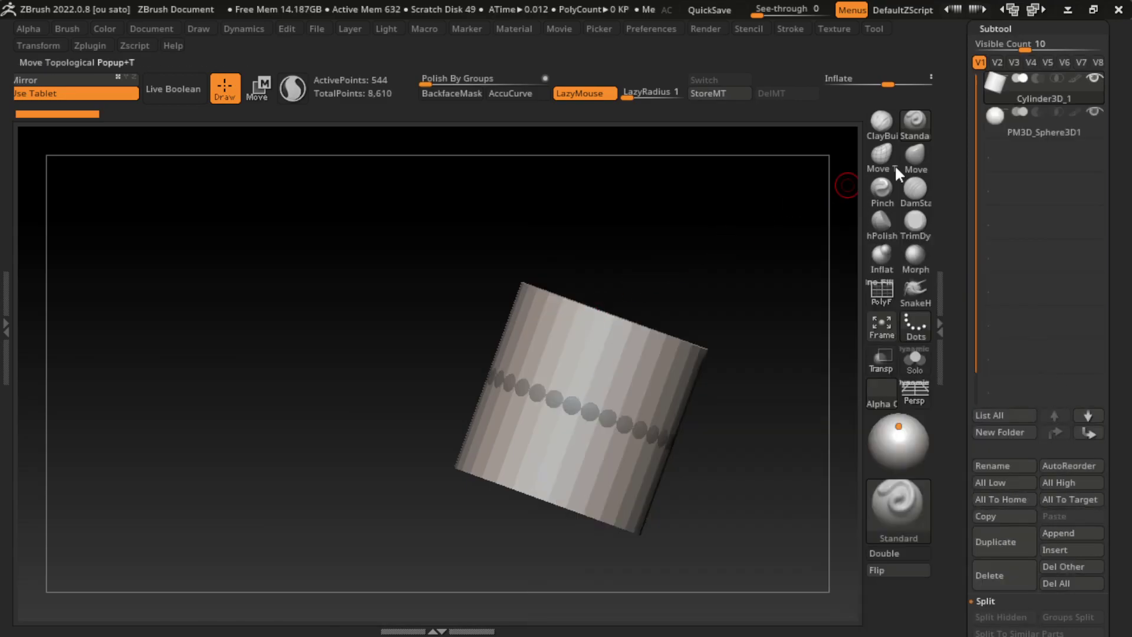
click(1070, 128)
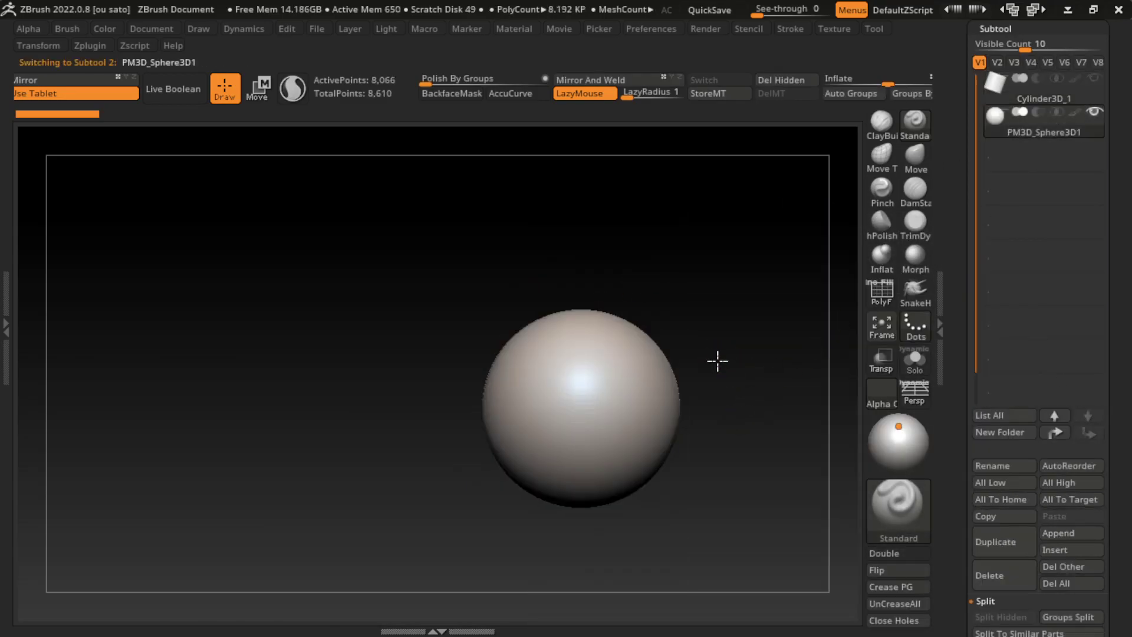
Frame the sphere and switch to a large Move brush
alt+drag(717, 362, 670, 321)
mouse_move(731, 343)
alt+mouse_down()
mouse_move(624, 344)
mouse_move(688, 419)
mouse_move(771, 387)
alt+mouse_up()
key(s)
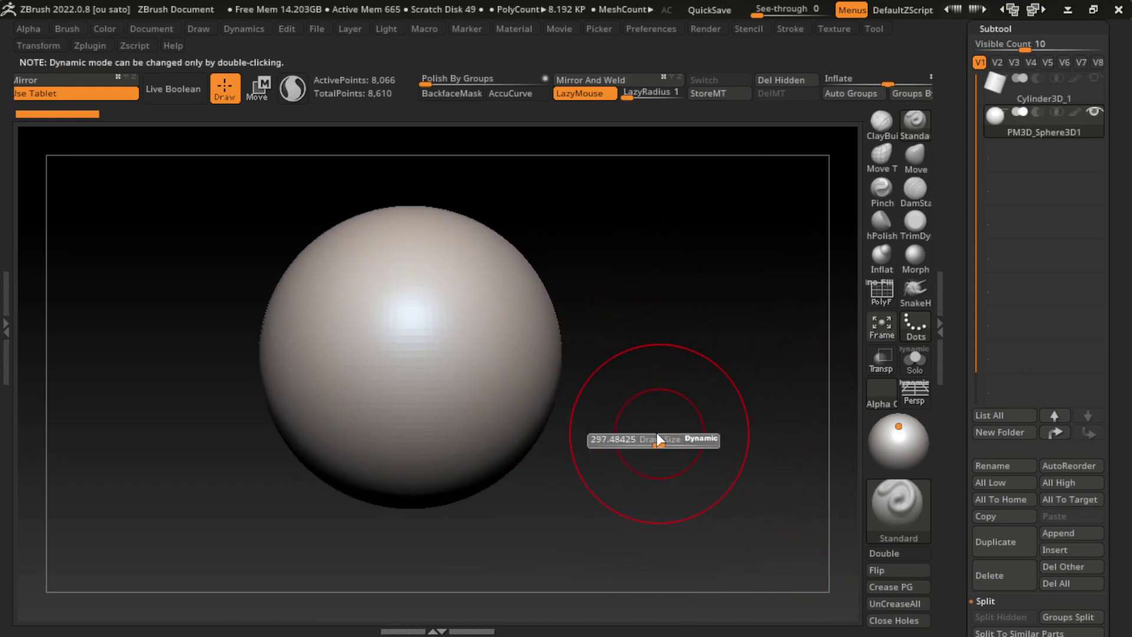
click(915, 156)
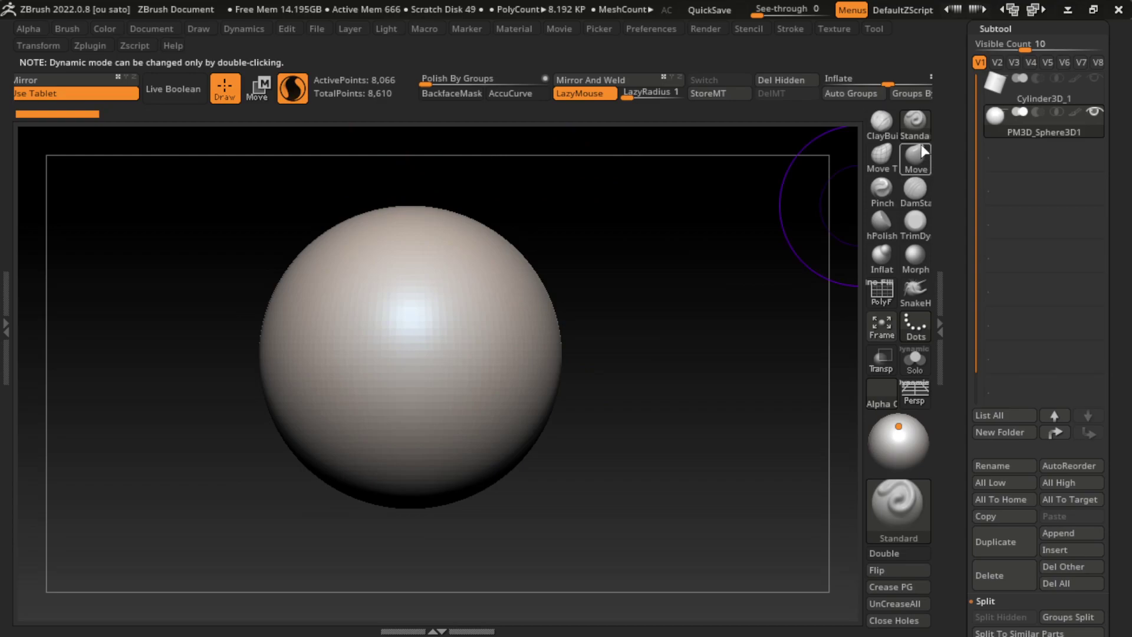
key(s)
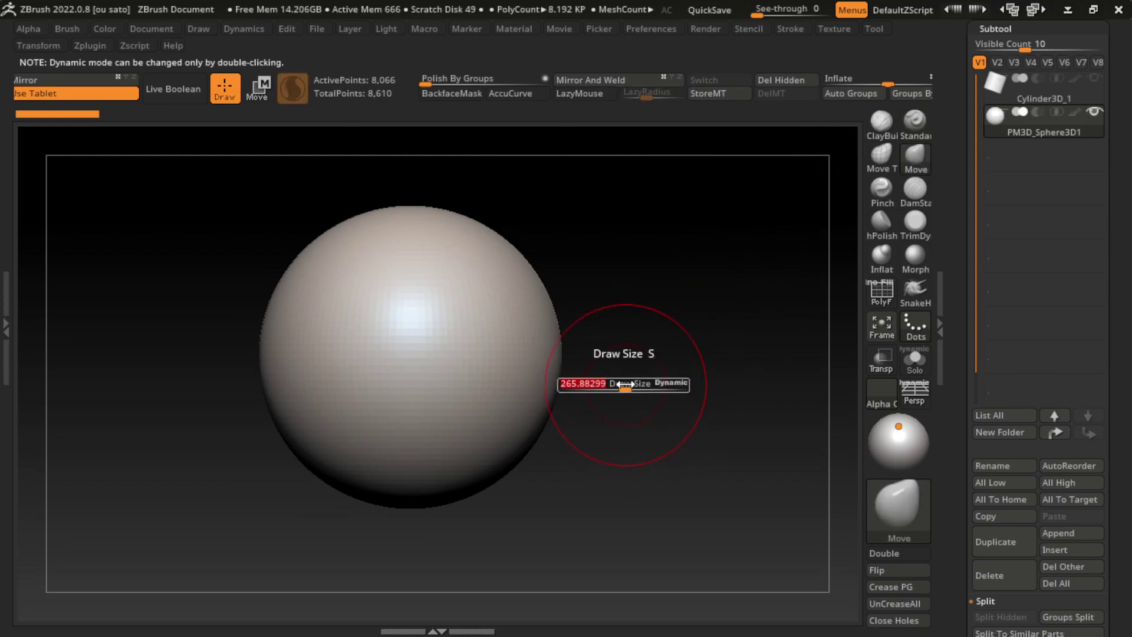
drag(624, 384, 649, 385)
Pull the sphere's bottom down and narrow it into an elongated egg-shaped head
drag(476, 437, 638, 396)
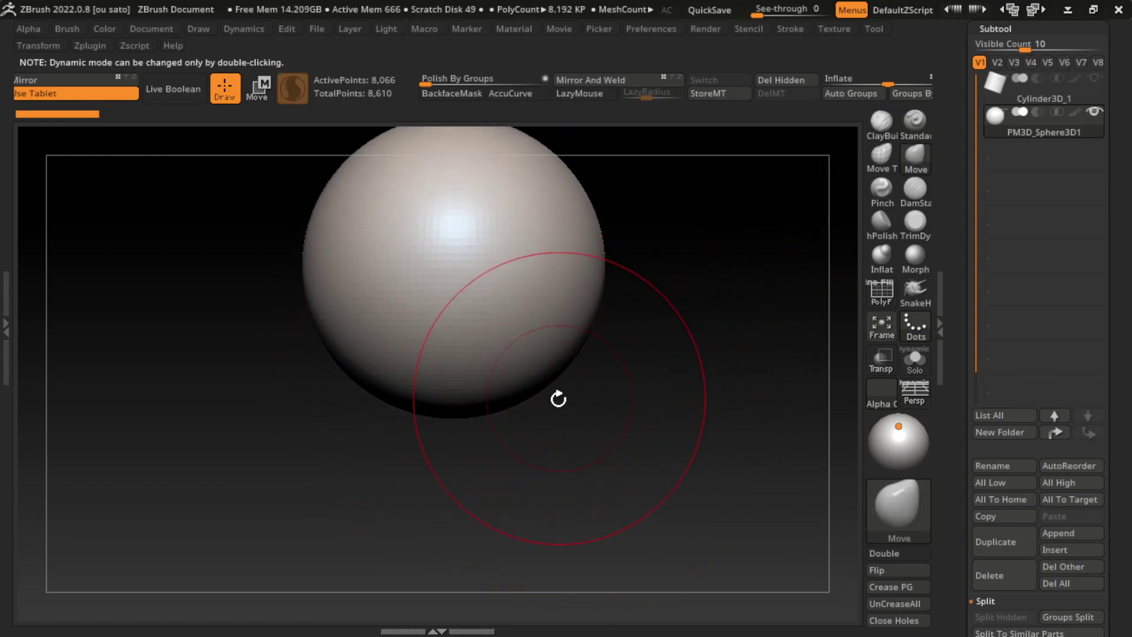
mouse_move(556, 397)
mouse_down()
mouse_move(518, 448)
mouse_move(498, 523)
mouse_up()
key(ctrl+z)
key(s)
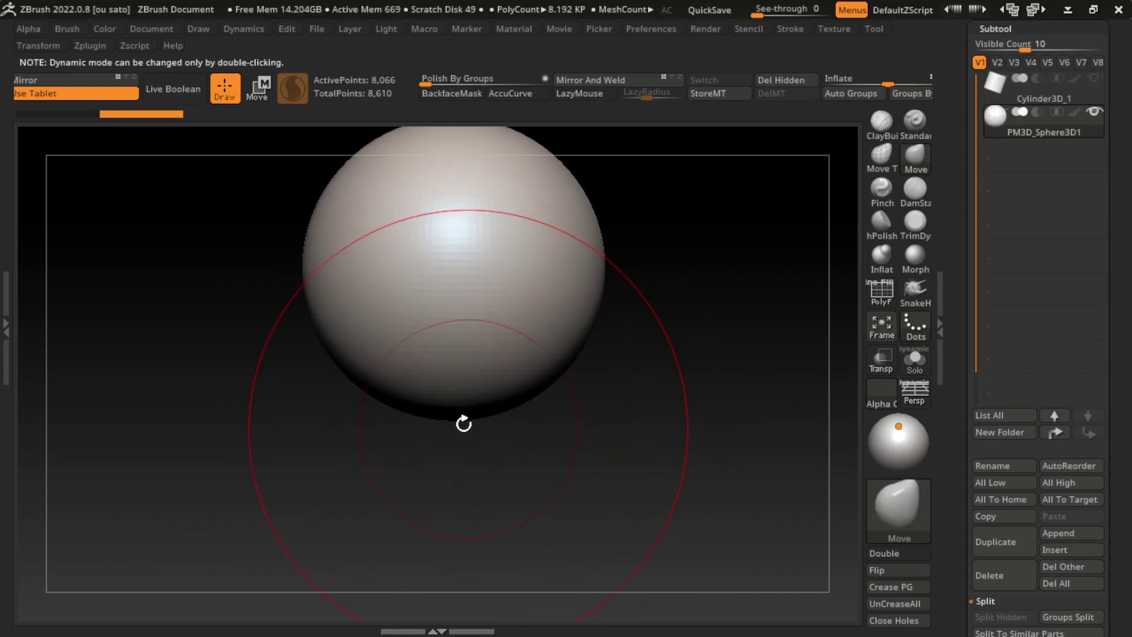
mouse_move(462, 422)
mouse_down()
mouse_move(445, 539)
mouse_move(440, 498)
mouse_up()
mouse_move(643, 363)
mouse_down()
mouse_move(574, 309)
mouse_move(526, 301)
mouse_move(588, 299)
mouse_move(576, 321)
mouse_move(588, 328)
mouse_move(584, 320)
mouse_move(566, 503)
mouse_up()
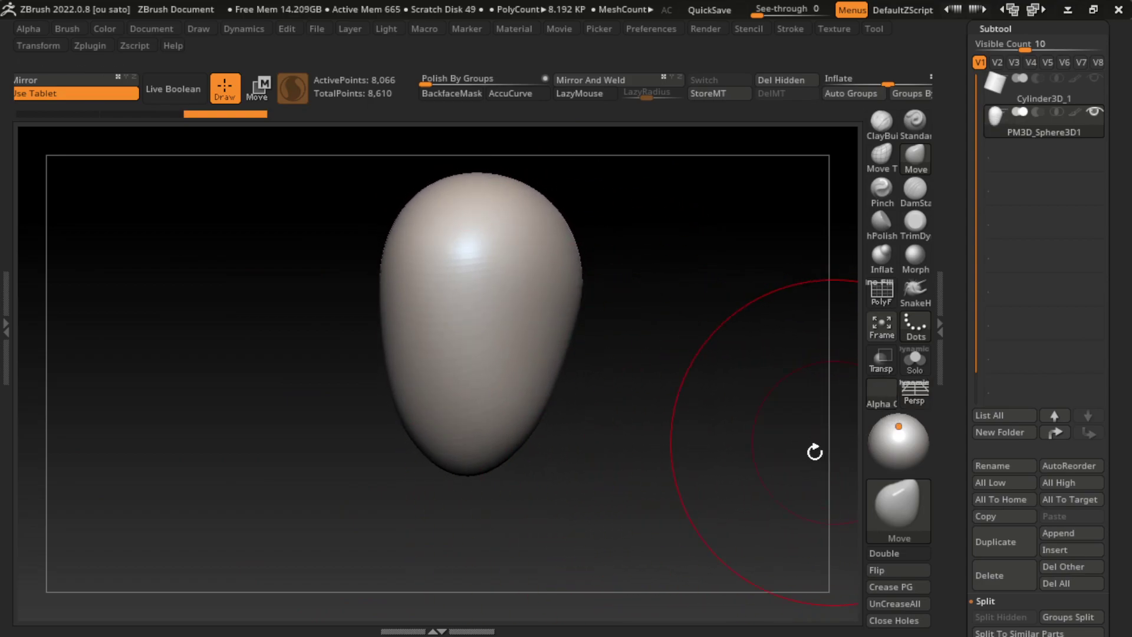
Turn on perspective display and shrink the brush
click(915, 395)
key(s)
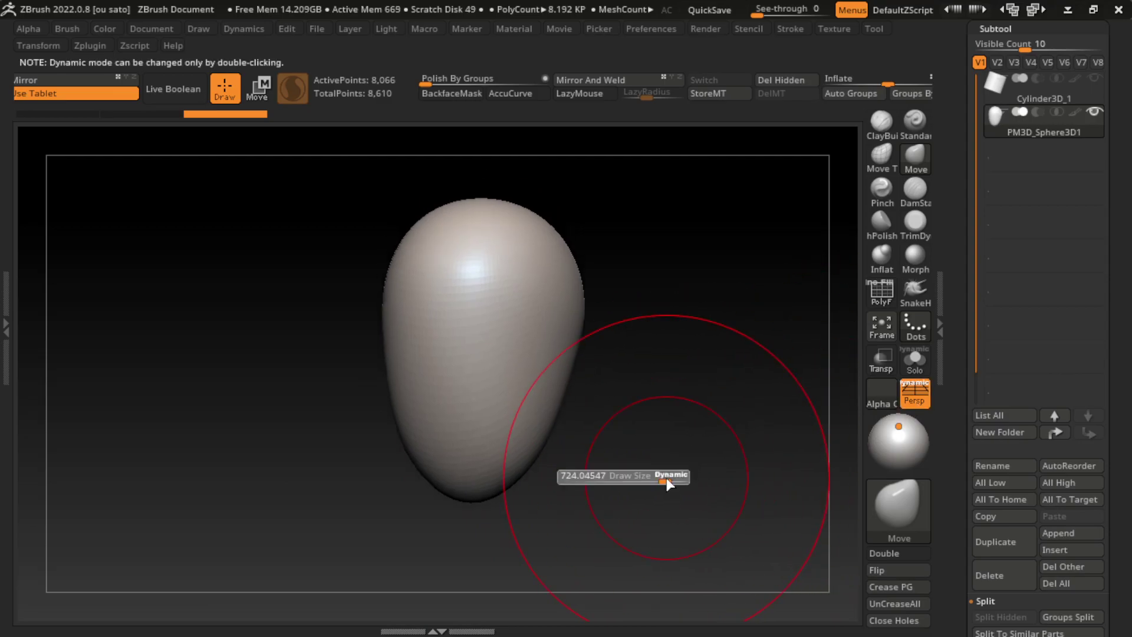
drag(669, 480, 653, 480)
click(147, 29)
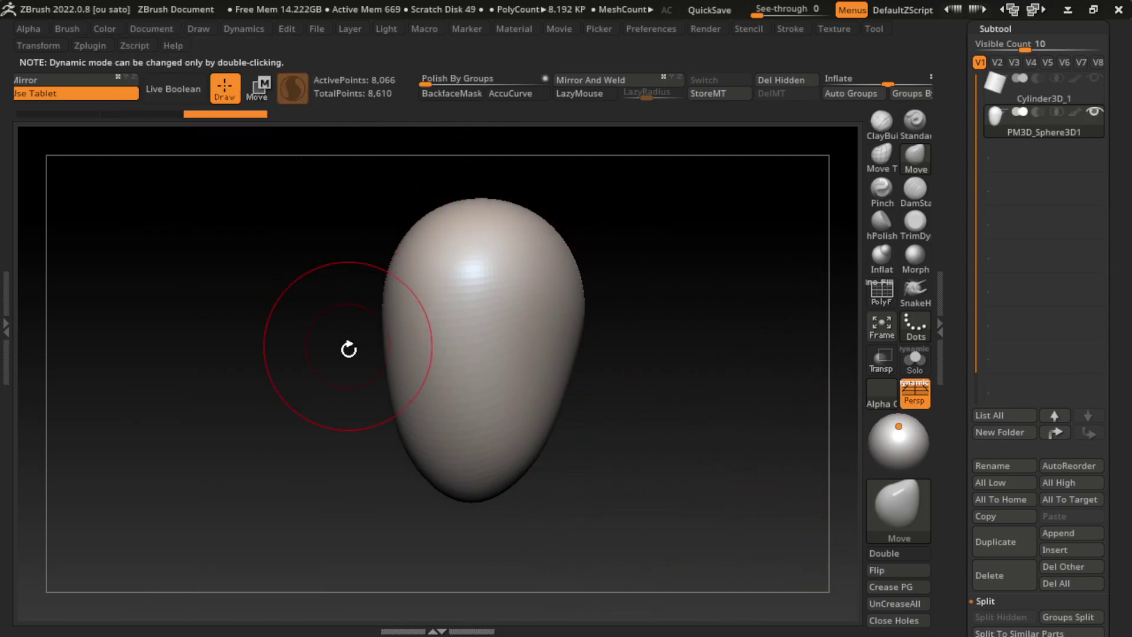
Carve two eye sockets and a groove across the eye area with a small DamStandard brush
click(918, 192)
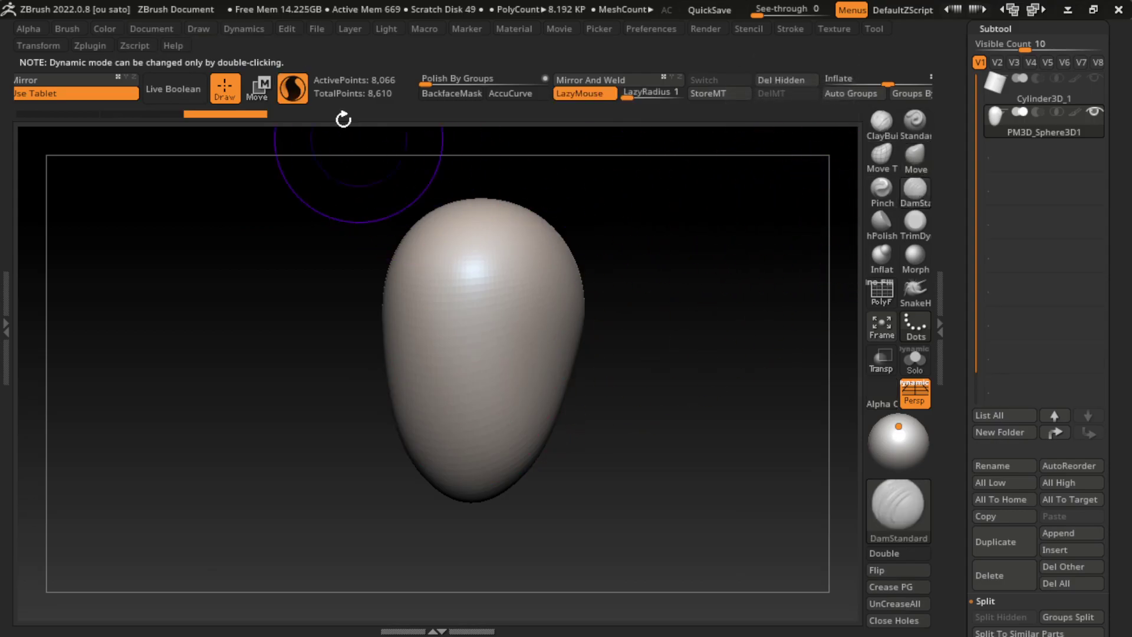
key(space)
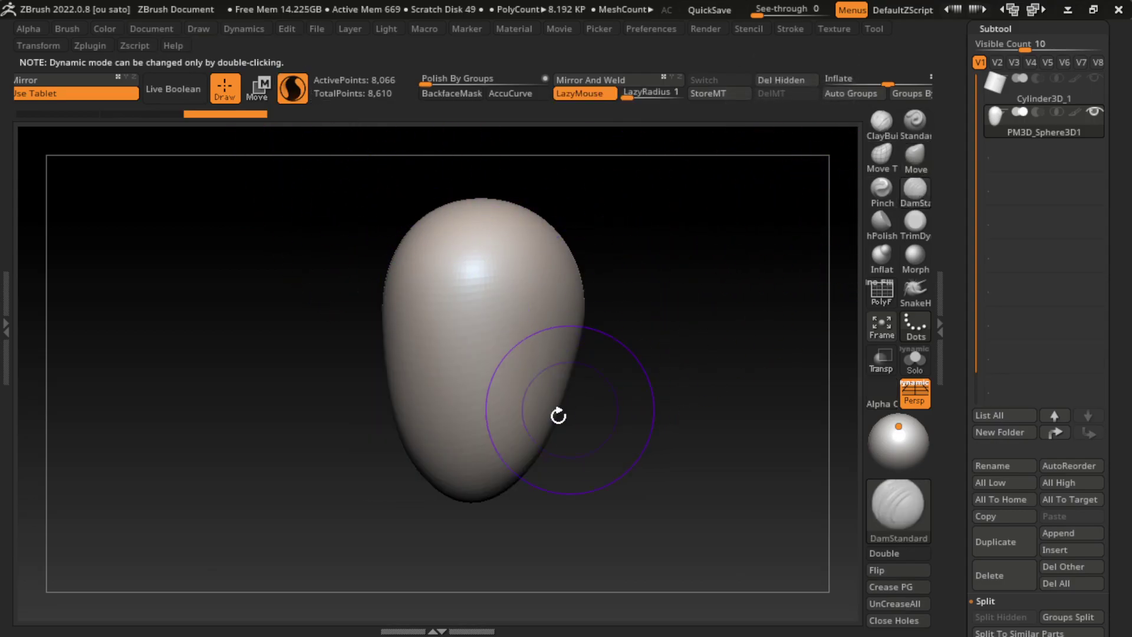
key(s)
drag(590, 323, 575, 323)
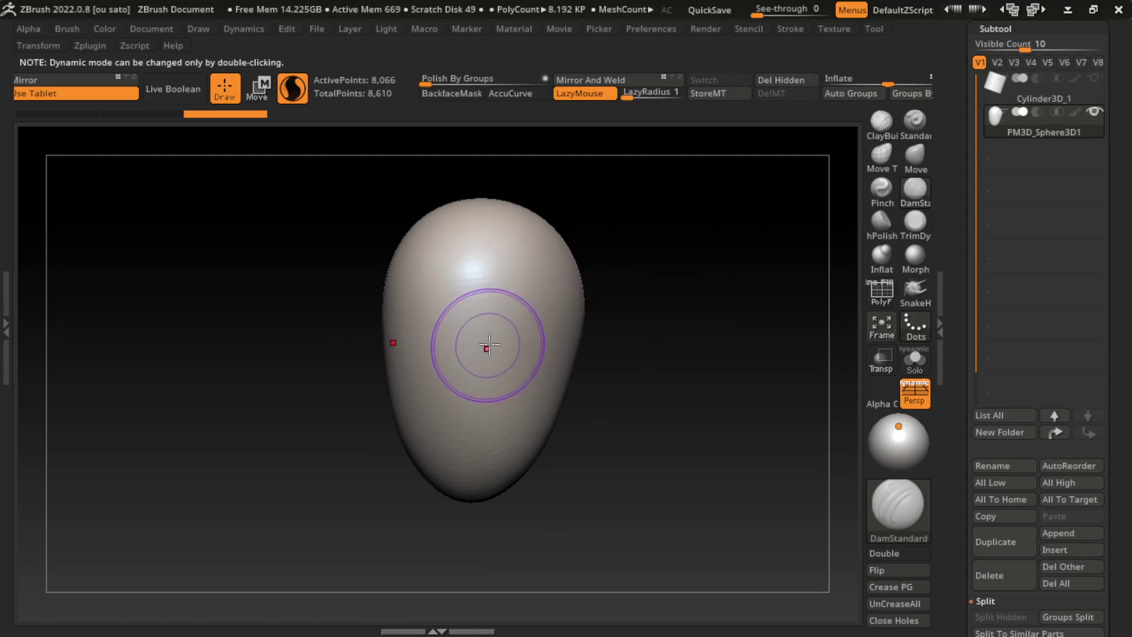
mouse_move(472, 328)
mouse_down()
mouse_move(407, 327)
mouse_move(466, 333)
mouse_up()
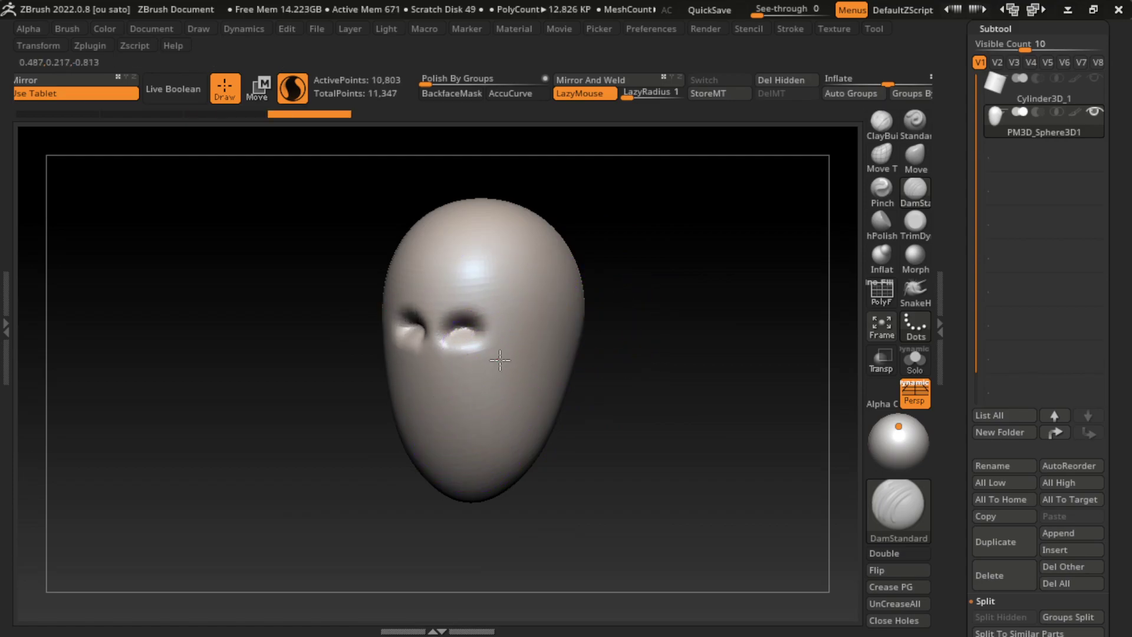
drag(390, 330, 507, 330)
Carve dents under the eye sockets with a finer brush, then start the mouth with ClayBuildup
key(s)
drag(545, 408, 522, 407)
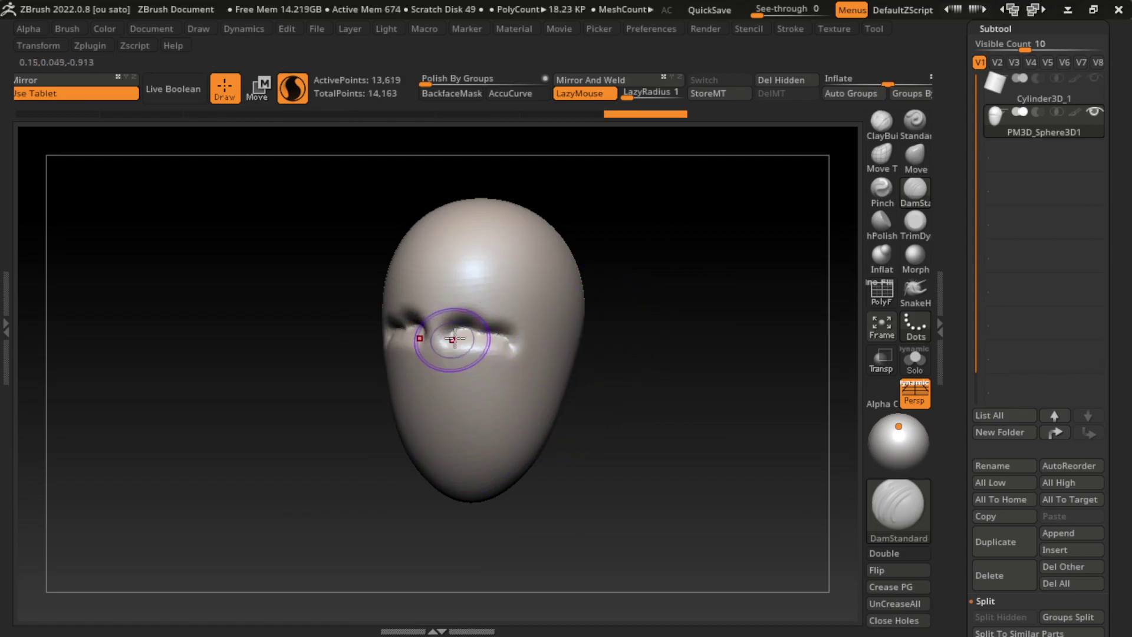
mouse_move(413, 330)
mouse_down()
mouse_move(416, 360)
mouse_move(452, 366)
mouse_up()
mouse_move(495, 336)
mouse_down()
mouse_move(466, 359)
mouse_move(477, 337)
mouse_move(501, 353)
mouse_move(468, 366)
mouse_move(436, 413)
mouse_move(439, 354)
mouse_up()
click(882, 120)
key(space)
key(ctrl+z)
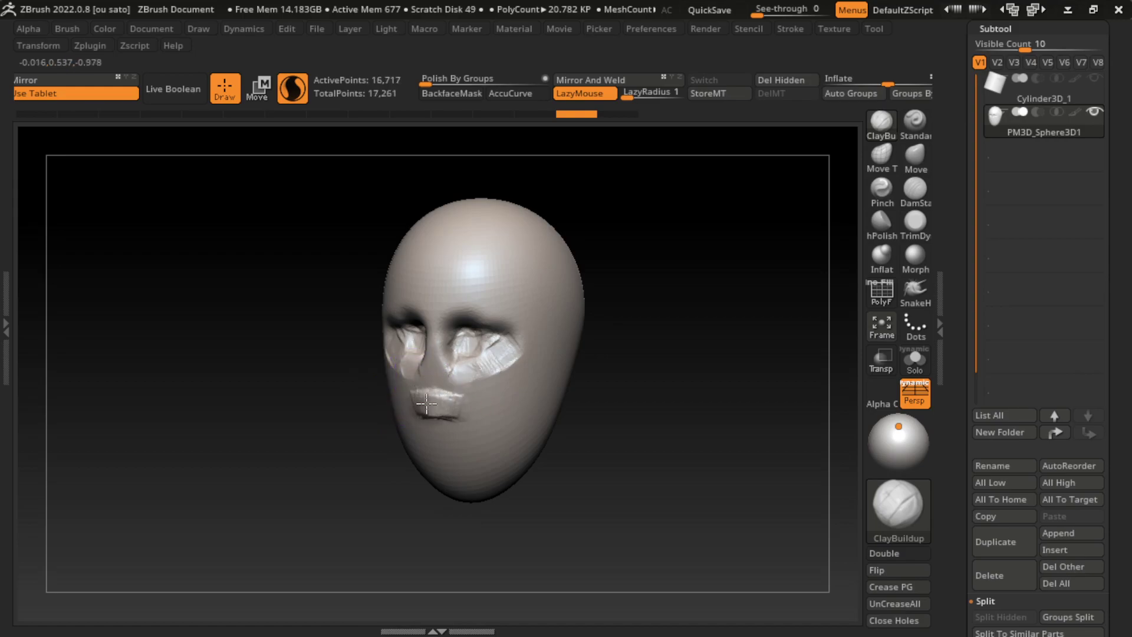
Build a nose bridge, then carve creases beside the nose and a horizontal mouth line
key(ctrl+shift+z)
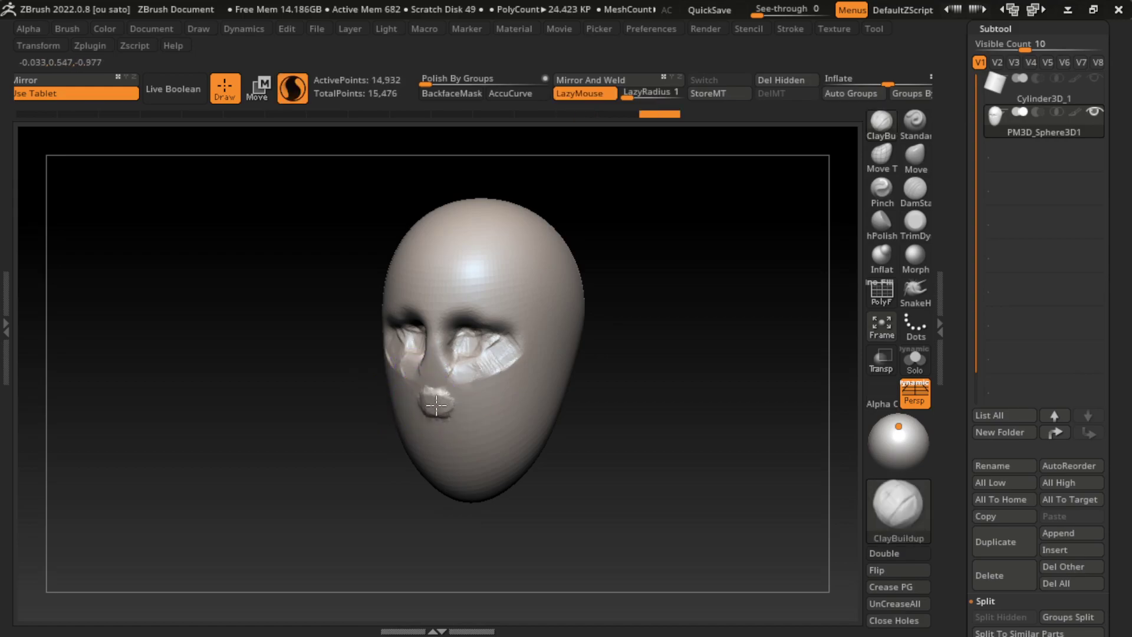
drag(418, 408, 430, 339)
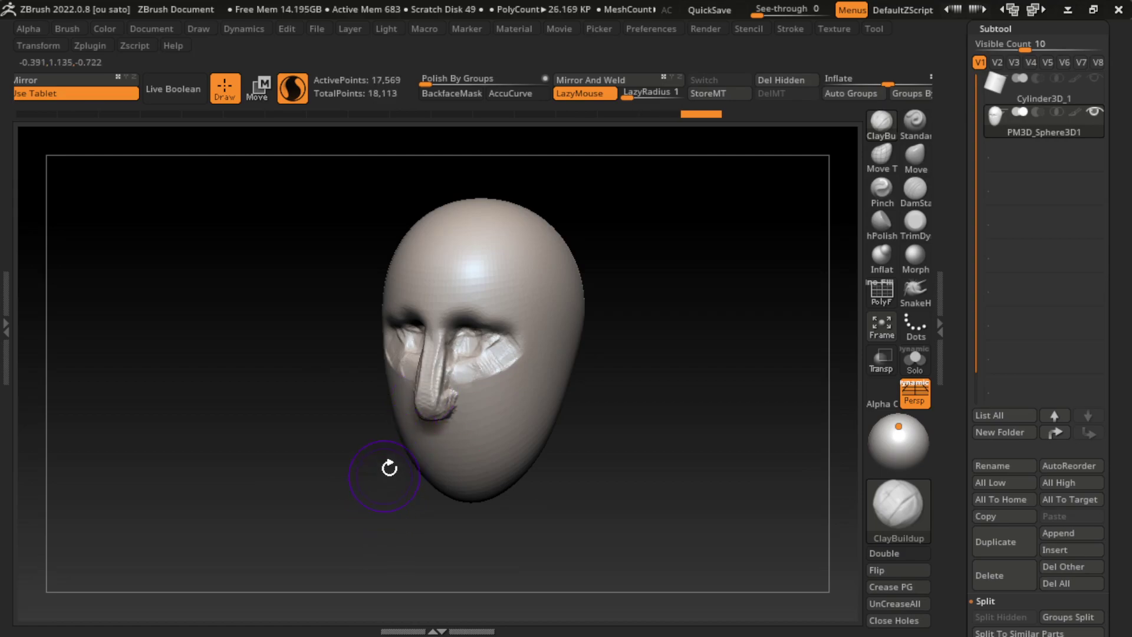
click(915, 190)
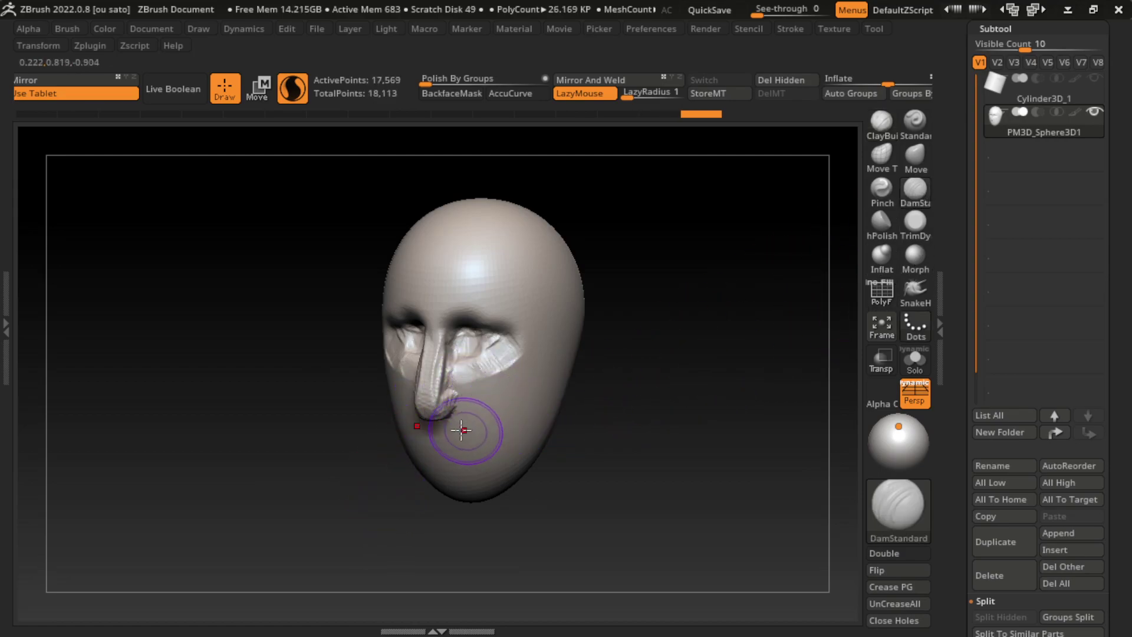
mouse_move(465, 406)
mouse_down()
mouse_move(481, 457)
mouse_move(453, 372)
mouse_up()
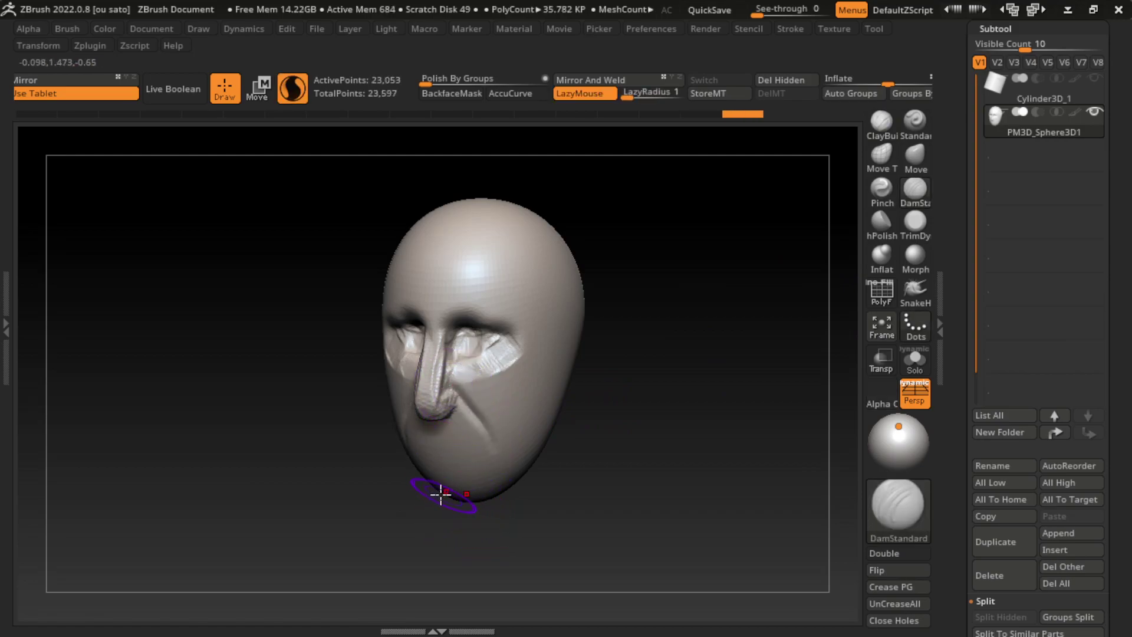
shift+drag(581, 455, 455, 467)
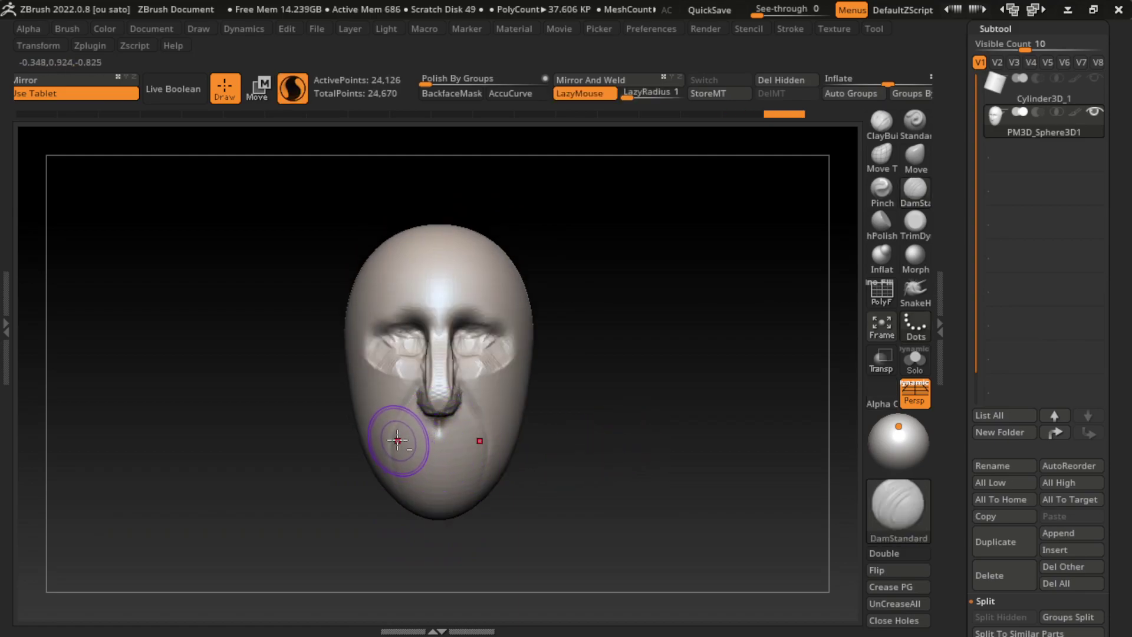
mouse_move(392, 439)
mouse_down()
mouse_move(475, 443)
mouse_move(457, 459)
mouse_up()
Snap the head to a front view and undo the earlier lip strokes
click(173, 45)
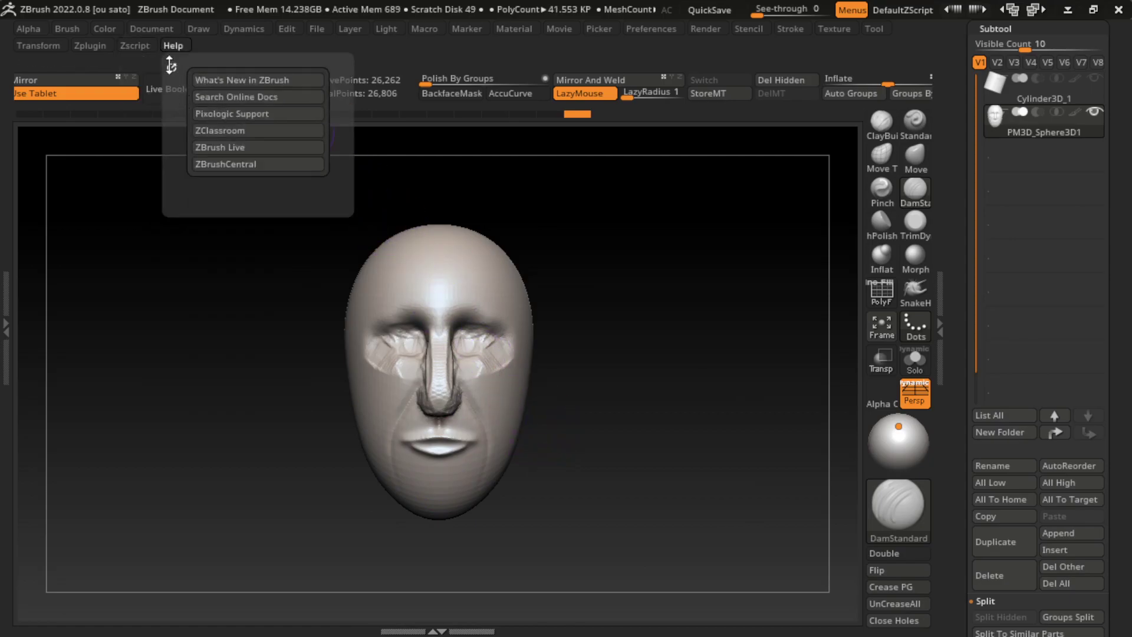
click(151, 28)
click(173, 580)
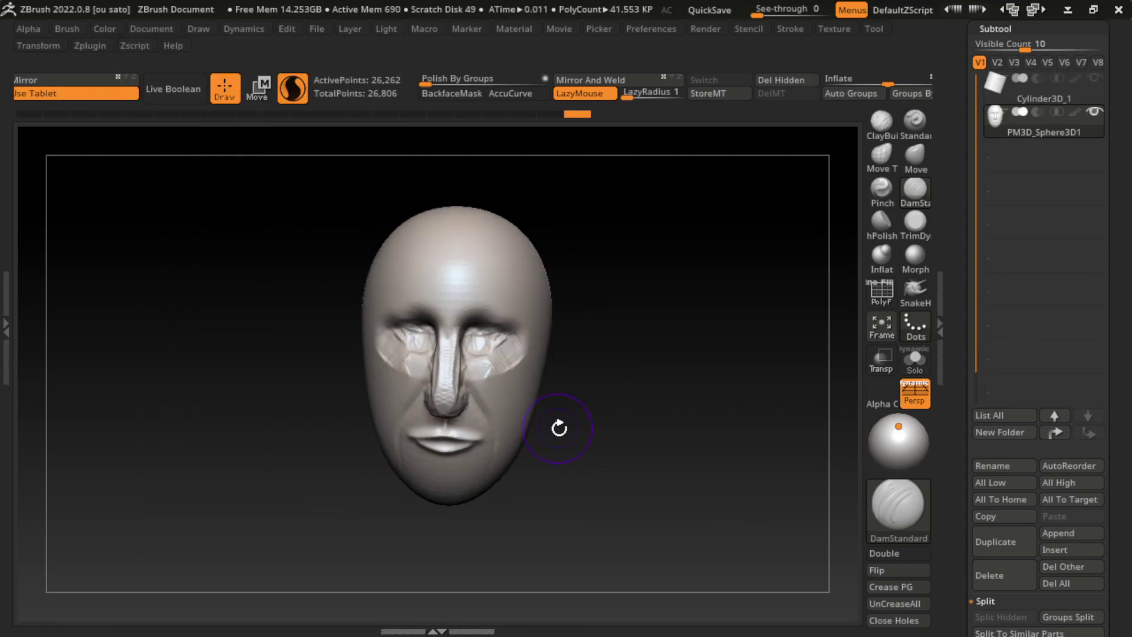
key(s)
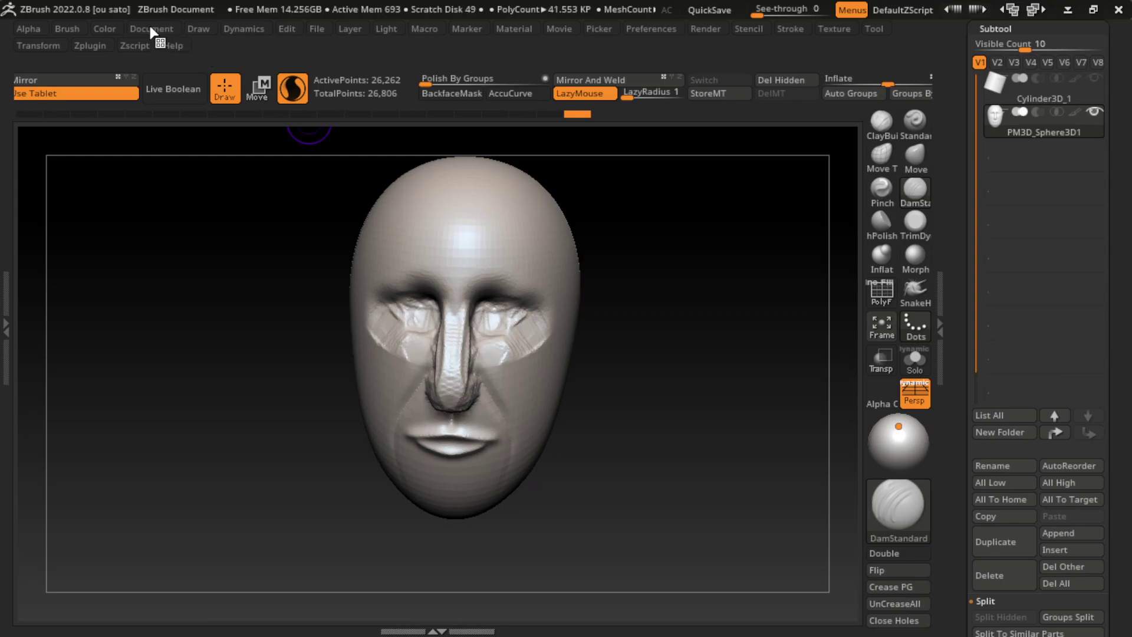
click(151, 28)
click(206, 580)
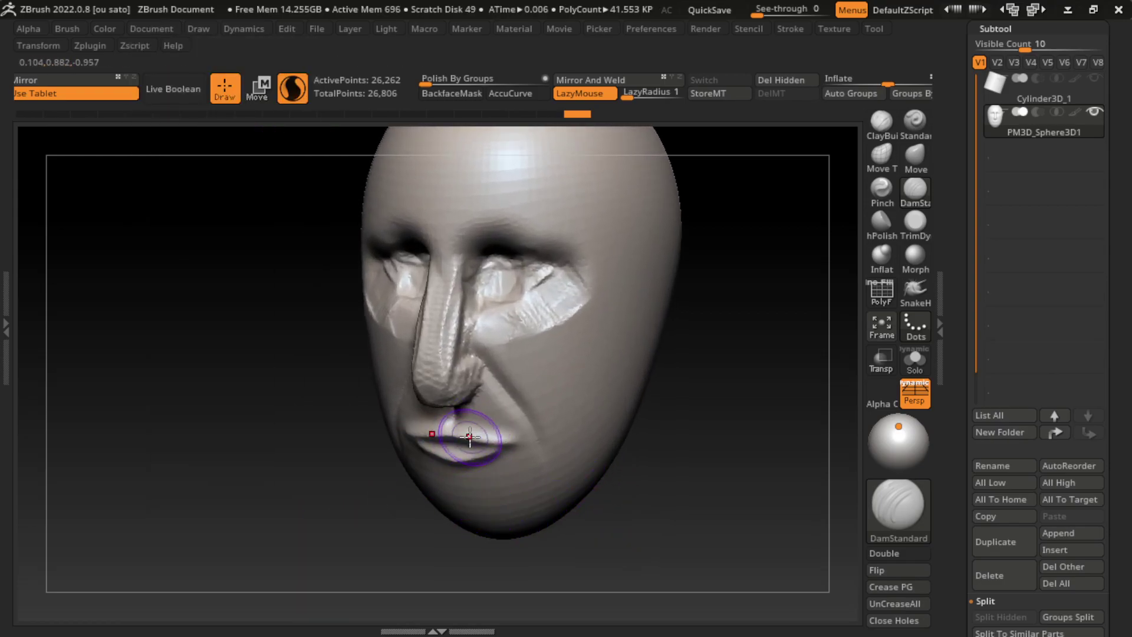
key(ctrl+z)
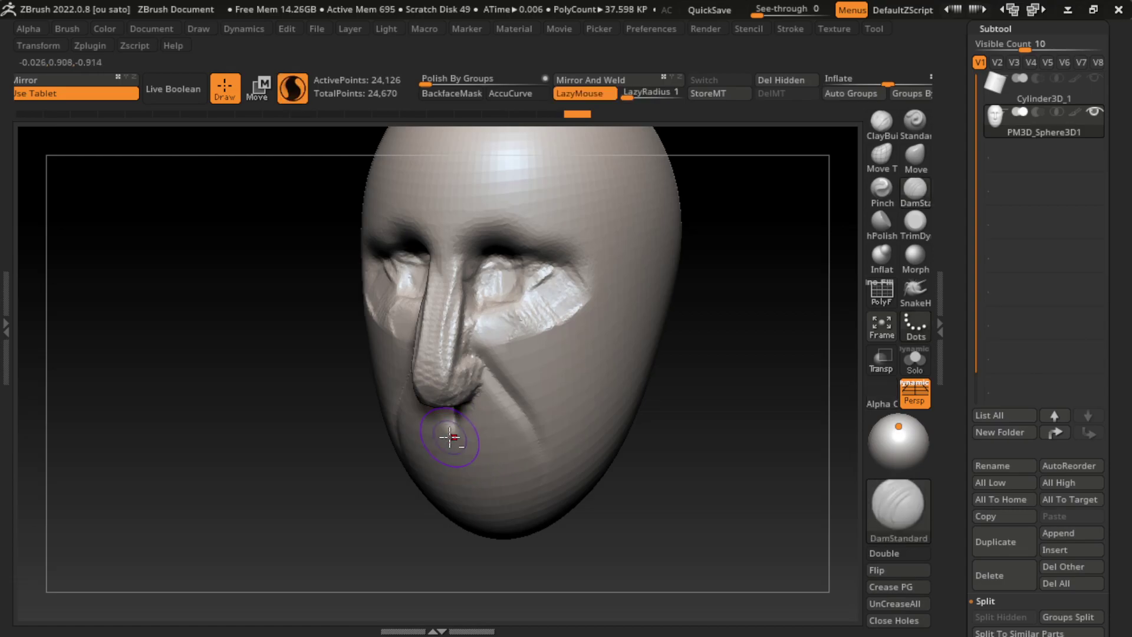
key(ctrl+z)
key(space)
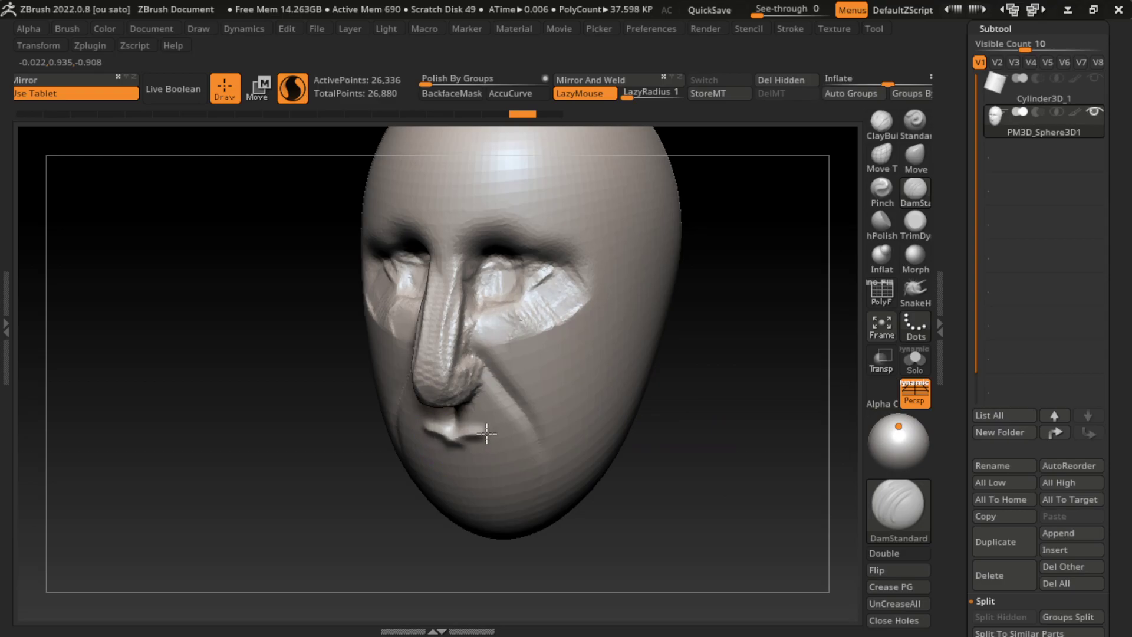
Resculpt the lips with a deep line between them and a smoothed lower lip
drag(487, 434, 489, 455)
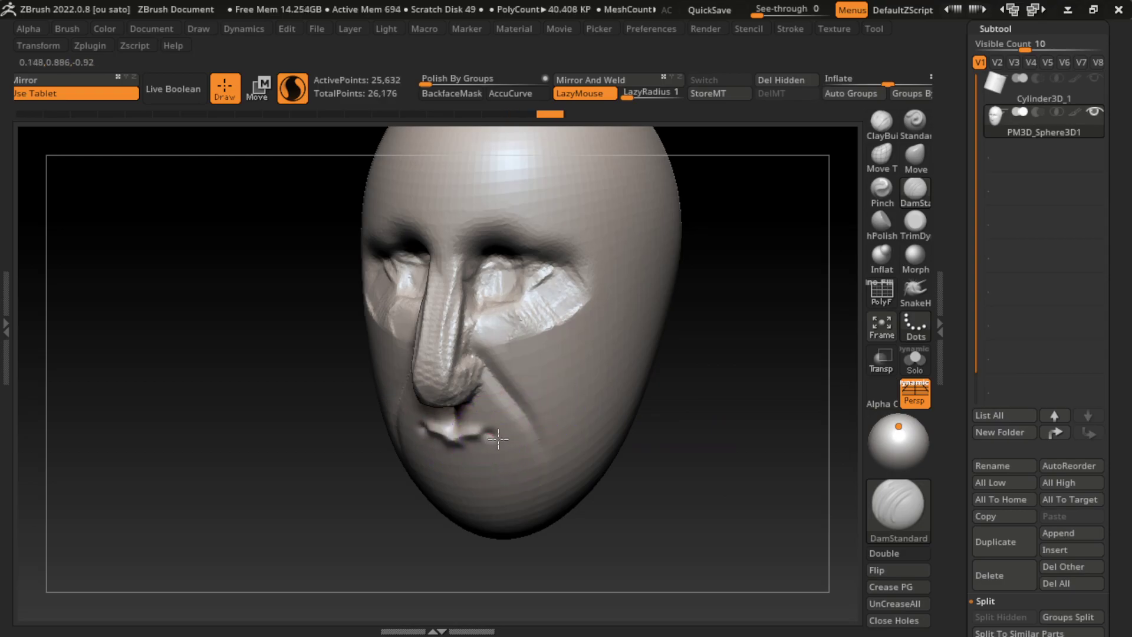
drag(427, 435, 480, 438)
drag(408, 429, 510, 439)
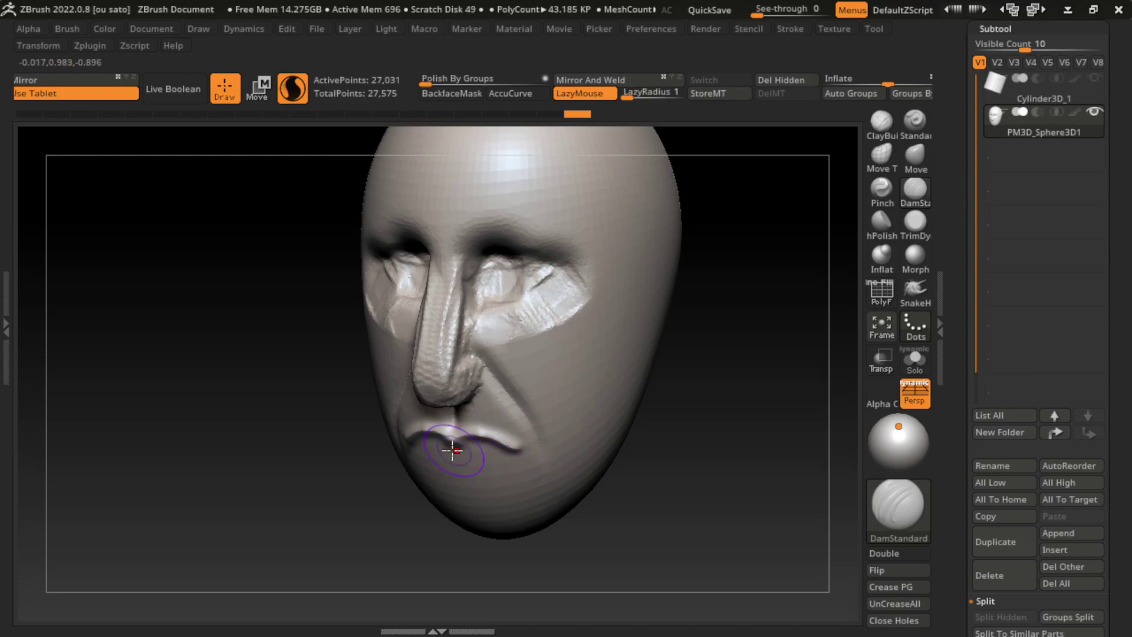
mouse_move(401, 417)
mouse_down()
mouse_move(573, 443)
mouse_move(534, 475)
mouse_up()
drag(420, 450, 517, 447)
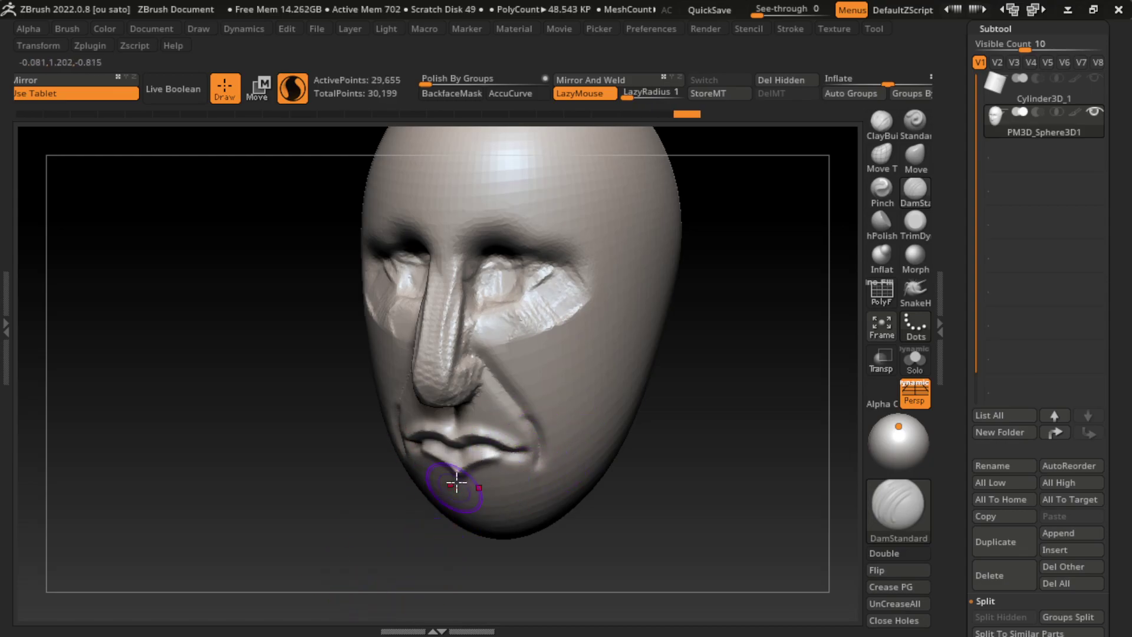
mouse_move(427, 463)
shift+mouse_down()
mouse_move(472, 470)
mouse_move(497, 455)
mouse_move(478, 467)
shift+mouse_up()
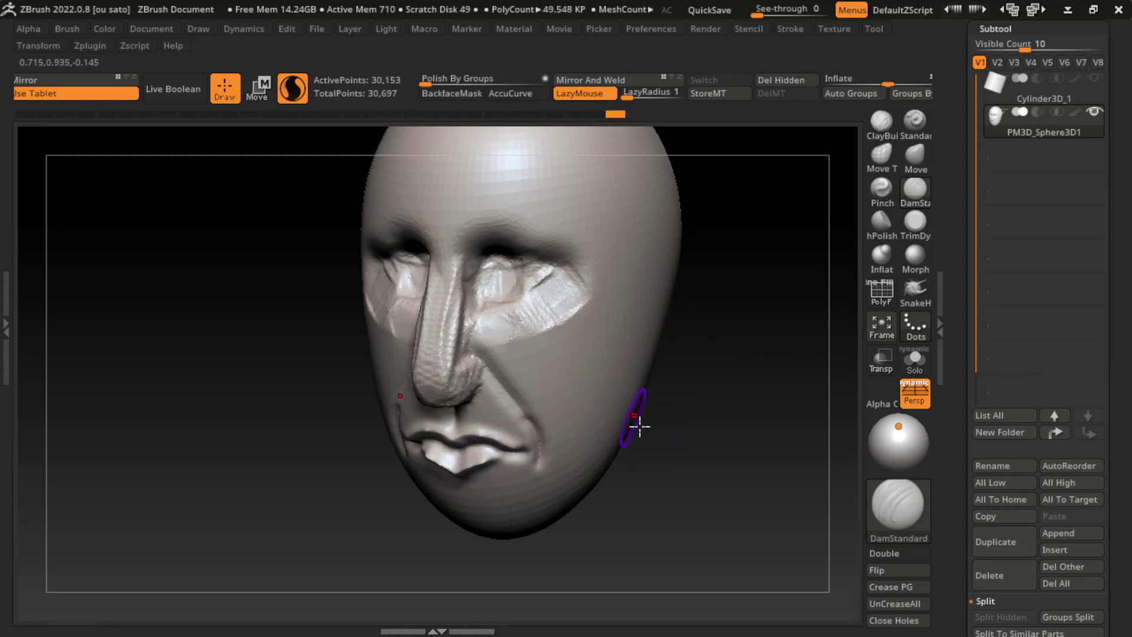
mouse_move(637, 413)
mouse_down()
mouse_move(683, 442)
mouse_move(748, 413)
mouse_move(658, 444)
mouse_move(686, 448)
mouse_up()
With the Move brush, push the lips and chin forward in side profile
key(s)
key(b)
key(m)
key(v)
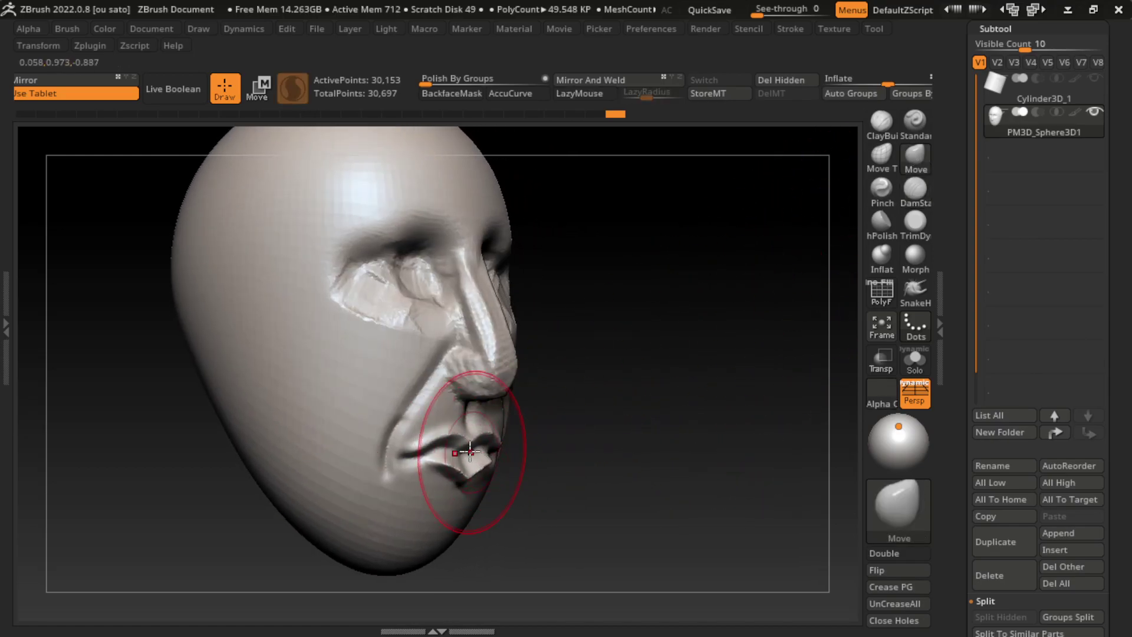
mouse_move(609, 468)
mouse_down()
mouse_move(488, 450)
mouse_move(490, 466)
mouse_up()
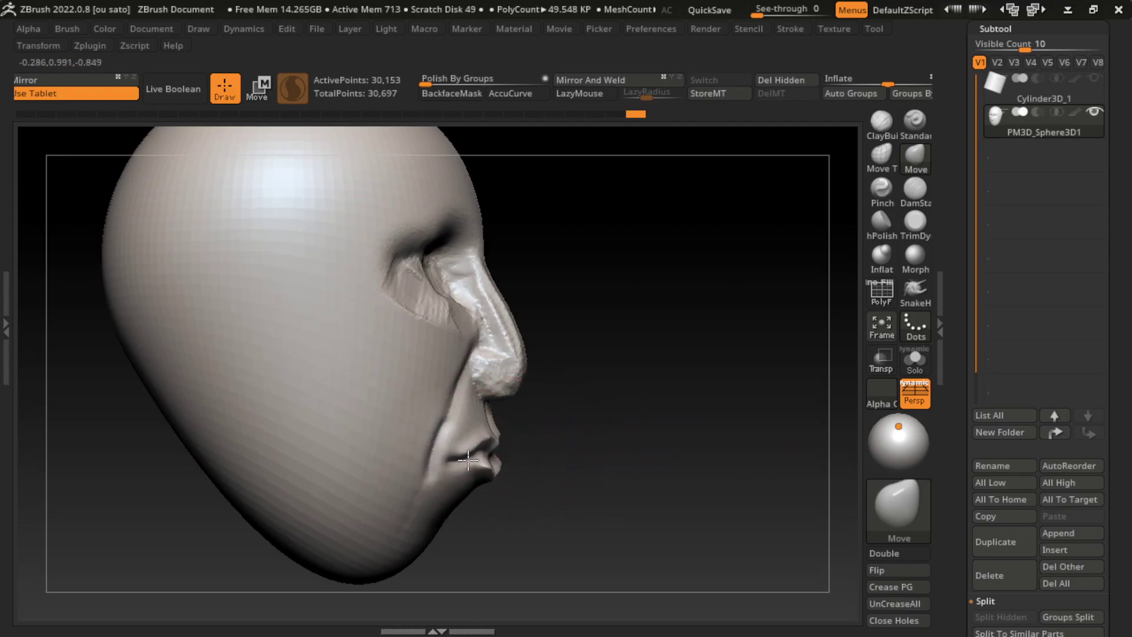
drag(634, 467, 531, 532)
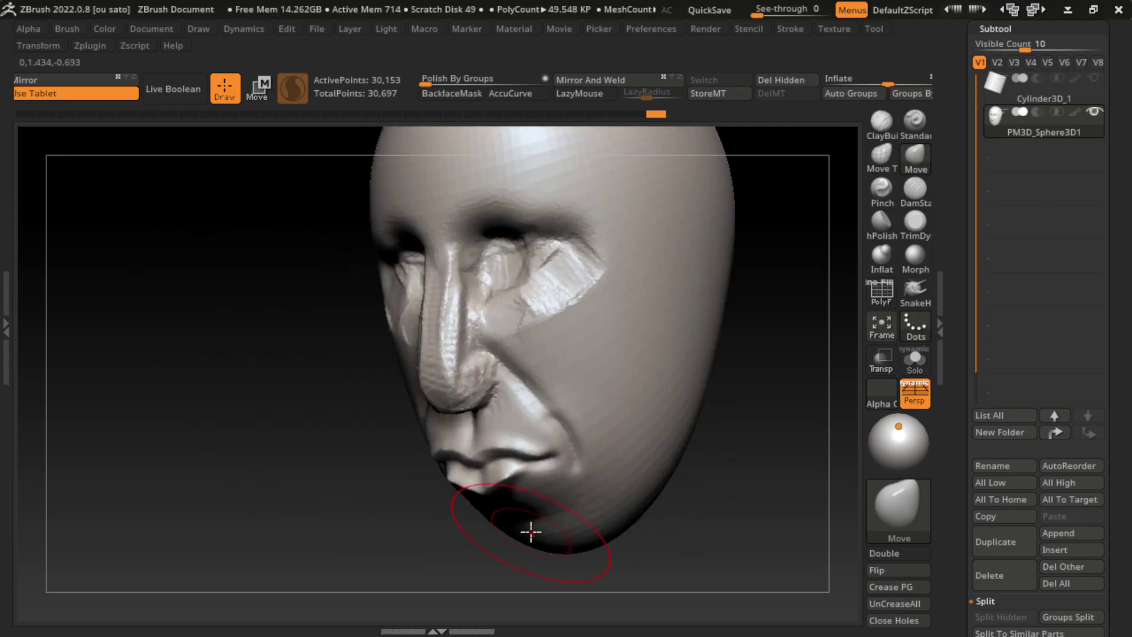
Frame the head, turn it toward the front, and switch to ClayBuildup
click(152, 28)
key(f)
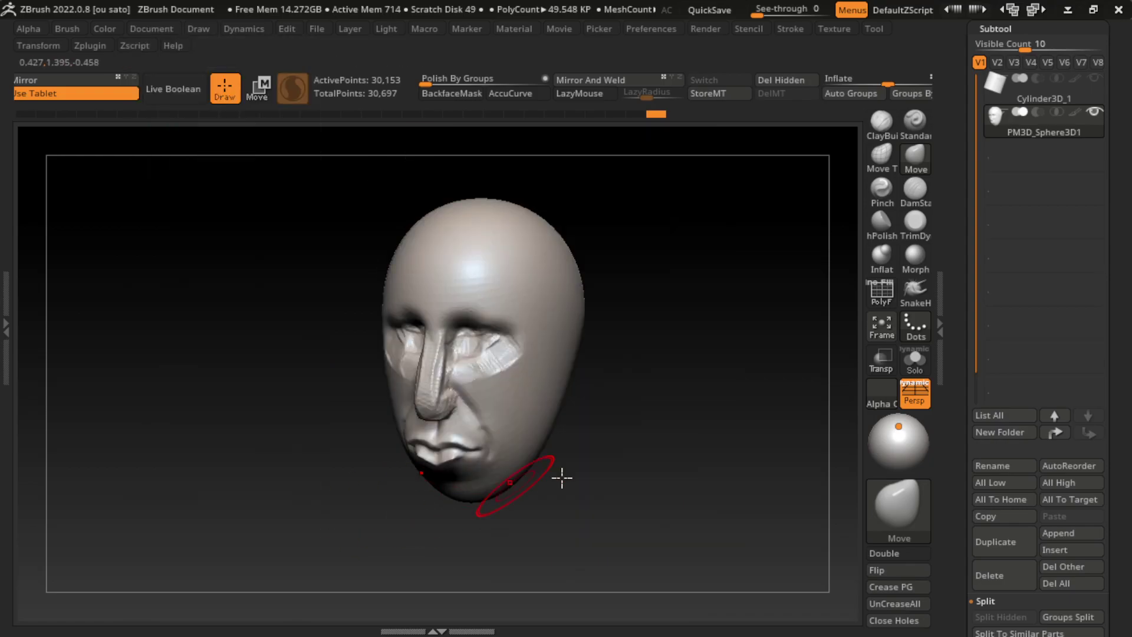
key(s)
mouse_move(587, 513)
mouse_down()
mouse_move(657, 551)
mouse_move(634, 533)
mouse_up()
key(s)
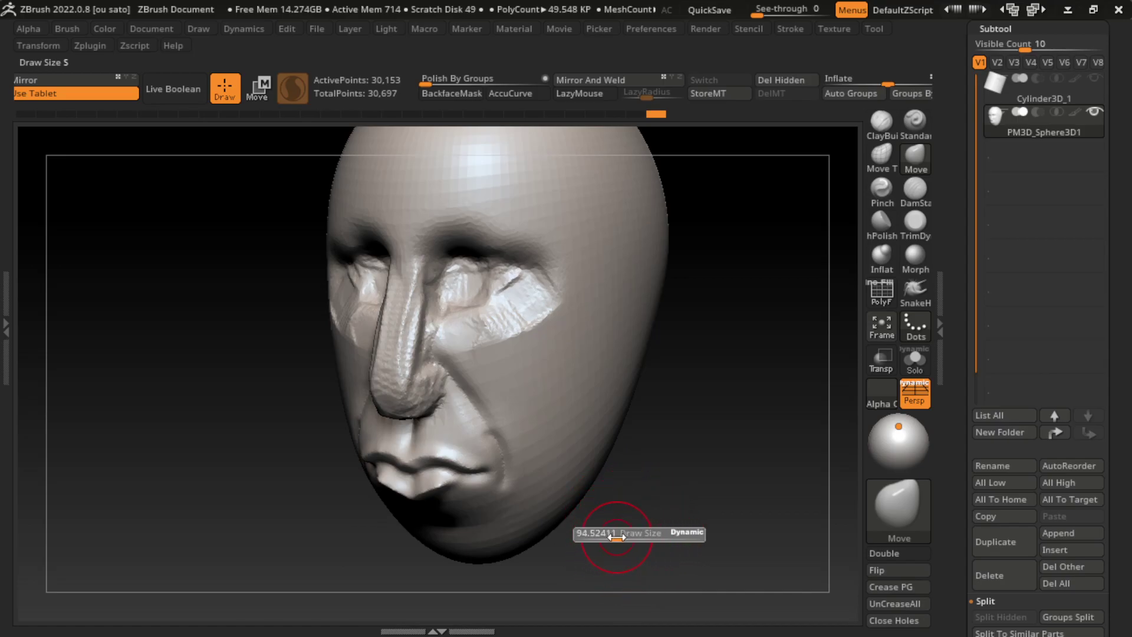
key(b)
key(c)
key(b)
key(s)
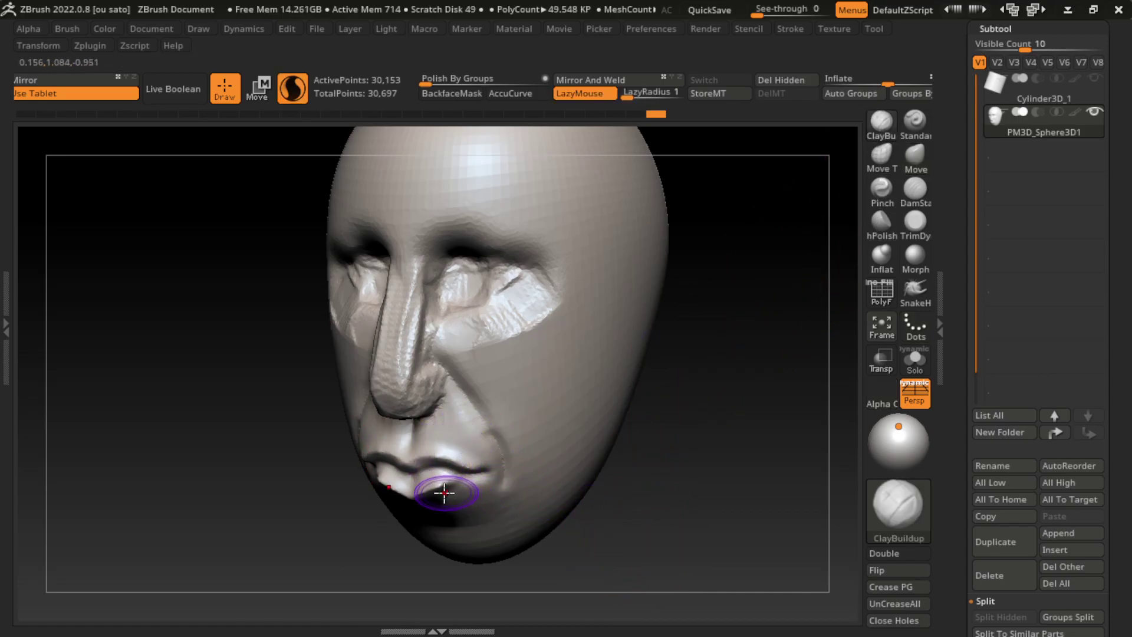
Build up a fuller lower lip and crease the mouth corner and lip line
drag(446, 485, 465, 481)
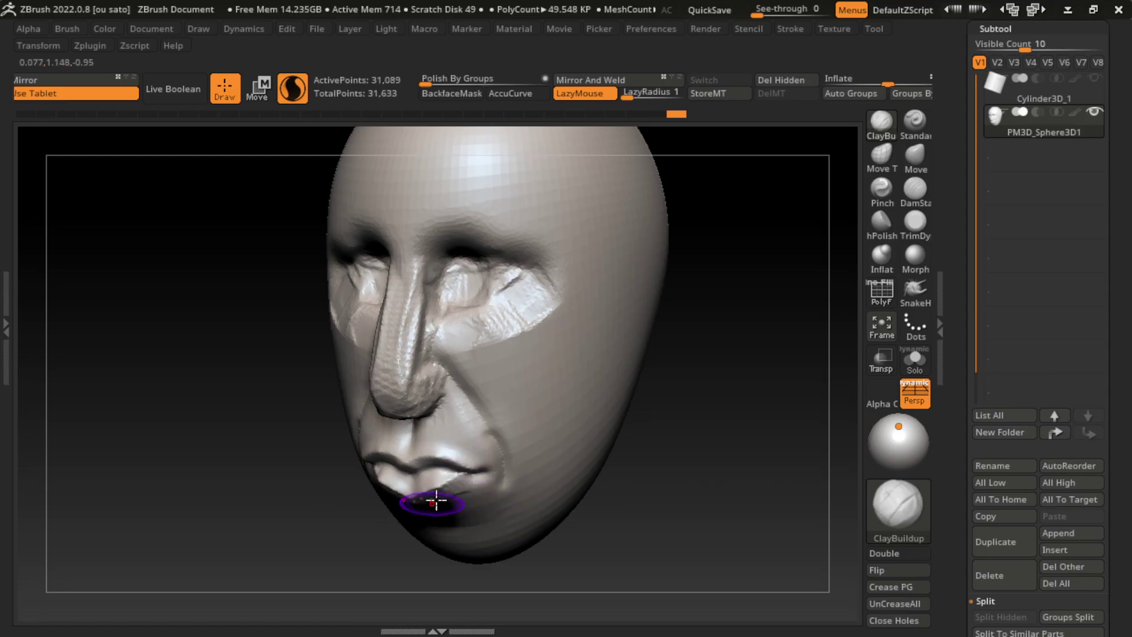
drag(421, 511, 407, 548)
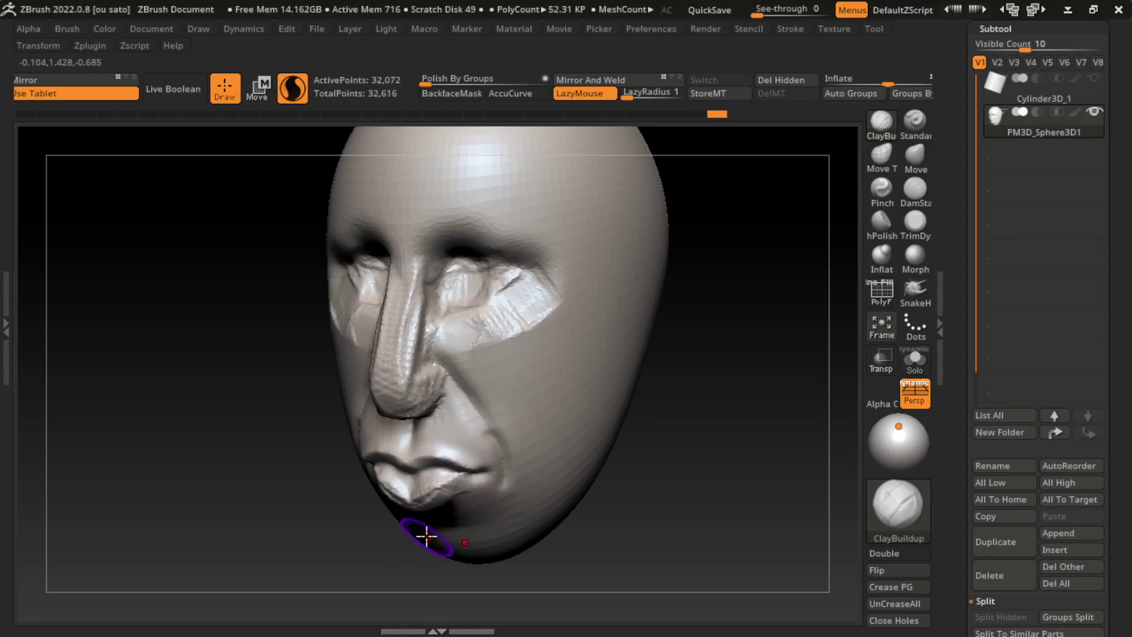
mouse_move(413, 493)
mouse_down()
mouse_move(436, 489)
mouse_move(412, 513)
mouse_move(475, 511)
mouse_up()
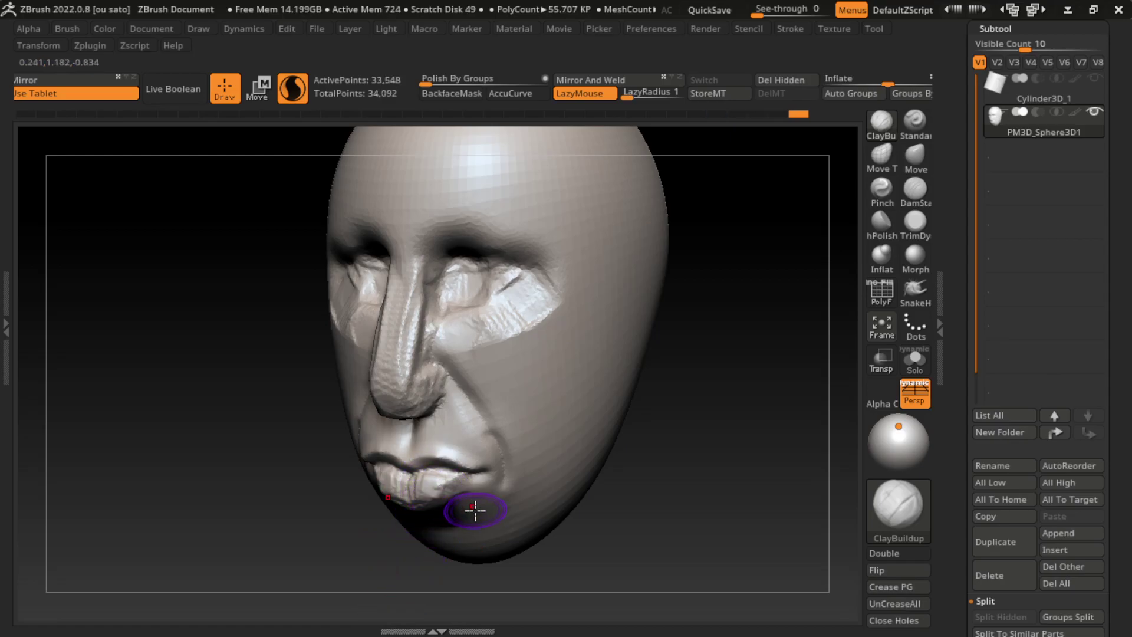
key(ctrl+z)
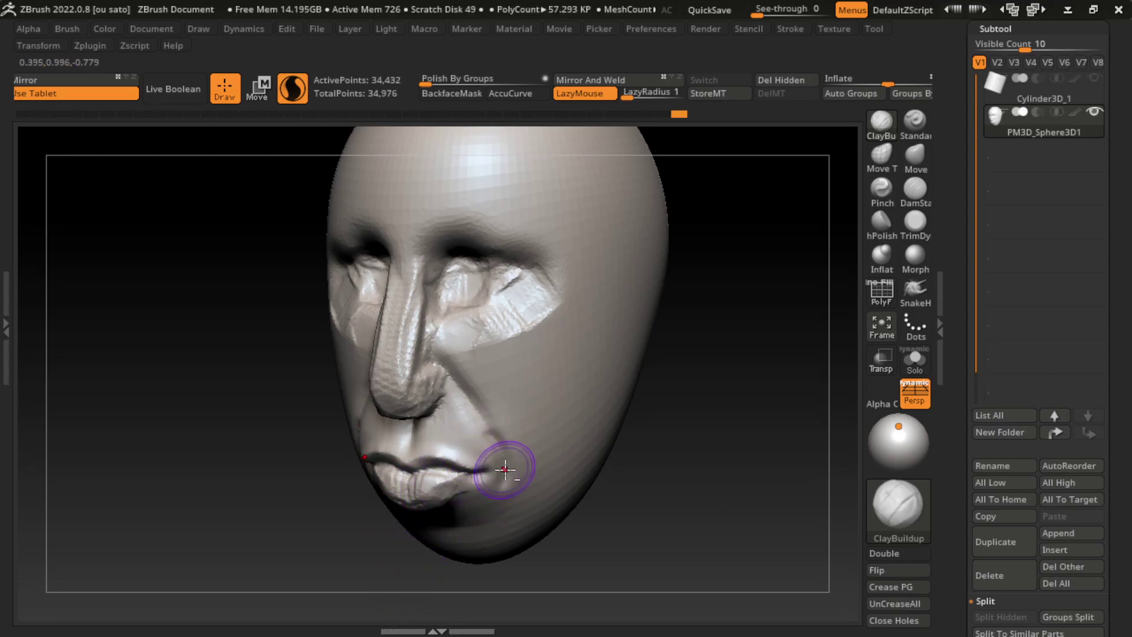
key(ctrl+z)
key(ctrl+z)
mouse_move(465, 454)
mouse_down()
mouse_move(487, 460)
mouse_move(503, 402)
mouse_up()
mouse_move(433, 450)
mouse_down()
mouse_move(443, 501)
mouse_move(476, 476)
mouse_up()
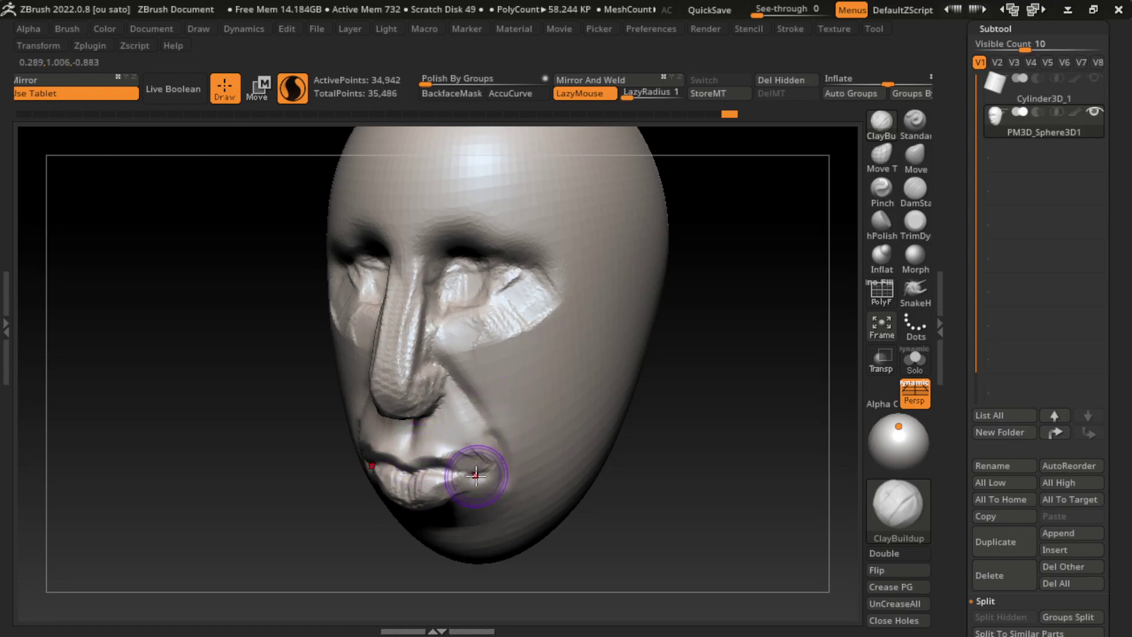
Carve a mouth-corner crease with DamStandard, then build wrinkles across the lips with ClayBuildup
click(915, 189)
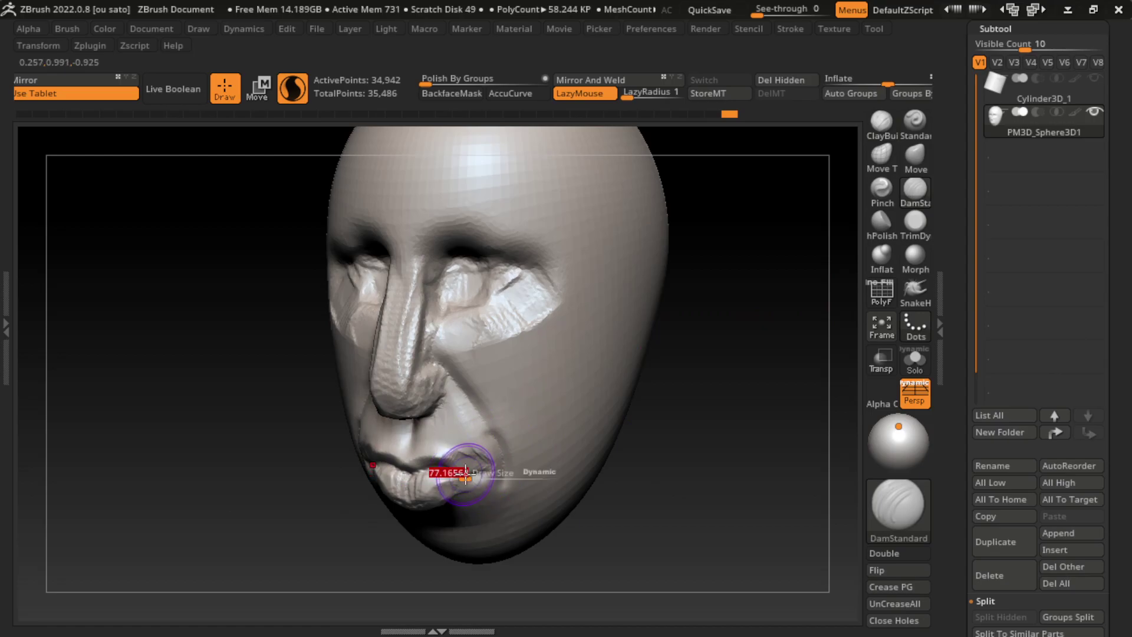
drag(473, 472, 499, 474)
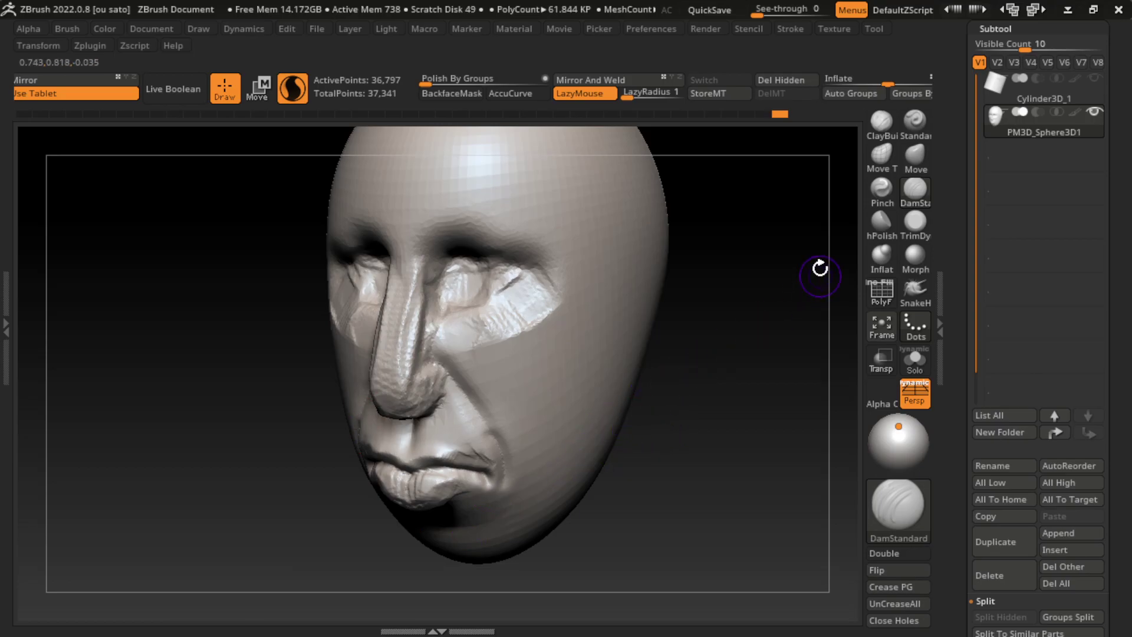
mouse_move(487, 454)
mouse_down()
mouse_move(475, 454)
mouse_move(483, 503)
mouse_up()
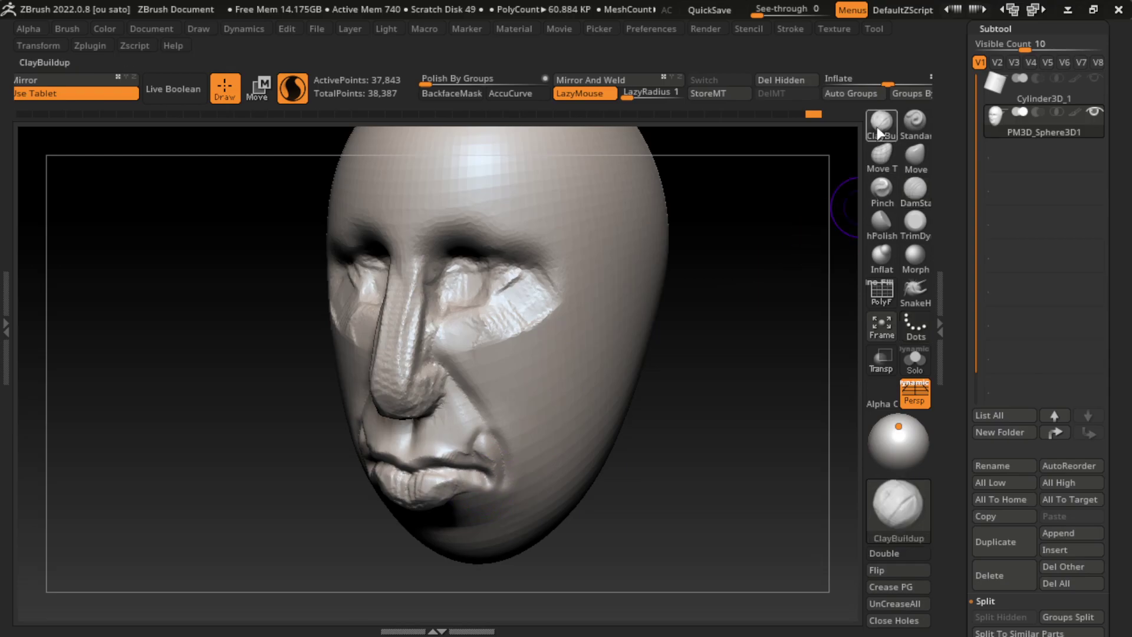
key(b)
key(c)
key(b)
mouse_move(518, 462)
mouse_down()
mouse_move(479, 456)
mouse_move(495, 450)
mouse_move(454, 416)
mouse_up()
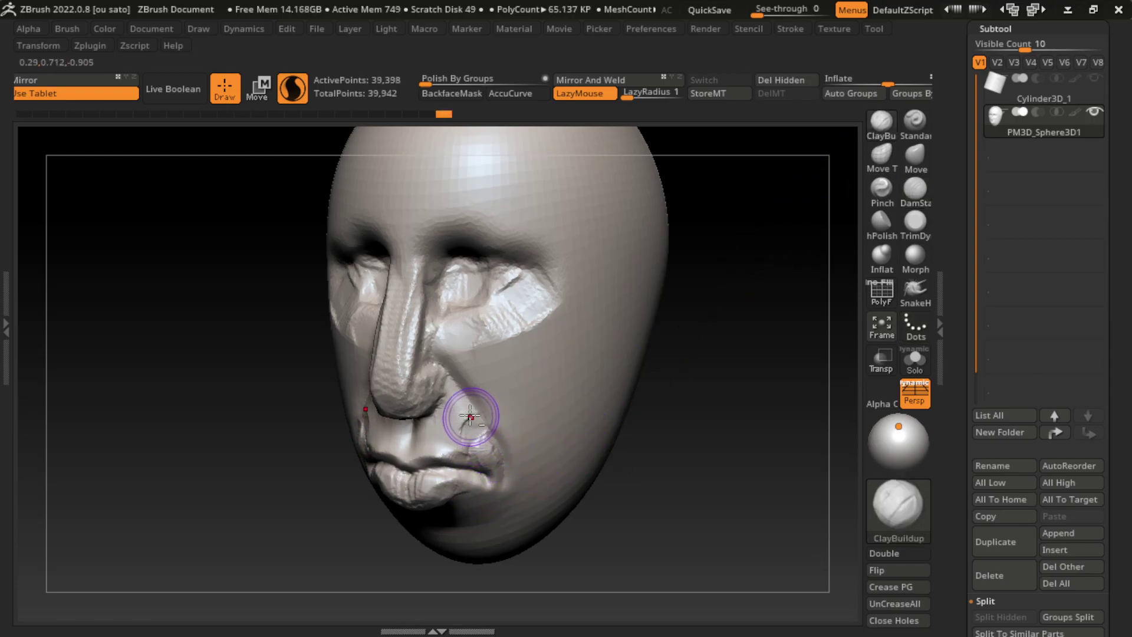
mouse_move(492, 465)
mouse_down()
mouse_move(450, 418)
mouse_move(498, 396)
mouse_move(473, 391)
mouse_move(422, 412)
mouse_move(431, 397)
mouse_up()
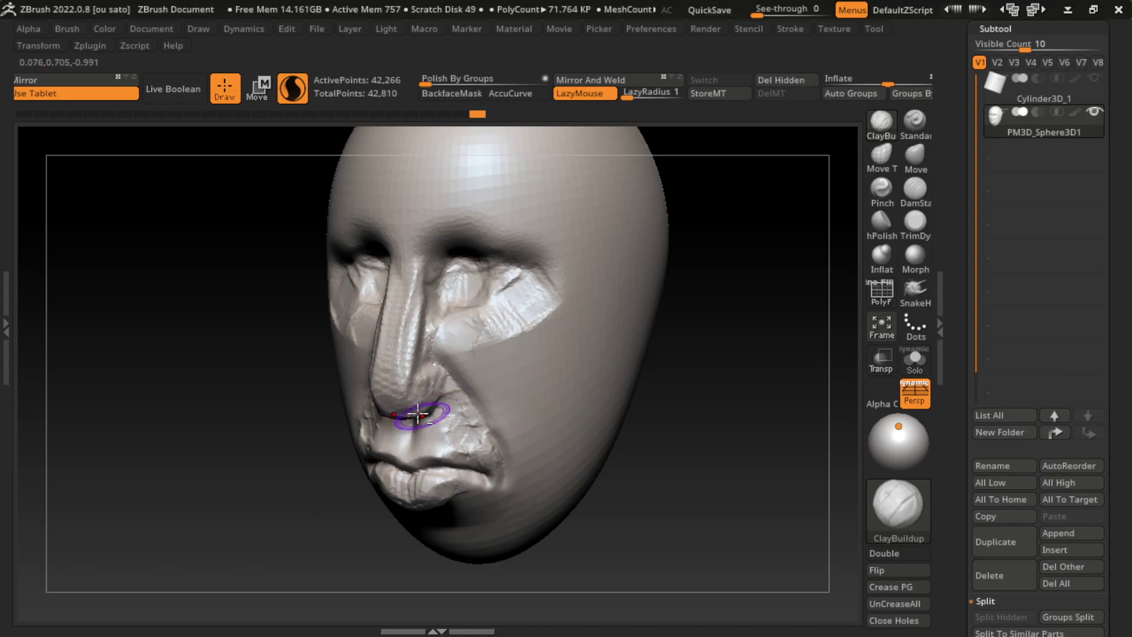
Sculpt along the nostril and build up the cheek area beside it
click(916, 221)
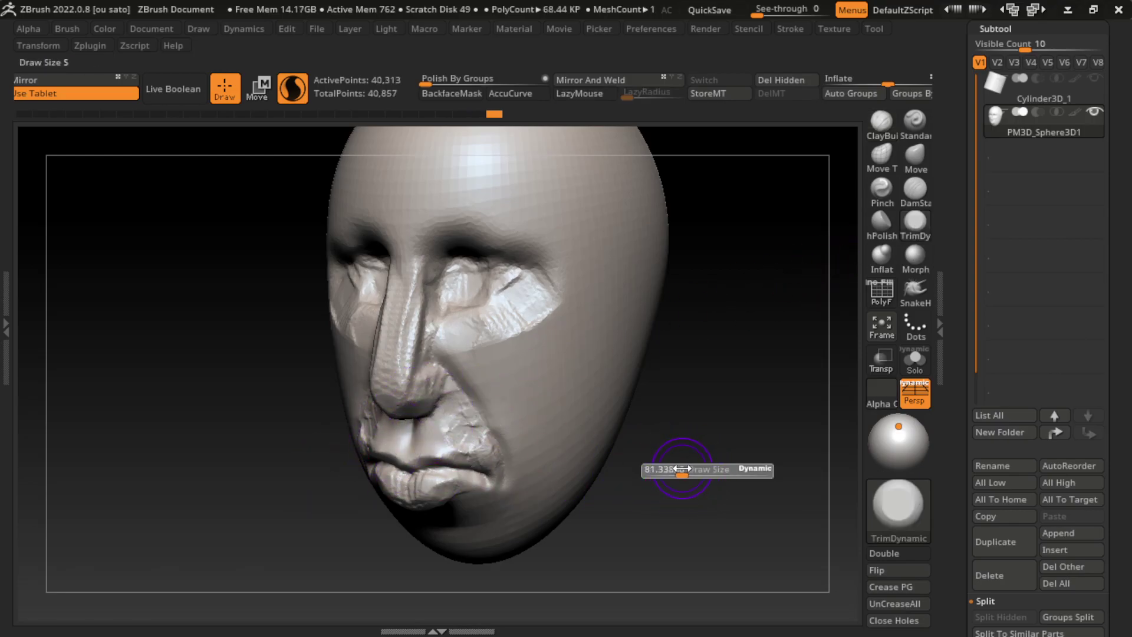
click(678, 472)
drag(373, 391, 392, 413)
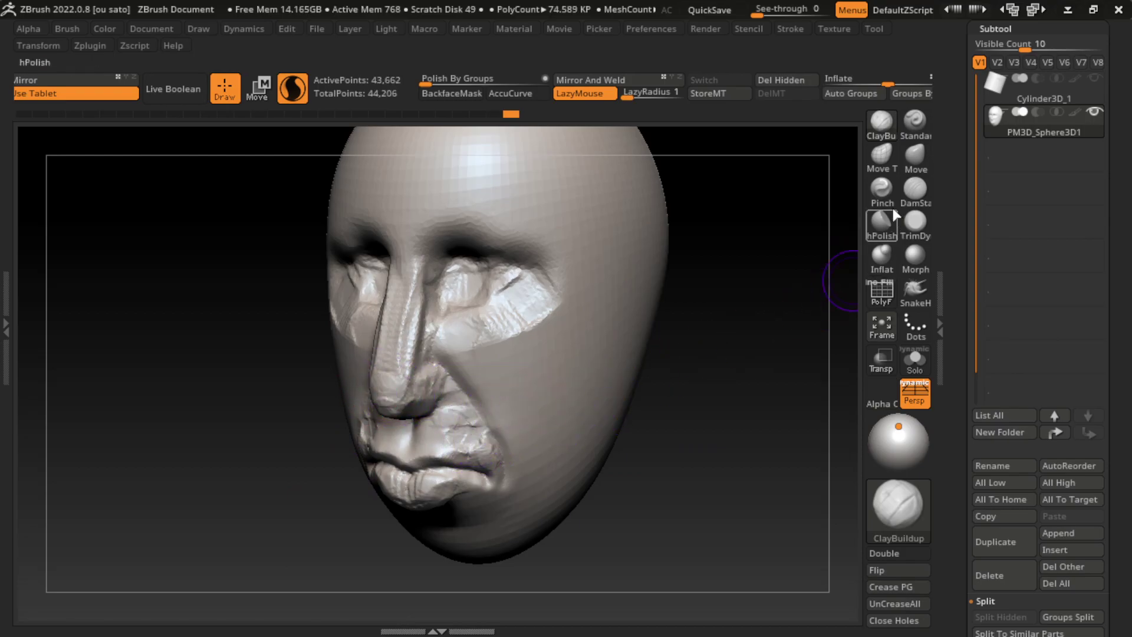
key(s)
drag(429, 420, 422, 424)
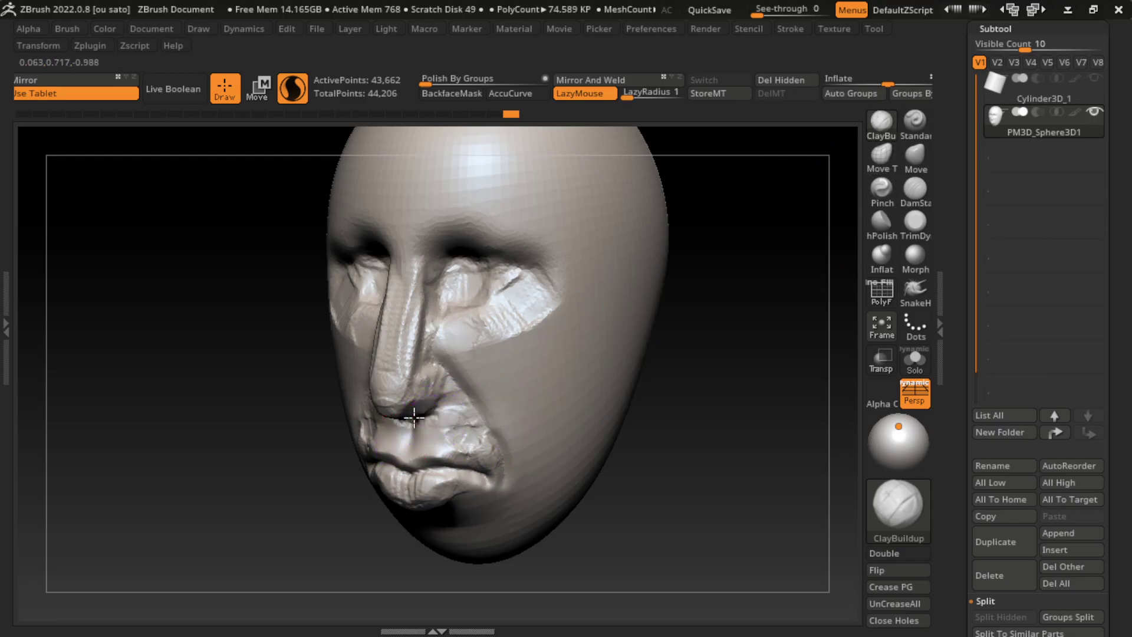
key(ctrl+z)
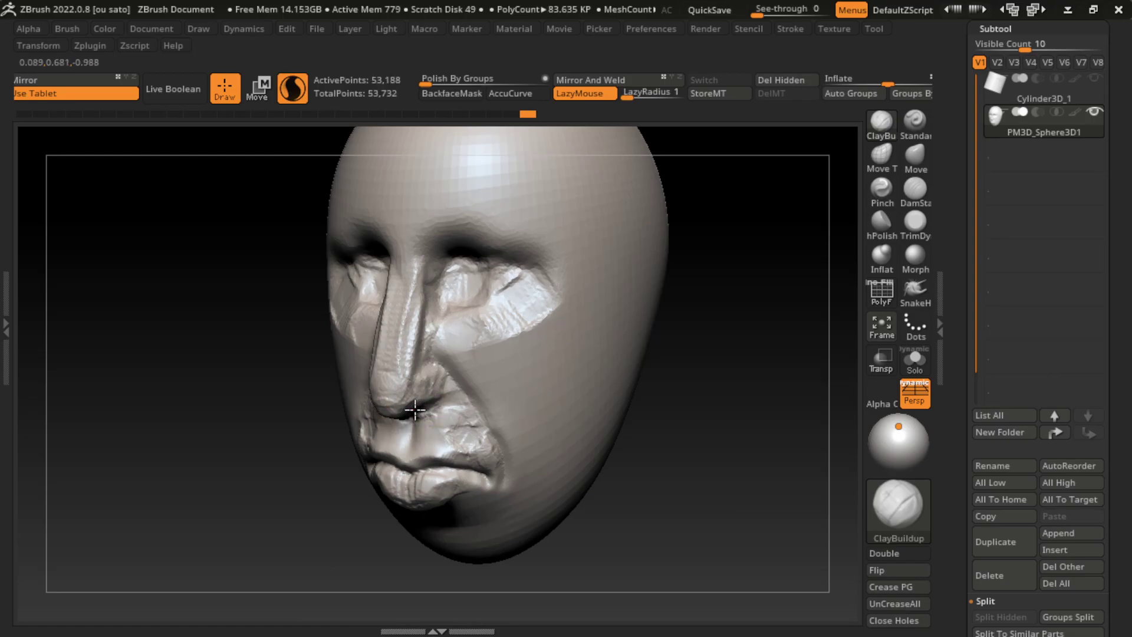
drag(483, 407, 505, 379)
key(s)
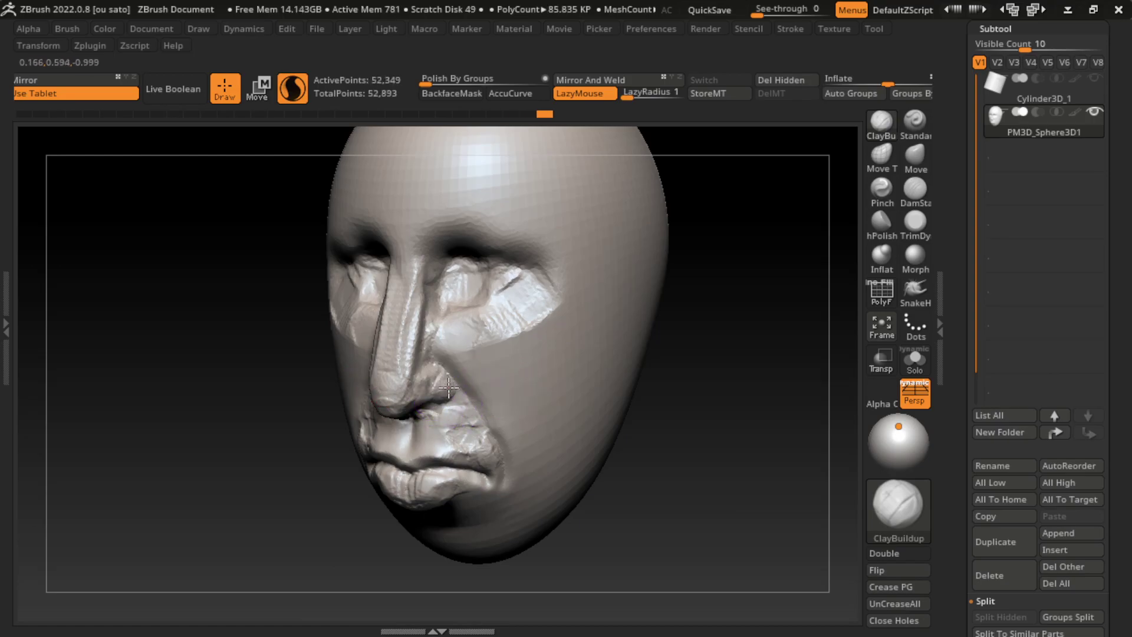
mouse_move(448, 386)
mouse_down()
mouse_move(457, 407)
mouse_move(493, 392)
mouse_move(443, 336)
mouse_move(476, 334)
mouse_move(501, 295)
mouse_move(476, 303)
mouse_move(519, 297)
mouse_up()
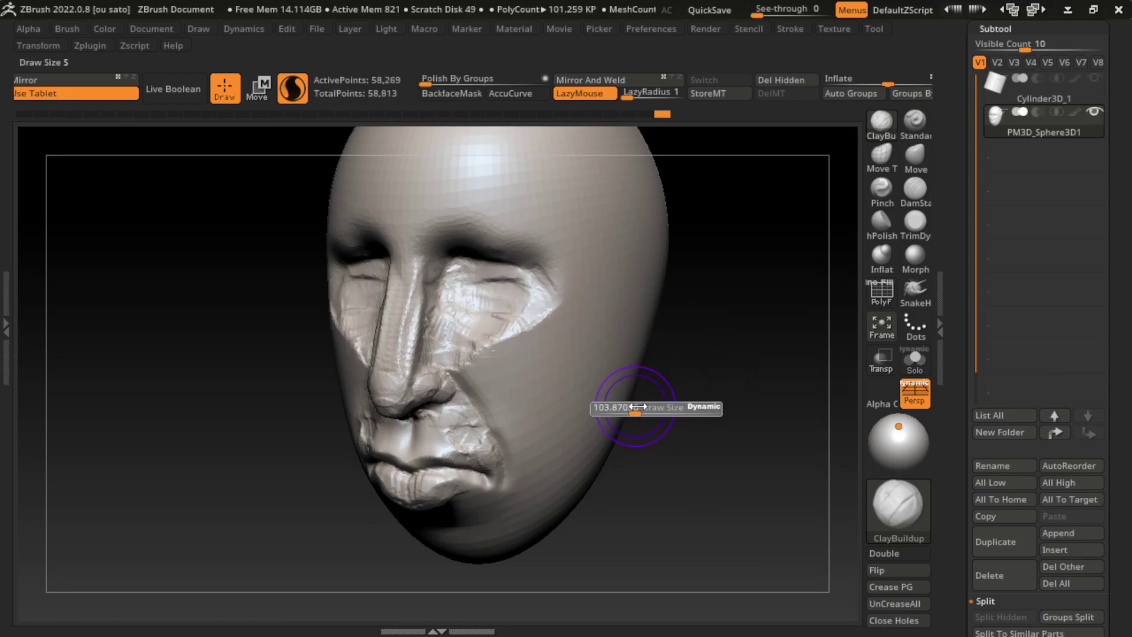
Carve a crease from below the eye toward the cheek and rework the under-eye area
click(916, 189)
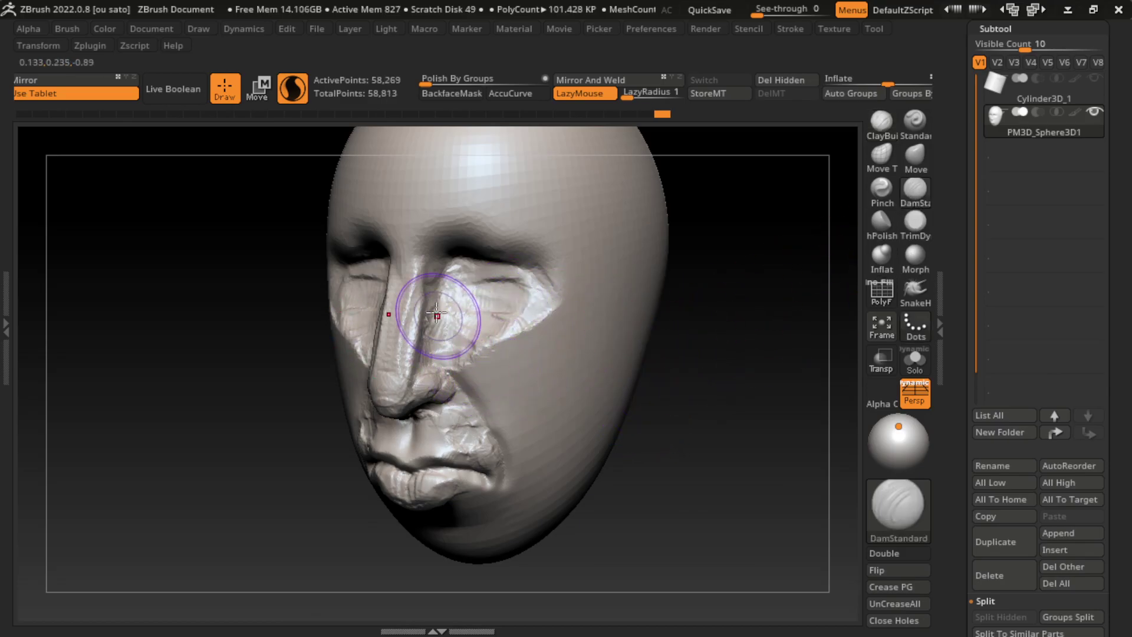
mouse_move(439, 328)
mouse_down()
mouse_move(545, 362)
mouse_move(652, 329)
mouse_up()
mouse_move(547, 319)
mouse_down()
mouse_move(575, 330)
mouse_move(519, 353)
mouse_move(508, 332)
mouse_move(539, 320)
mouse_move(538, 273)
mouse_up()
click(881, 121)
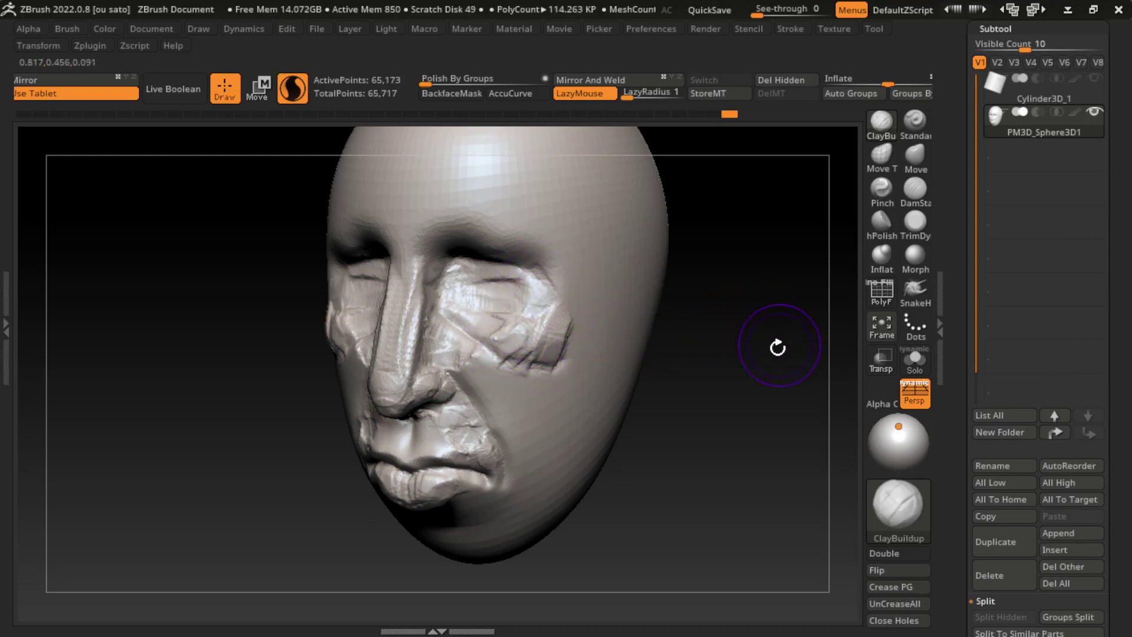
Reshape the brow with the Move brush, then reset to a framed front view
mouse_move(778, 344)
shift+mouse_down()
mouse_move(717, 401)
mouse_move(752, 407)
shift+mouse_up()
key(s)
key(b)
key(m)
key(v)
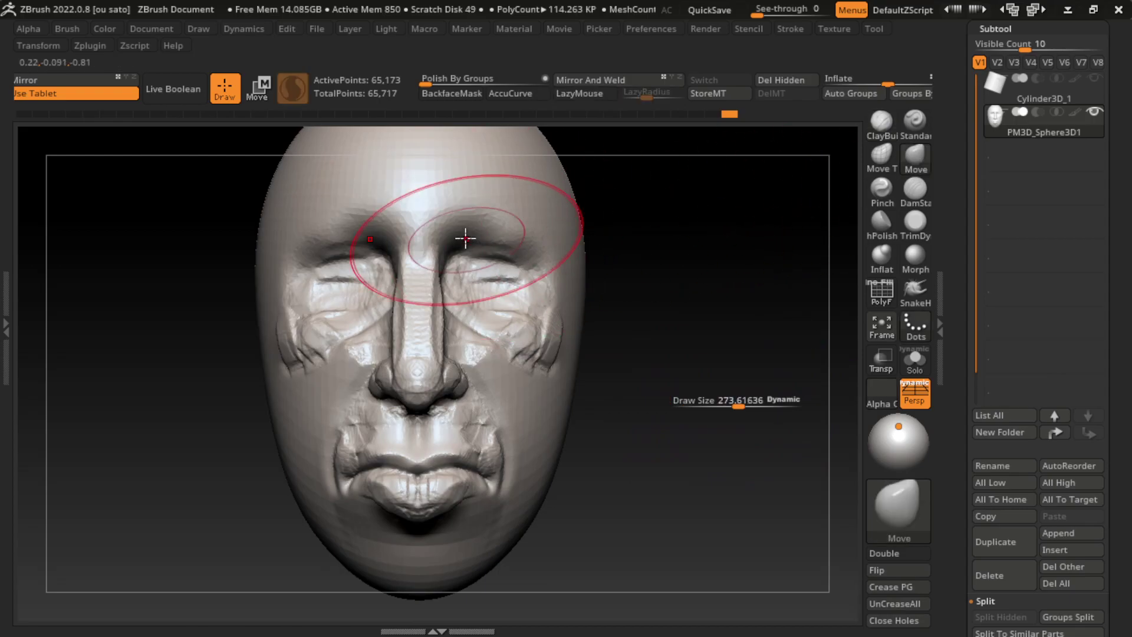
drag(468, 240, 466, 258)
mouse_move(668, 269)
mouse_down()
mouse_move(700, 293)
mouse_move(295, 123)
mouse_up()
click(151, 28)
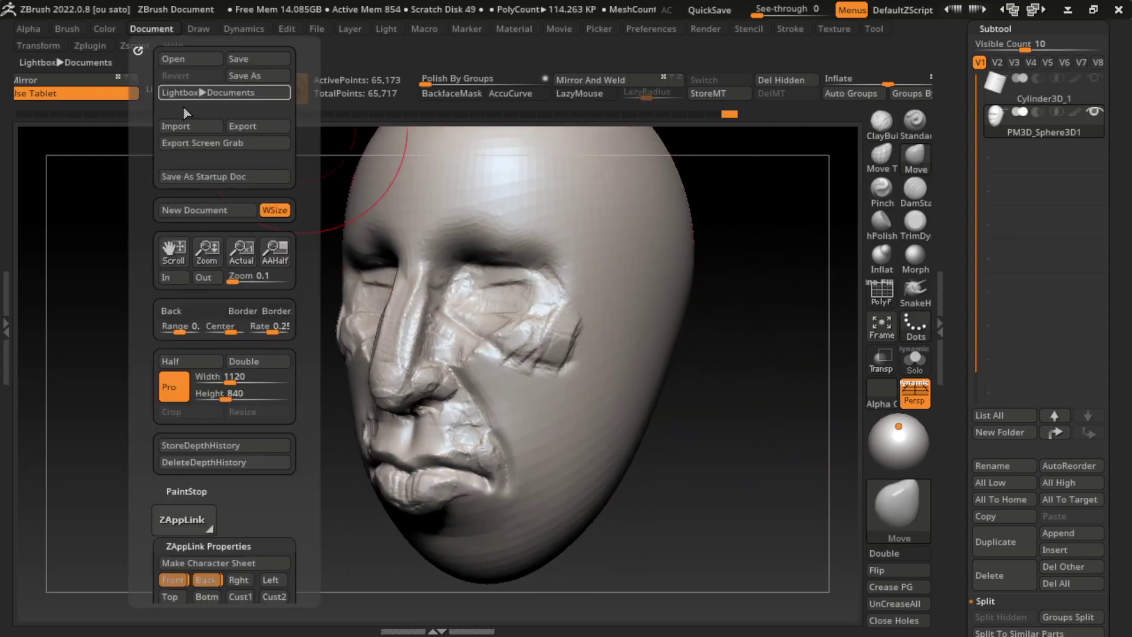
click(173, 580)
key(f)
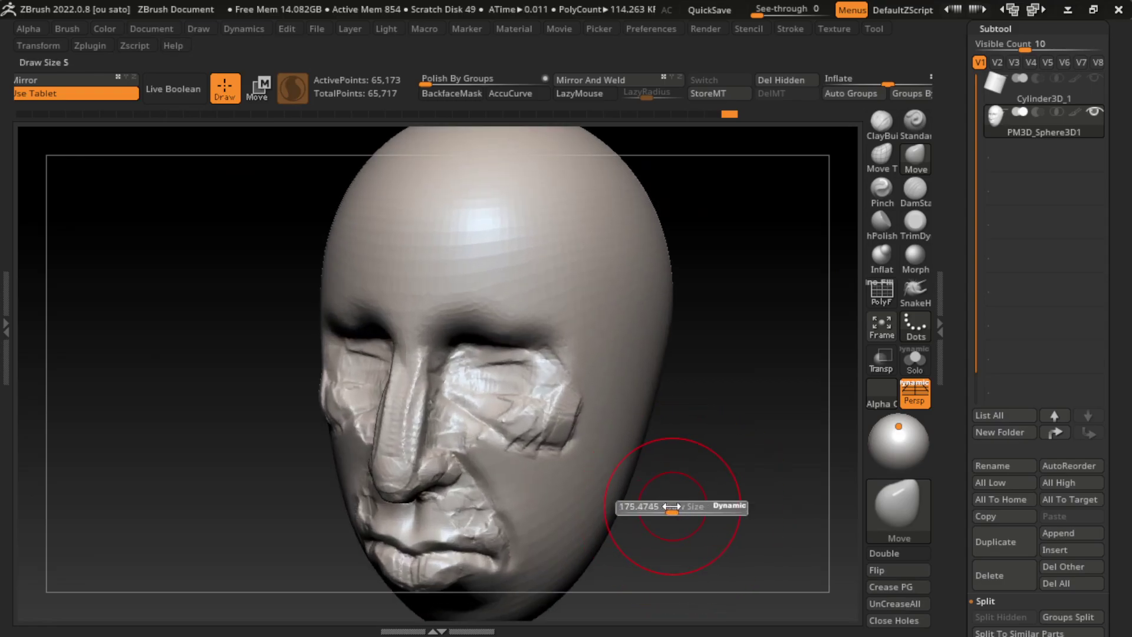
Append a Sphere3D subtool, showing polyframe with the head made transparent
click(1077, 532)
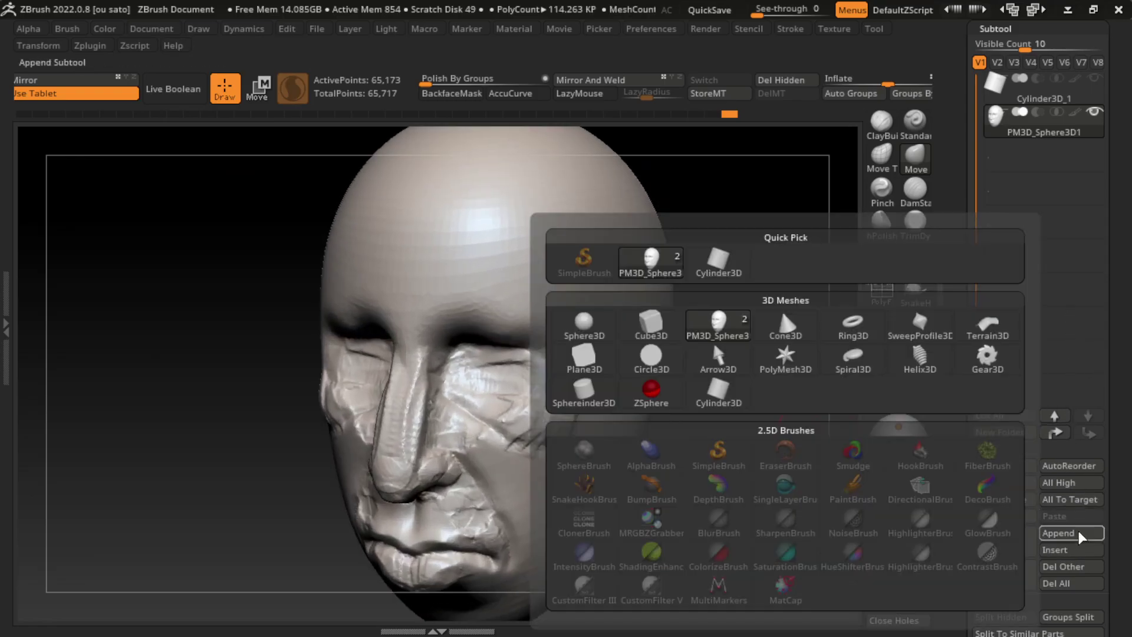
click(764, 416)
click(1058, 533)
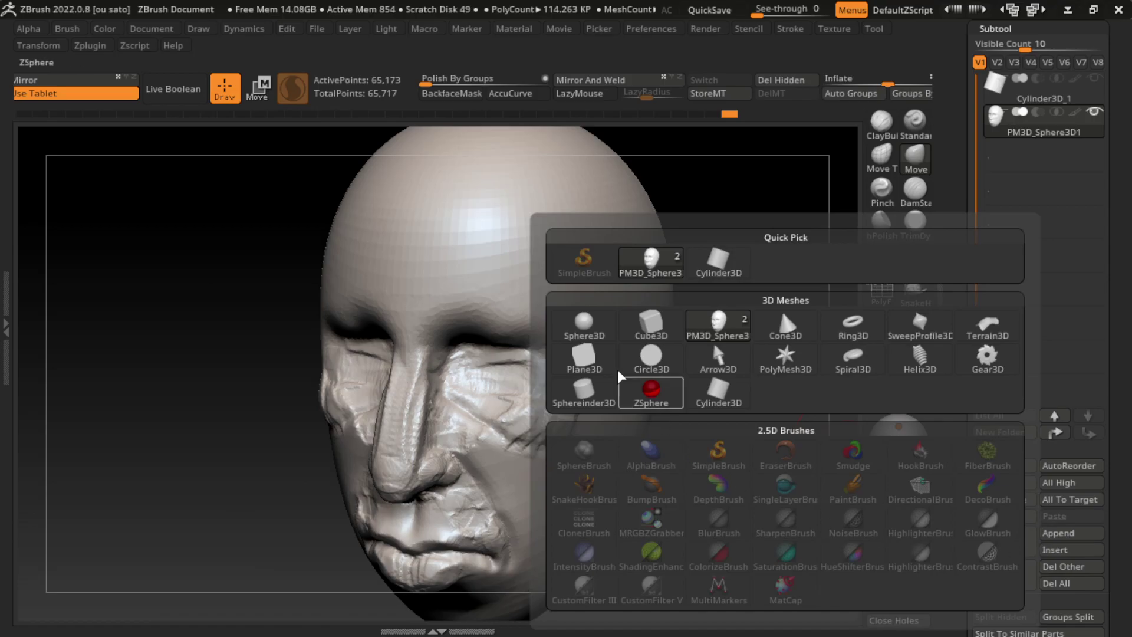
click(583, 327)
alt+click(445, 281)
key(w)
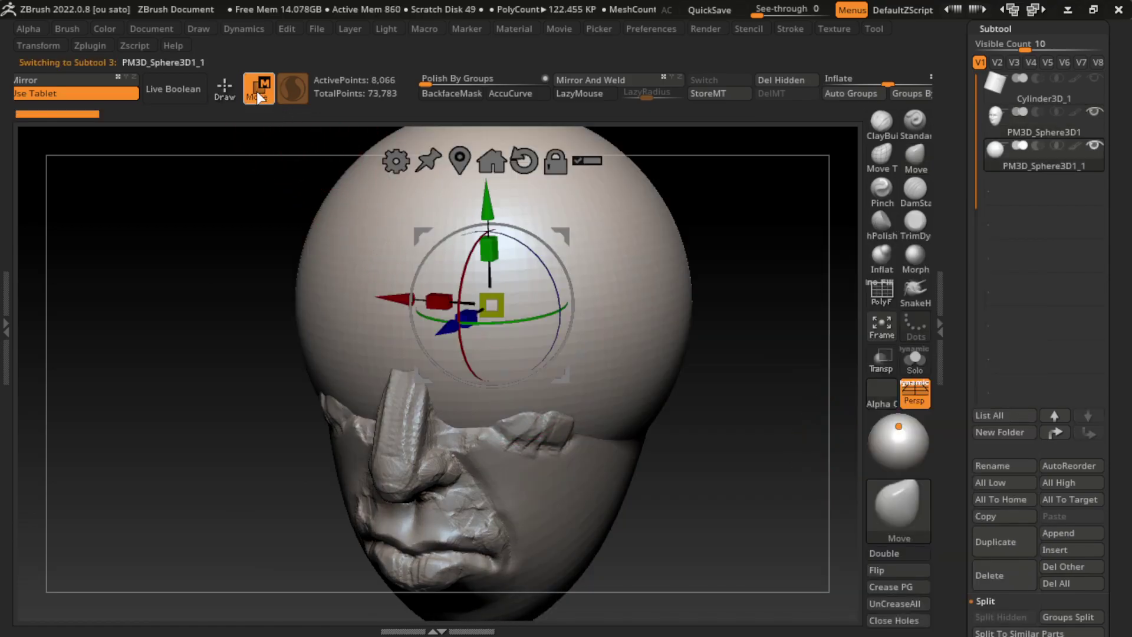
click(891, 306)
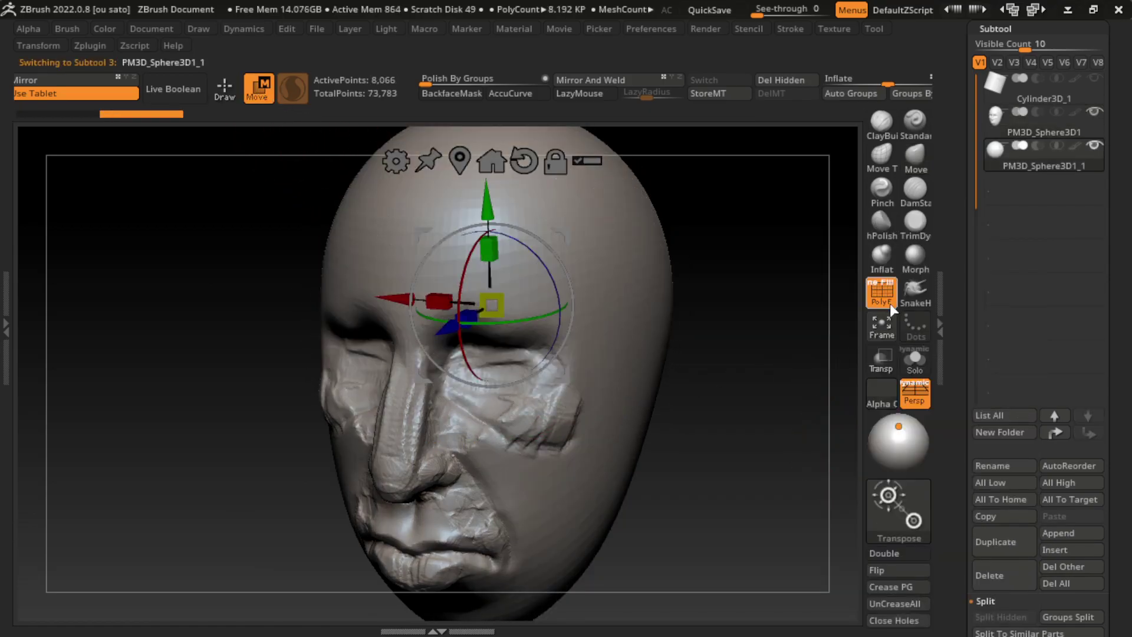
click(881, 371)
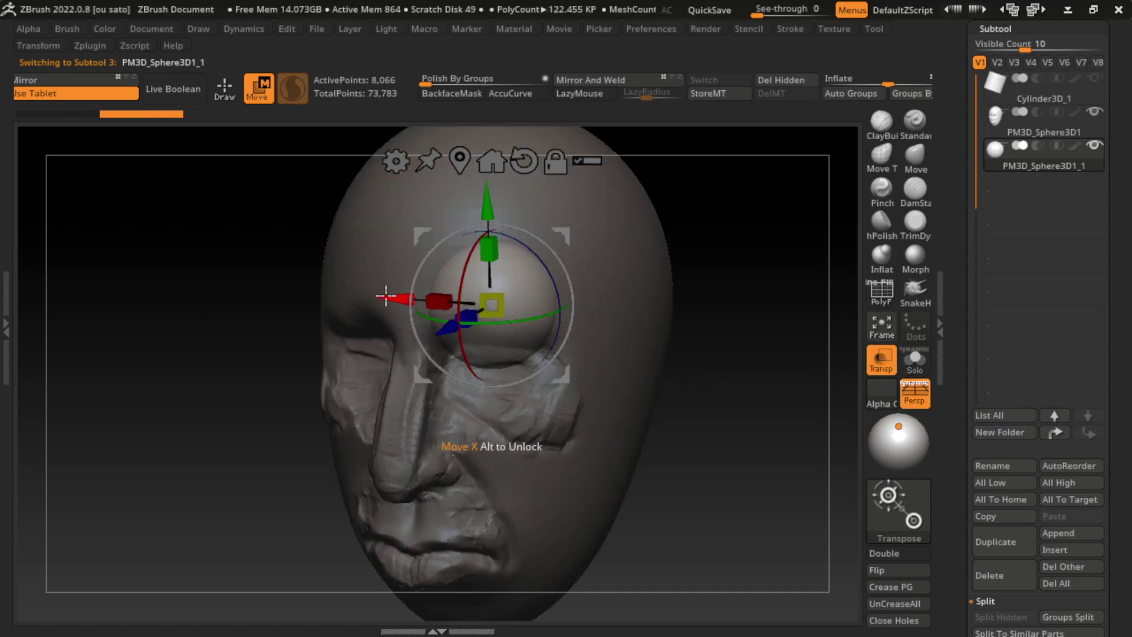
Move and scale the sphere down into the right eye socket as an eyeball
mouse_move(492, 304)
mouse_down()
mouse_move(530, 355)
mouse_move(439, 410)
mouse_up()
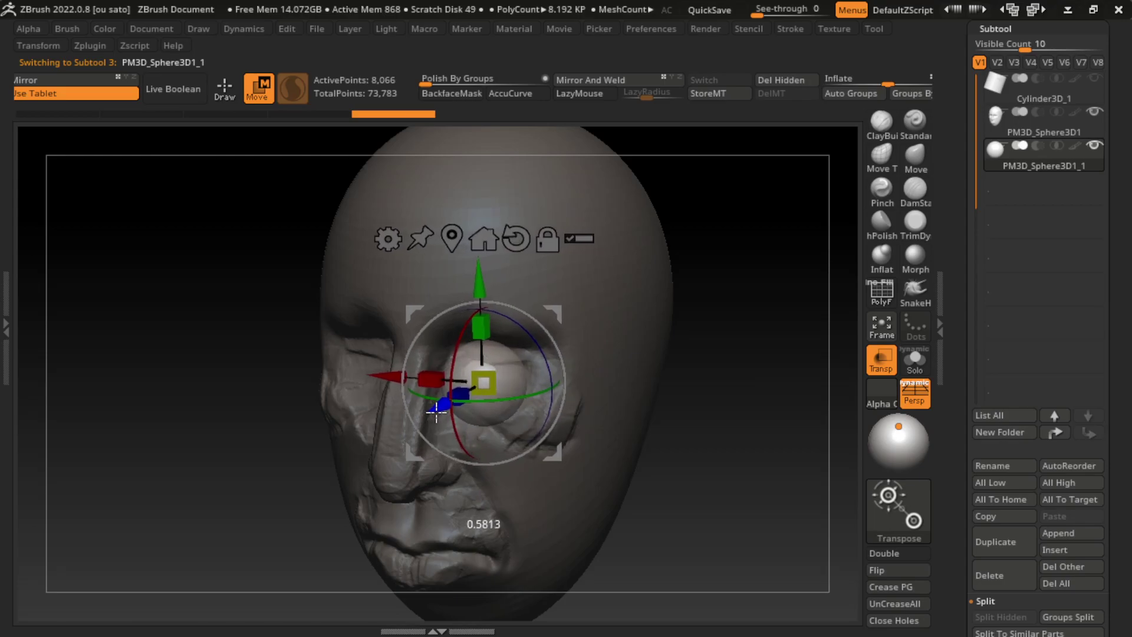
drag(511, 294, 509, 252)
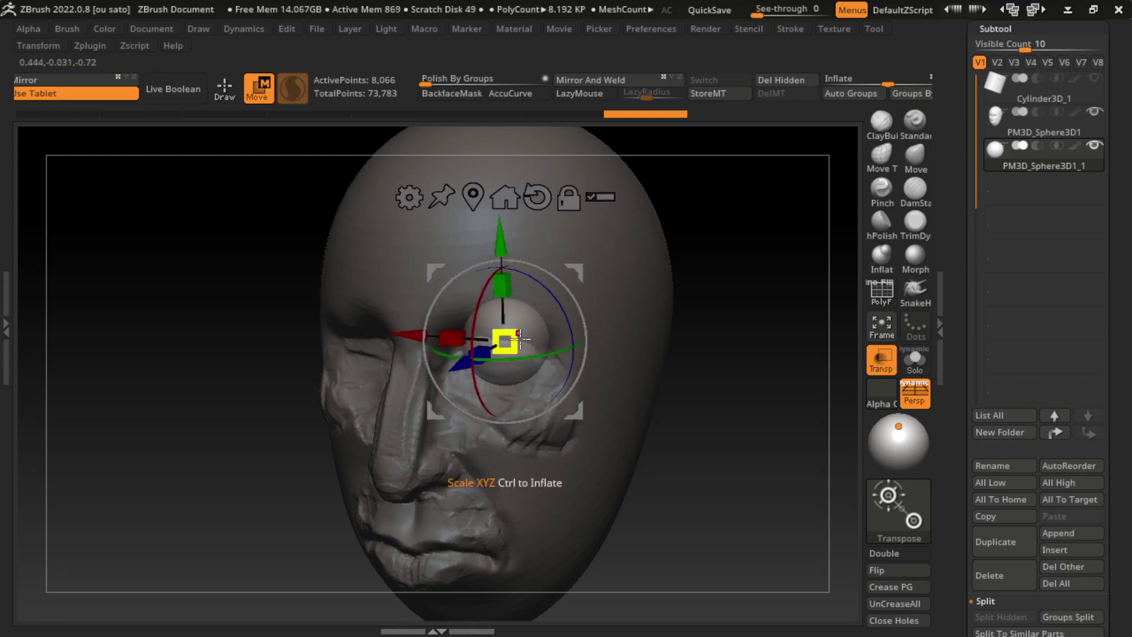
drag(506, 341, 506, 343)
drag(503, 230, 503, 238)
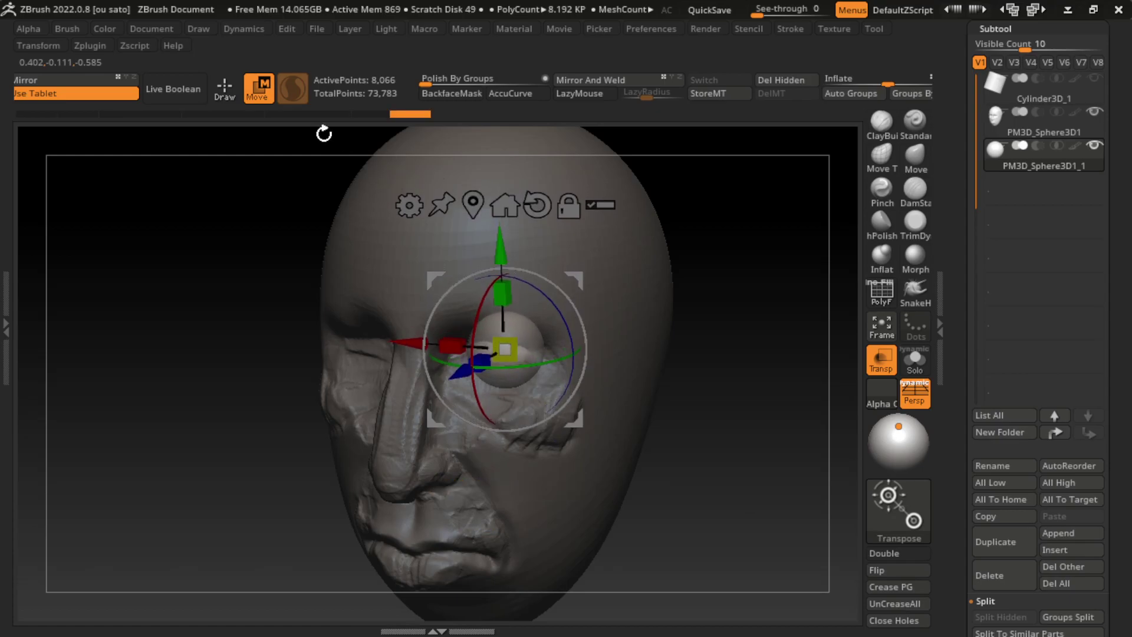
key(q)
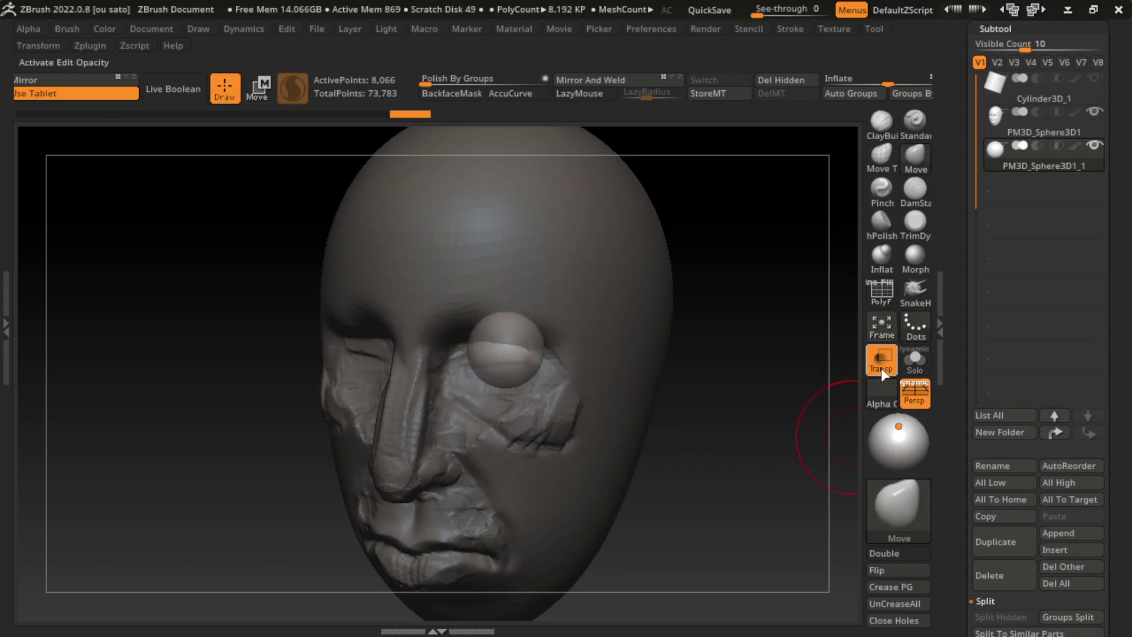
Make the head opaque and mirror the eyeball into the other socket
click(881, 365)
click(592, 79)
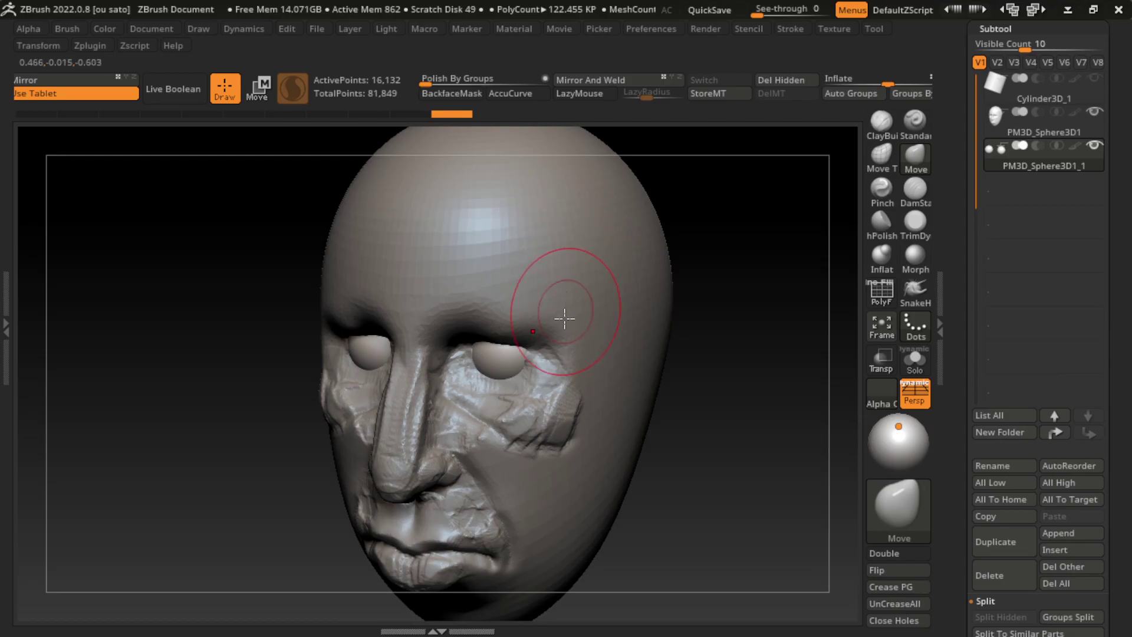
key(w)
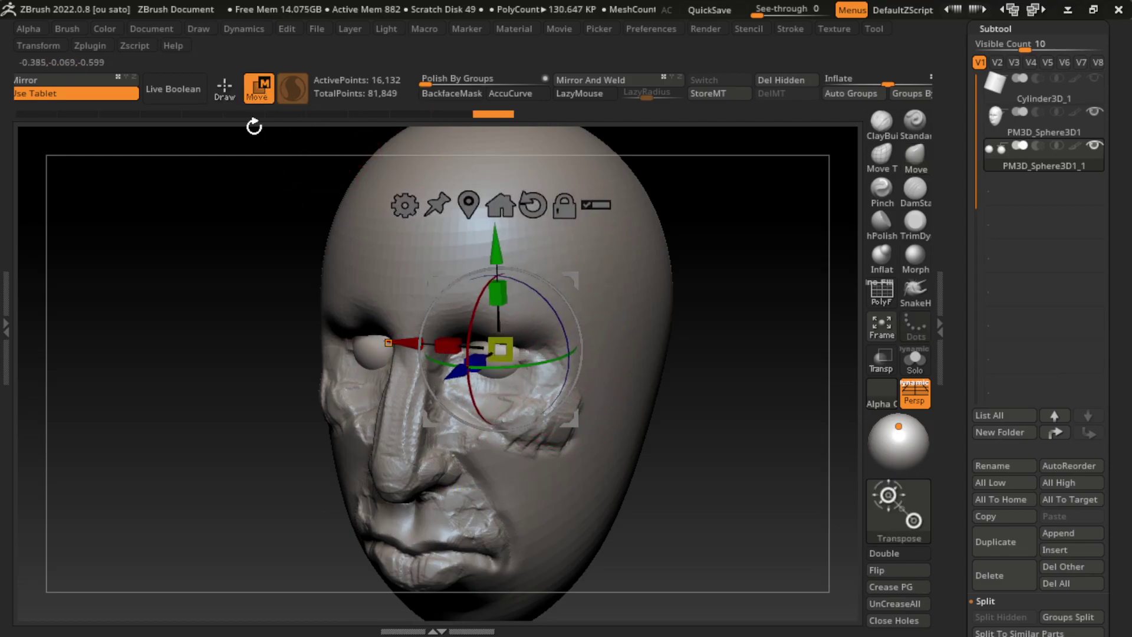
key(q)
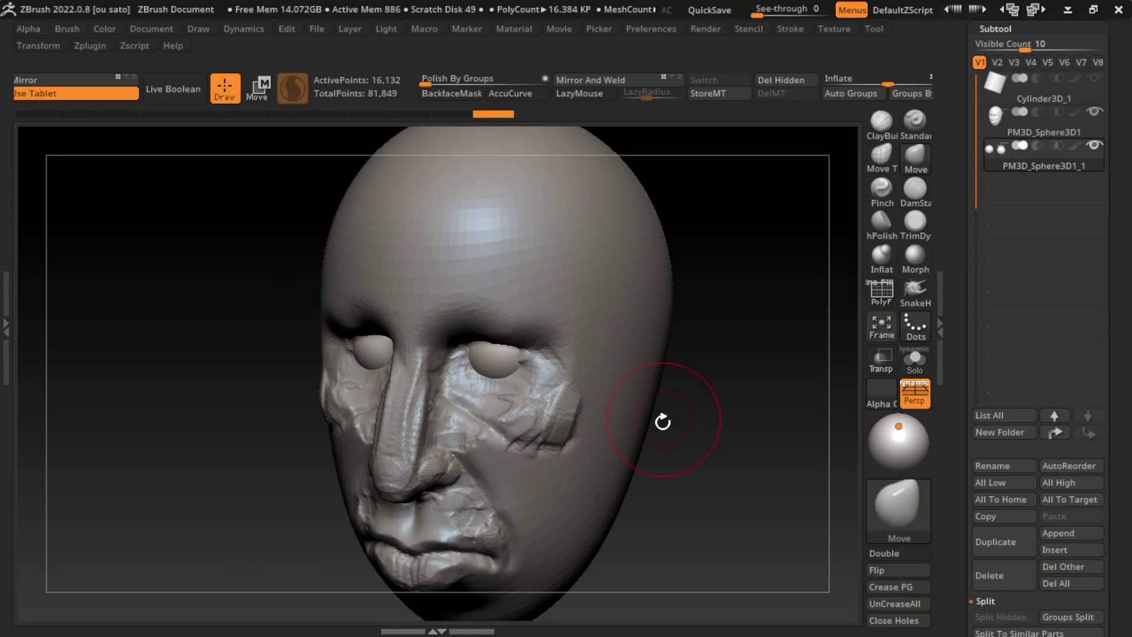
Reselect the head subtool and carve DamStandard ridges on the nose bridge between the eyes
alt+click(643, 276)
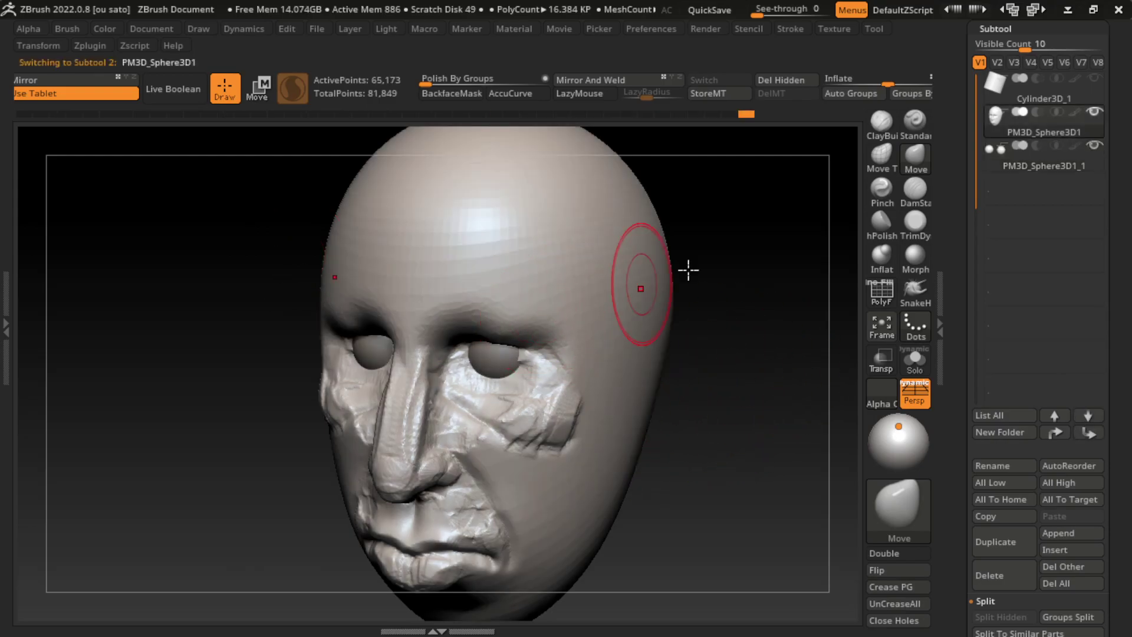
key(b)
key(c)
key(b)
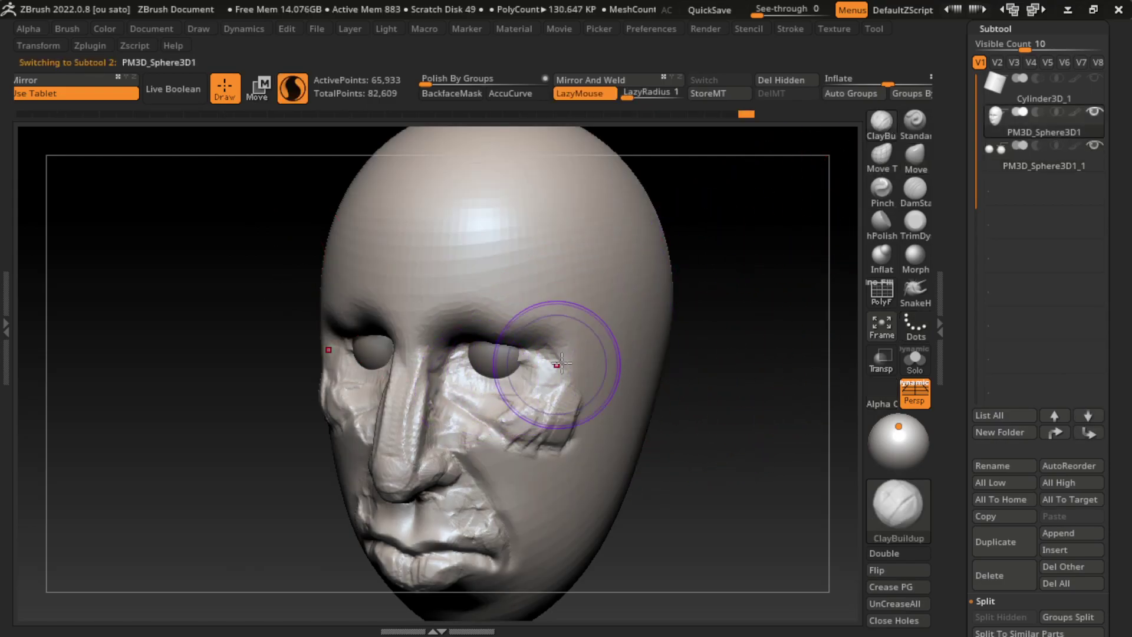
click(915, 188)
mouse_move(397, 362)
mouse_down()
mouse_move(429, 338)
mouse_move(392, 292)
mouse_up()
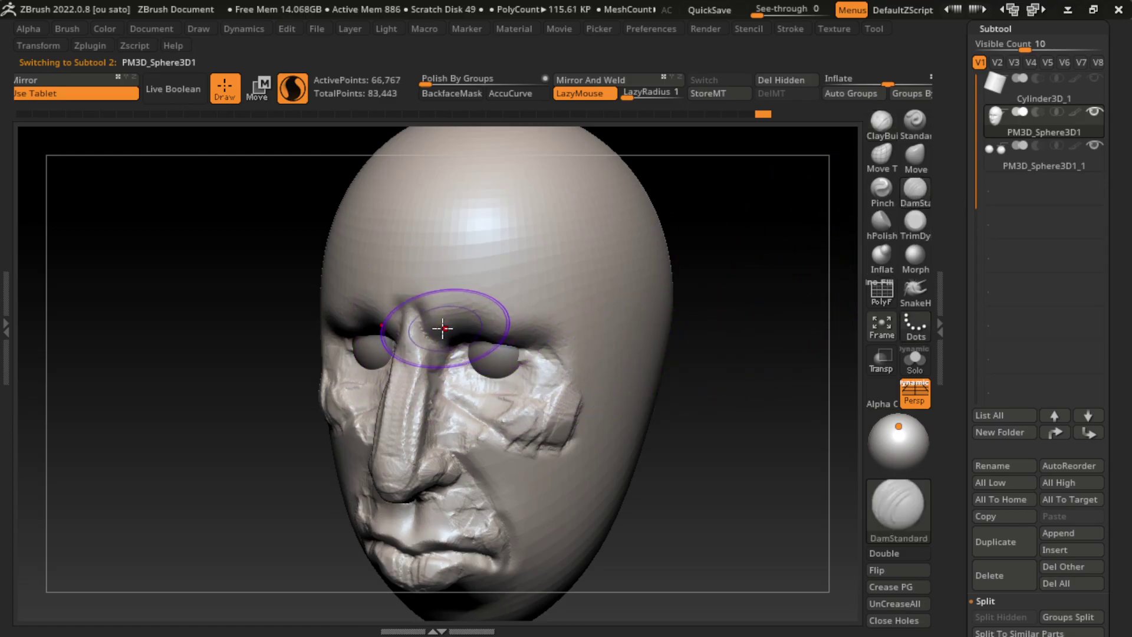
drag(433, 330, 431, 292)
Try a ClayBuildup stroke between the brows, then undo it
key(b)
key(c)
key(b)
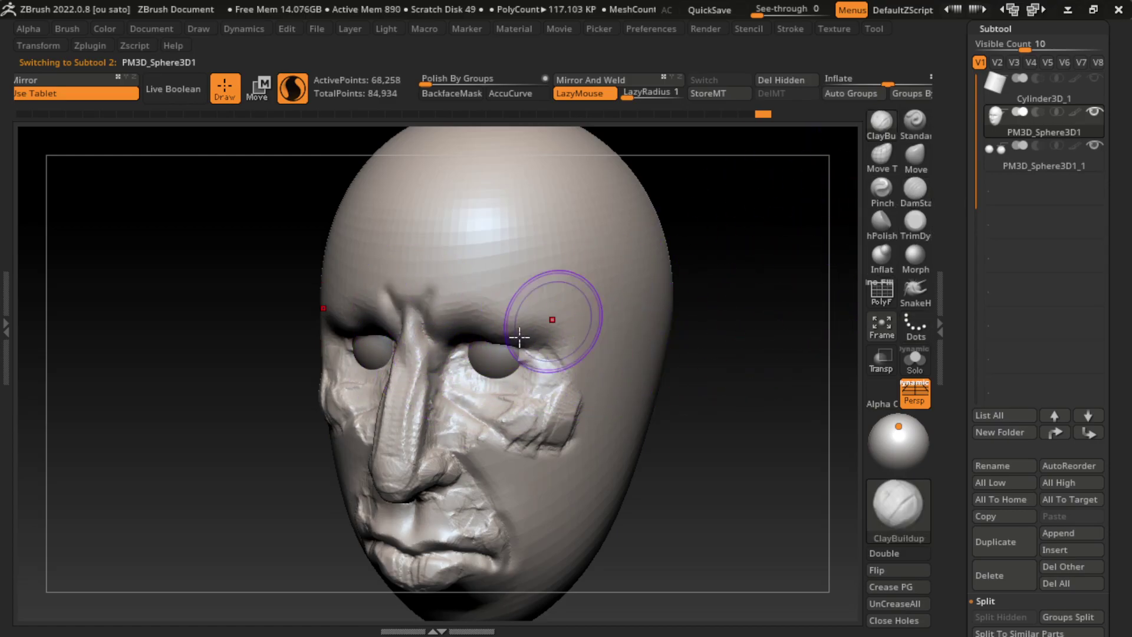
mouse_move(430, 321)
mouse_down()
mouse_move(463, 336)
mouse_move(443, 324)
mouse_move(467, 324)
mouse_move(436, 330)
mouse_move(449, 313)
mouse_move(475, 317)
mouse_move(447, 299)
mouse_up()
key(ctrl+z)
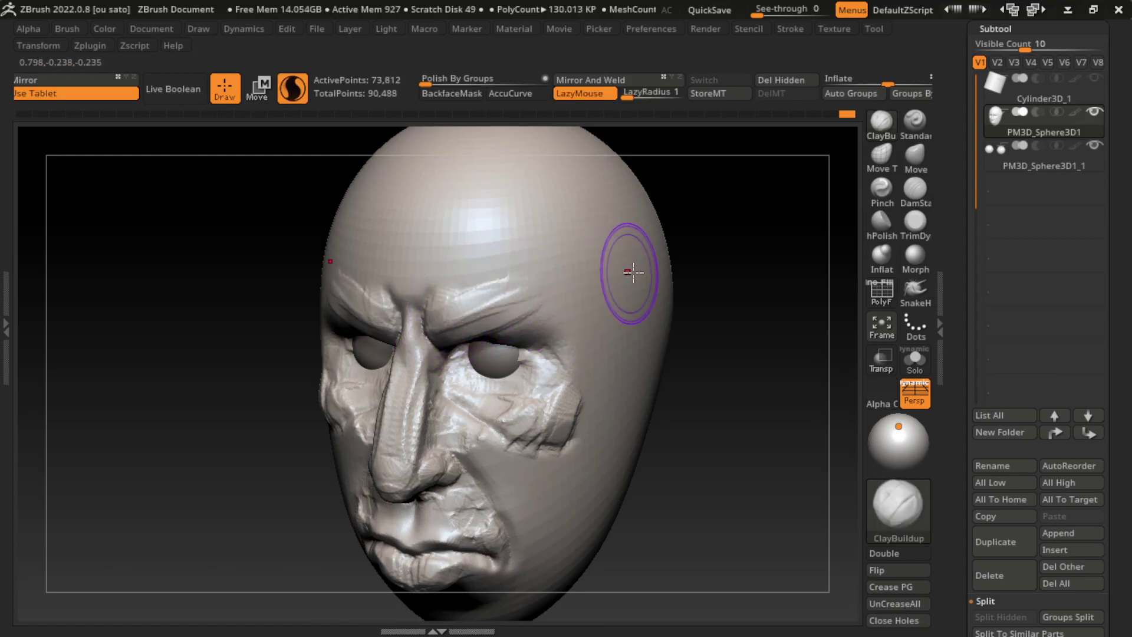
Cut DamStandard creases along the brow, over the outer eye corner and beside the nose
click(915, 189)
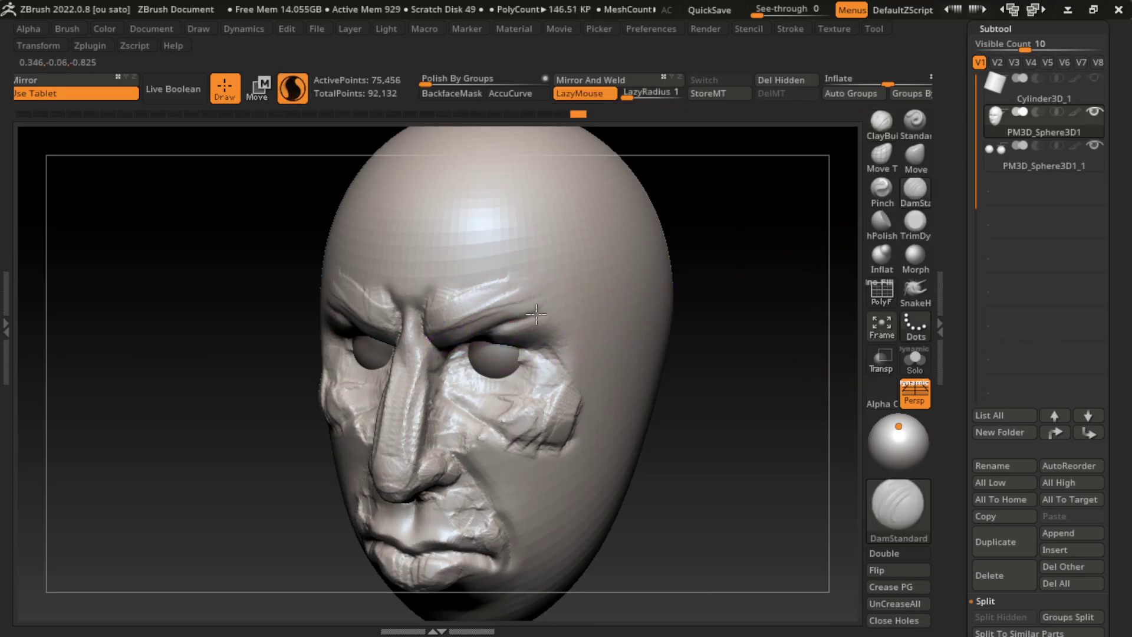
drag(576, 329, 472, 315)
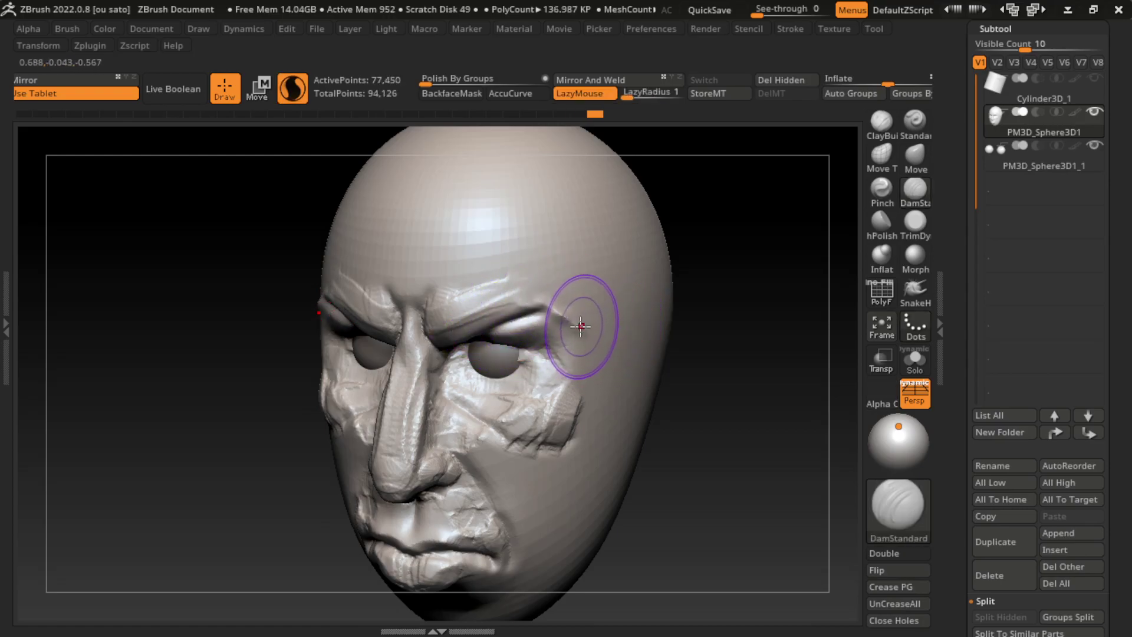
drag(576, 328, 531, 378)
mouse_move(622, 335)
mouse_down()
mouse_move(554, 345)
mouse_move(566, 353)
mouse_move(536, 348)
mouse_up()
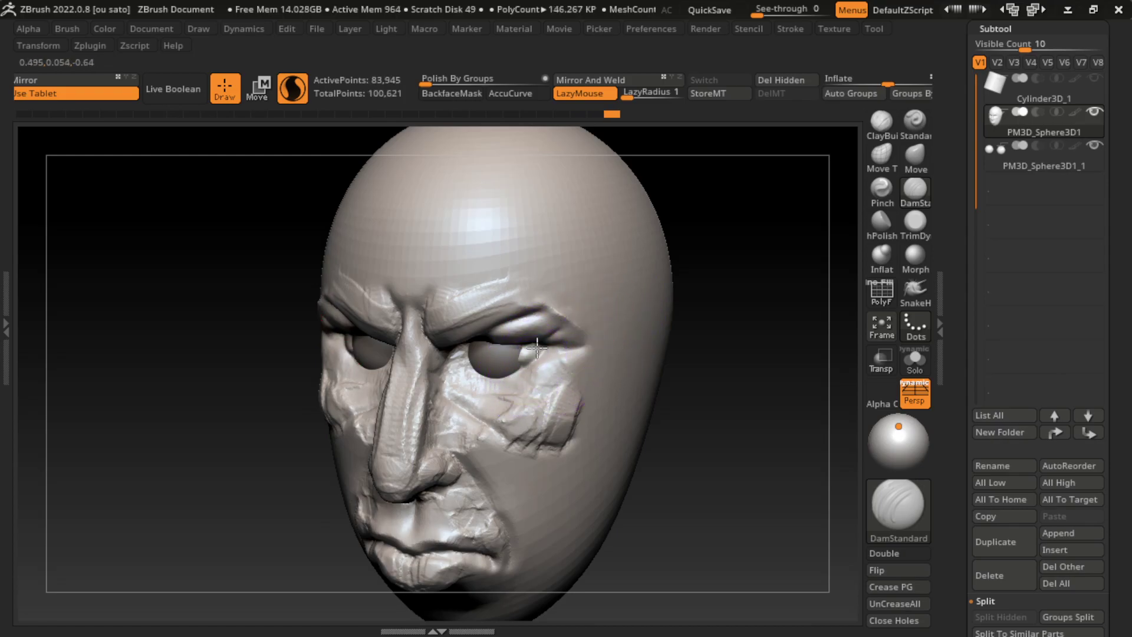
drag(425, 422, 396, 472)
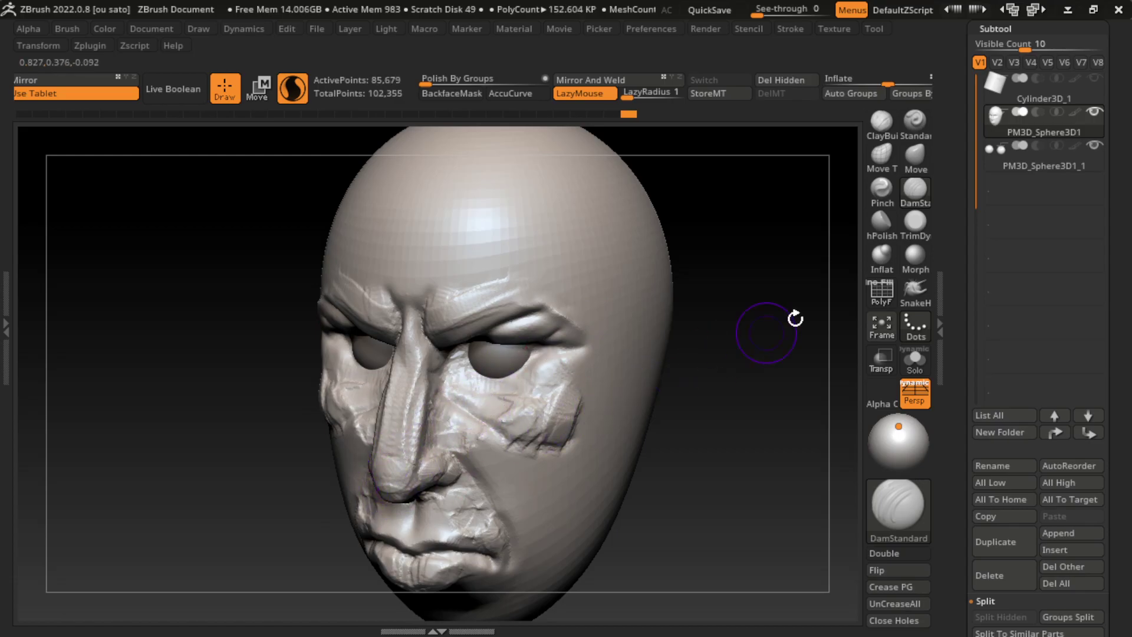
Build up clay flesh on the eyelid, around the eye and on the upper cheek
click(891, 130)
drag(519, 331, 480, 366)
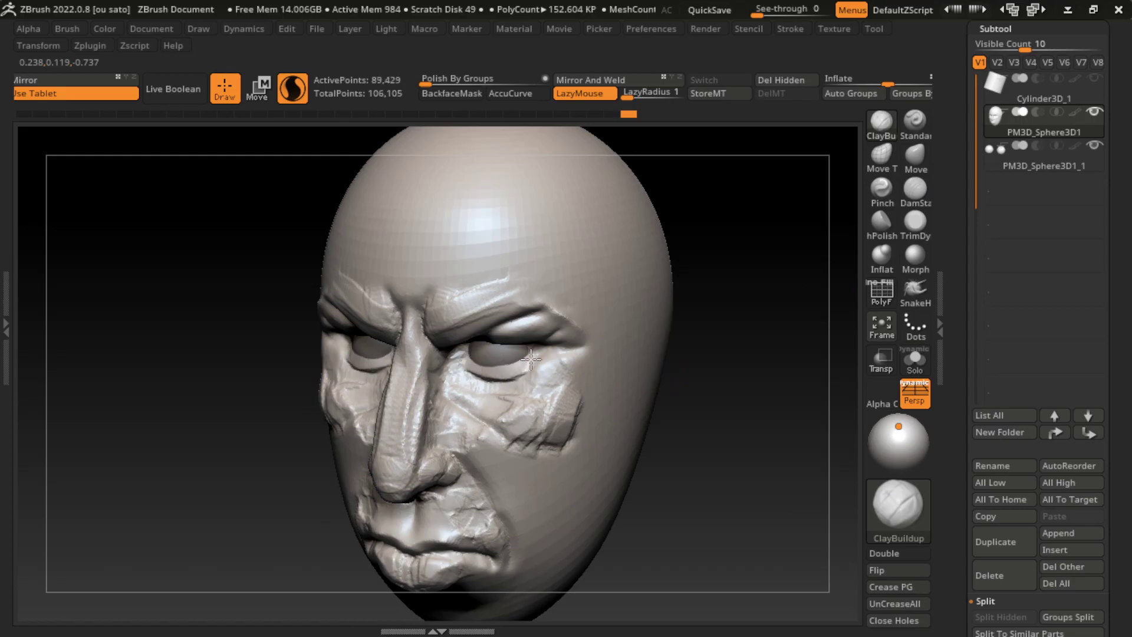
drag(530, 360, 471, 367)
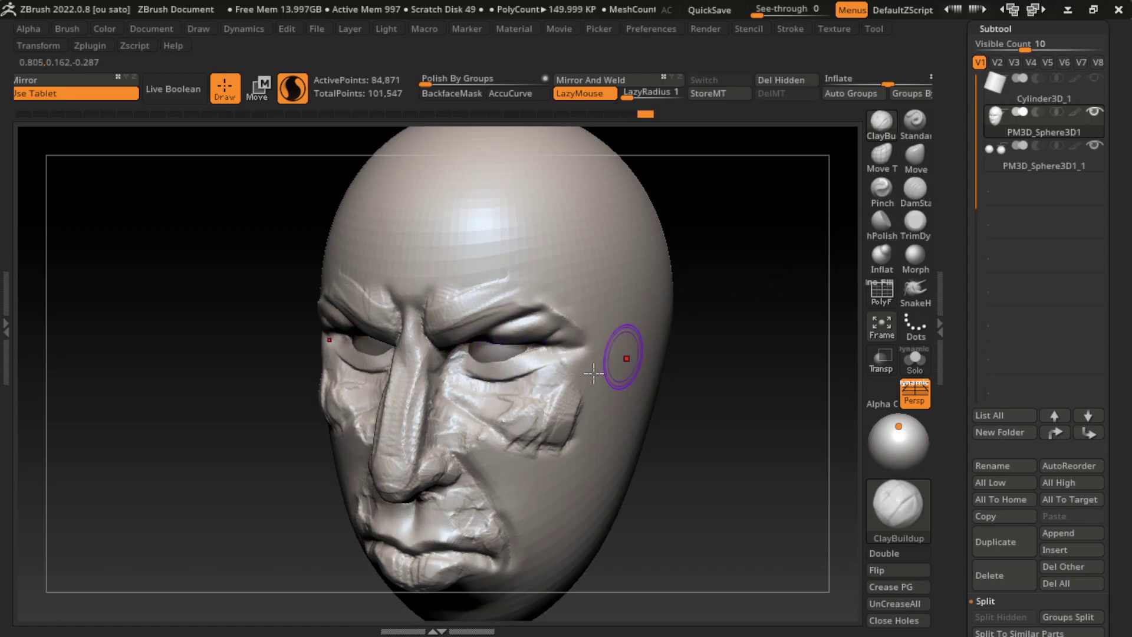
drag(506, 405, 511, 412)
key(s)
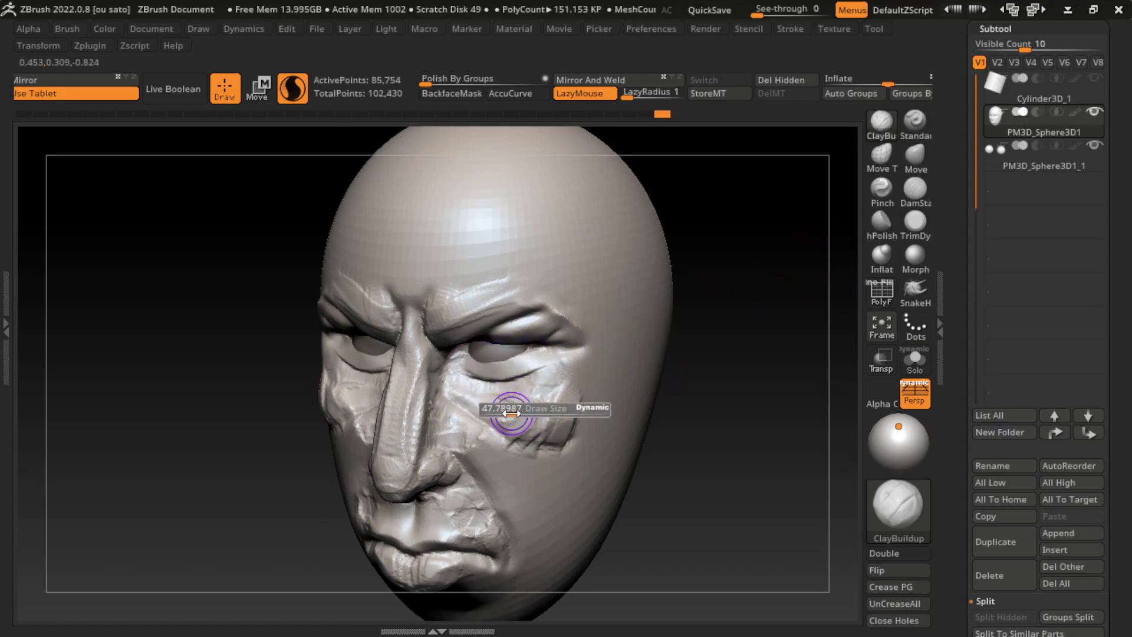
Carve the upper eyelid crease, eyelid edge, inner eye corner and a groove beside the nose bridge
key(b)
key(d)
key(s)
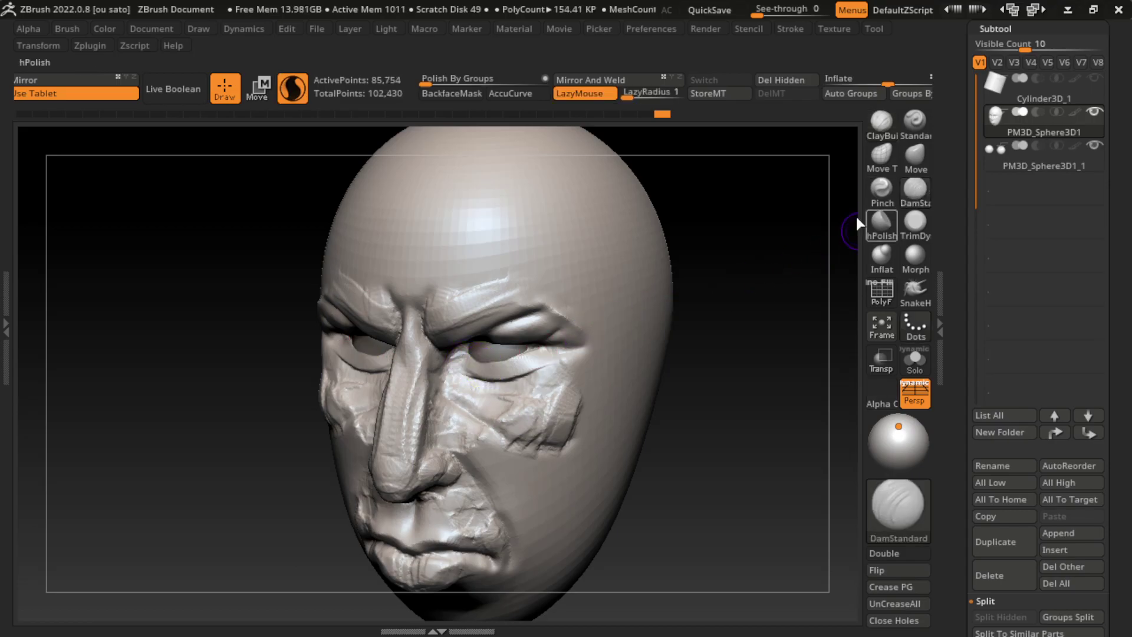
drag(469, 361, 498, 367)
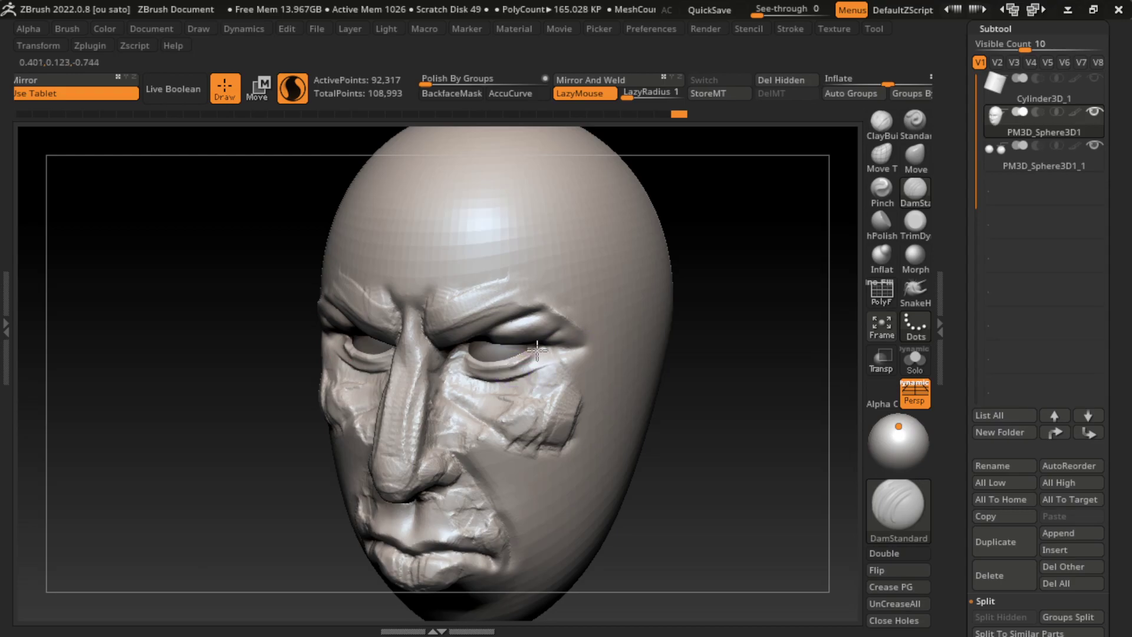
drag(514, 384, 541, 352)
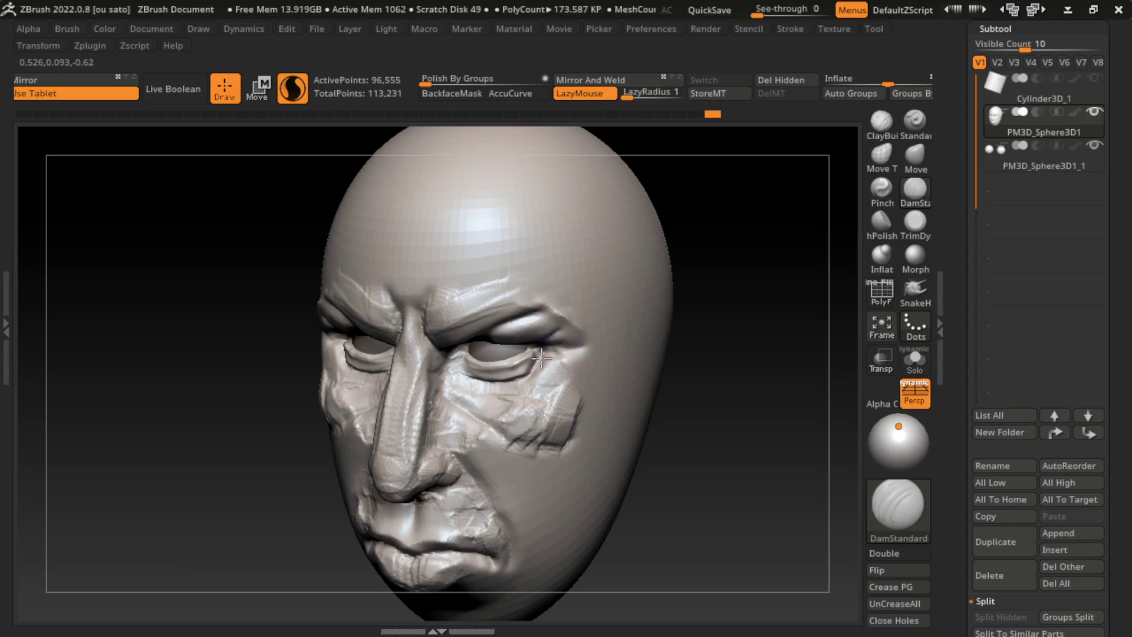
mouse_move(525, 390)
mouse_down()
mouse_move(525, 365)
mouse_move(477, 378)
mouse_move(459, 367)
mouse_move(441, 408)
mouse_up()
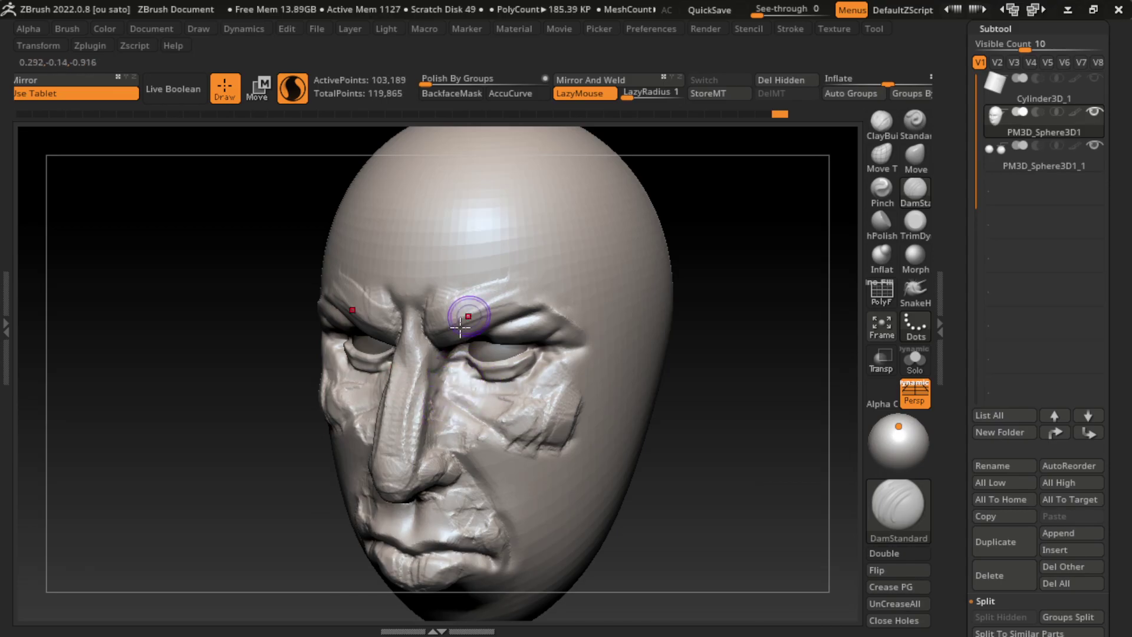
mouse_move(458, 356)
mouse_down()
mouse_move(446, 380)
mouse_move(476, 348)
mouse_up()
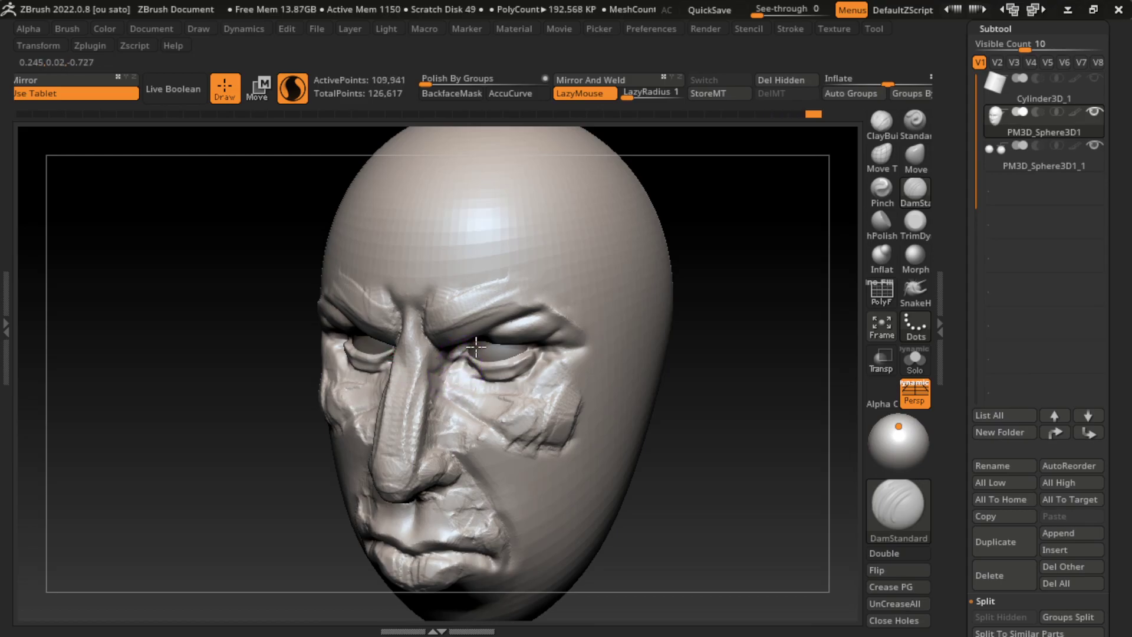
drag(439, 398, 429, 389)
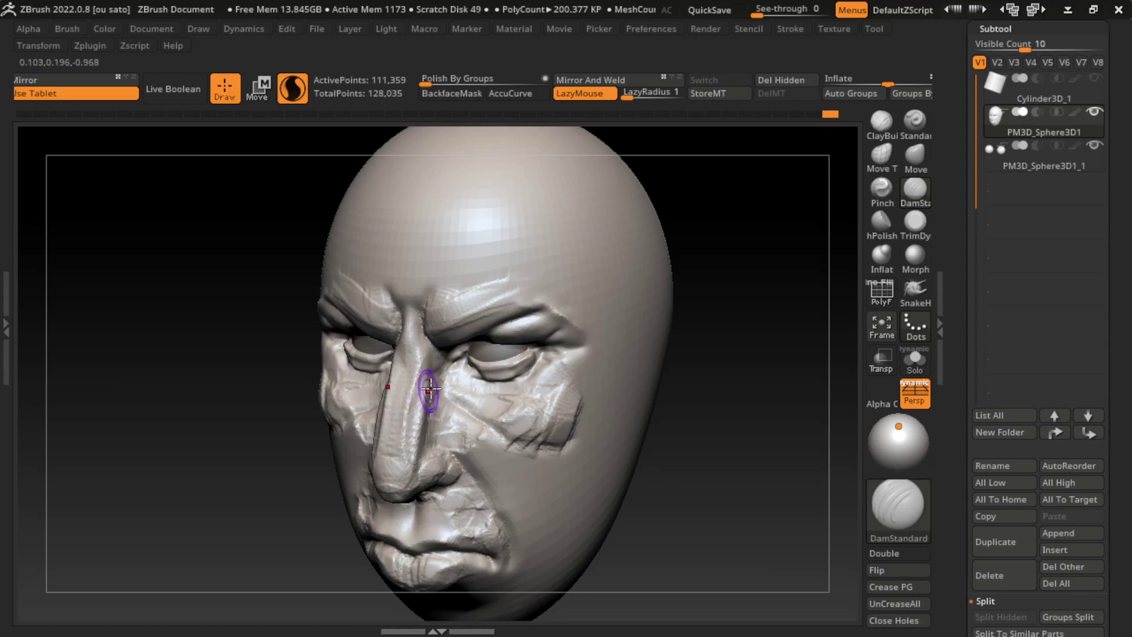
Turn the head to profile, test a Move nudge on the nose, undo it, and open Document options
key(b)
key(c)
key(b)
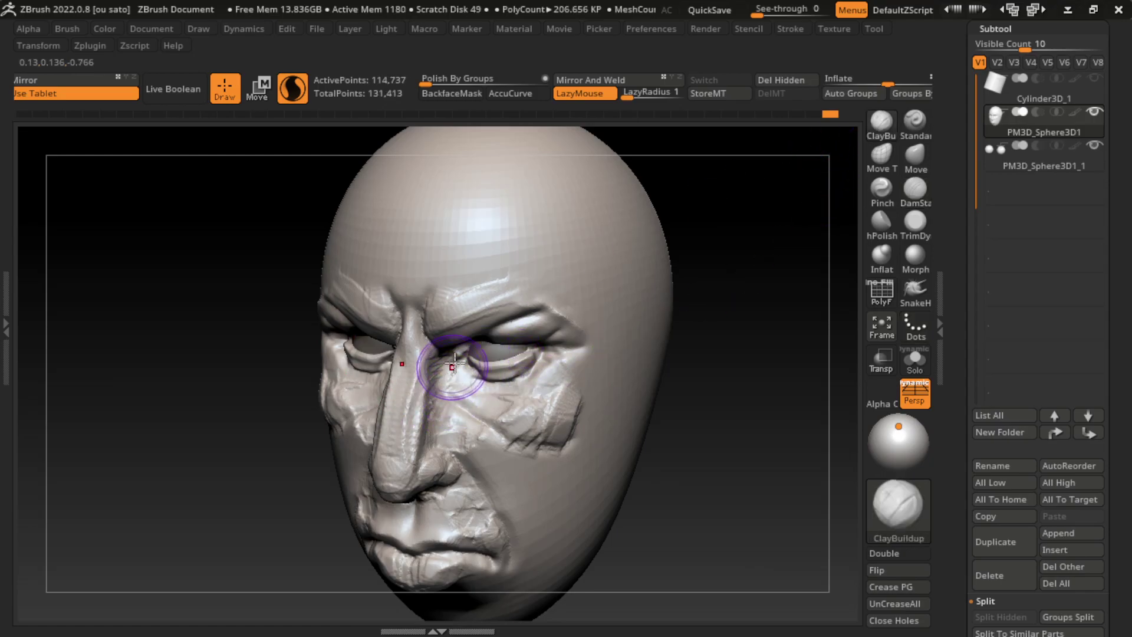
drag(740, 369, 690, 364)
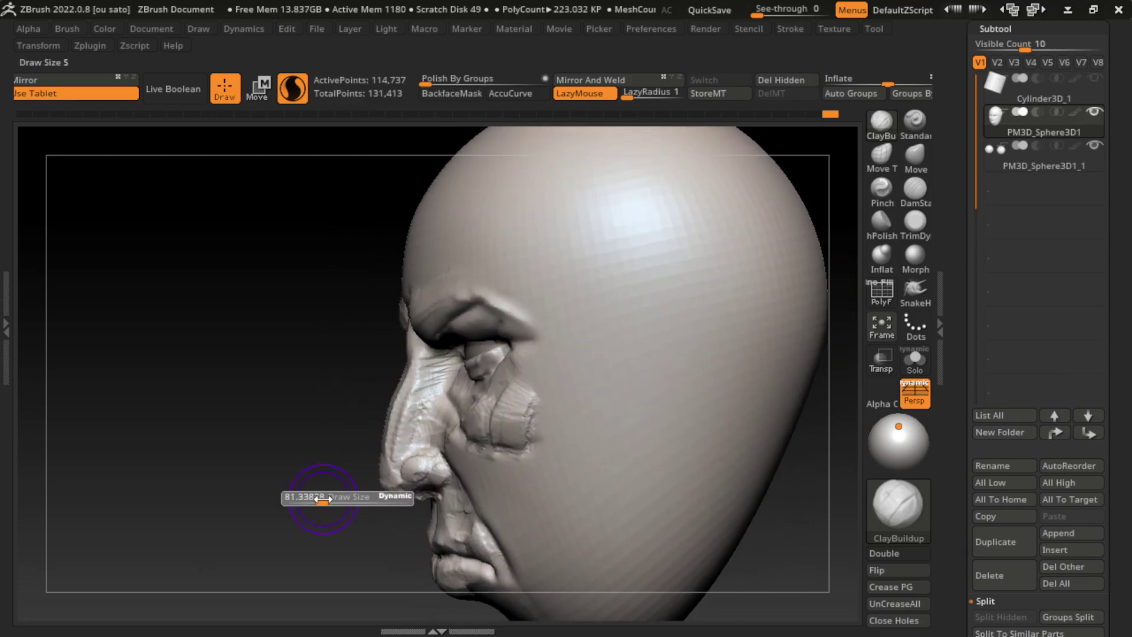
key(b)
key(m)
key(v)
drag(395, 393, 425, 379)
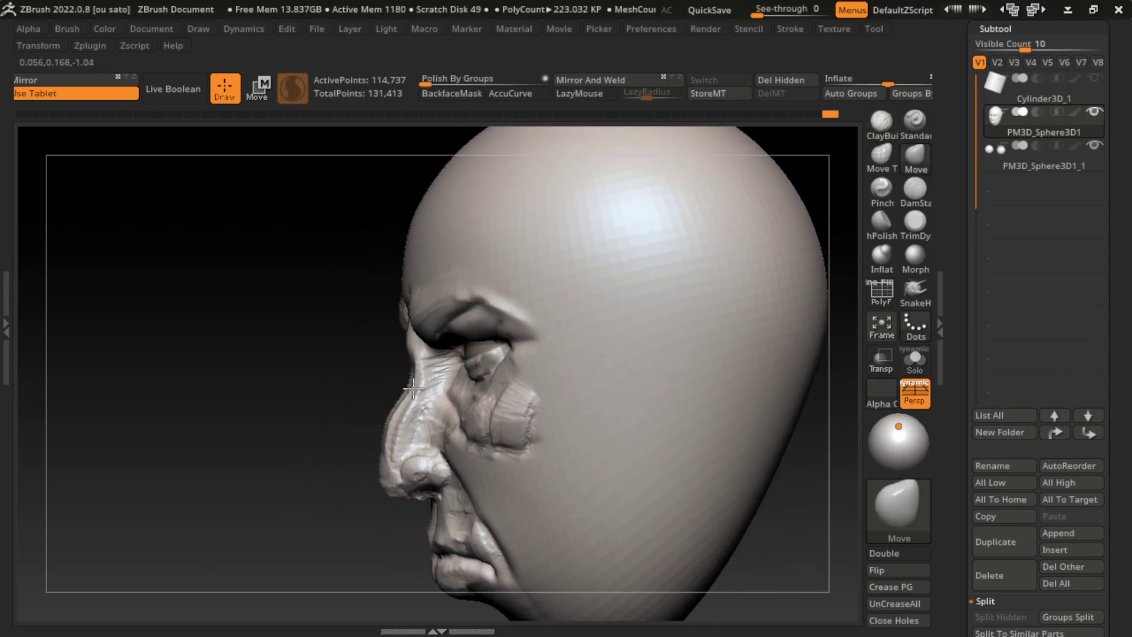
key(ctrl+z)
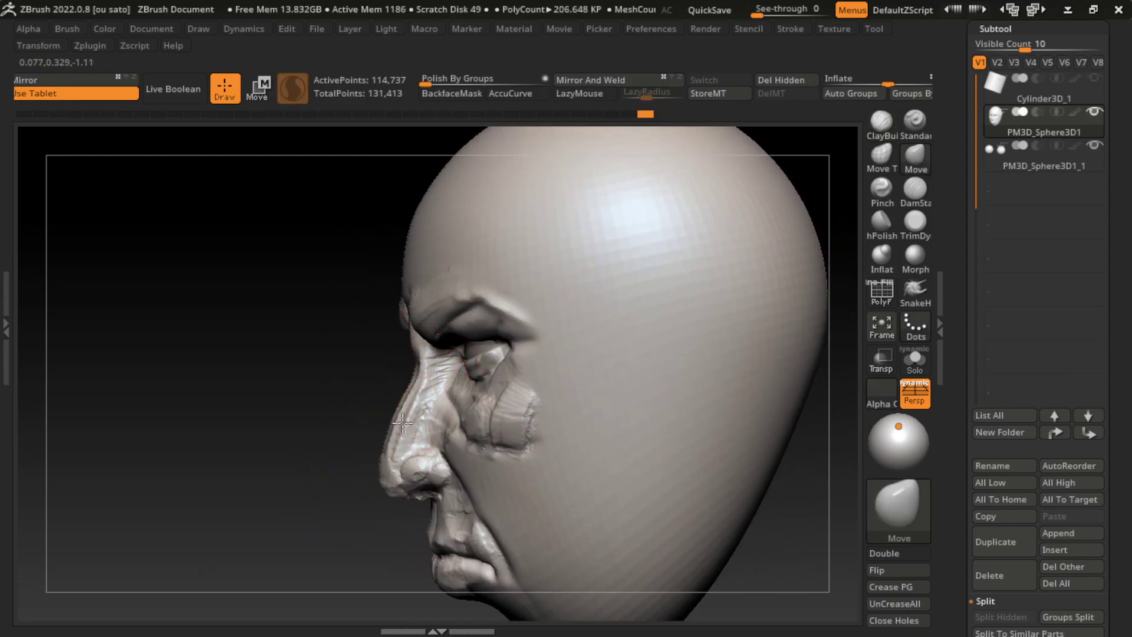
click(147, 28)
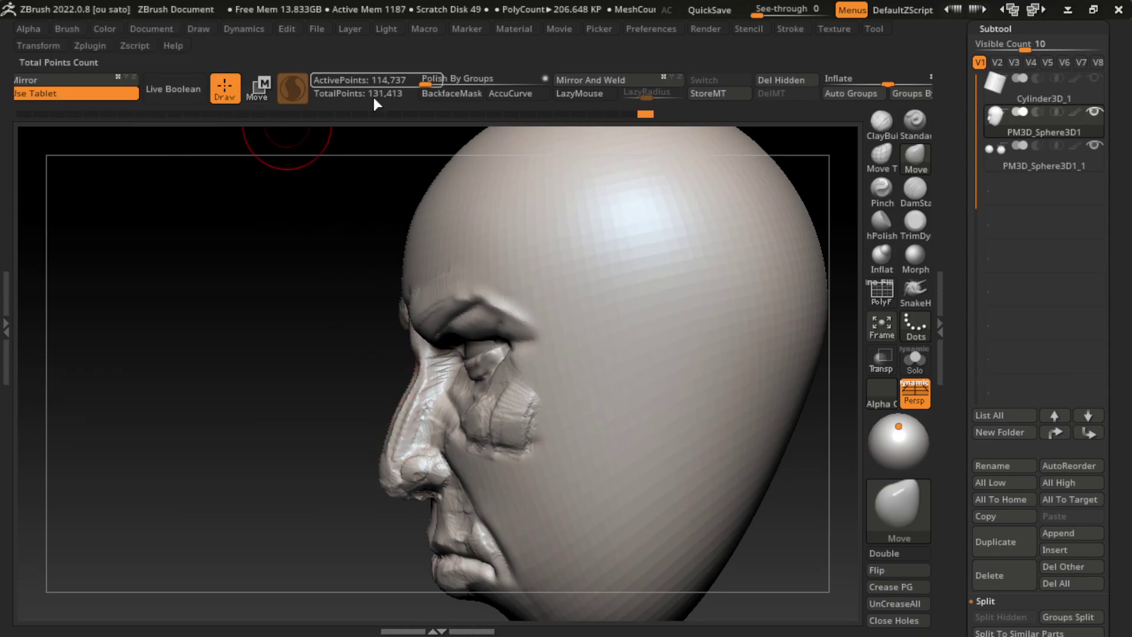
click(151, 29)
Snap the head back to front view, zoom in and reshape the lower lip and chin
click(172, 579)
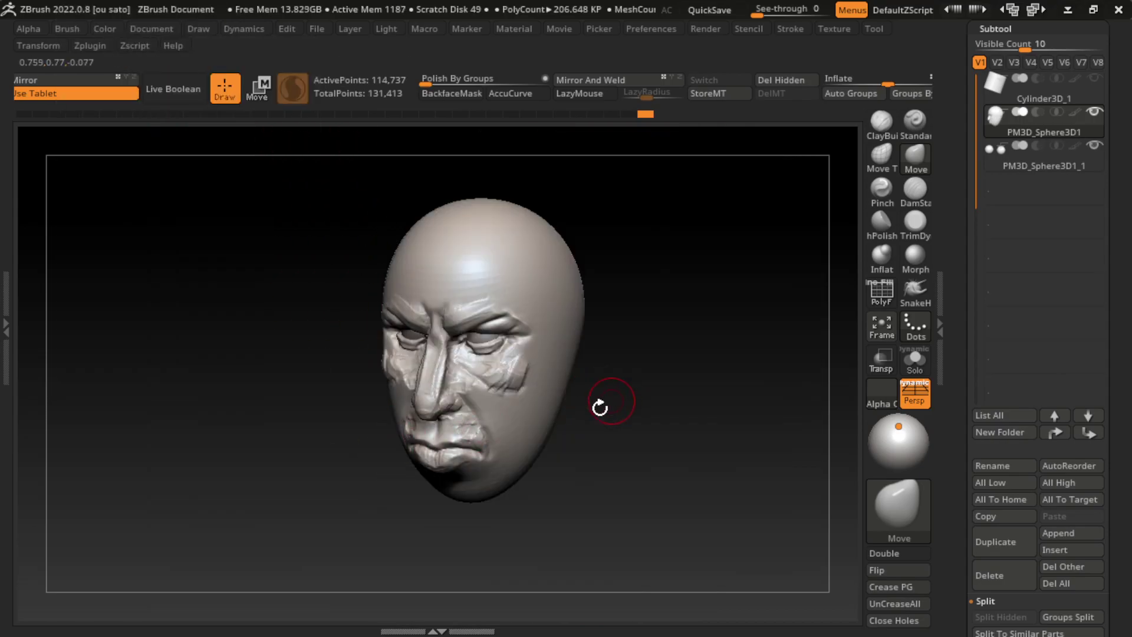
drag(582, 445, 604, 464)
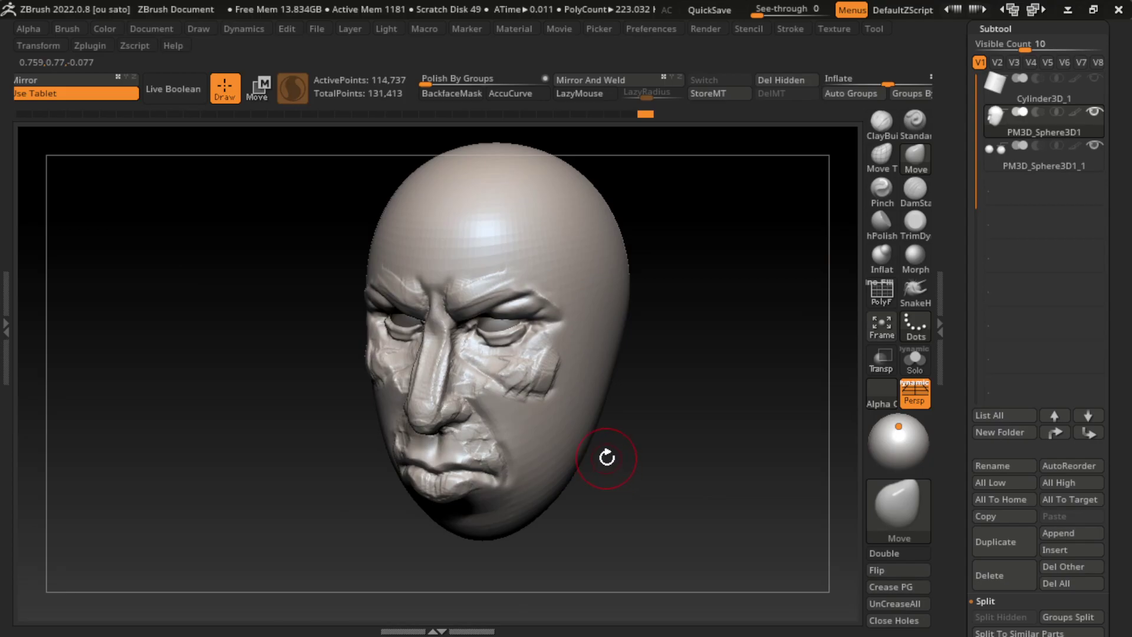
key(s)
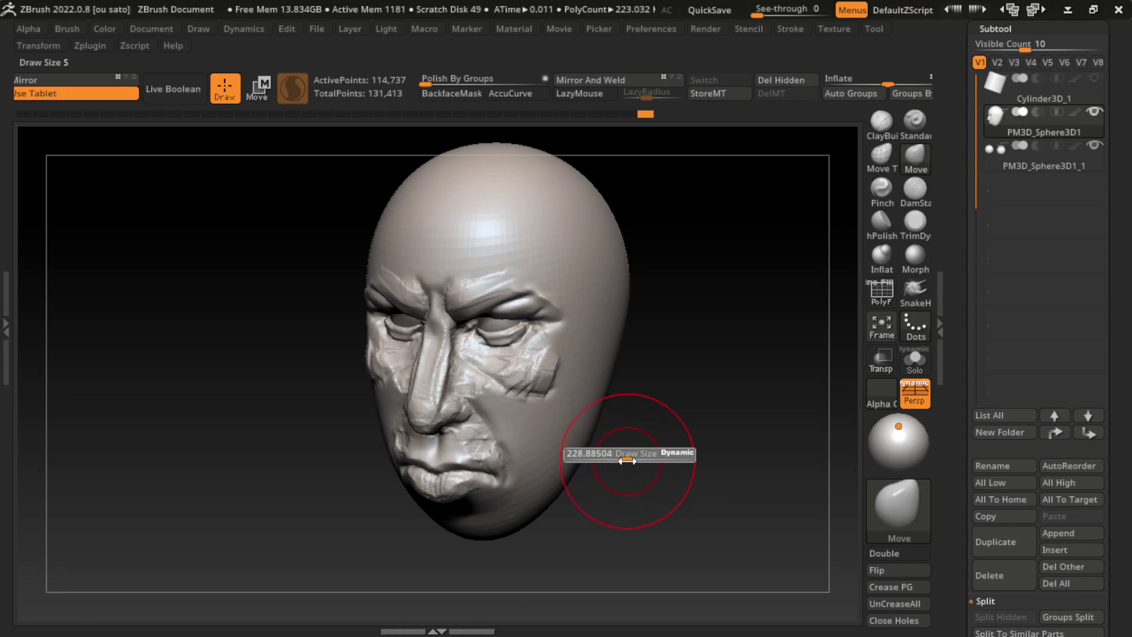
key(b)
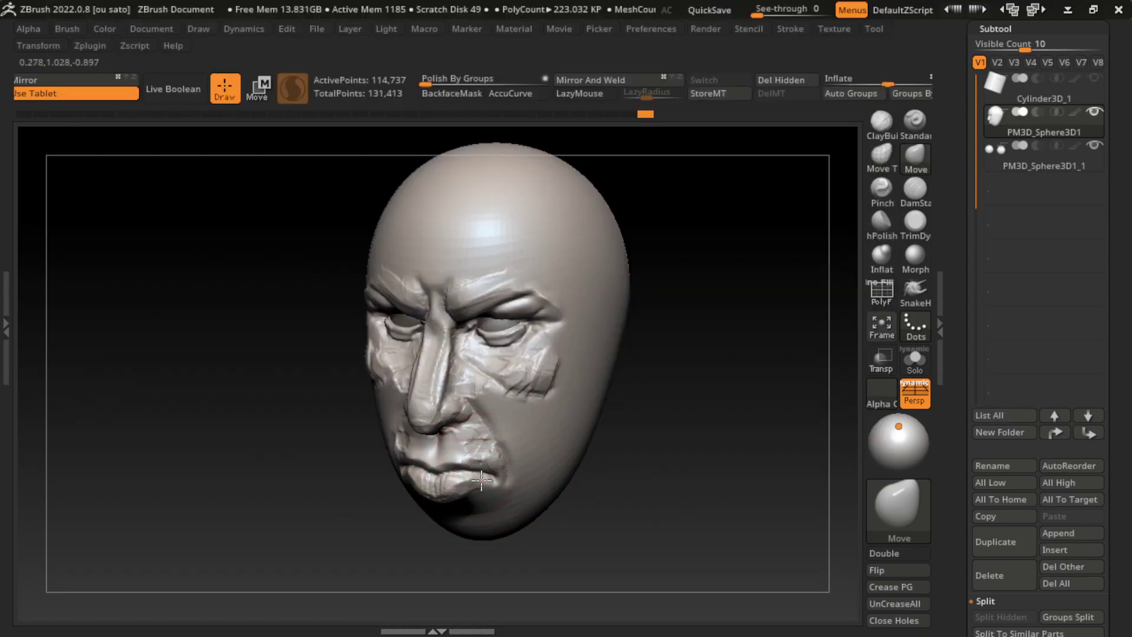
drag(482, 481, 477, 479)
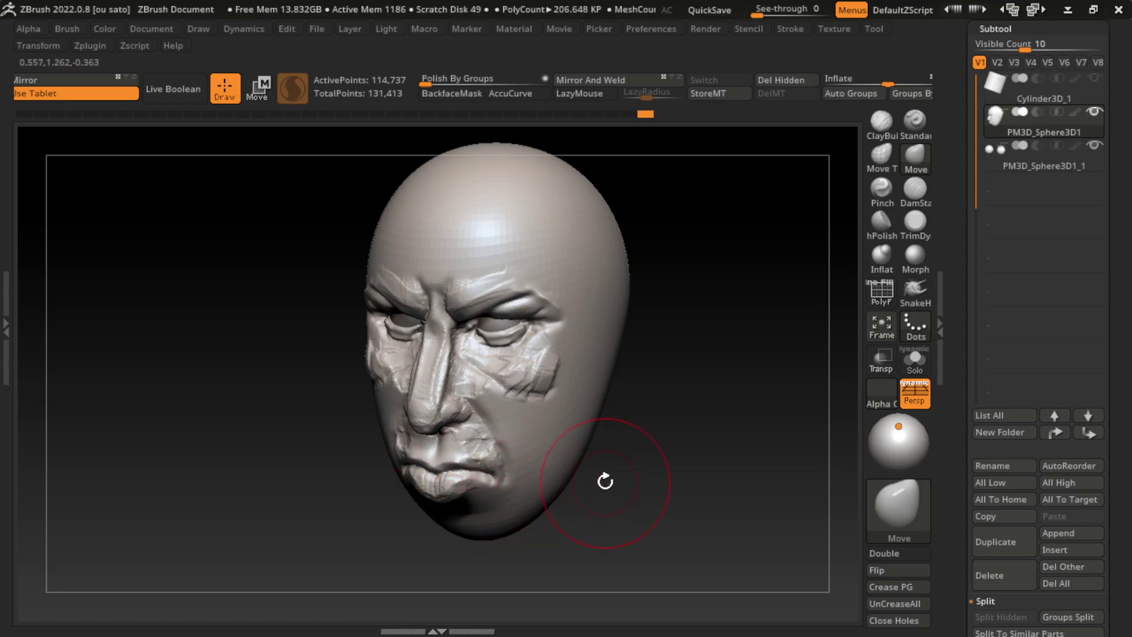
Add ClayBuildup ridges along the jaw, cheek and chin, resizing the brush between strokes
key(s)
click(882, 121)
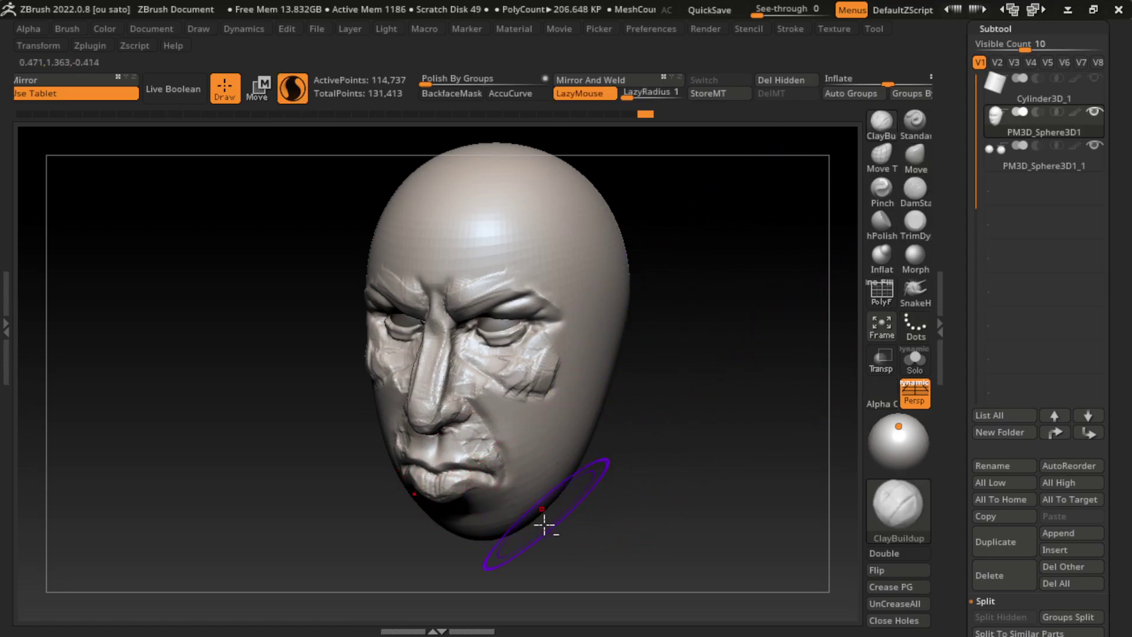
drag(561, 469, 614, 387)
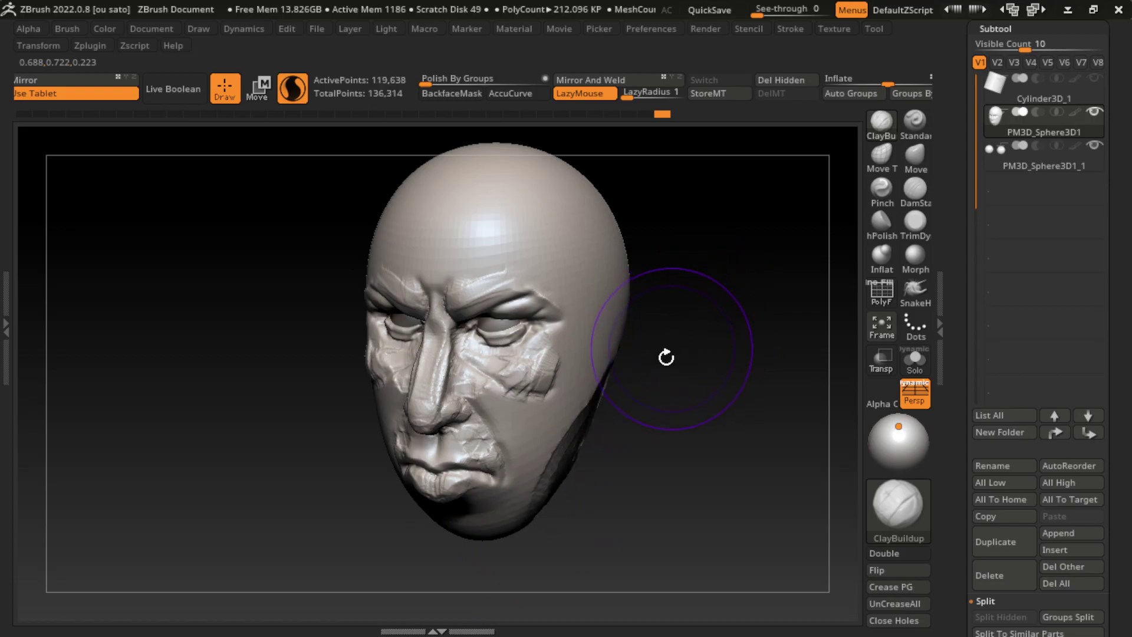
drag(527, 499, 548, 470)
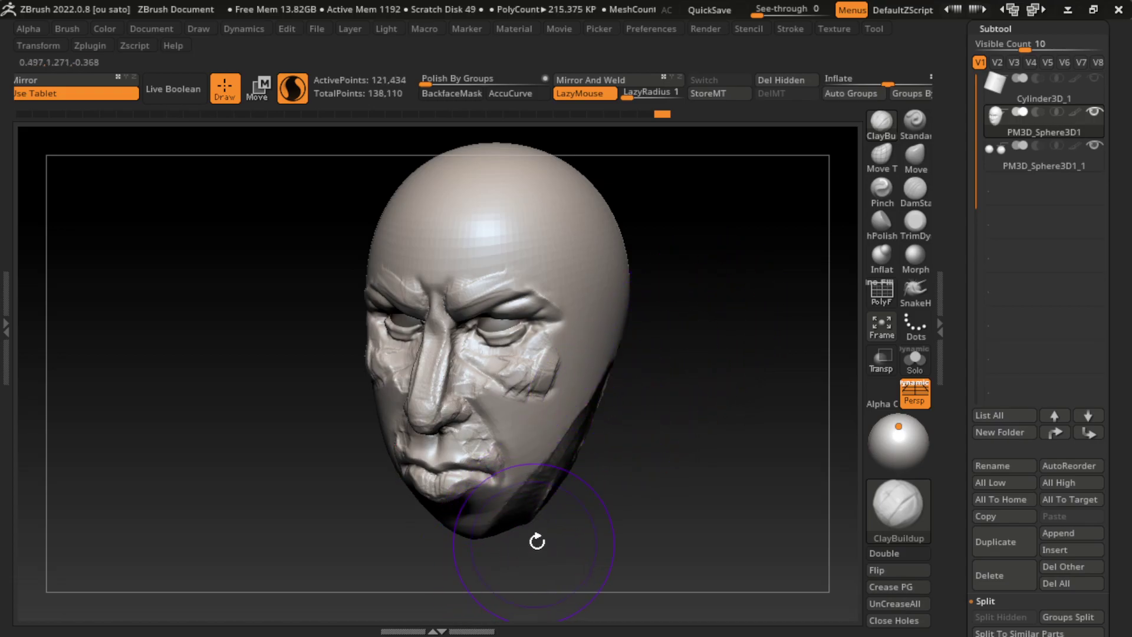
key(s)
mouse_move(513, 516)
mouse_down()
mouse_move(475, 529)
mouse_move(505, 534)
mouse_up()
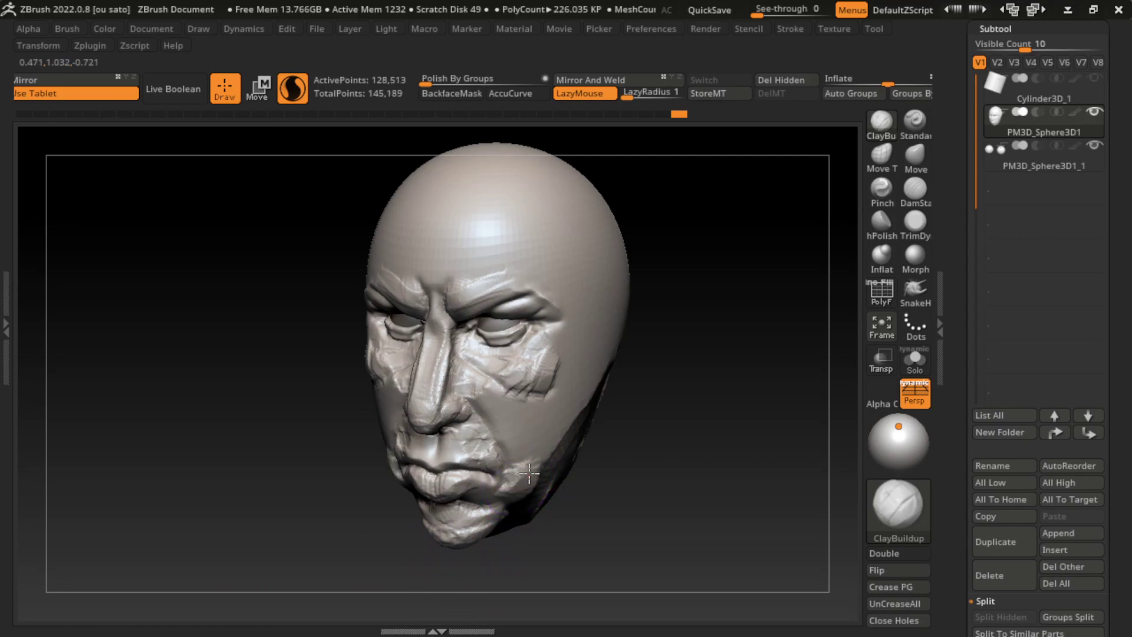
mouse_move(590, 416)
mouse_down()
mouse_move(525, 493)
mouse_move(562, 496)
mouse_move(551, 480)
mouse_move(568, 446)
mouse_move(513, 510)
mouse_move(563, 448)
mouse_up()
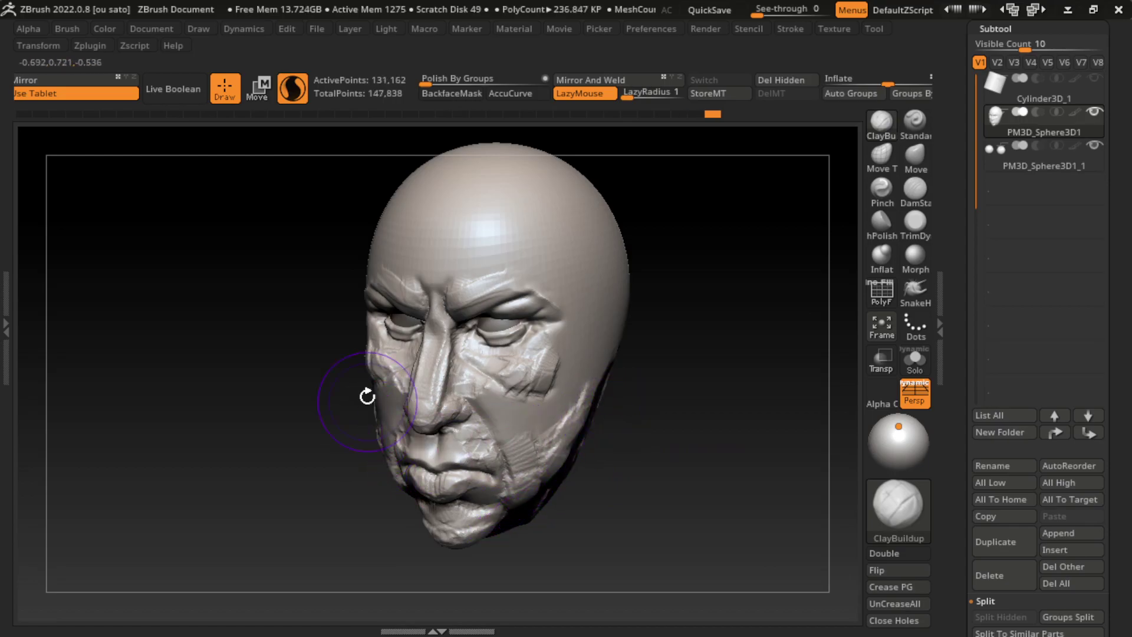
Rotate the head and layer clay strokes across the right cheek
mouse_move(367, 392)
mouse_down()
mouse_move(386, 436)
mouse_move(387, 424)
mouse_up()
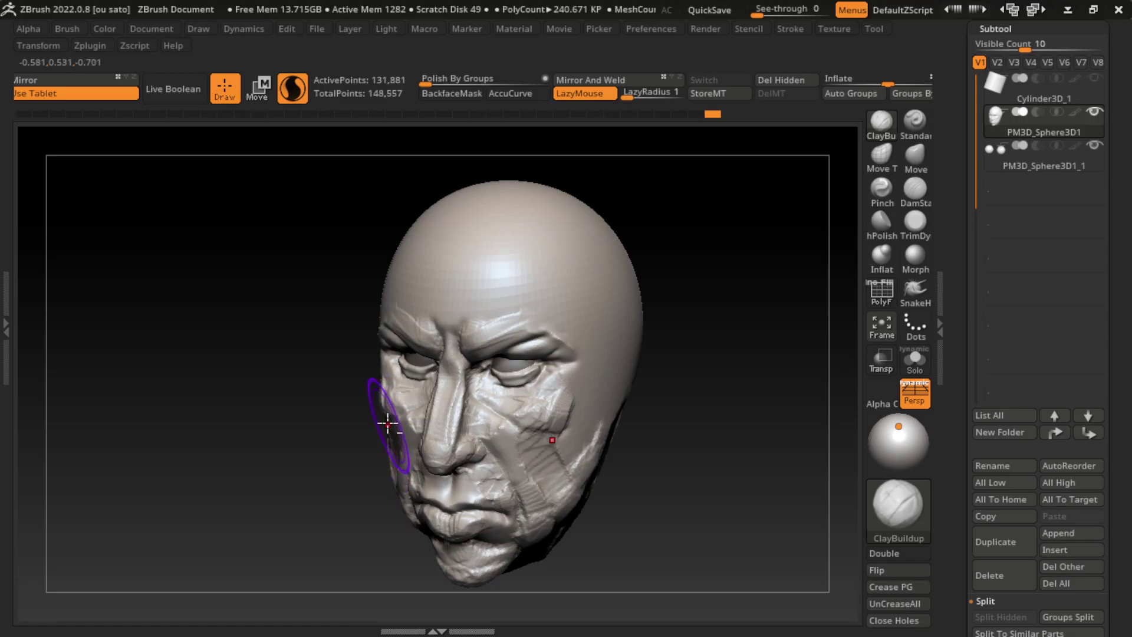
drag(551, 480, 543, 468)
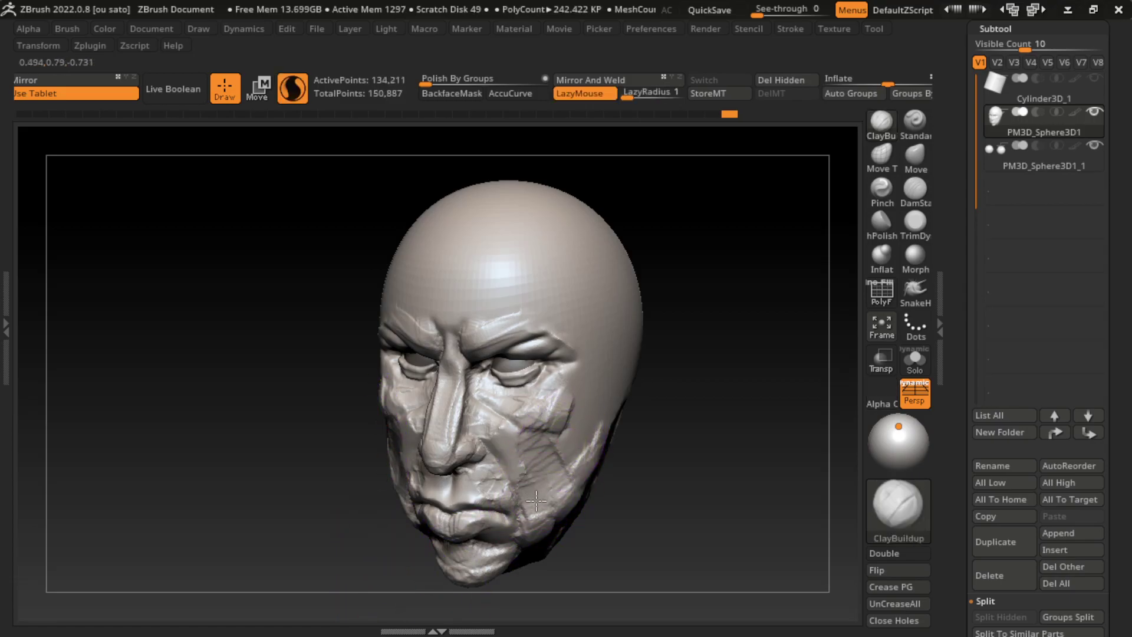
mouse_move(561, 454)
mouse_down()
mouse_move(584, 431)
mouse_move(611, 348)
mouse_up()
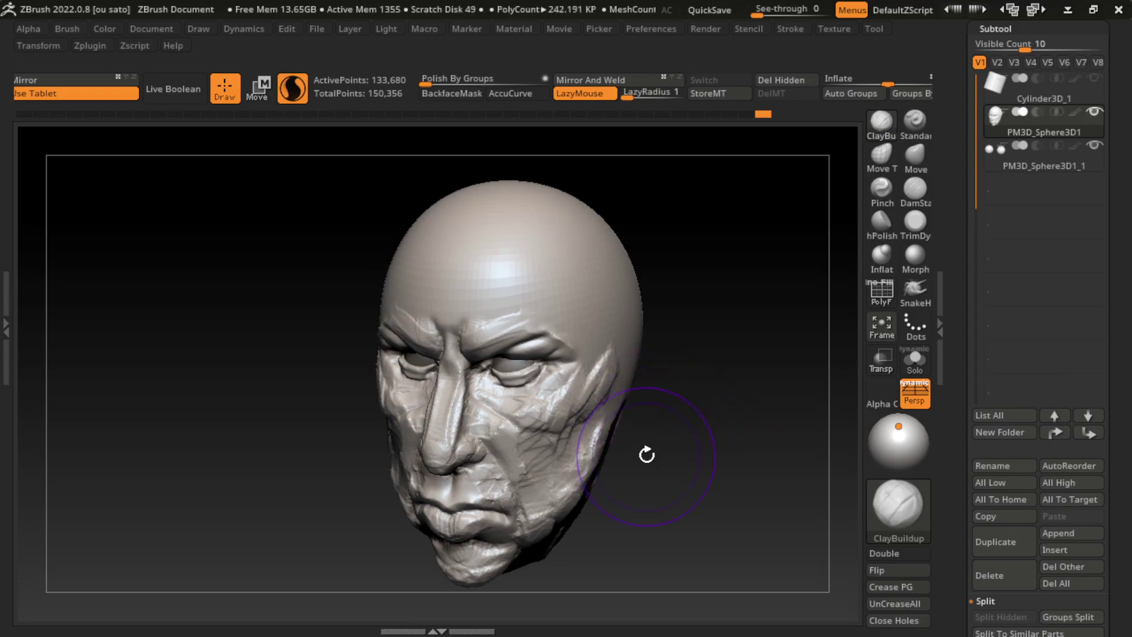
right_drag(649, 450, 645, 366)
drag(645, 366, 640, 448)
right_drag(672, 460, 687, 445)
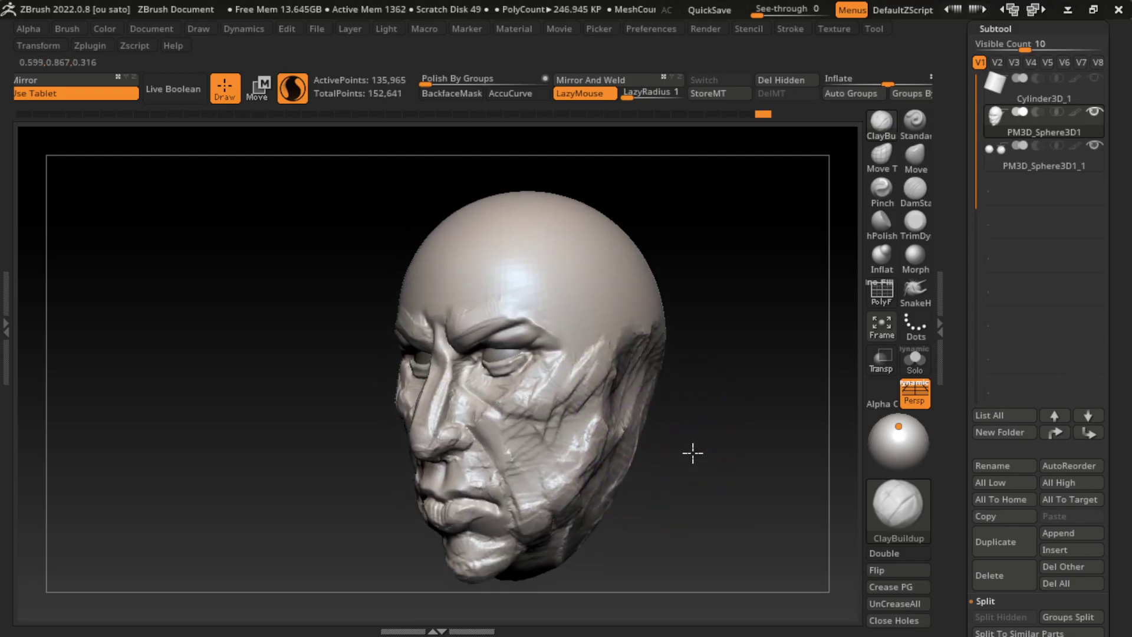
click(155, 26)
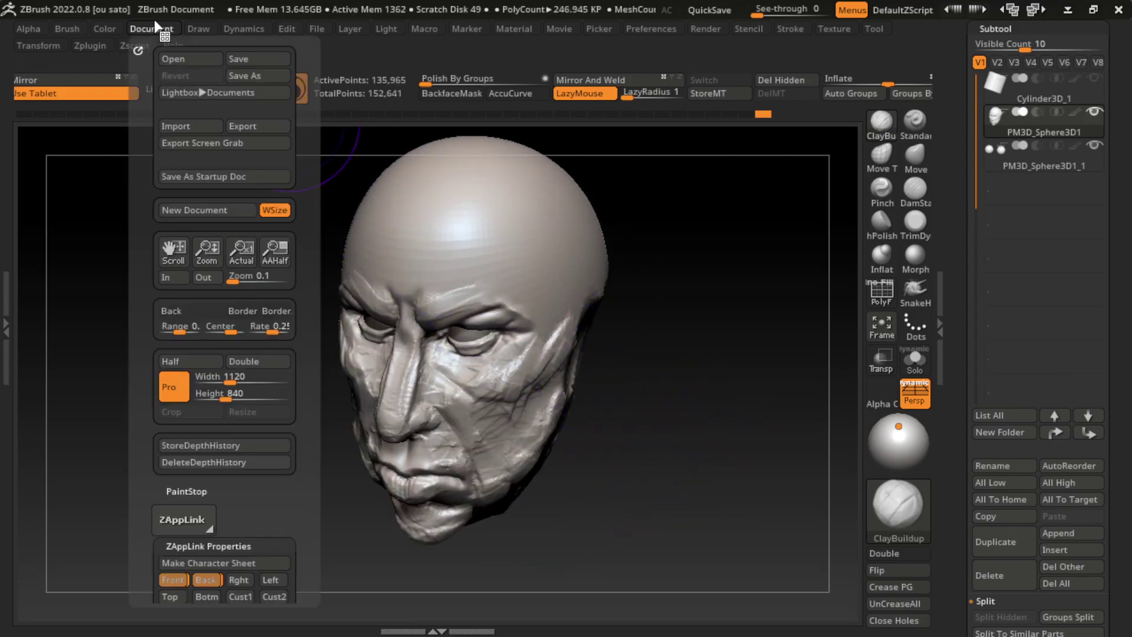
Inspect the head from several angles and set up the Move brush in three-quarter view
click(183, 582)
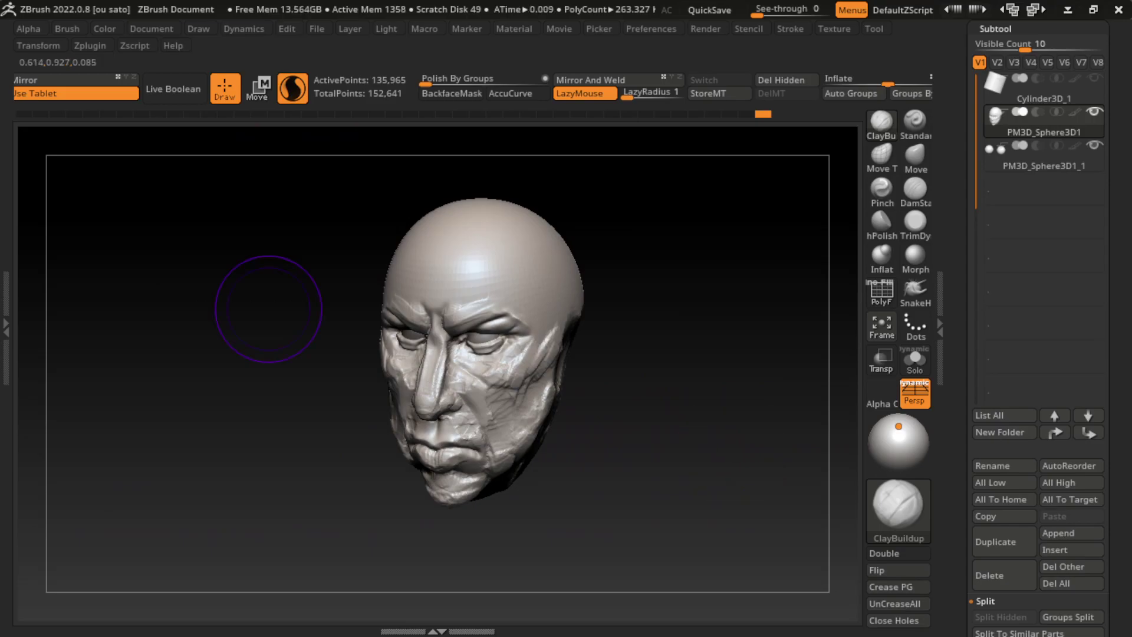
drag(630, 394, 712, 348)
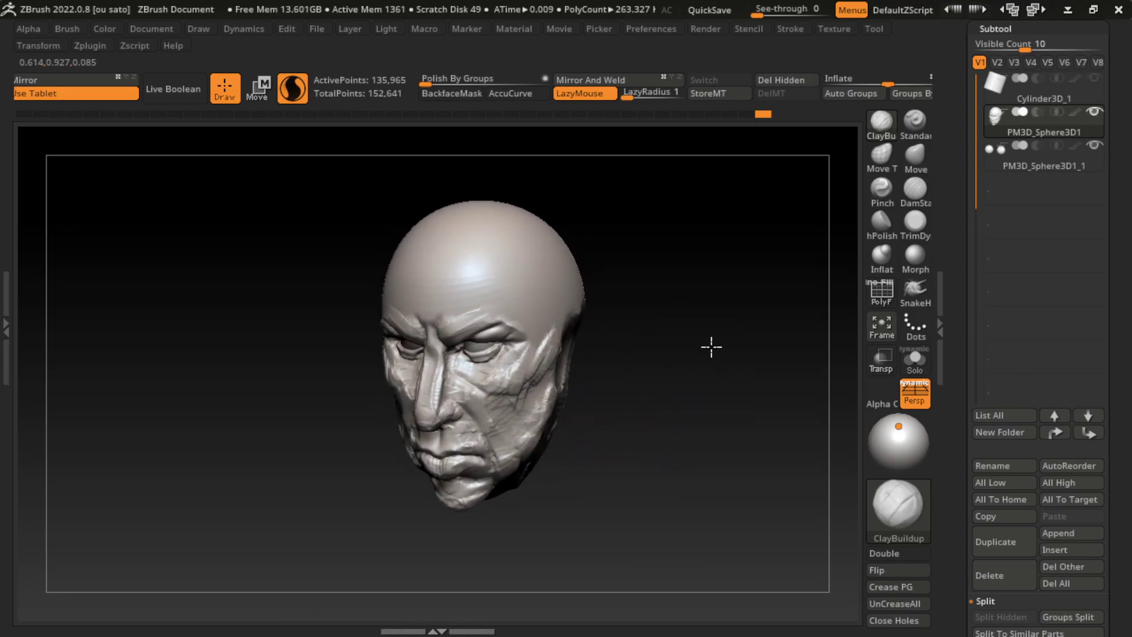
mouse_move(710, 338)
mouse_down()
mouse_move(665, 437)
mouse_move(760, 453)
mouse_move(758, 462)
mouse_up()
click(153, 29)
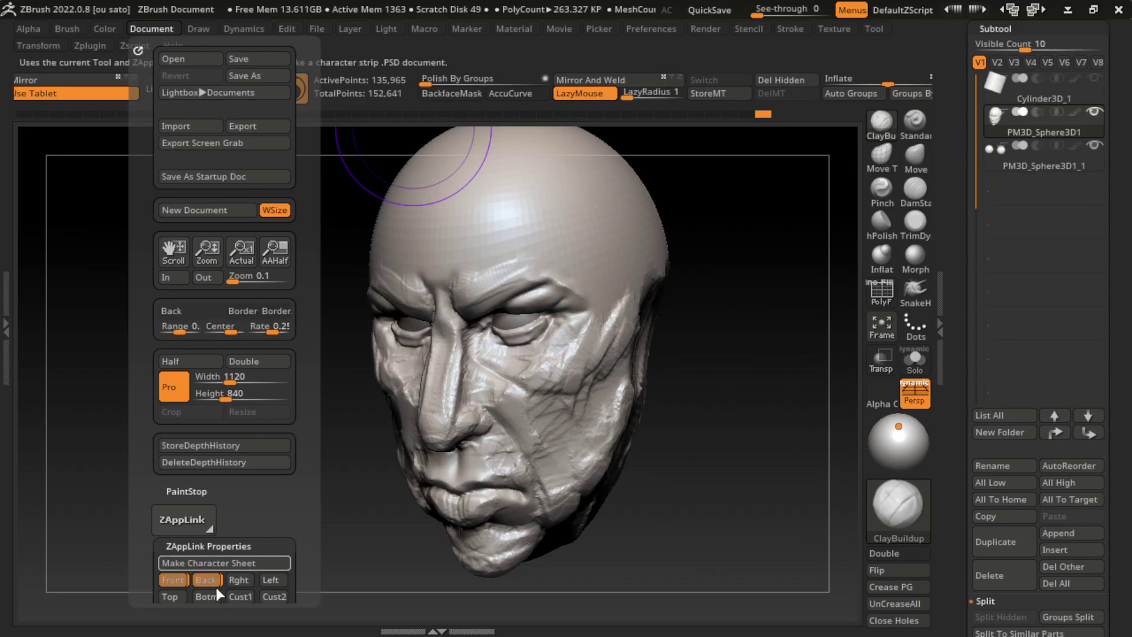
key(s)
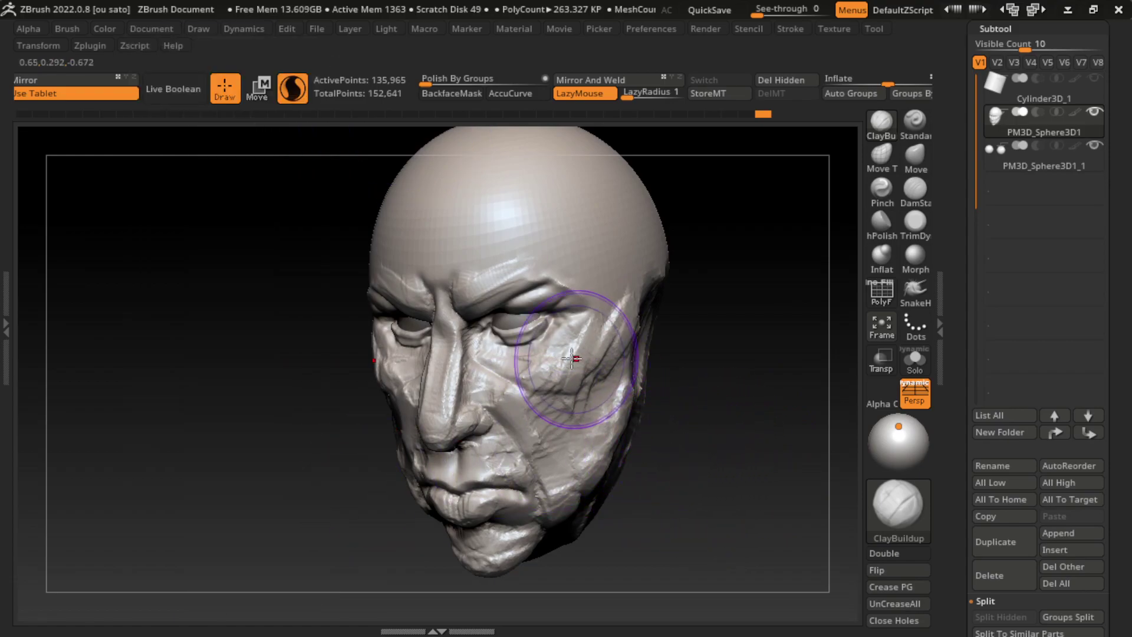
drag(695, 329, 783, 473)
click(921, 163)
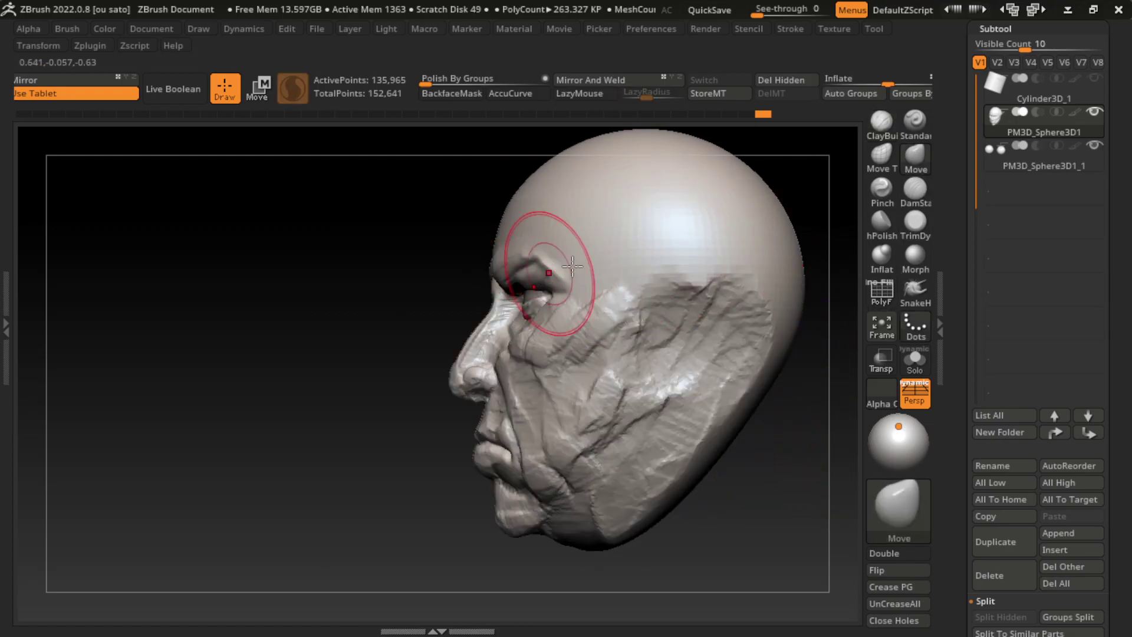
mouse_move(352, 416)
mouse_down()
mouse_move(394, 480)
mouse_move(688, 397)
mouse_move(645, 316)
mouse_move(630, 431)
mouse_up()
Lasso-mask around the left eye and reshape the brow ridge above it
ctrl+click(899, 507)
ctrl+click(285, 490)
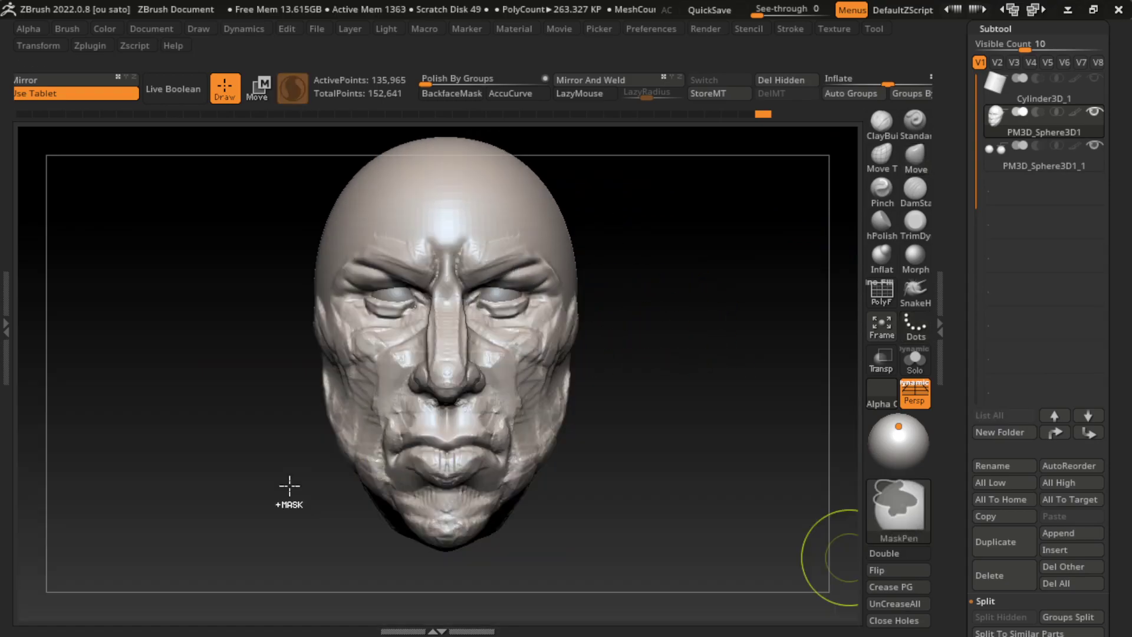
mouse_move(577, 312)
ctrl+mouse_down()
mouse_move(489, 293)
mouse_move(581, 354)
ctrl+mouse_up()
ctrl+click(706, 397)
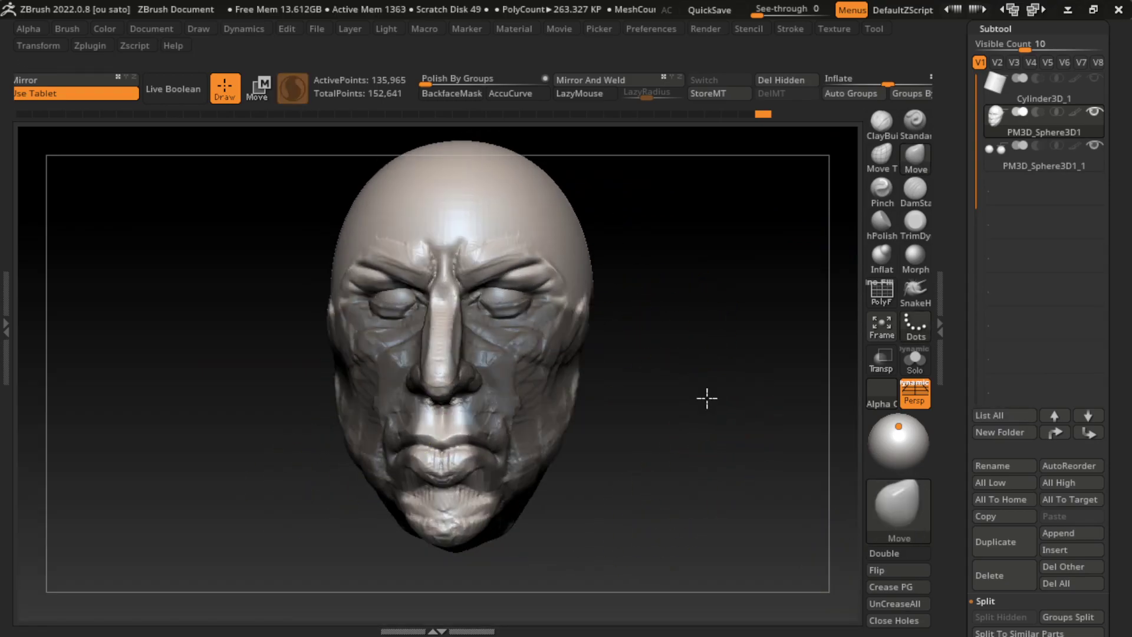
drag(706, 397, 422, 412)
mouse_move(555, 263)
mouse_down()
mouse_move(539, 260)
mouse_move(531, 202)
mouse_move(519, 266)
mouse_up()
shift+drag(596, 566, 513, 500)
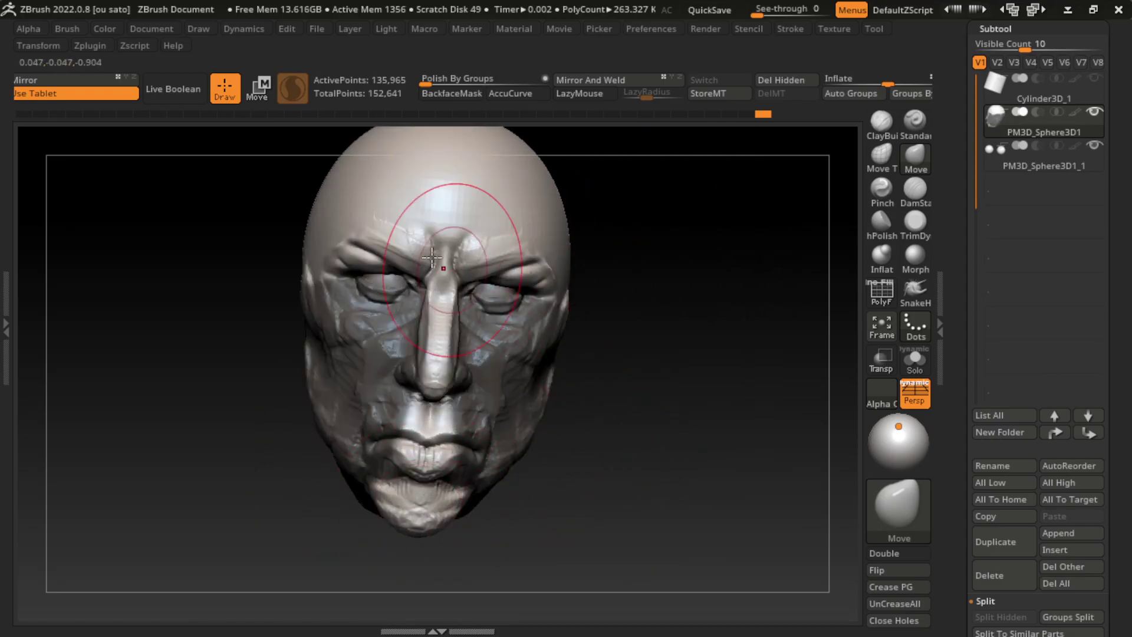
Return to the stored view and push the nose, upper lip and lower lip upward
click(151, 28)
click(236, 582)
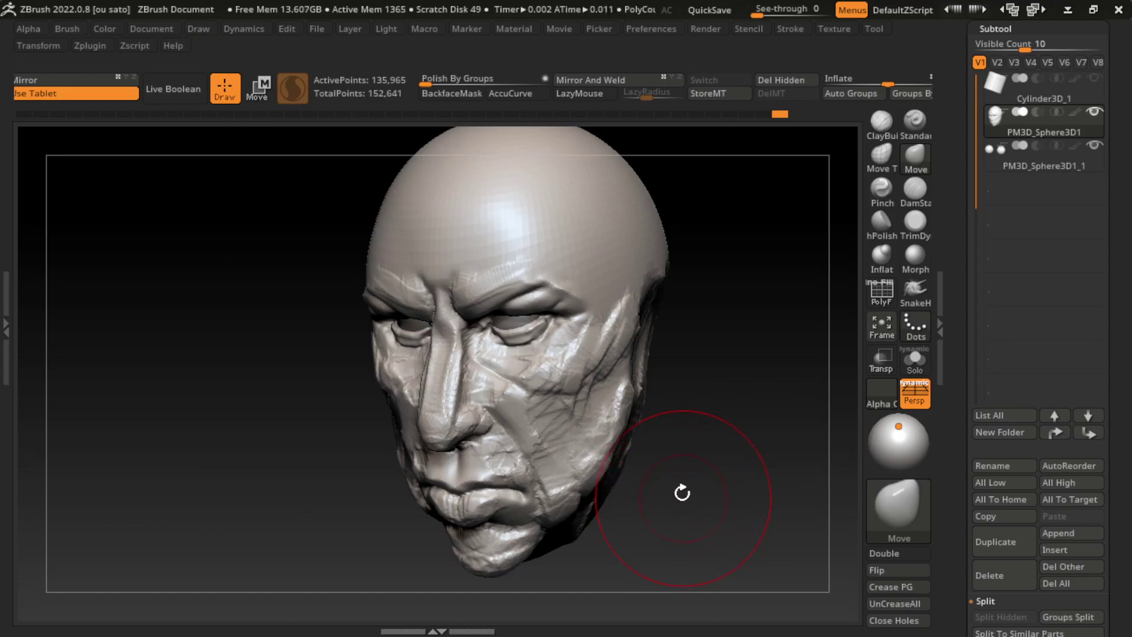
drag(430, 405, 449, 466)
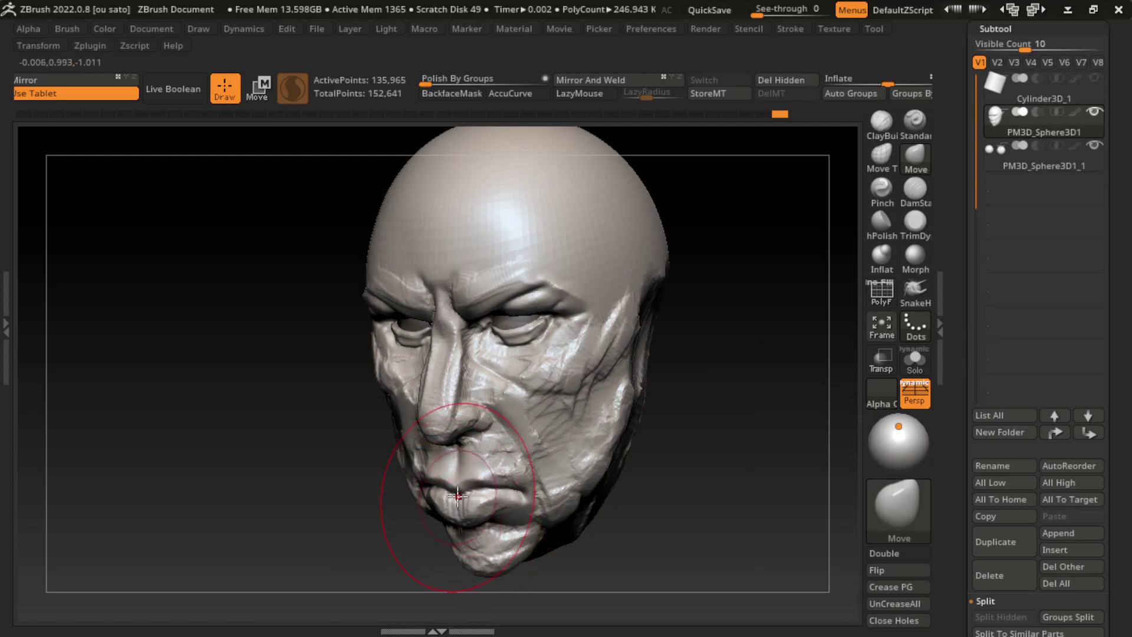
mouse_move(495, 505)
mouse_down()
mouse_move(457, 483)
mouse_move(539, 521)
mouse_up()
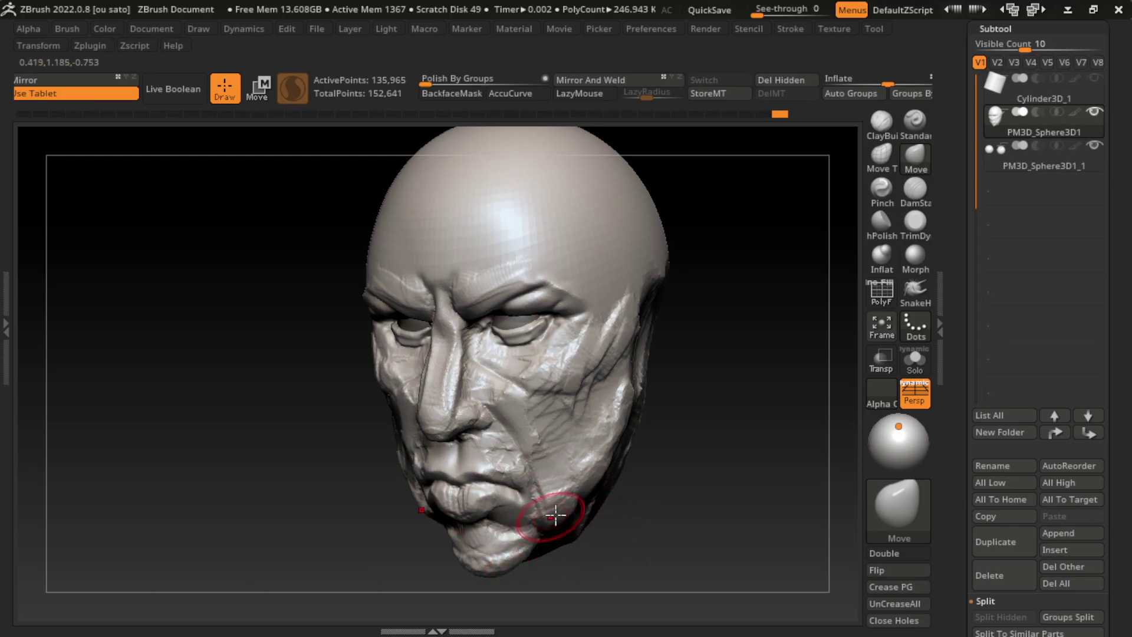
Carve a DamStandard crease at the lip corner and reduce brush size to about 81
click(916, 201)
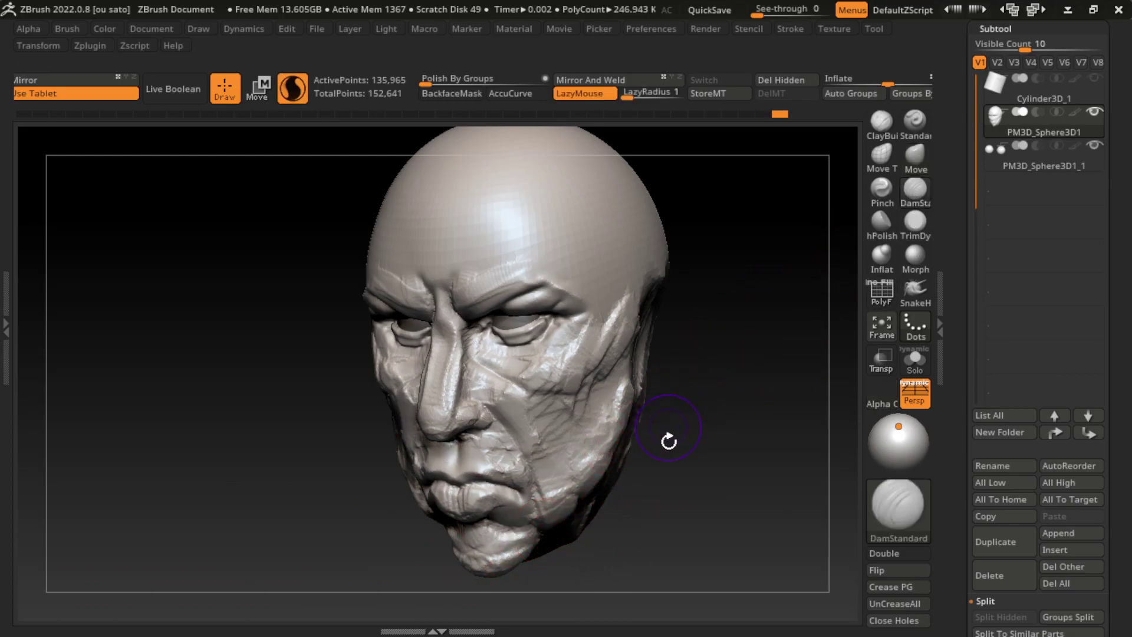
right_click(669, 439)
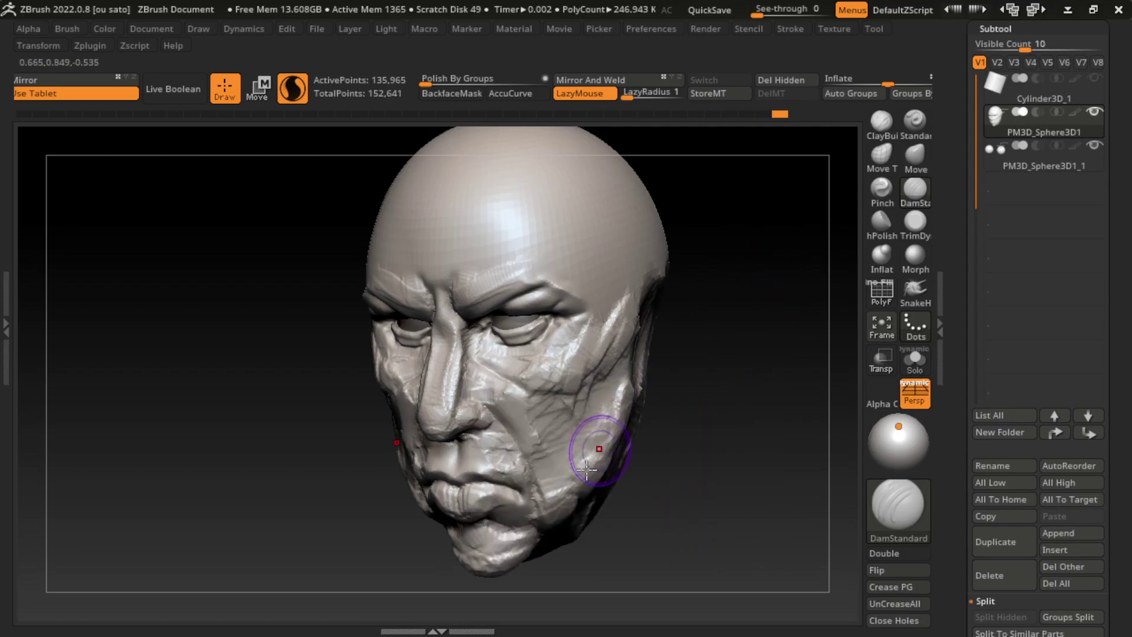
drag(502, 480, 502, 468)
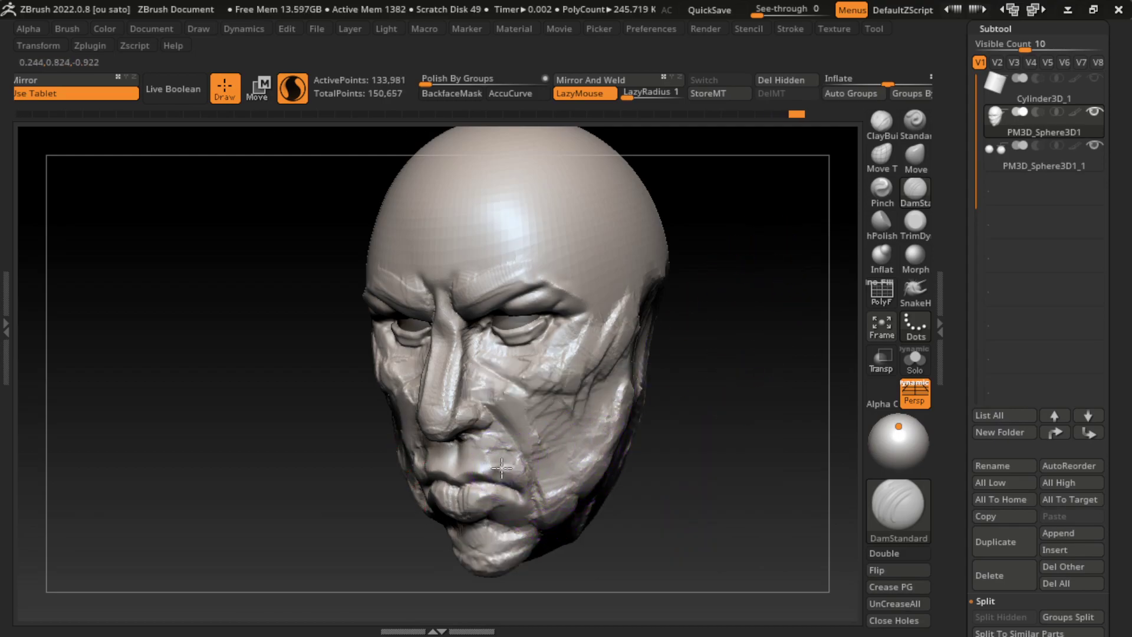
drag(652, 502, 647, 503)
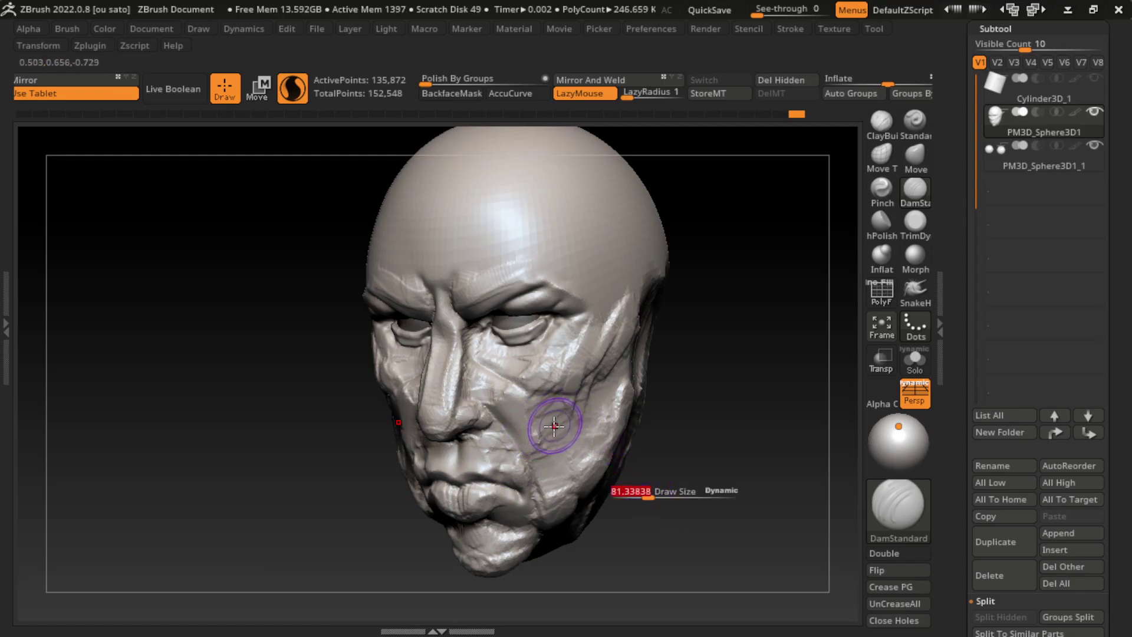
Build up ClayBuildup forms along the nose, brow, upper lip and left cheek
click(915, 156)
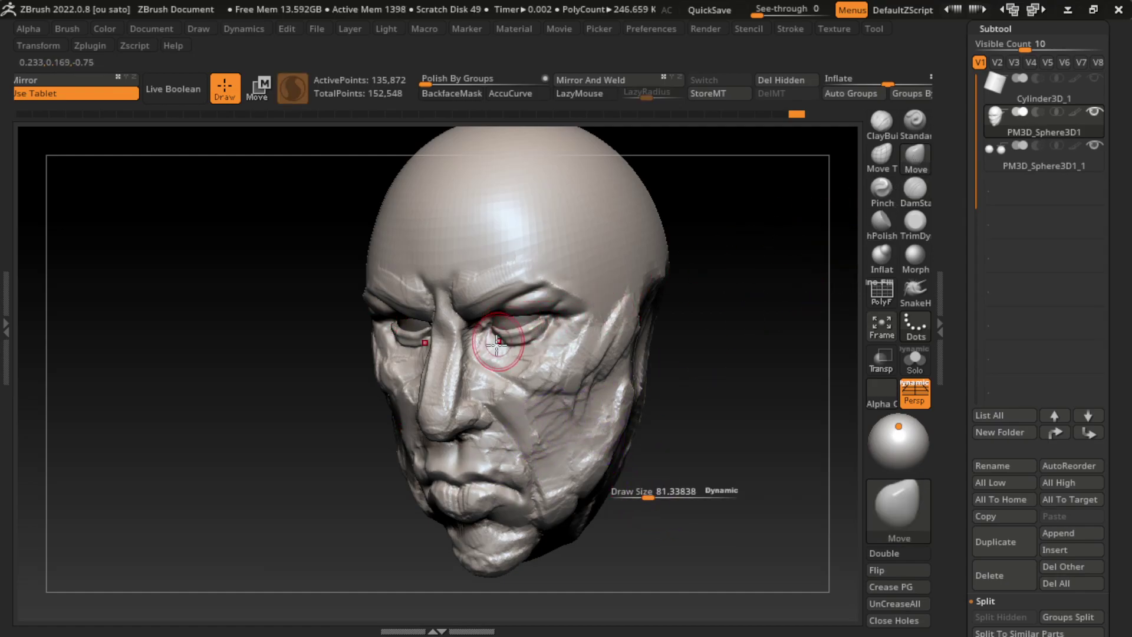
key(b)
key(c)
key(b)
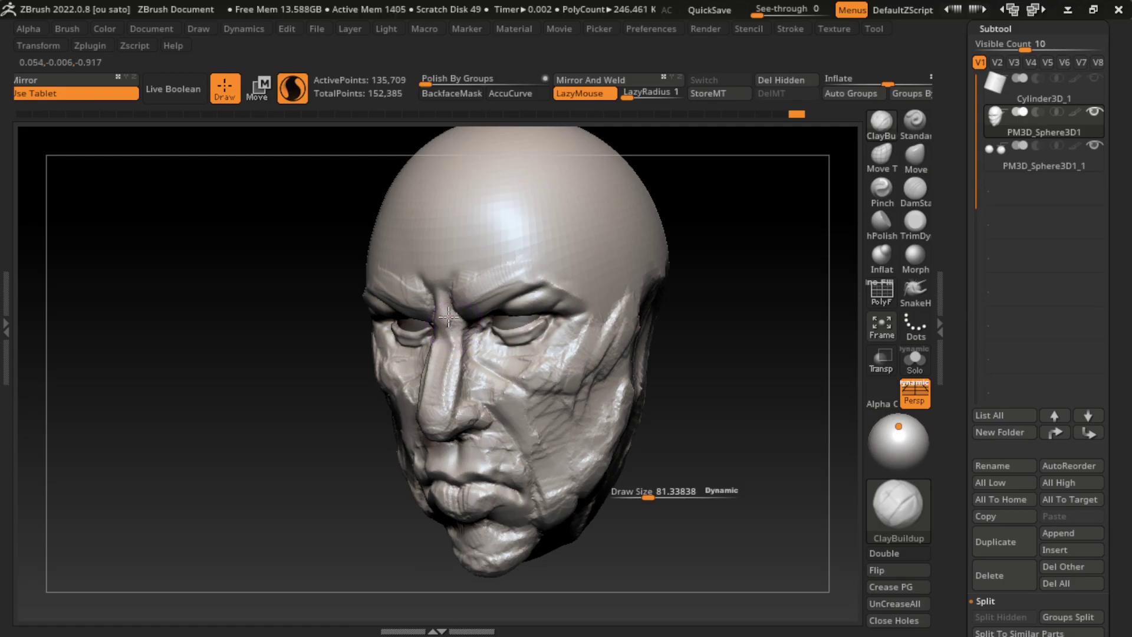
key(space)
drag(451, 330, 461, 341)
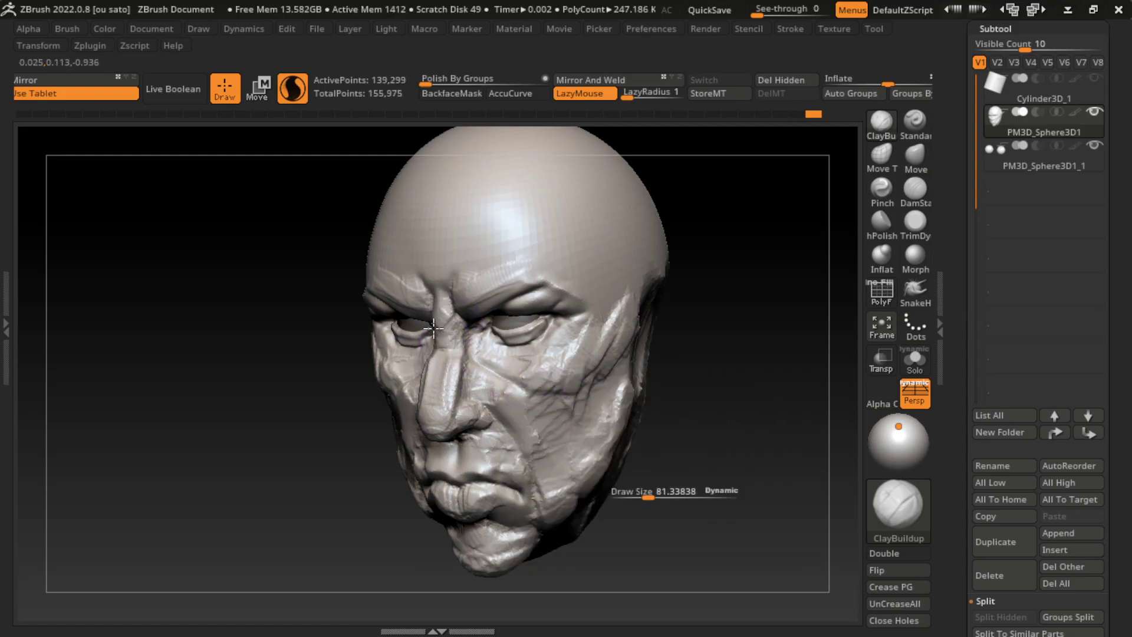
drag(414, 371, 434, 463)
drag(433, 354, 495, 321)
mouse_move(472, 360)
mouse_down()
mouse_move(436, 377)
mouse_move(447, 341)
mouse_up()
mouse_move(451, 421)
mouse_down()
mouse_move(498, 440)
mouse_move(448, 384)
mouse_move(466, 374)
mouse_move(432, 419)
mouse_up()
key(ctrl)
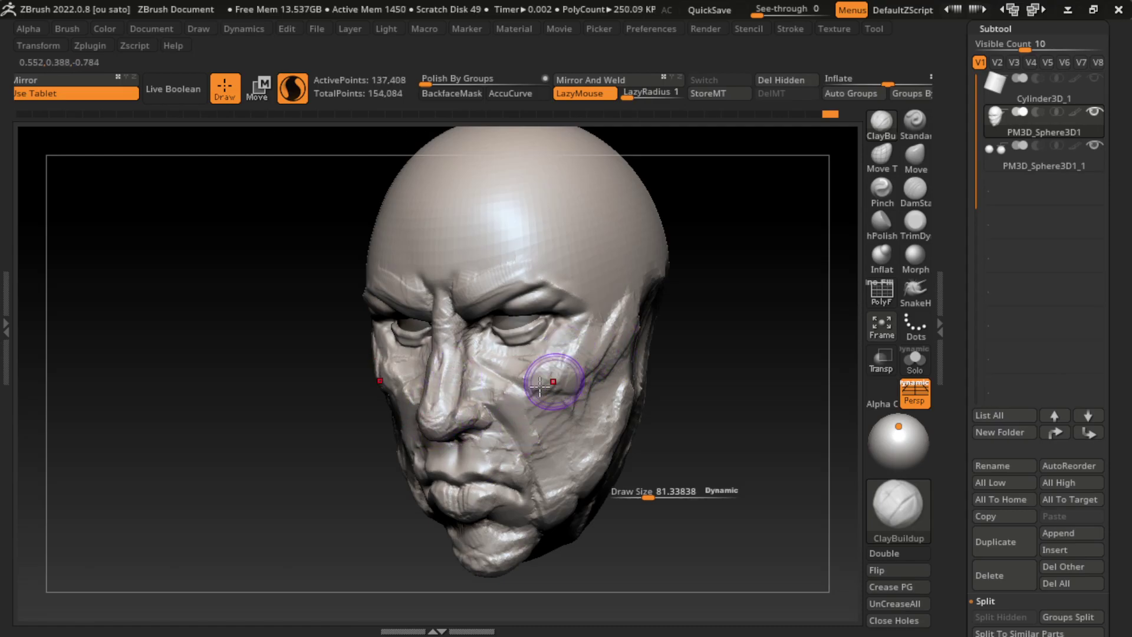
mouse_move(550, 392)
mouse_down()
mouse_move(455, 330)
mouse_move(464, 378)
mouse_move(523, 379)
mouse_move(491, 358)
mouse_move(519, 312)
mouse_move(481, 354)
mouse_move(490, 347)
mouse_move(518, 384)
mouse_move(497, 354)
mouse_up()
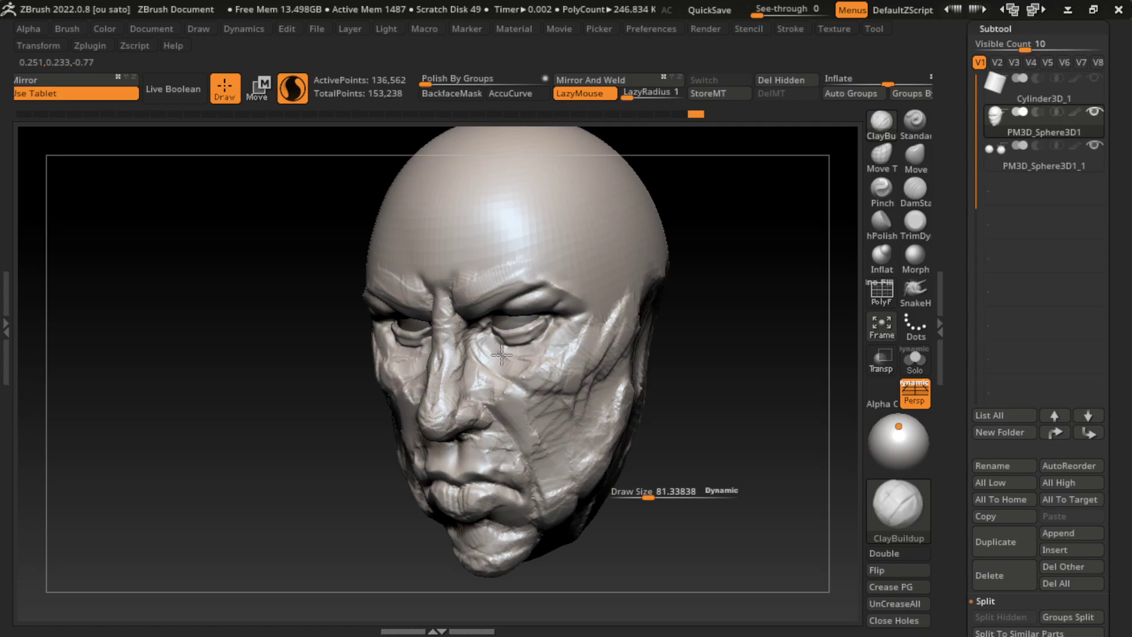
Raise brush size to about 85.6 and add clay below and around the eye and across the cheek
drag(648, 499, 653, 500)
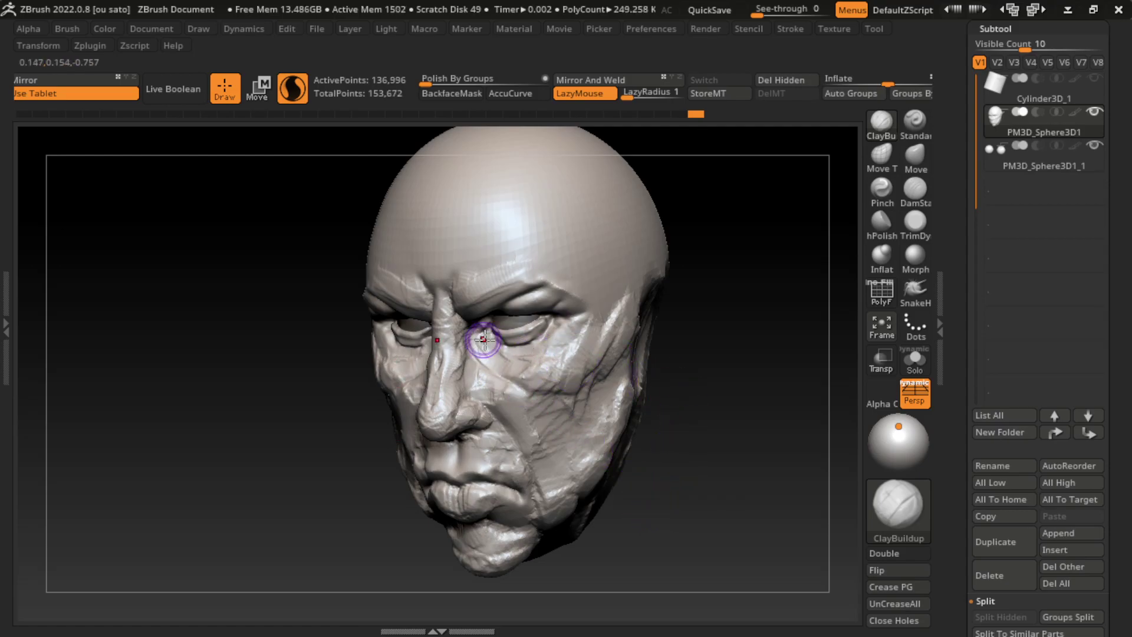
drag(516, 349, 494, 359)
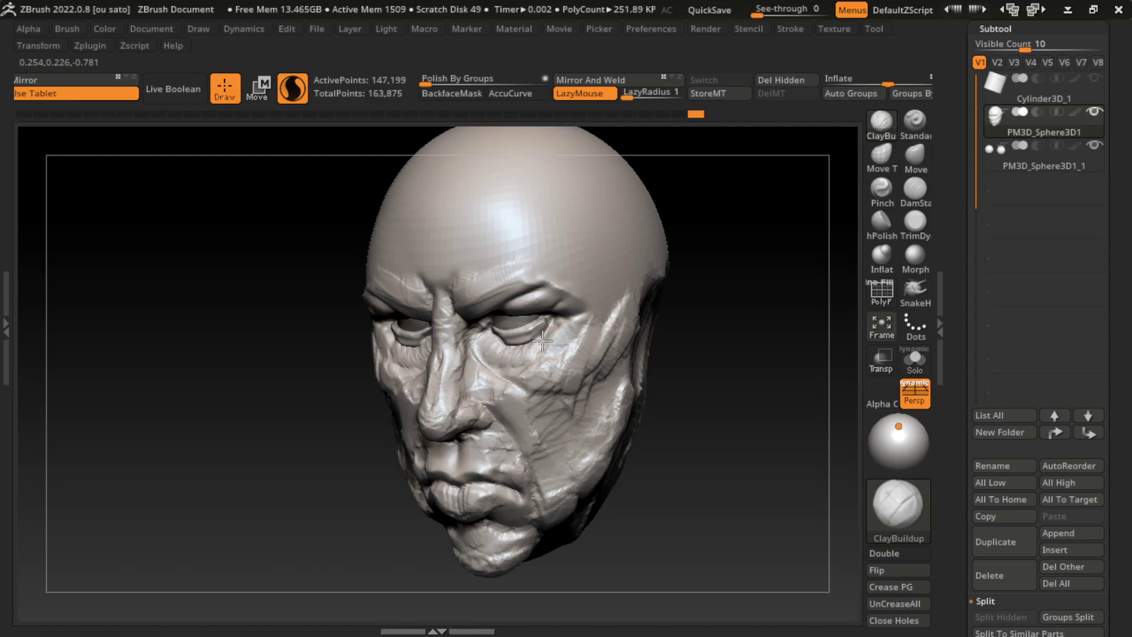
mouse_move(548, 337)
mouse_down()
mouse_move(506, 397)
mouse_move(497, 442)
mouse_up()
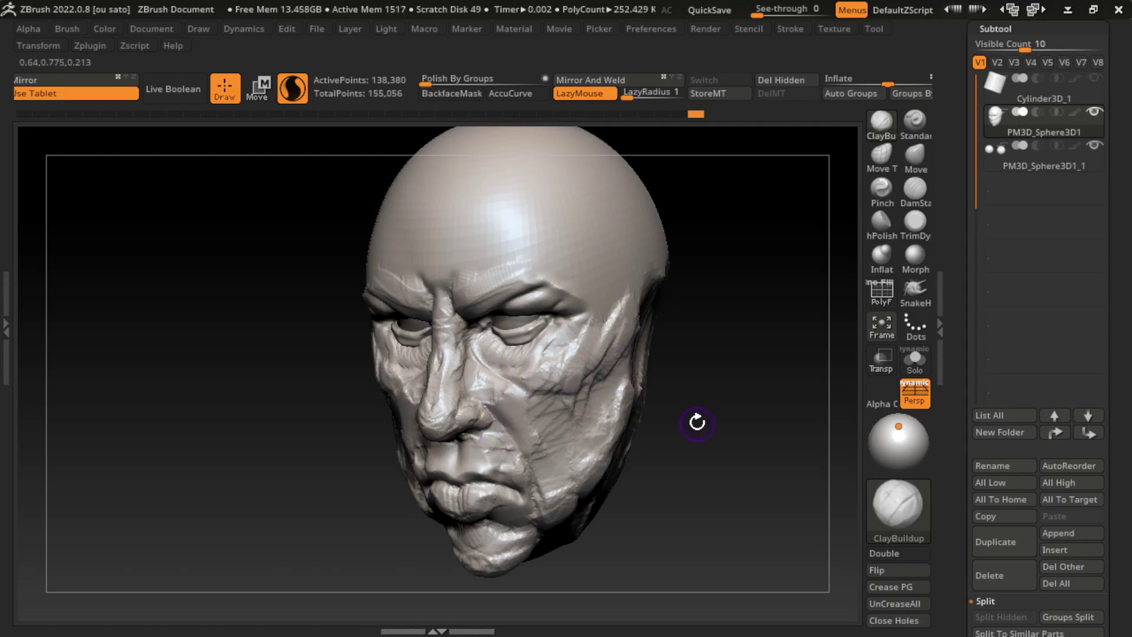
drag(569, 325, 560, 336)
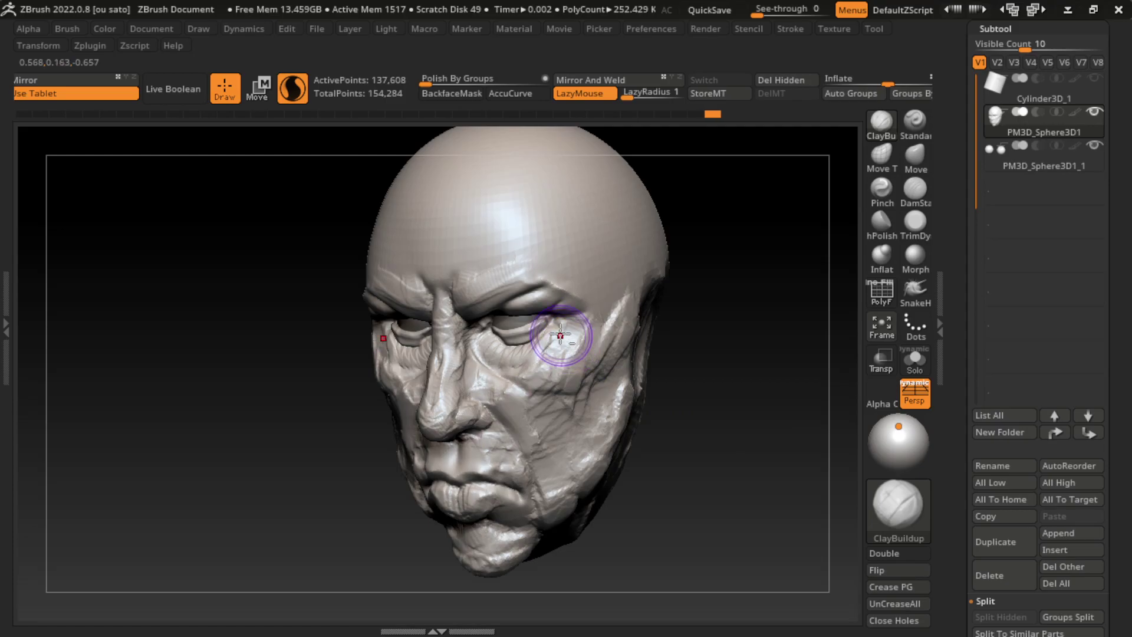
Carve DamStandard creases on the upper eyelid and outer eye corner, and wrinkles on the right cheek
key(b)
key(d)
key(s)
drag(661, 321, 566, 323)
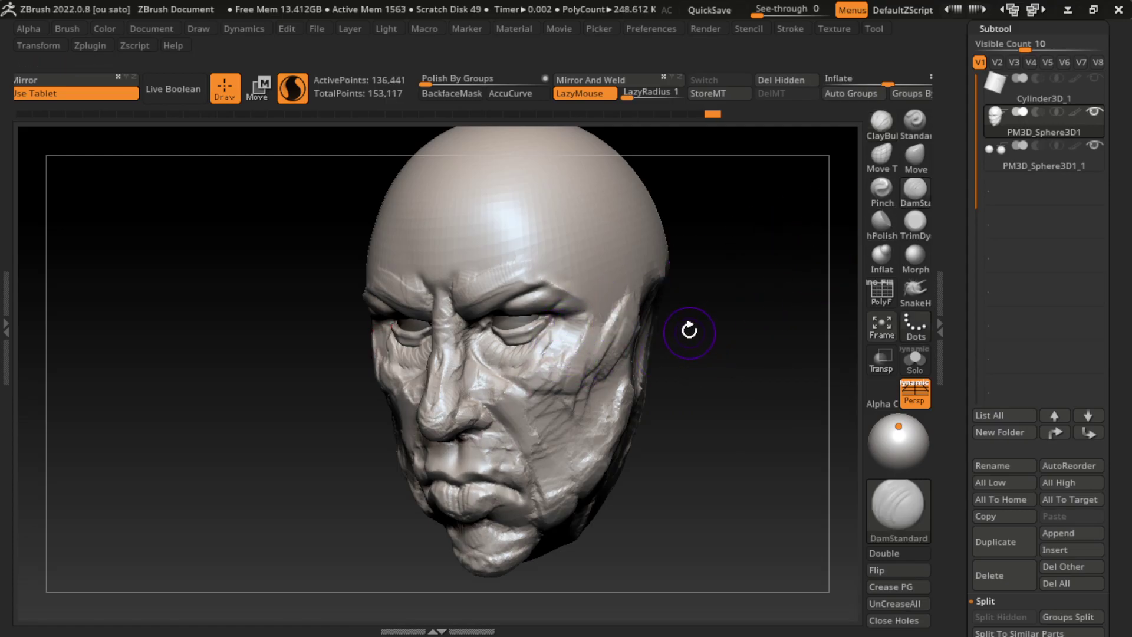
drag(565, 318, 602, 326)
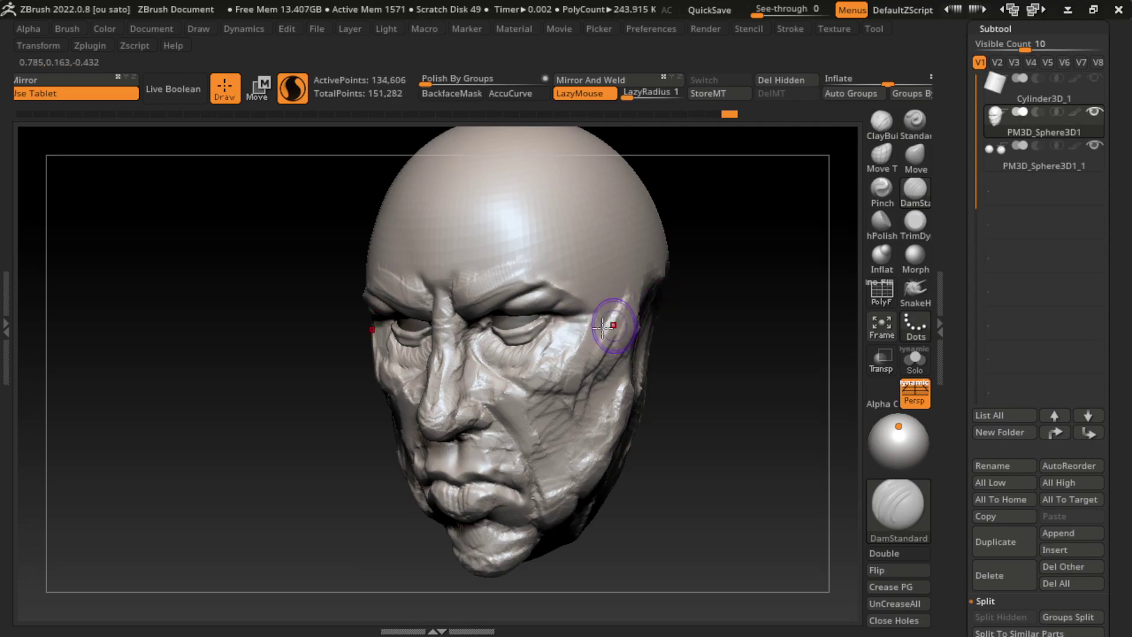
key(ctrl+z)
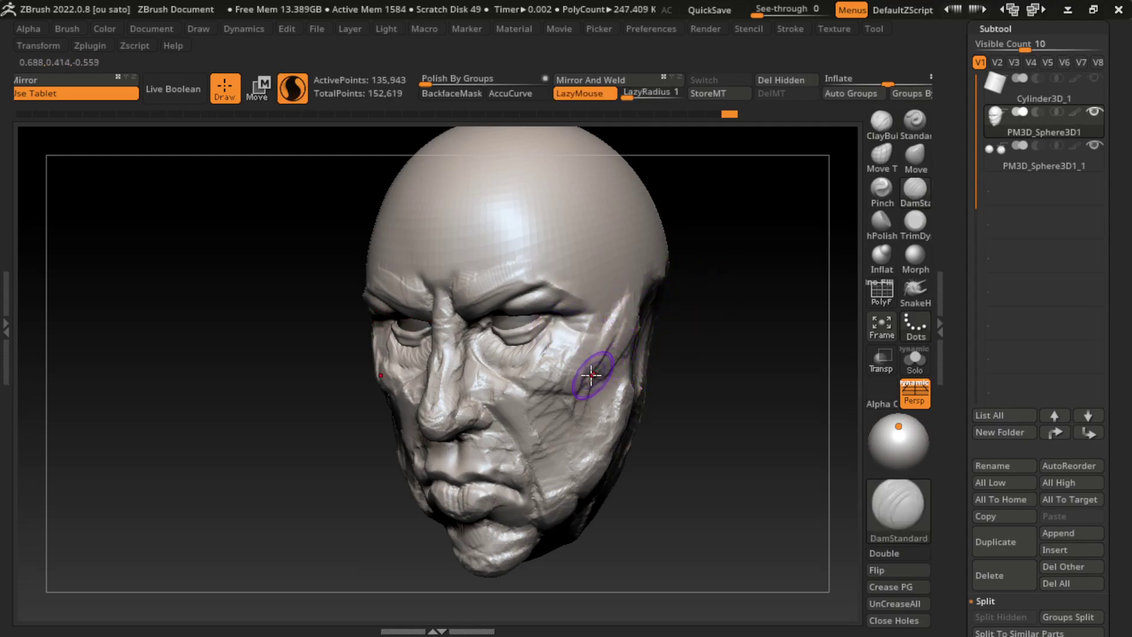
mouse_move(592, 374)
mouse_down()
mouse_move(591, 344)
mouse_move(569, 381)
mouse_up()
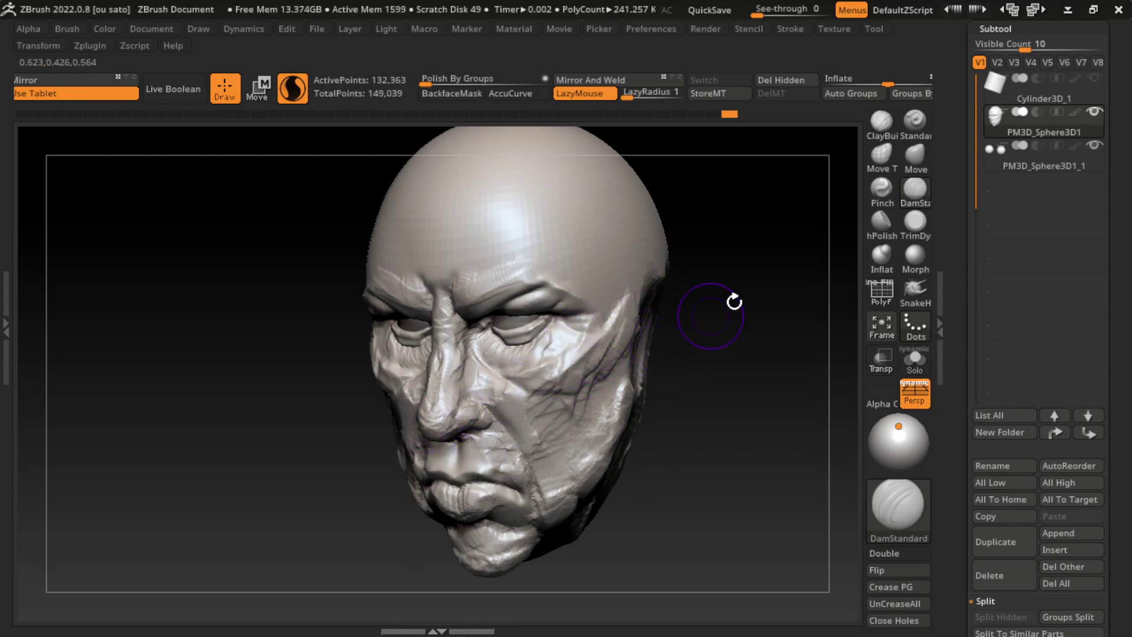
Build up clay folds on the right cheek, undoing stray strokes, and reselect DamStandard
key(b)
key(c)
key(b)
mouse_move(592, 345)
mouse_down()
mouse_move(573, 384)
mouse_move(632, 332)
mouse_up()
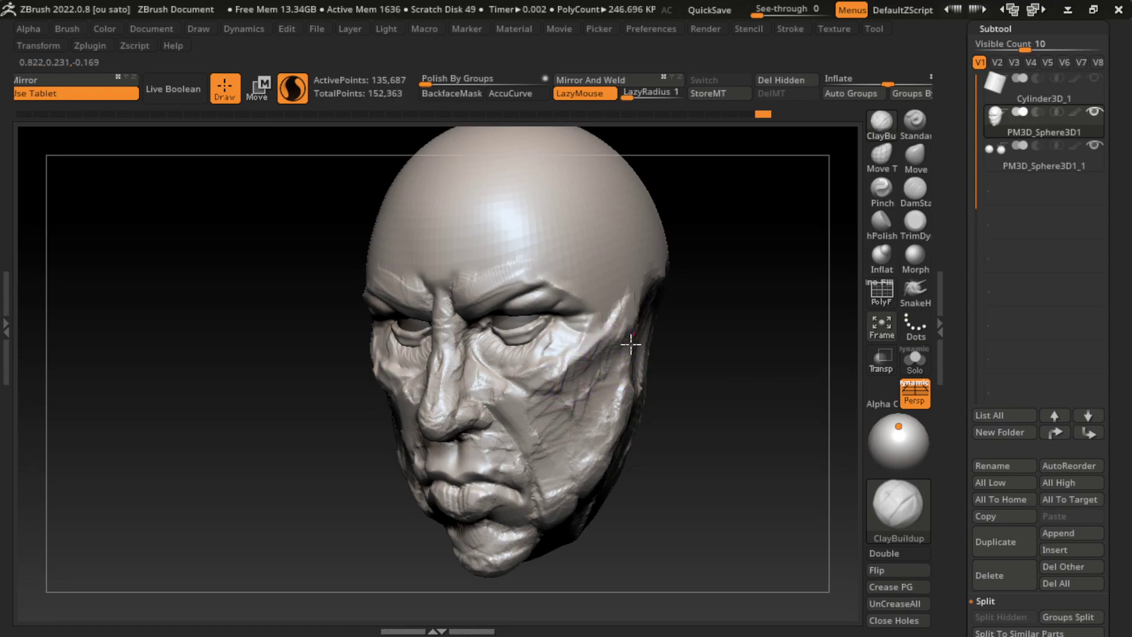
mouse_move(556, 442)
mouse_down()
mouse_move(561, 409)
mouse_move(521, 387)
mouse_move(530, 365)
mouse_move(521, 365)
mouse_up()
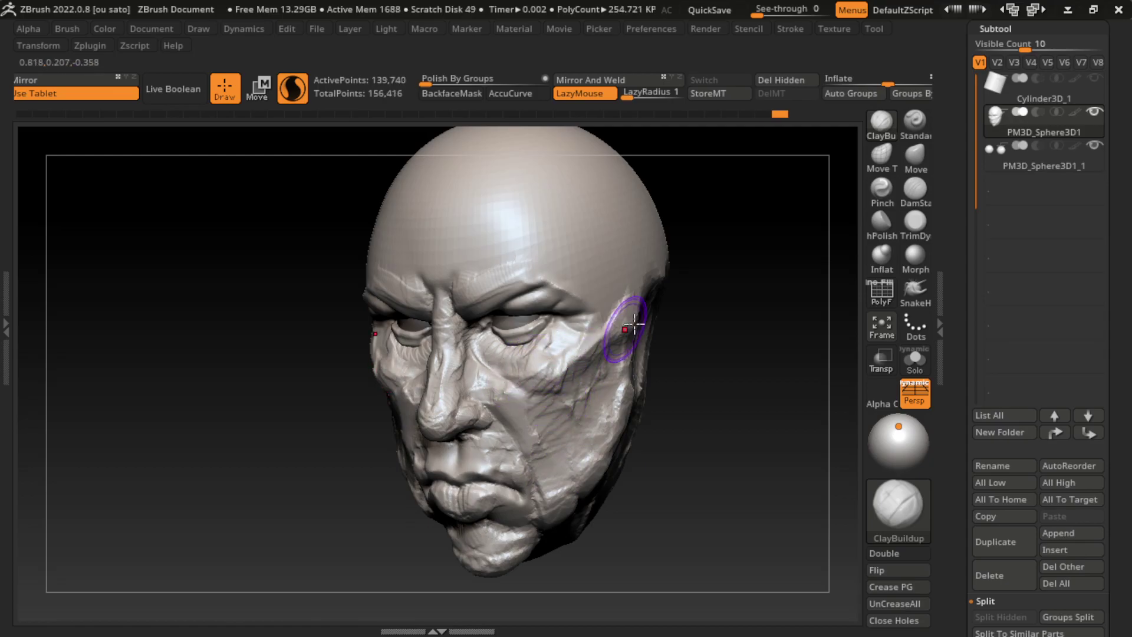
drag(619, 318, 530, 392)
key(ctrl+z)
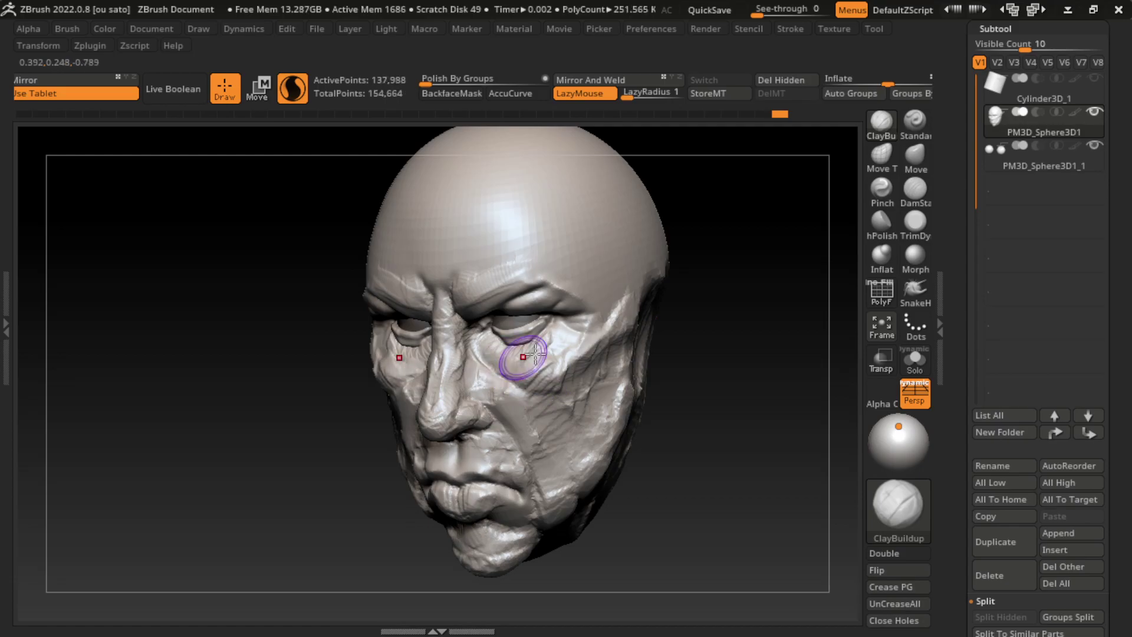
drag(625, 331, 560, 381)
drag(589, 330, 569, 354)
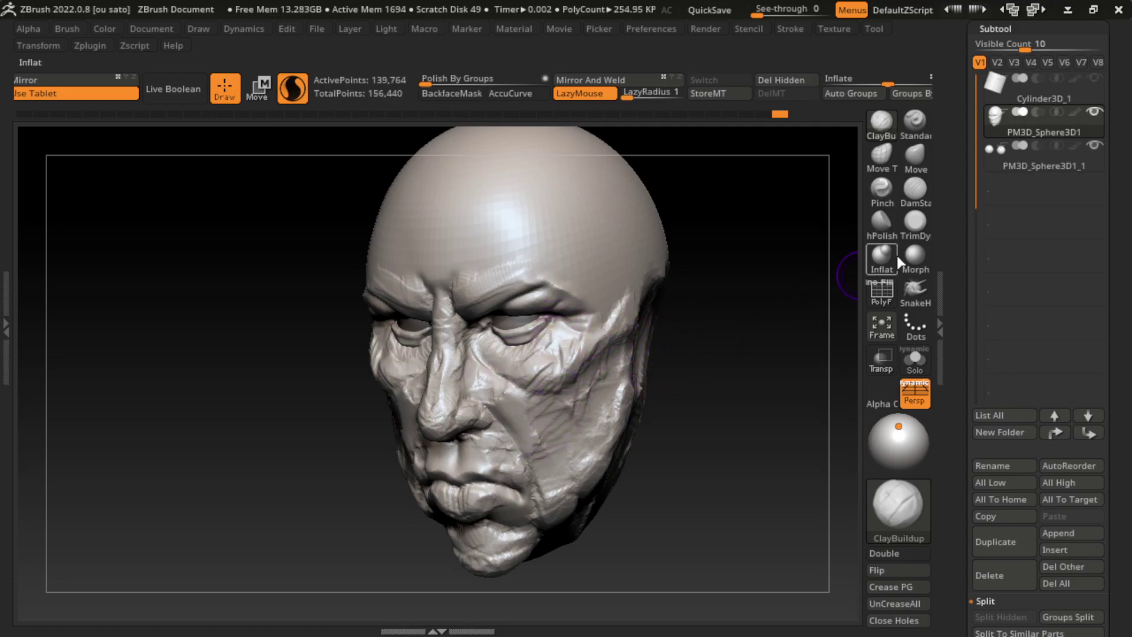
click(915, 188)
key(ctrl+z)
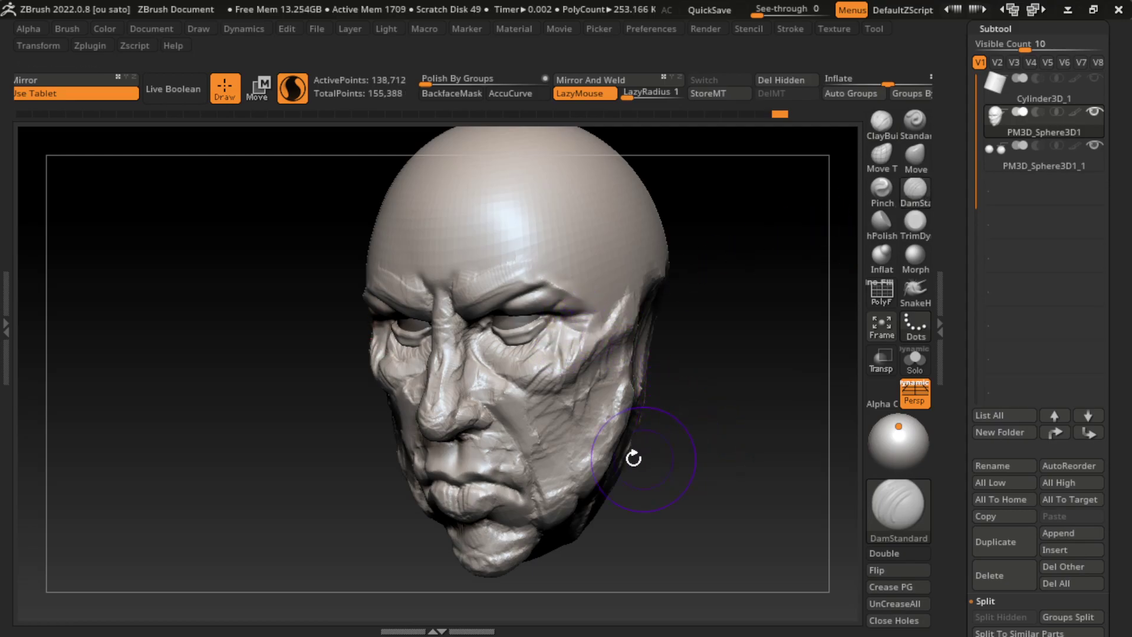
Shape the lips with Standard and carve the line between them with DamStandard
click(915, 124)
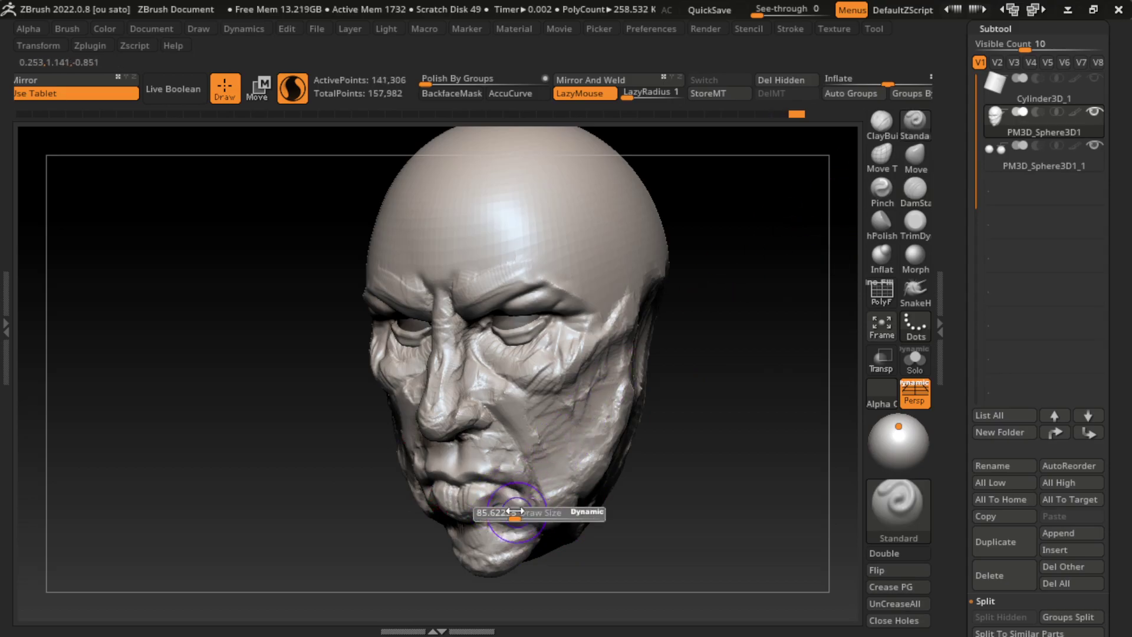
shift+drag(538, 468, 500, 500)
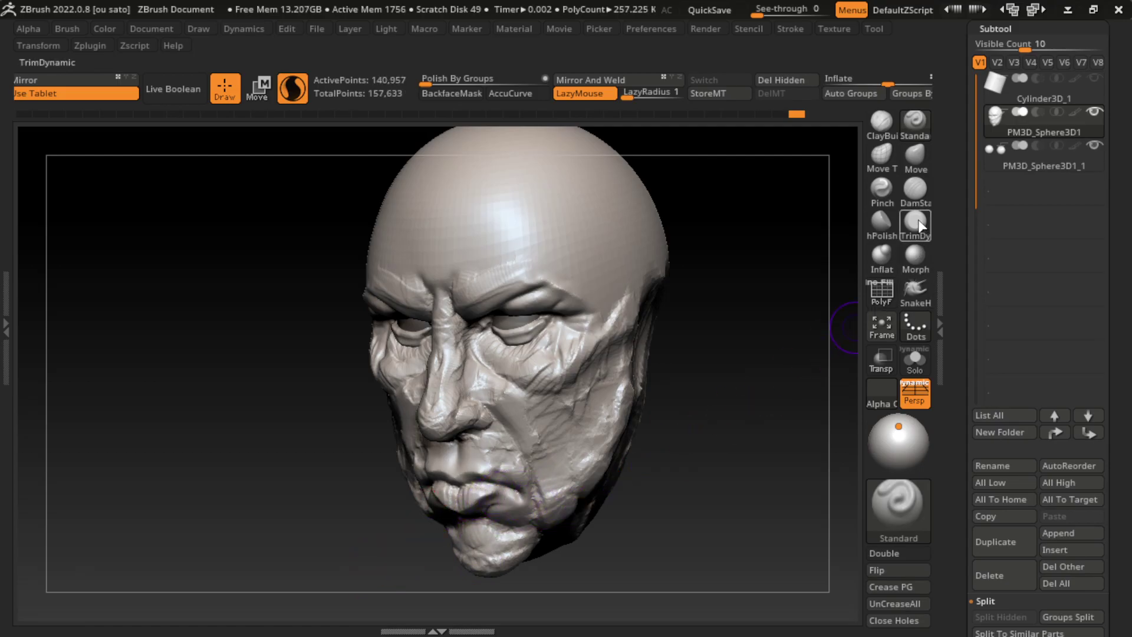
click(882, 123)
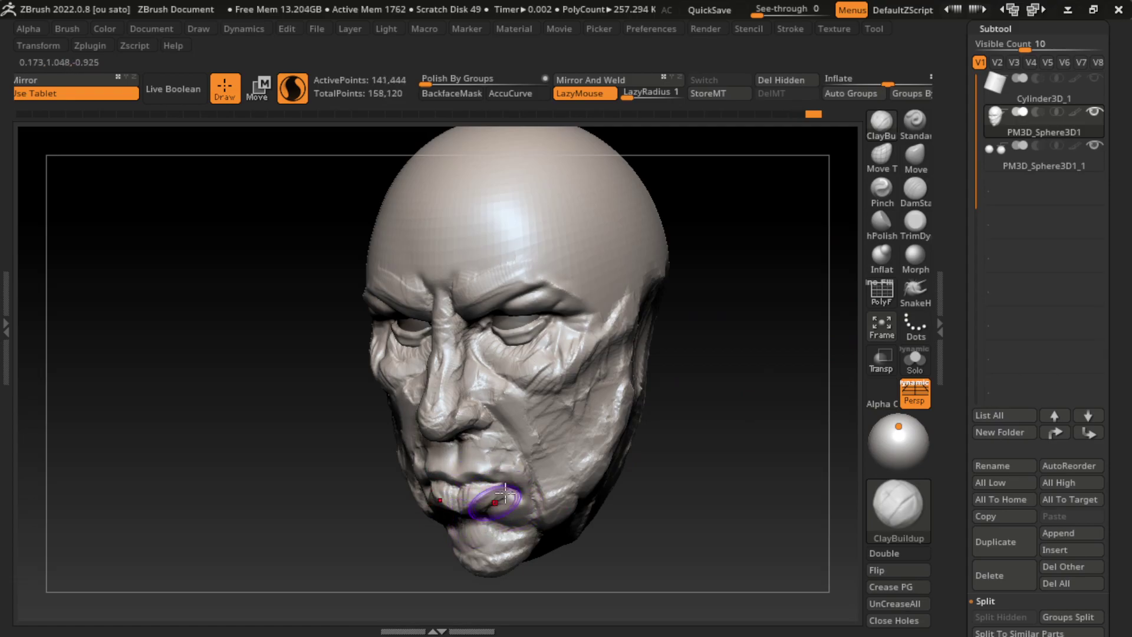
alt+drag(684, 467, 731, 489)
click(915, 189)
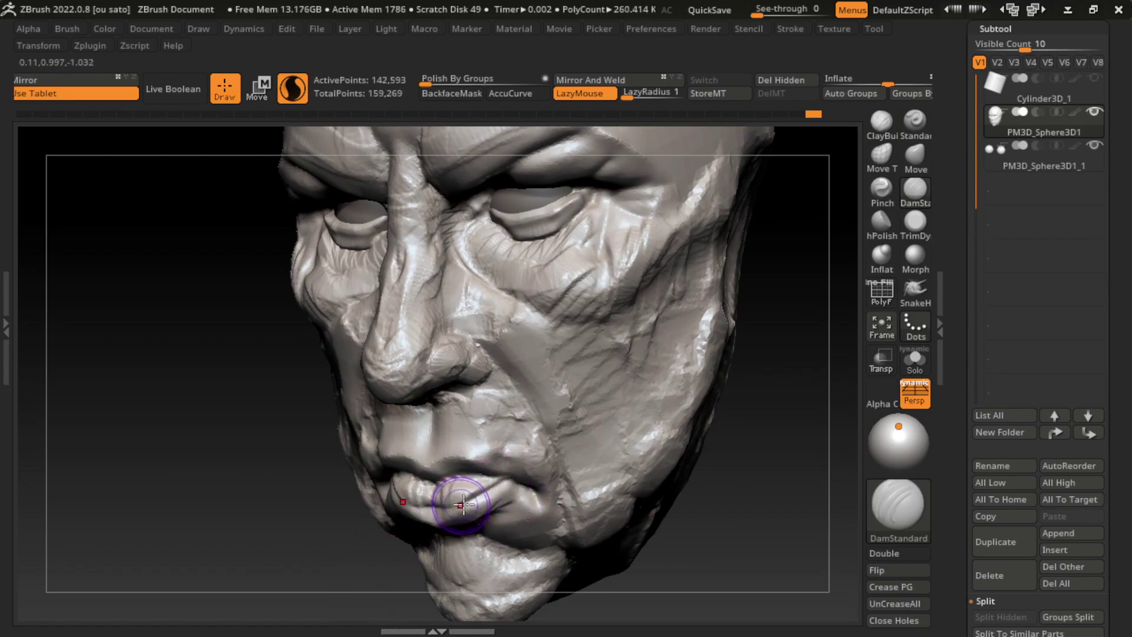
drag(461, 505, 492, 487)
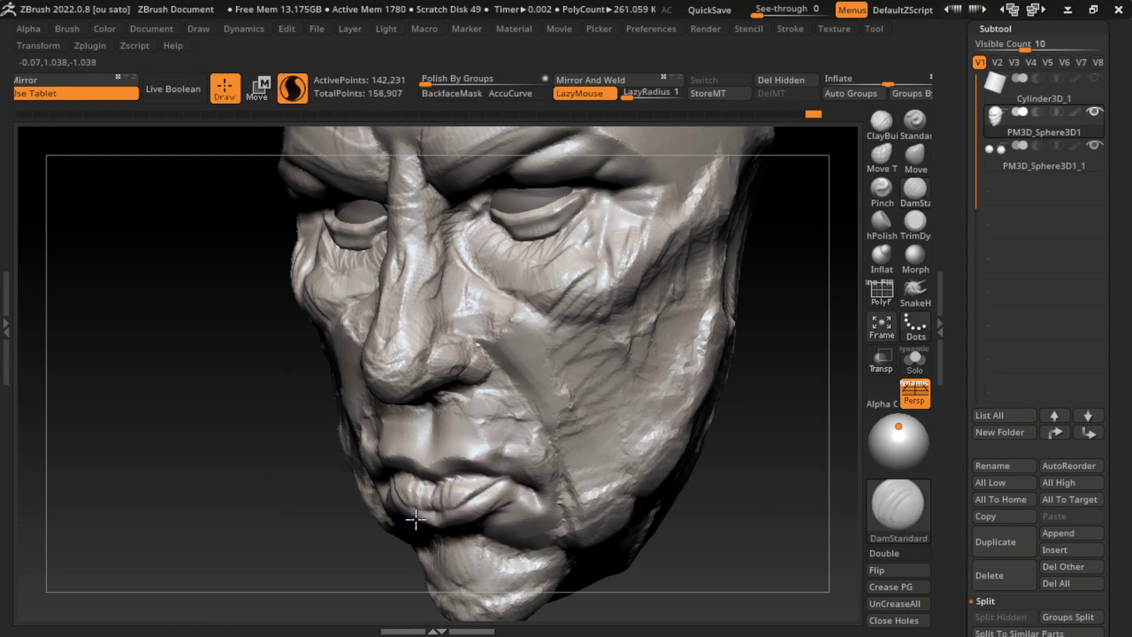
drag(415, 520, 518, 455)
Rebuild the lips with the Standard brush, undoing and redoing an unsteady stroke
click(915, 154)
mouse_move(772, 475)
shift+mouse_down()
mouse_move(812, 508)
mouse_move(434, 530)
shift+mouse_up()
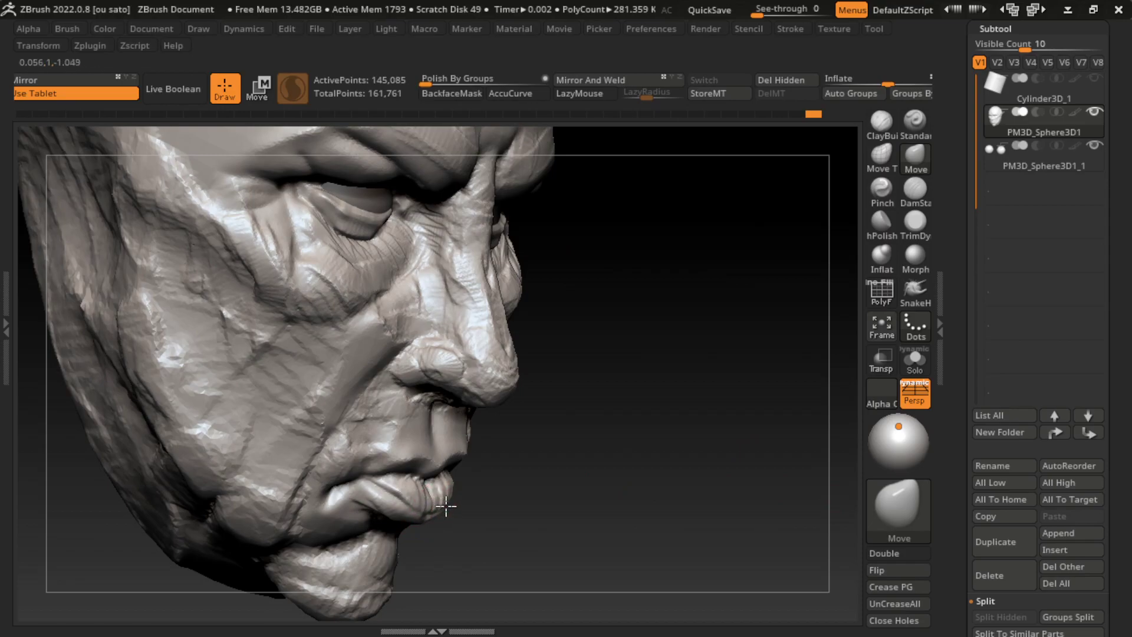
shift+drag(616, 523, 675, 564)
drag(811, 183, 581, 354)
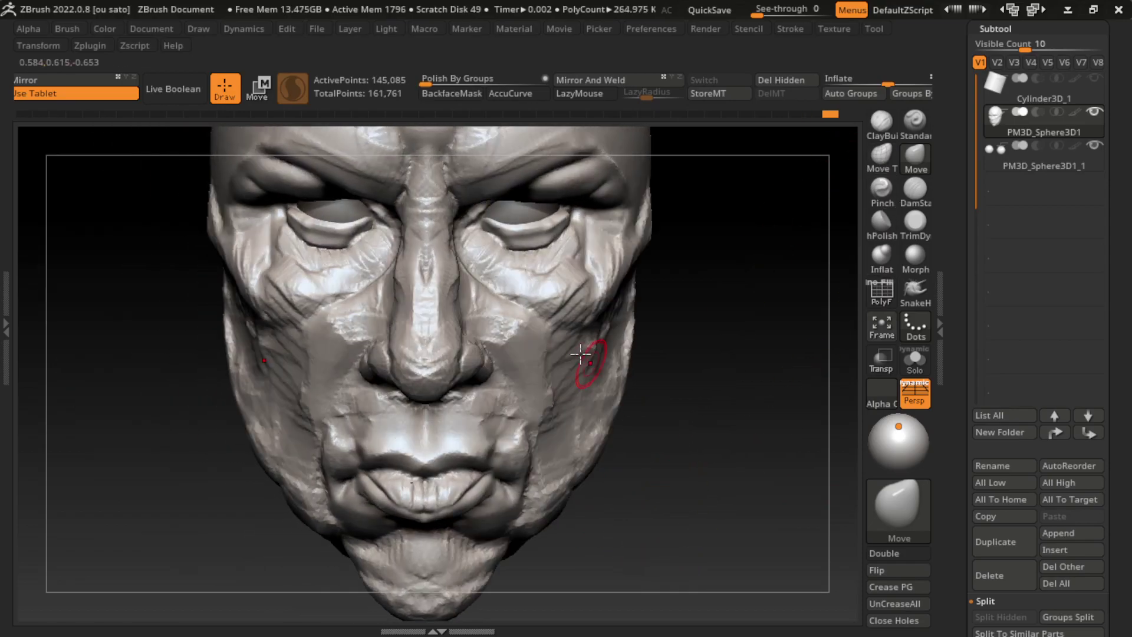
click(166, 29)
click(227, 584)
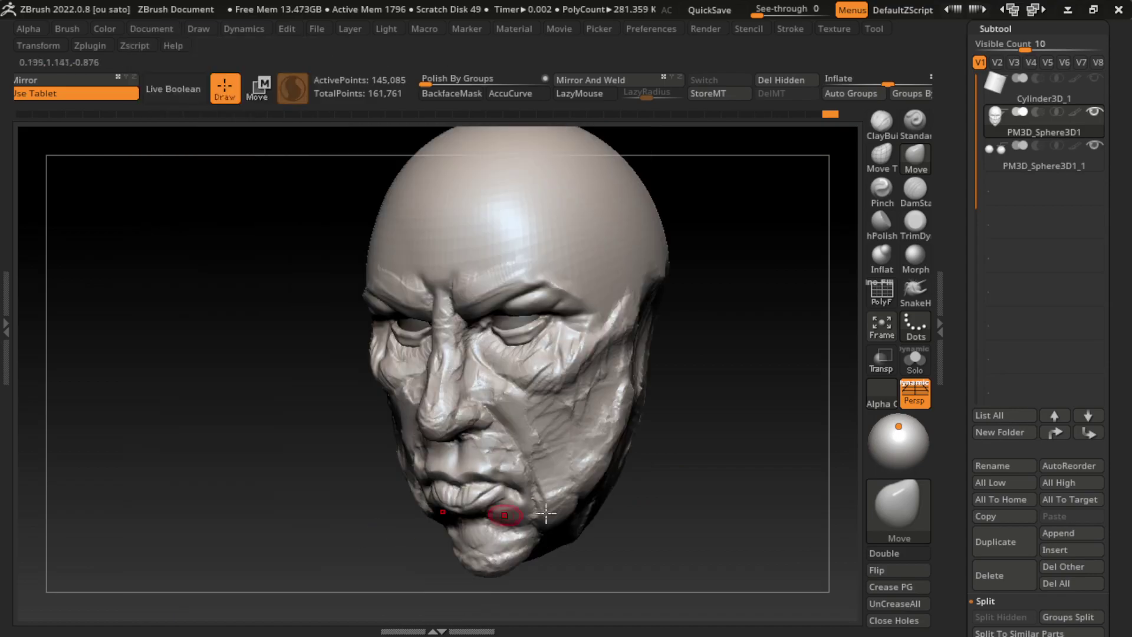
alt+drag(674, 477, 673, 488)
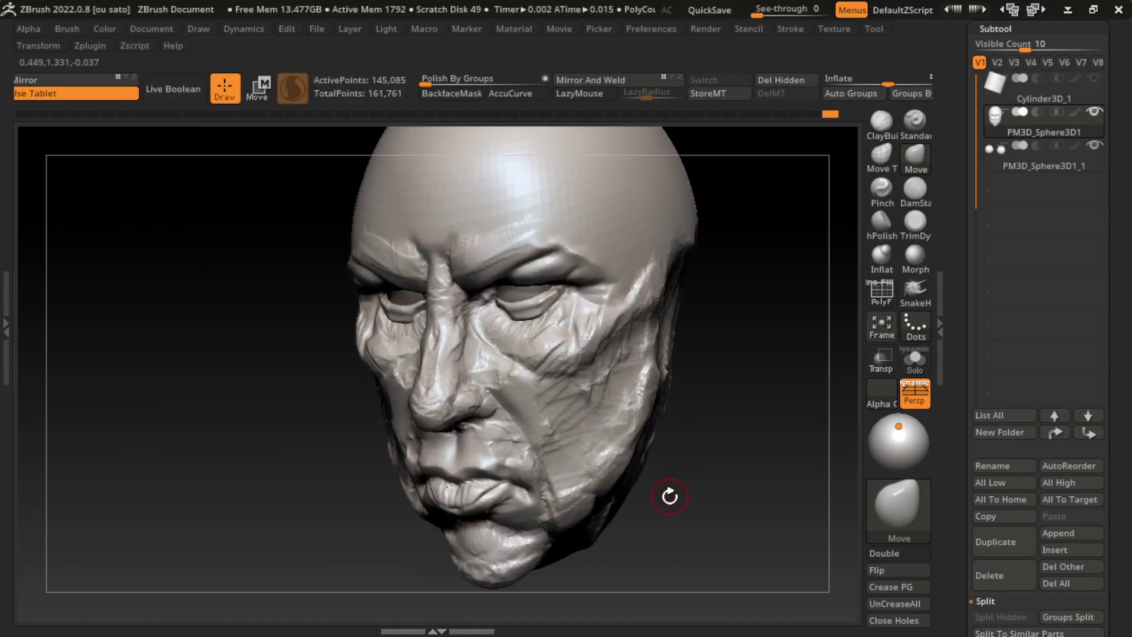
click(911, 125)
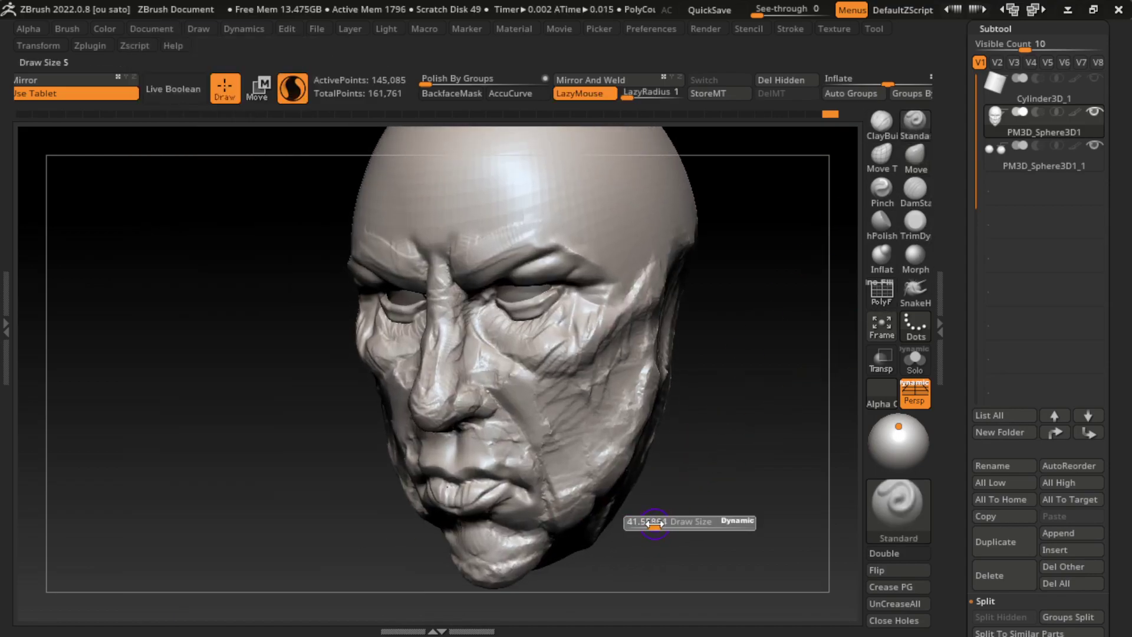
drag(466, 470, 475, 475)
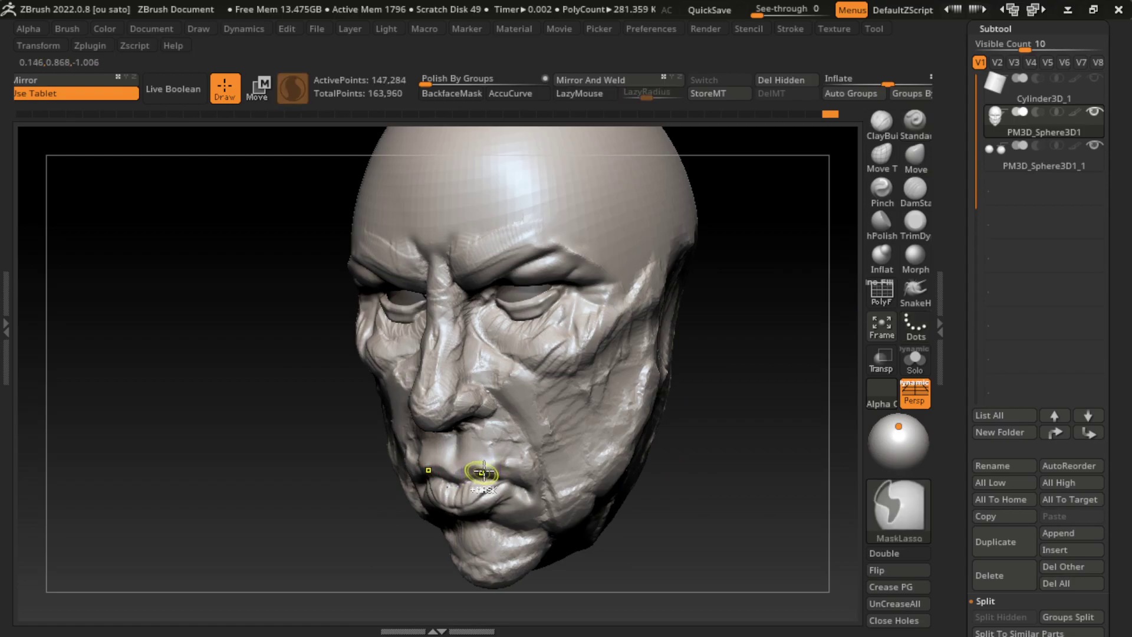
key(ctrl)
key(ctrl+z)
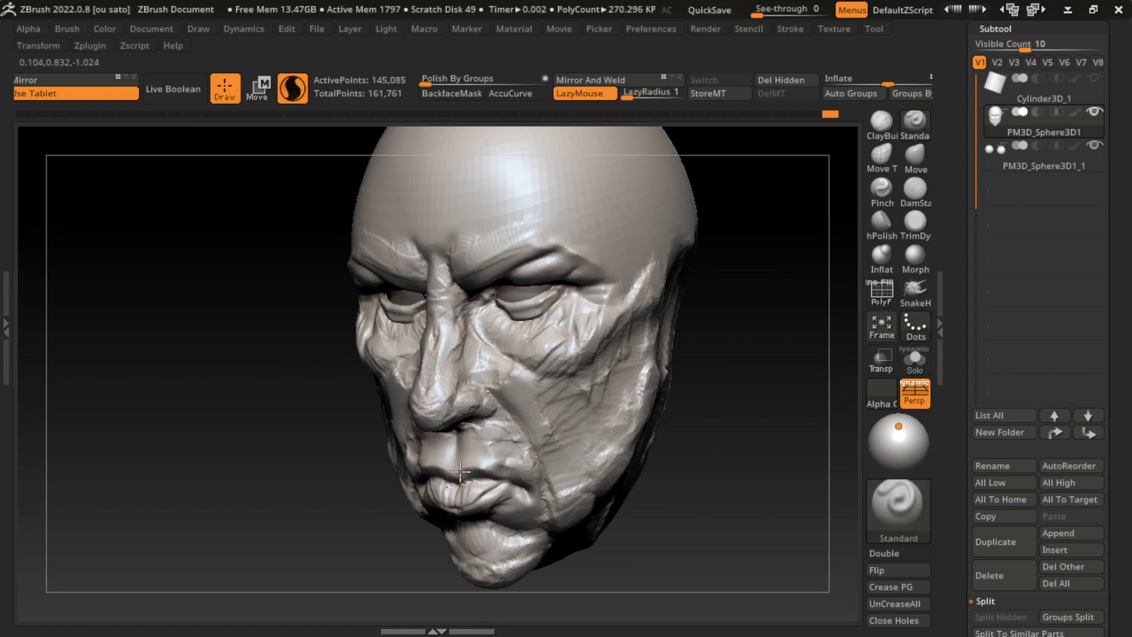
drag(449, 478, 477, 470)
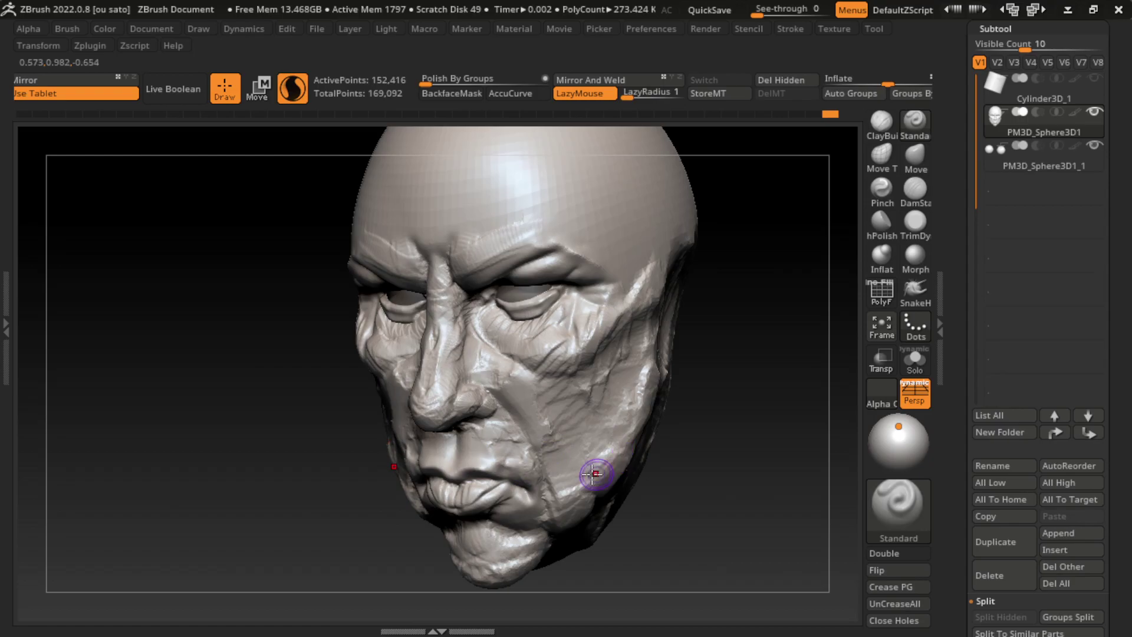
Flatten the lips, cheek, jaw and nose sides with TrimDynamic
click(915, 221)
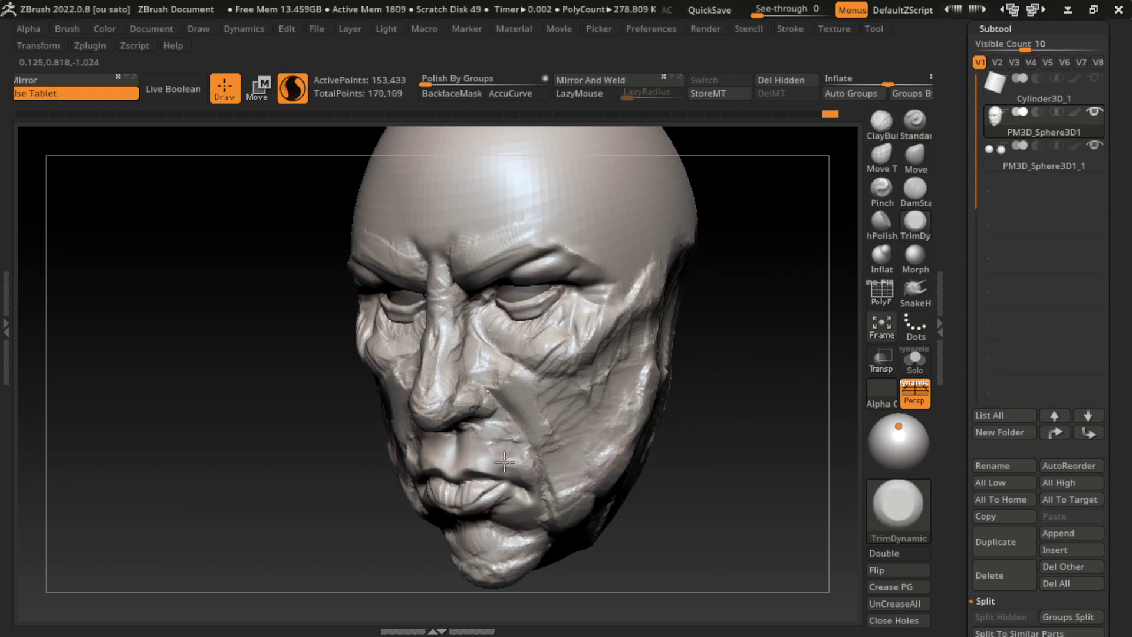
drag(475, 465, 543, 474)
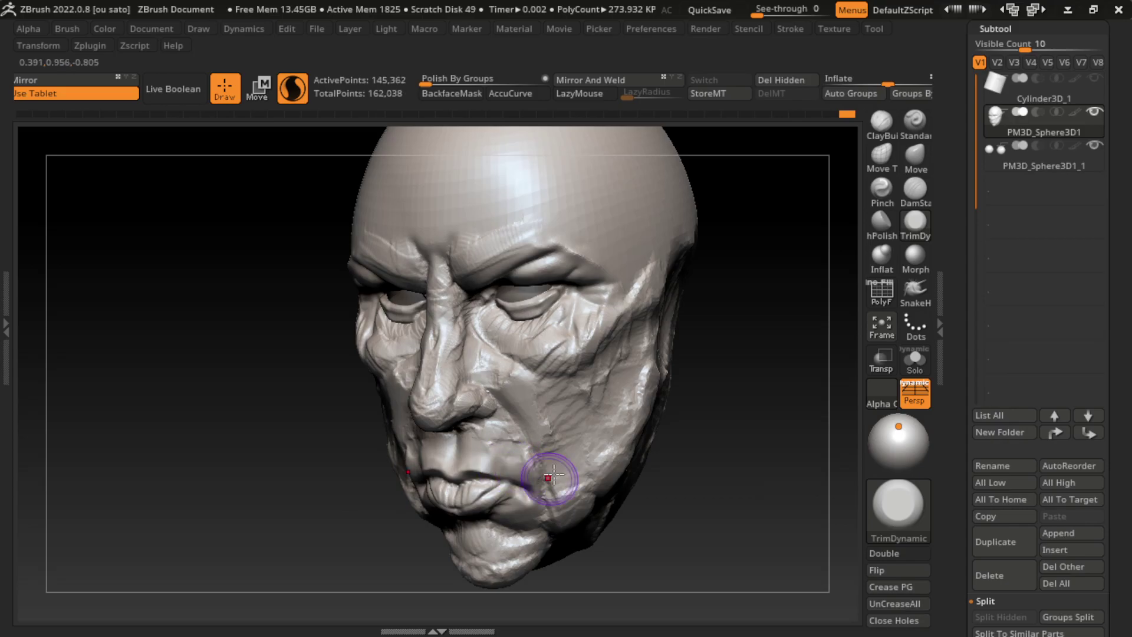
mouse_move(513, 407)
mouse_down()
mouse_move(481, 439)
mouse_move(494, 432)
mouse_up()
key(ctrl+z)
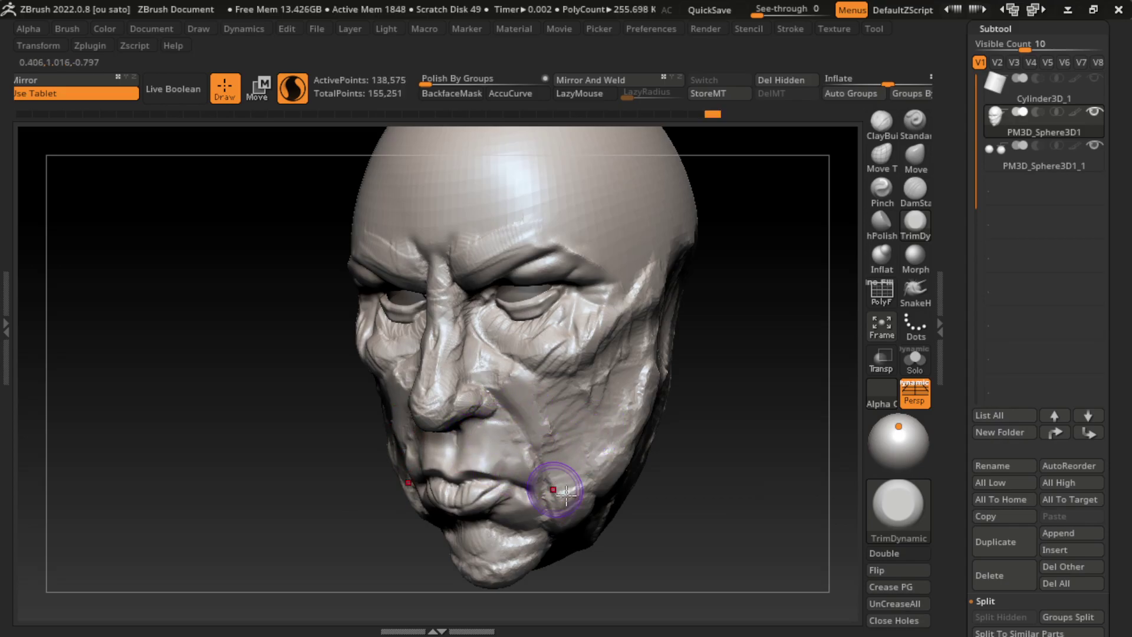
drag(633, 483, 613, 493)
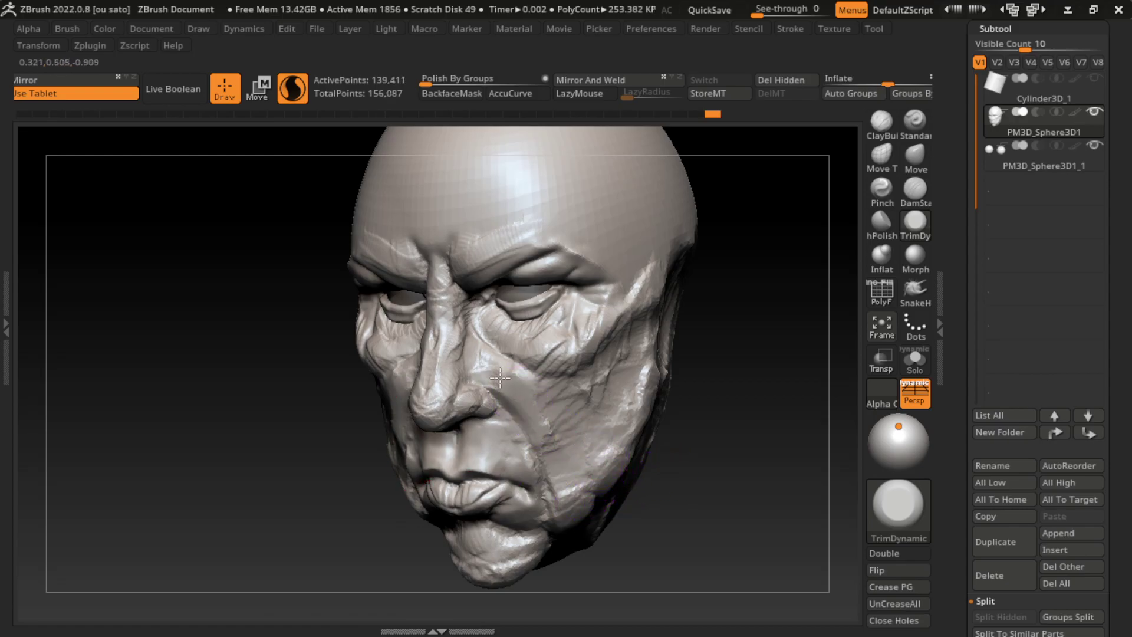
drag(491, 364, 469, 310)
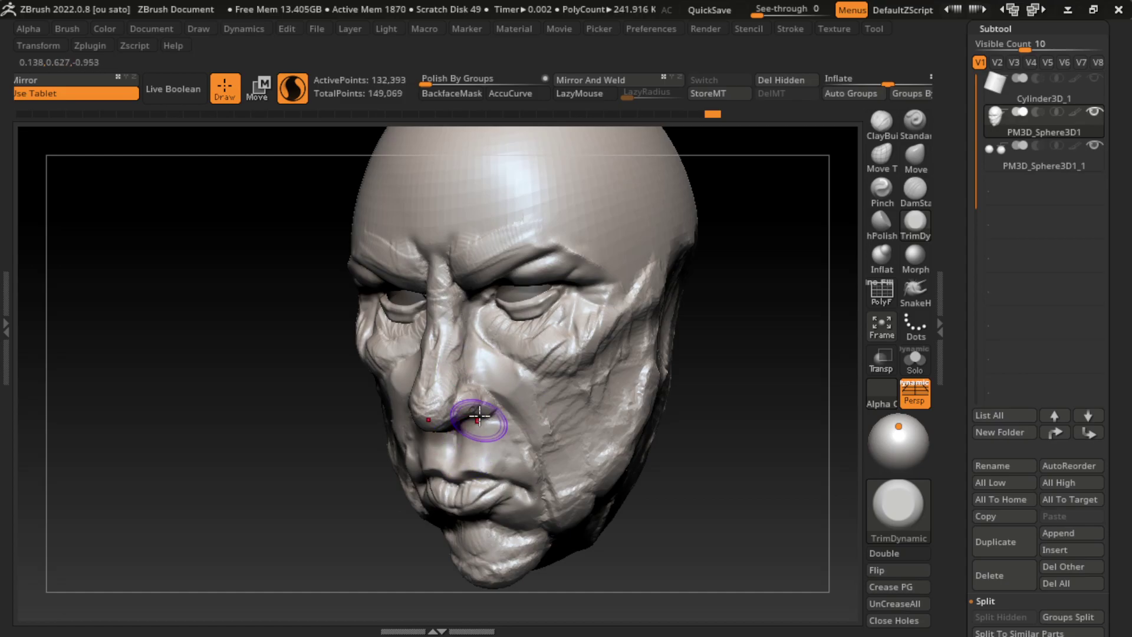
drag(468, 417, 517, 380)
Carve brow creases between and above the eyes with DamStandard
click(915, 189)
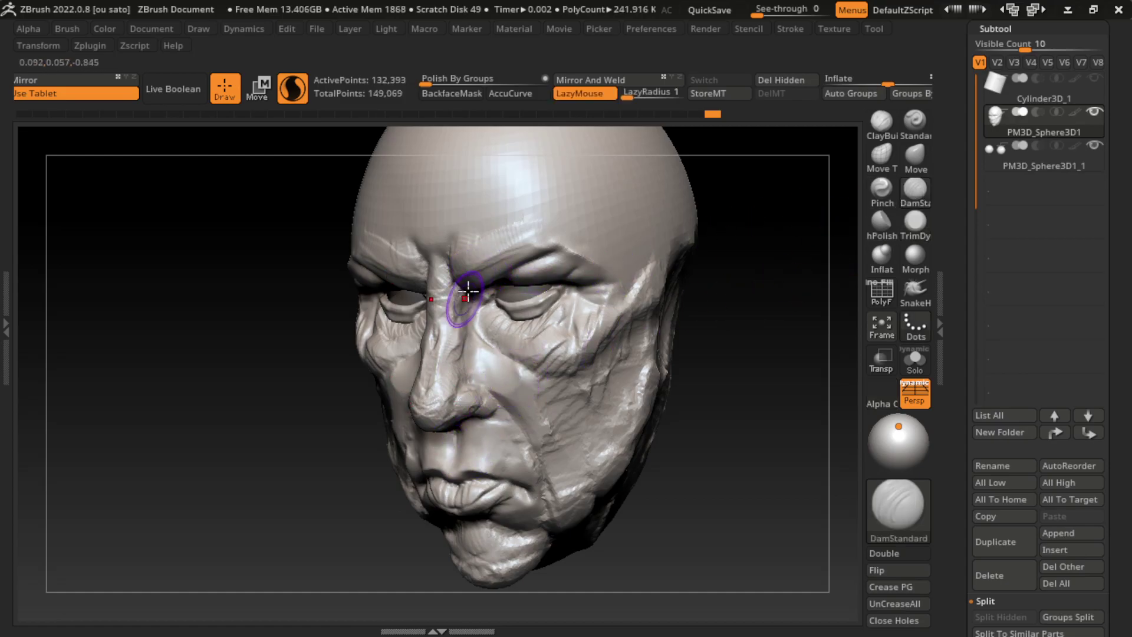
drag(468, 289, 480, 240)
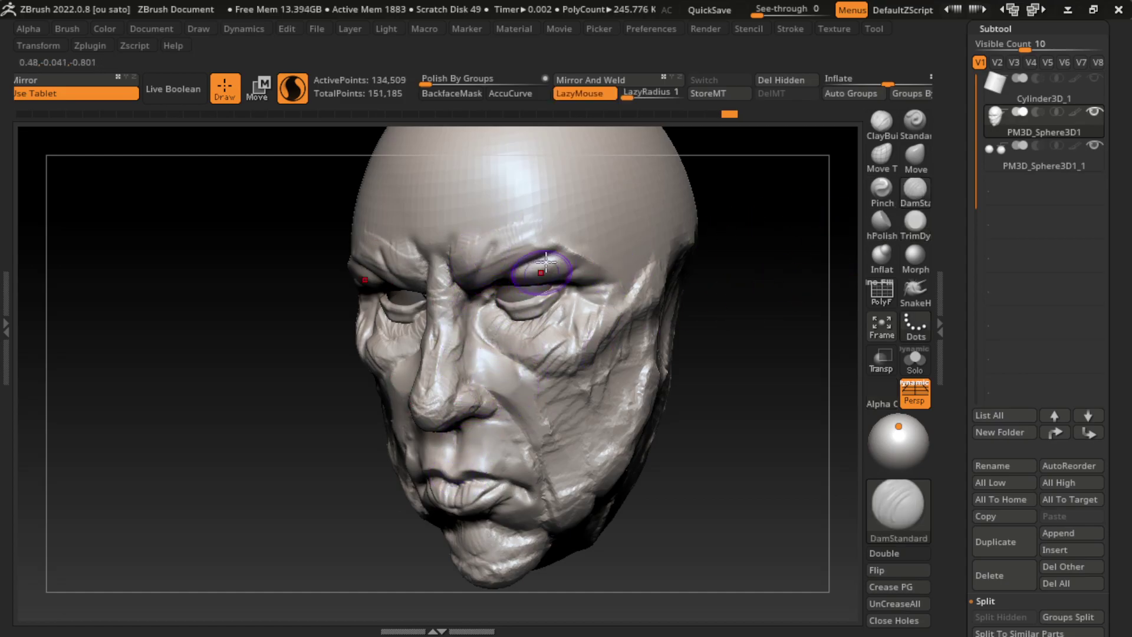
drag(546, 263, 538, 210)
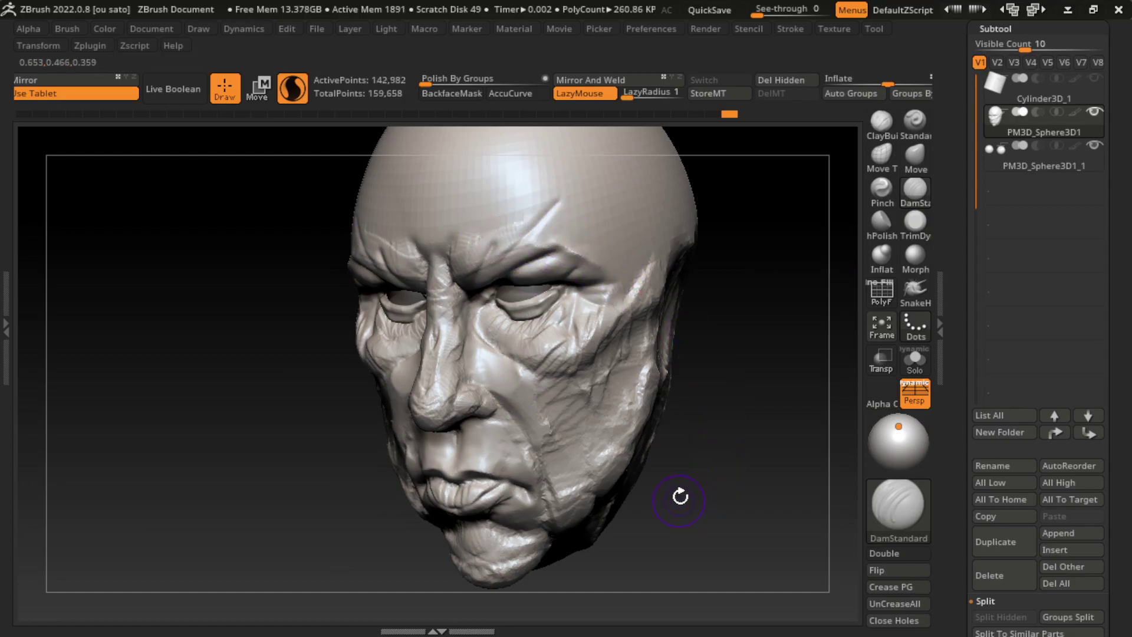
mouse_move(730, 447)
mouse_down()
mouse_move(652, 411)
mouse_move(629, 415)
mouse_up()
Build up the ear rim with ClayBuildup after undoing a stray cheek stroke
click(881, 121)
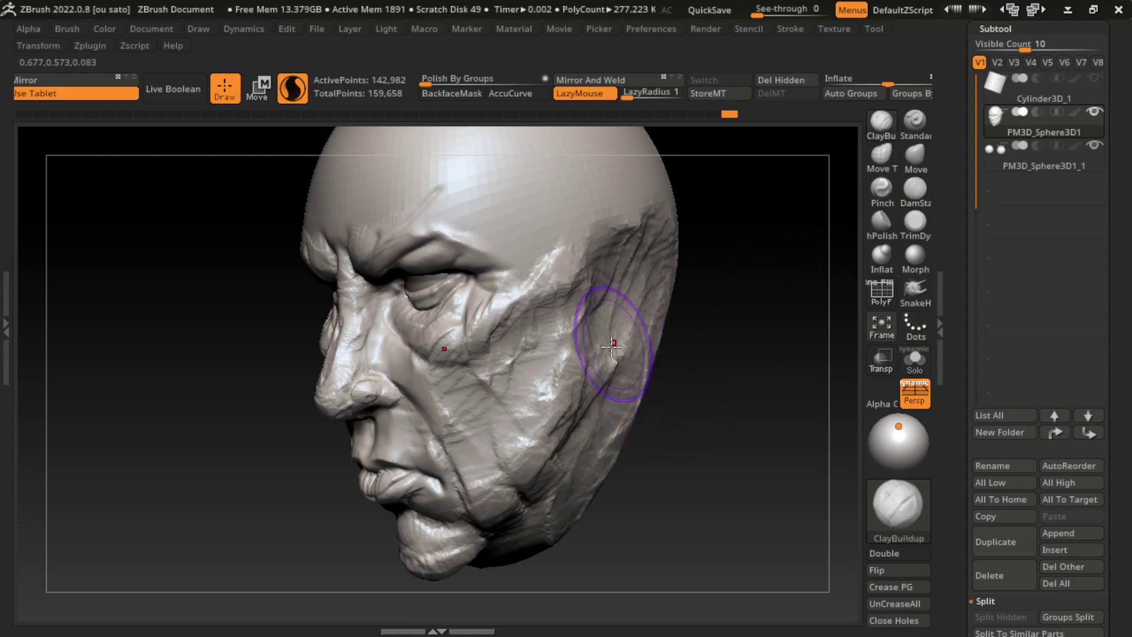
mouse_move(587, 363)
mouse_down()
mouse_move(675, 236)
mouse_move(638, 316)
mouse_up()
key(ctrl+z)
key(ctrl+z)
key(ctrl+z)
drag(672, 413, 720, 391)
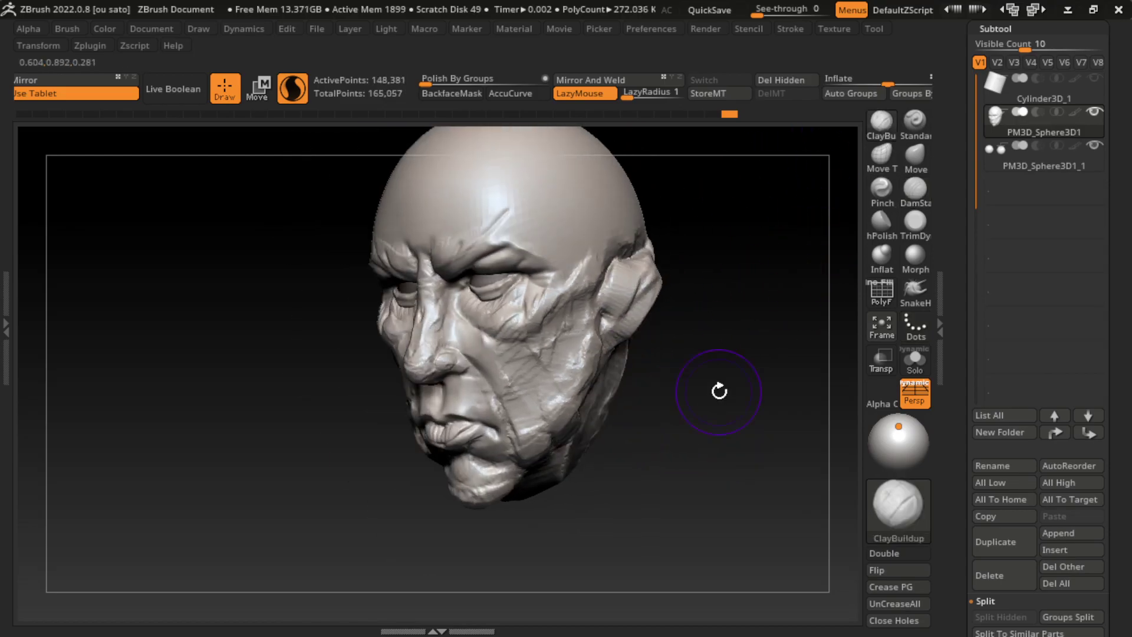
click(151, 28)
click(224, 564)
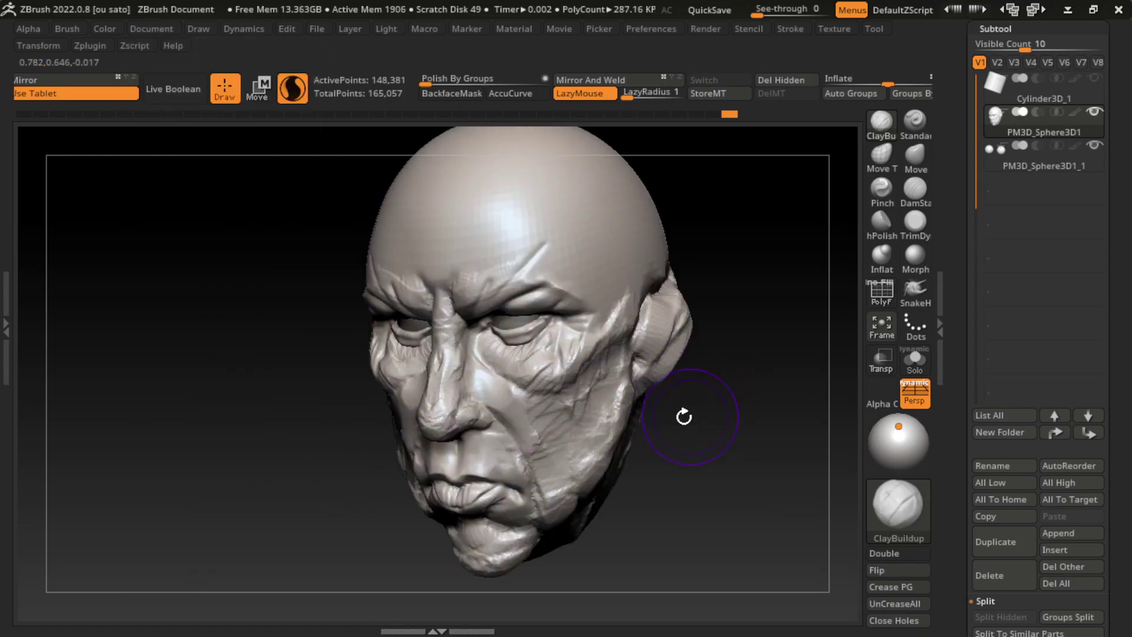
drag(666, 333, 660, 307)
drag(660, 365, 673, 301)
drag(663, 339, 678, 299)
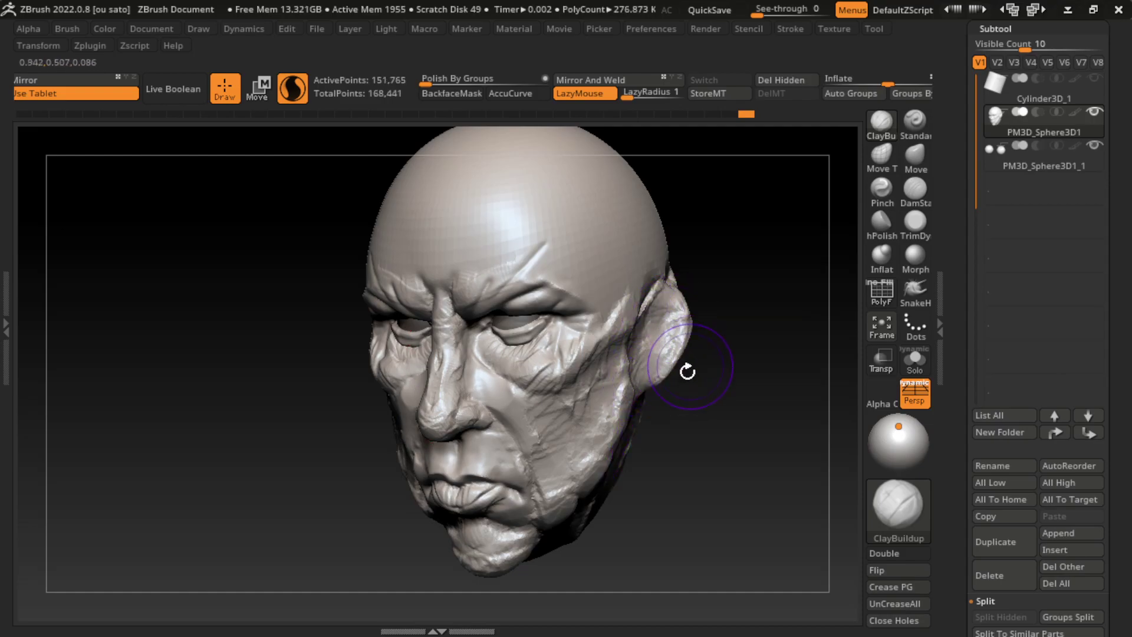
Carve a short crease at the ear's front edge with DamStandard, undoing stray strokes
click(915, 189)
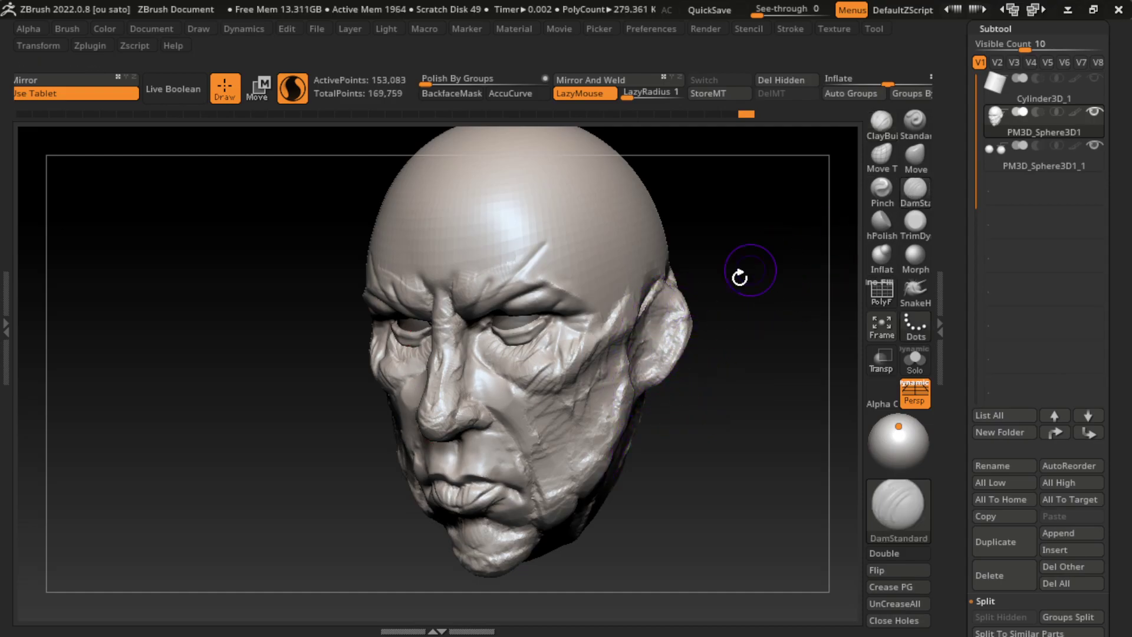
drag(673, 301, 606, 401)
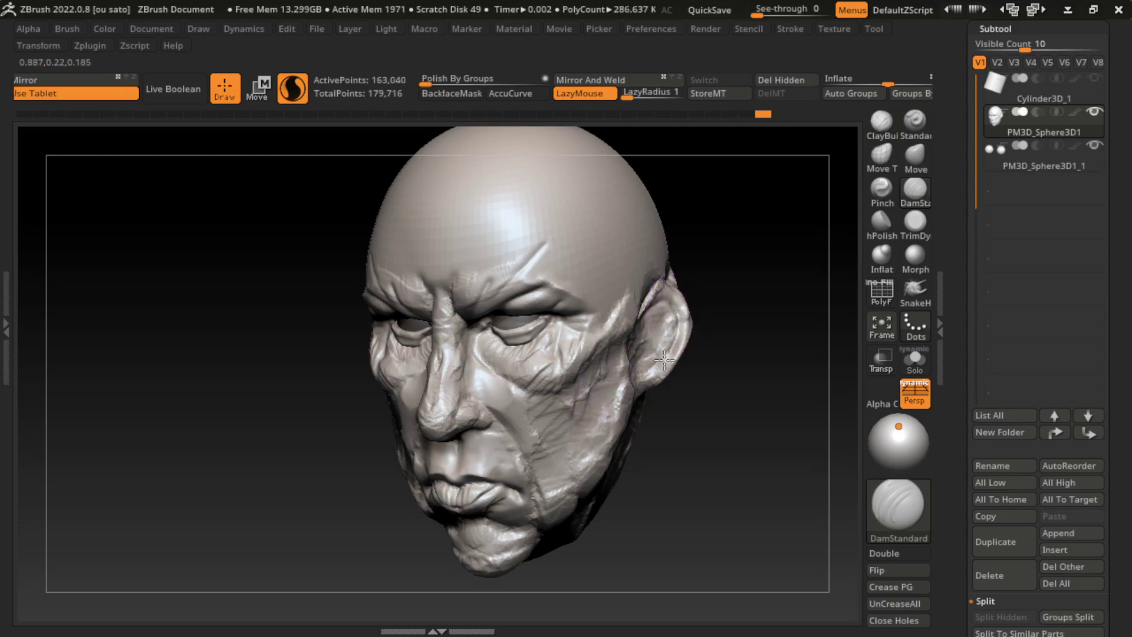
key(ctrl+z)
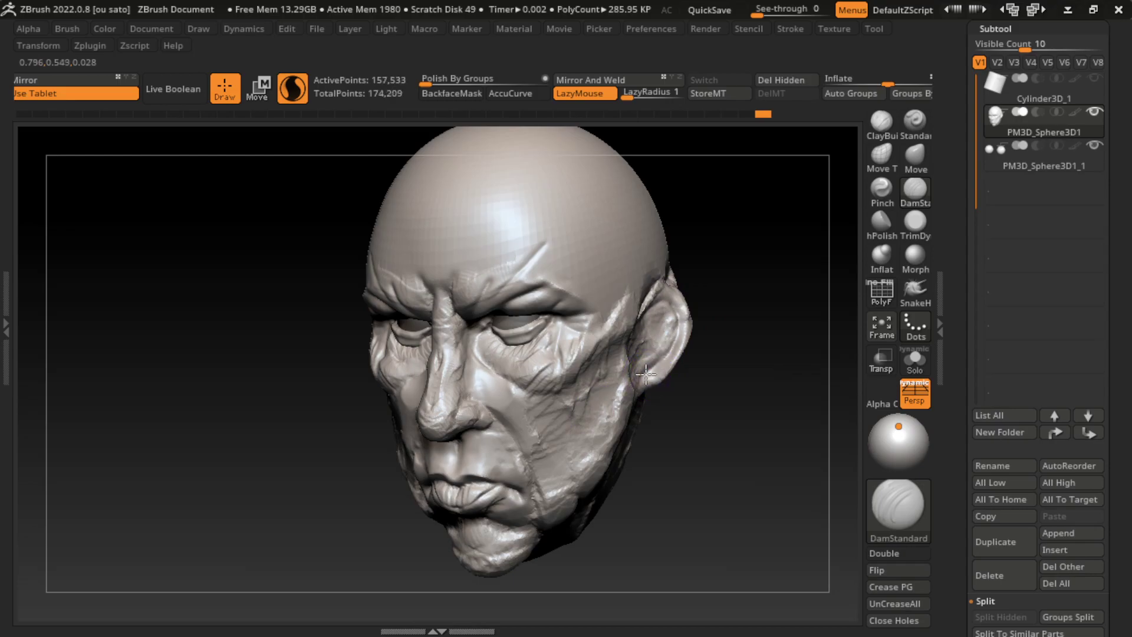
drag(645, 374, 635, 406)
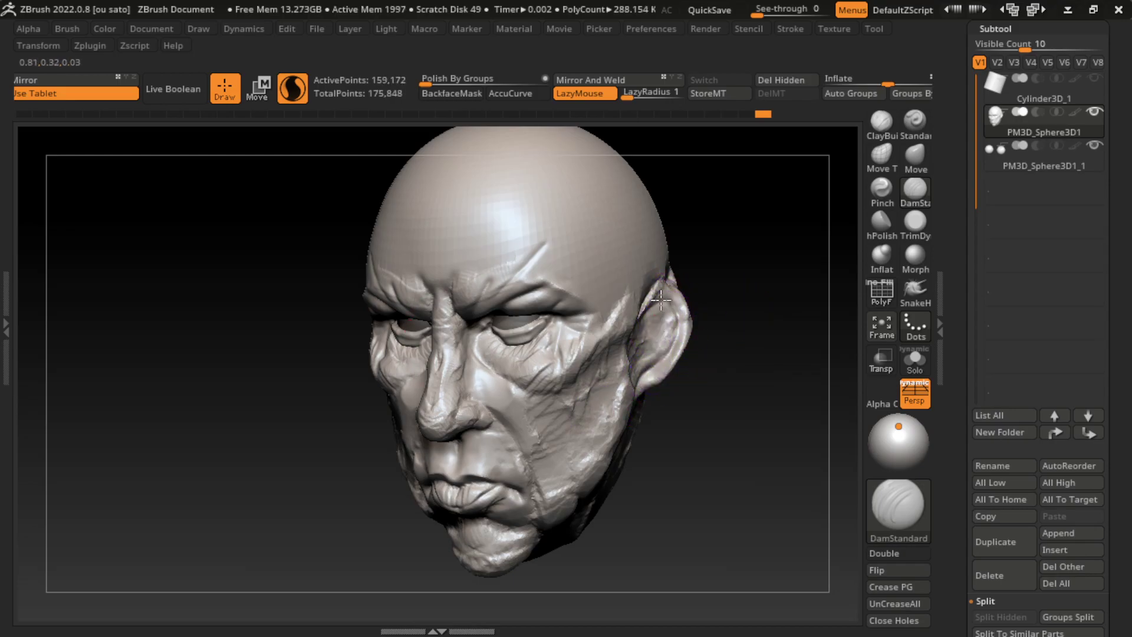
drag(739, 301, 767, 283)
click(879, 124)
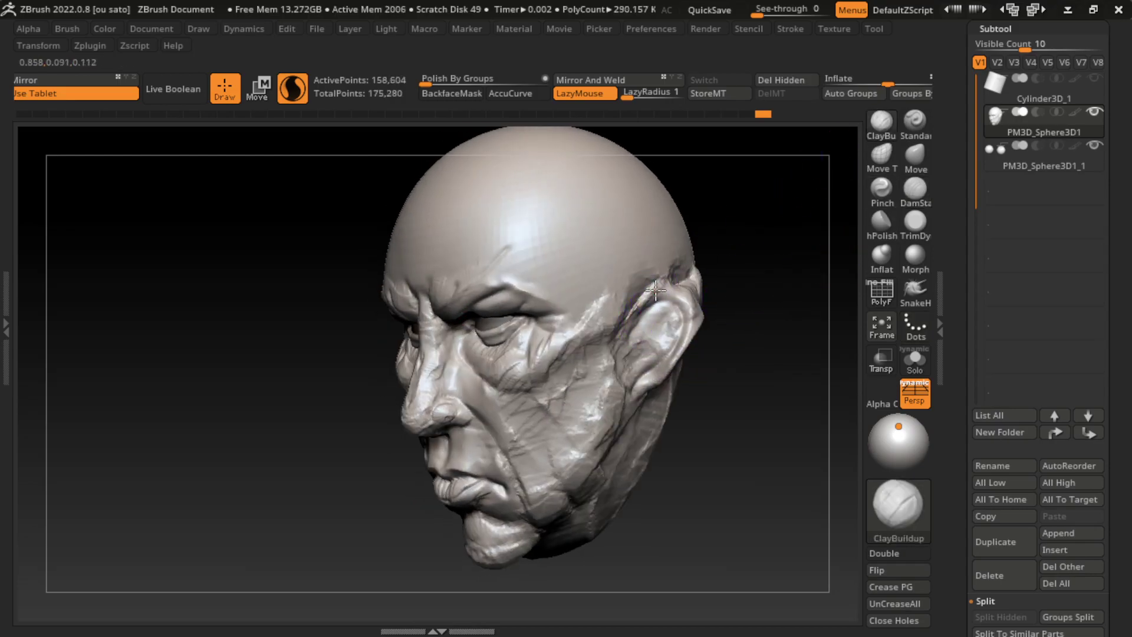
key(ctrl+z)
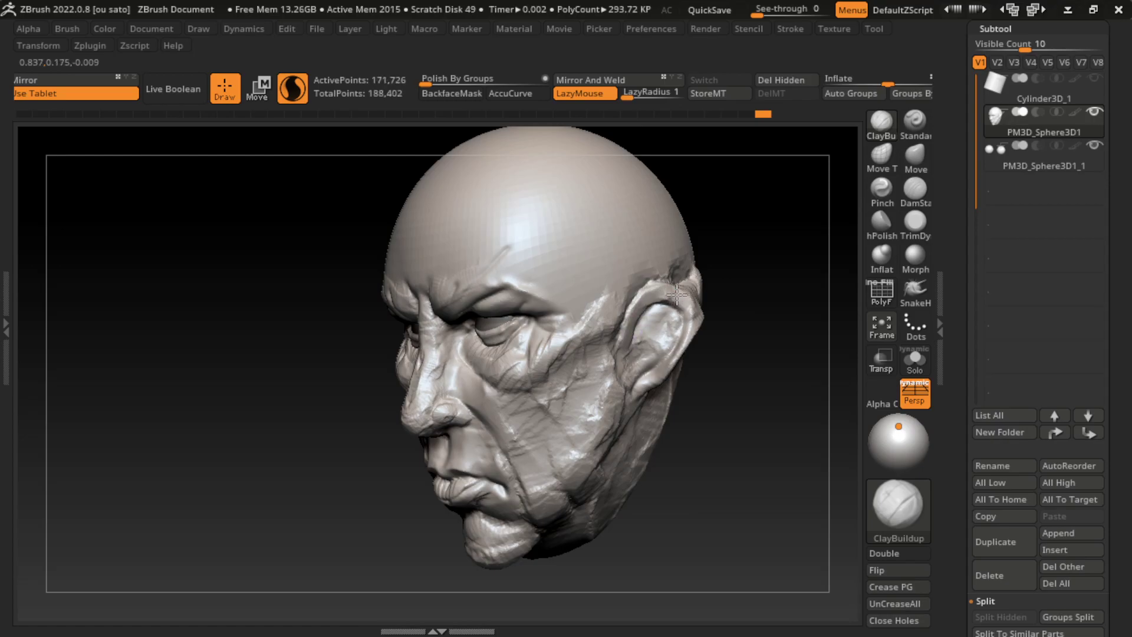
key(ctrl+z)
Sculpt the ear surface and behind the ear, undoing unwanted clay blobs
mouse_move(771, 354)
mouse_down()
mouse_move(795, 357)
mouse_move(742, 362)
mouse_up()
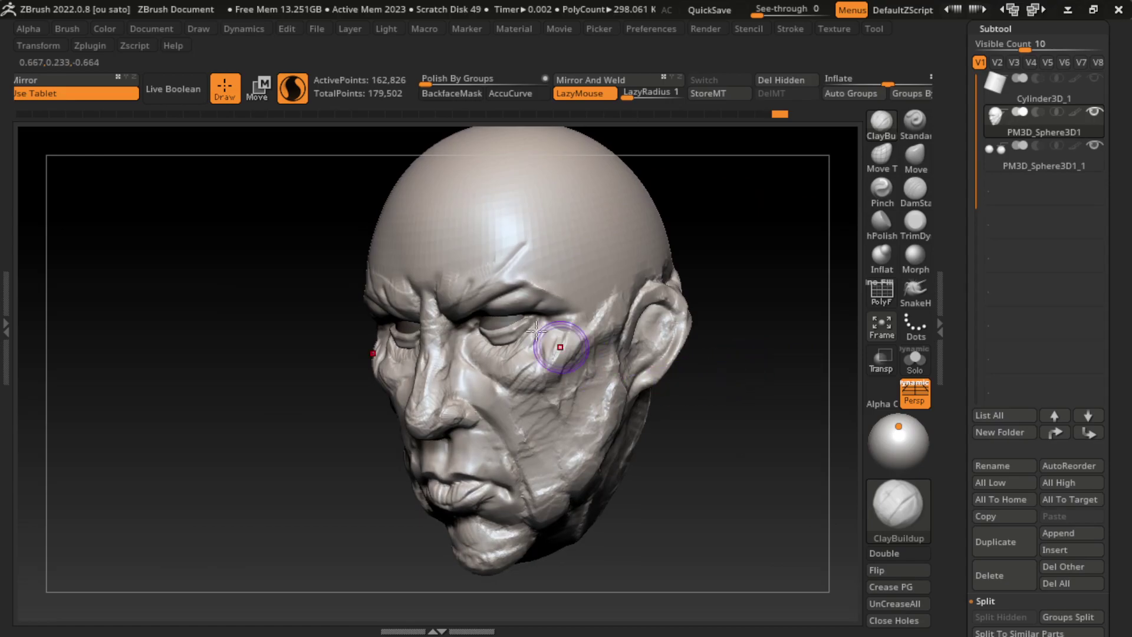
click(152, 28)
mouse_move(648, 413)
mouse_down()
mouse_move(696, 437)
mouse_move(670, 332)
mouse_move(655, 351)
mouse_up()
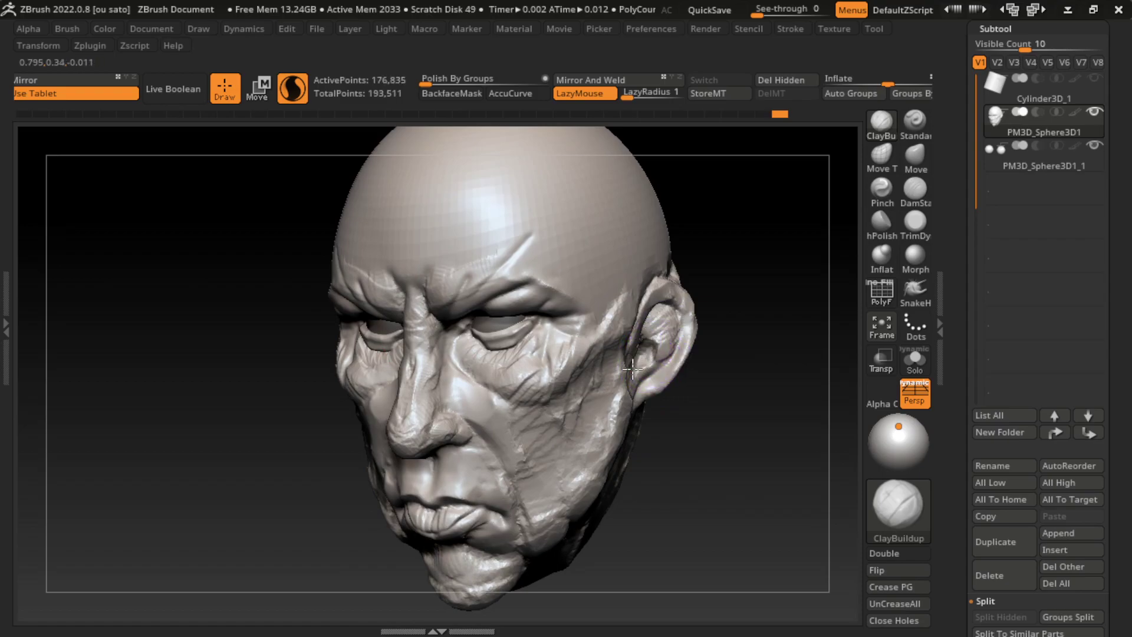
drag(632, 368, 659, 354)
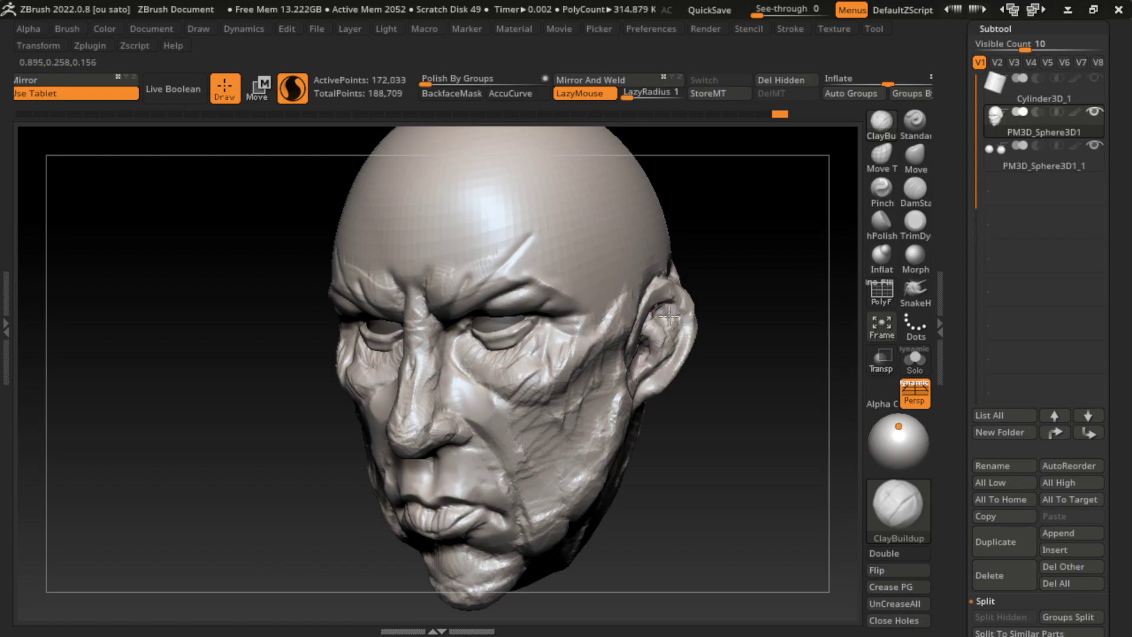
key(s)
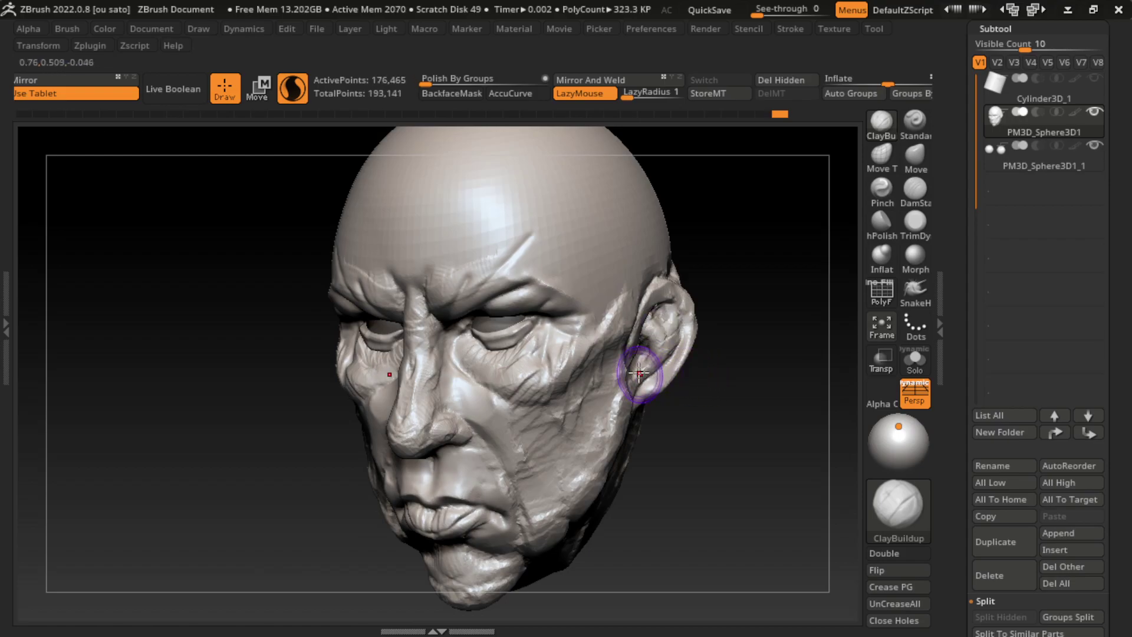
right_drag(629, 372, 671, 360)
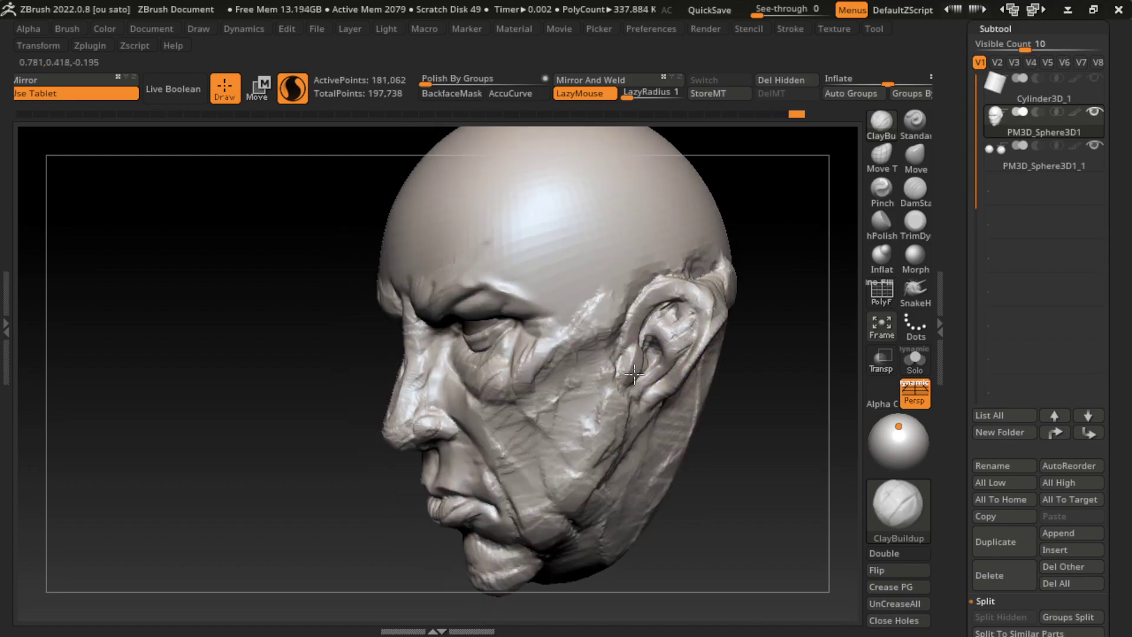
key(ctrl+z)
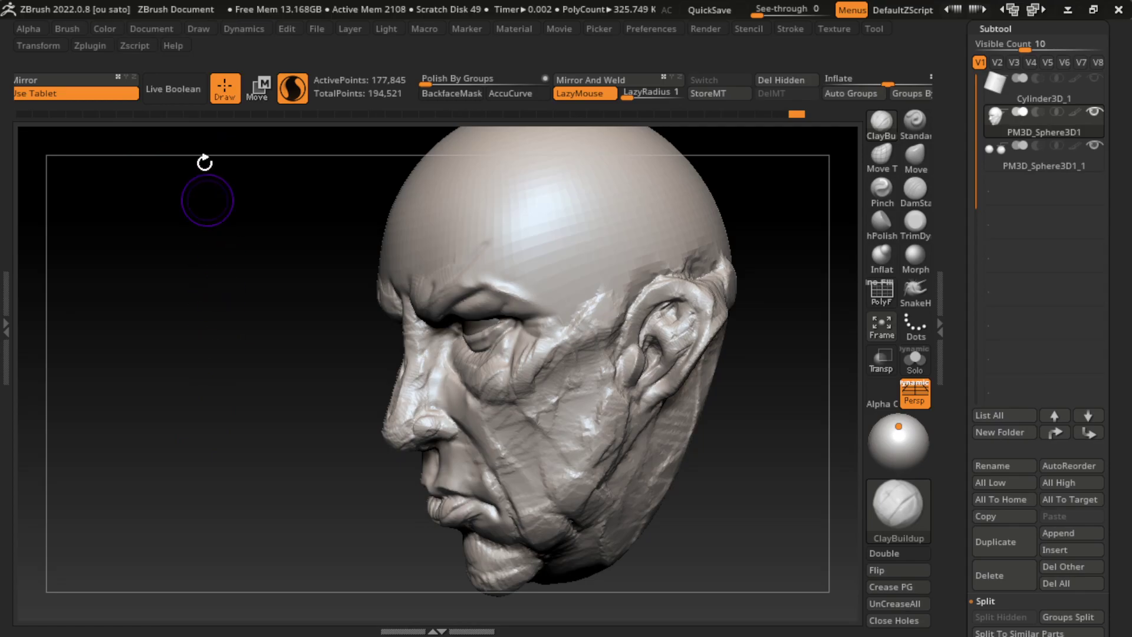
click(152, 28)
click(236, 581)
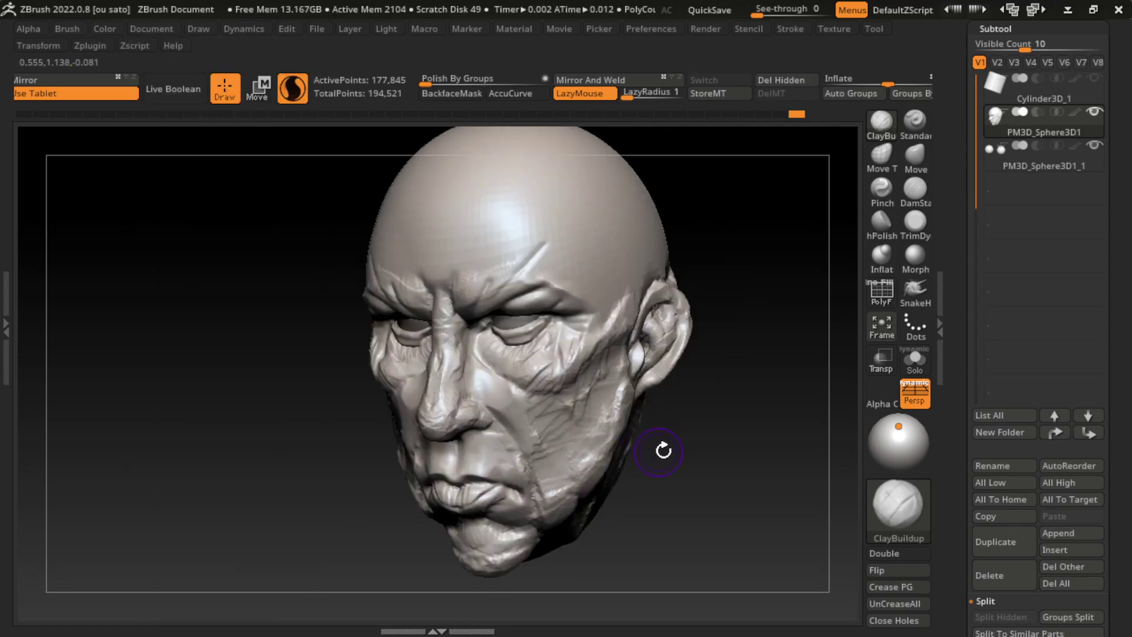
mouse_move(678, 456)
mouse_down()
mouse_move(715, 399)
mouse_move(768, 369)
mouse_up()
drag(581, 369, 581, 386)
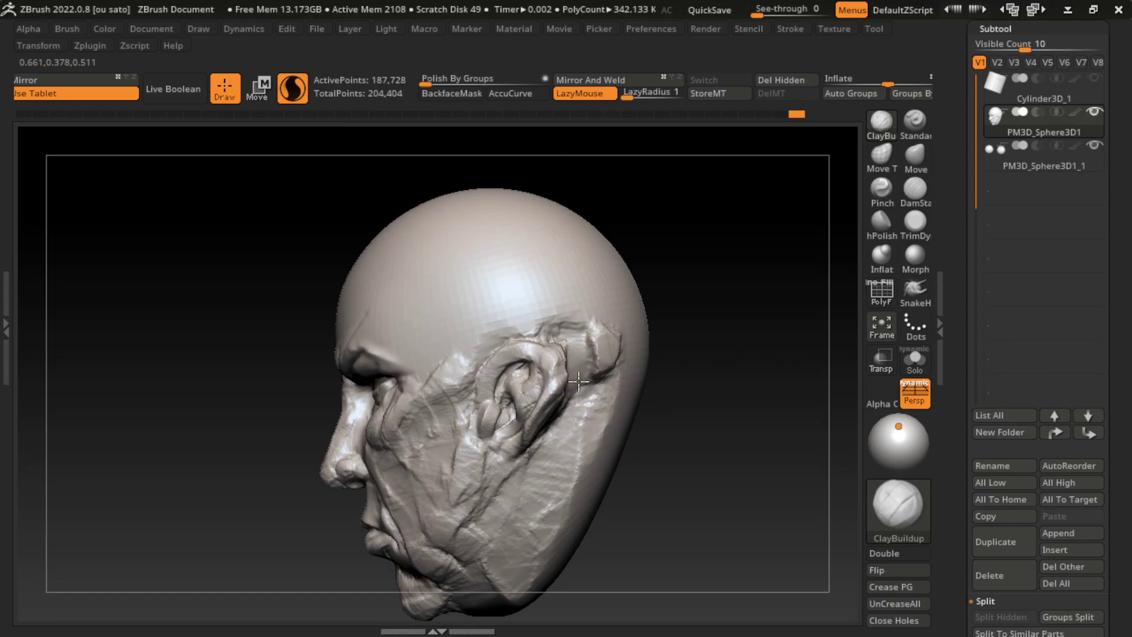
key(ctrl+z)
drag(698, 444, 707, 423)
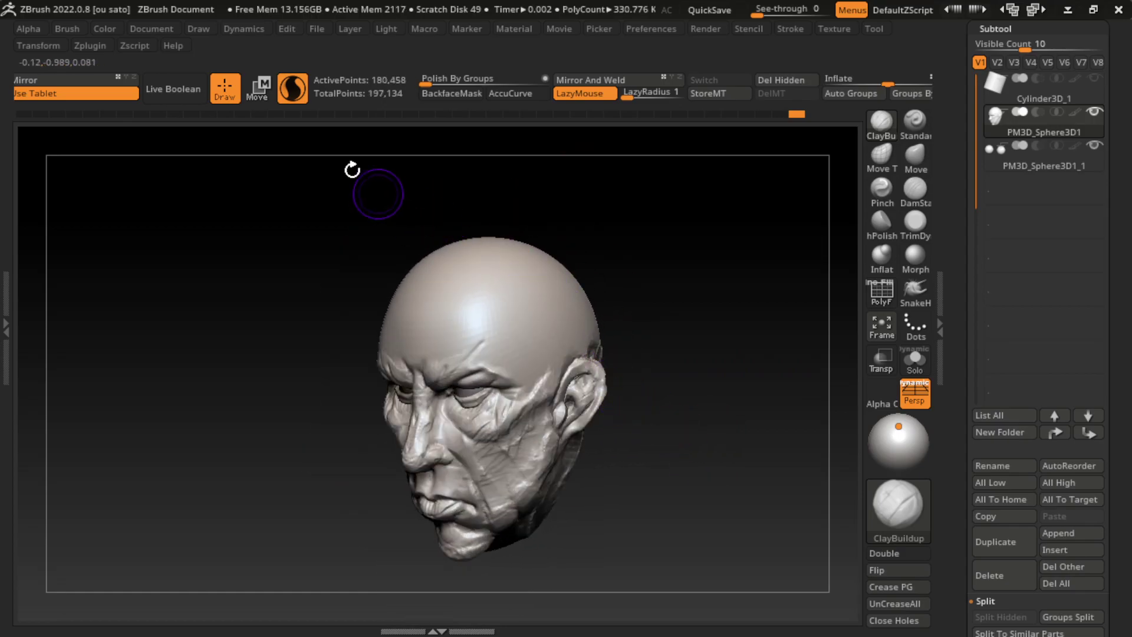
Push the lower cheek by the jaw with a larger Move brush, LazyMouse off
click(146, 27)
mouse_move(366, 513)
mouse_down()
mouse_move(680, 488)
mouse_move(831, 328)
mouse_up()
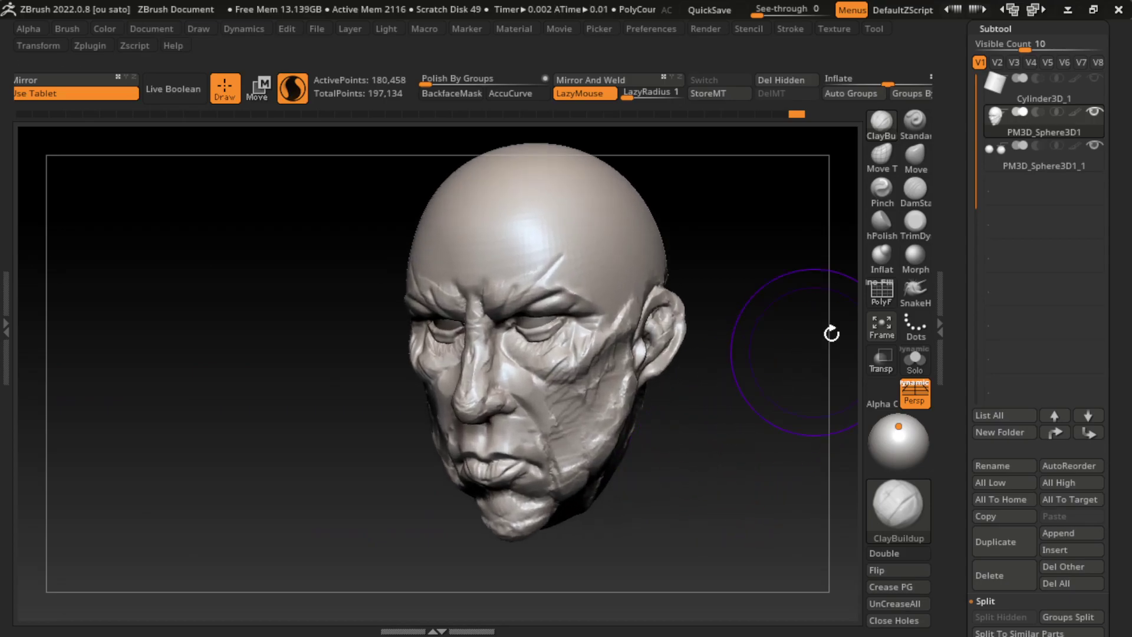
key(b)
key(m)
key(v)
drag(639, 450, 596, 433)
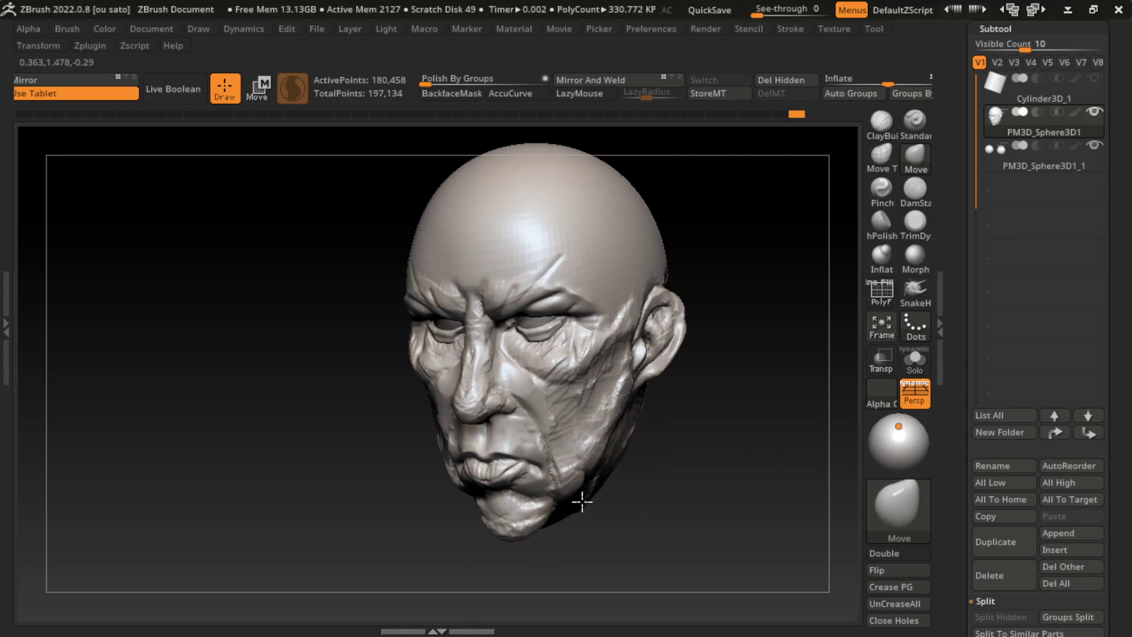
Select the MaskPen brush and rotate the head to a straight front view
mouse_move(590, 479)
mouse_down()
mouse_move(677, 342)
mouse_move(505, 467)
mouse_up()
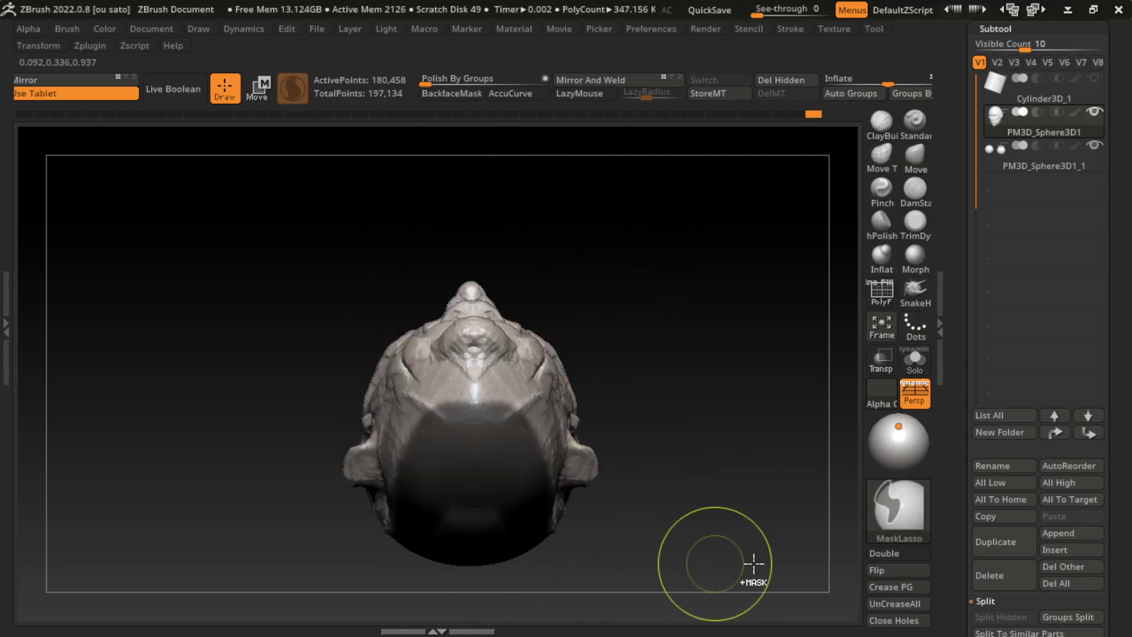
click(900, 513)
click(337, 504)
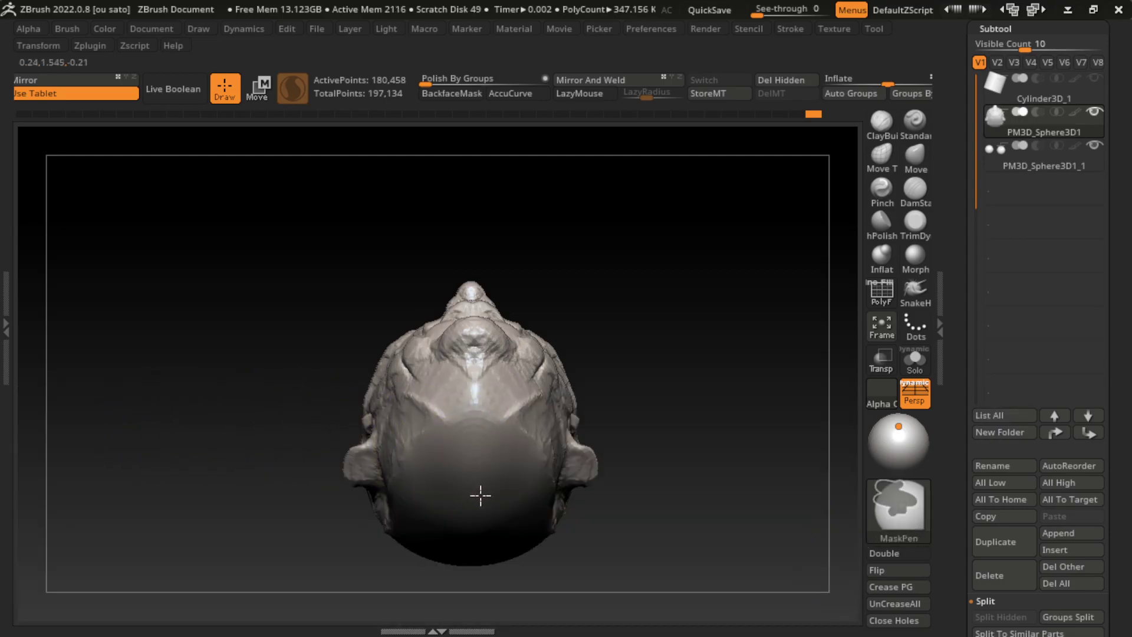
shift+drag(698, 405, 726, 473)
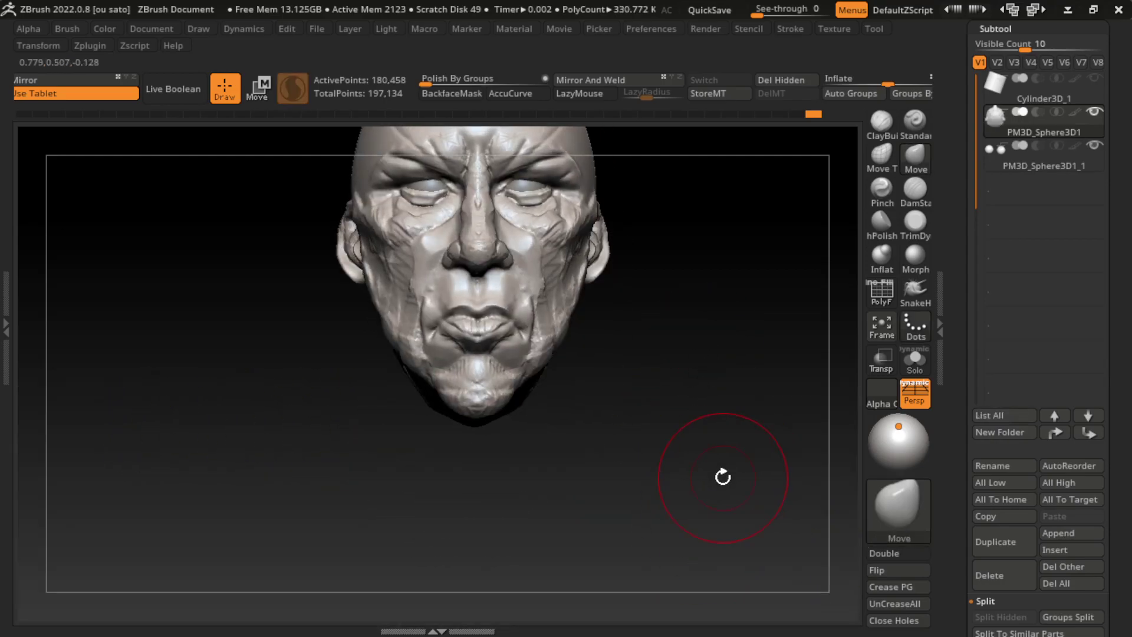
click(151, 29)
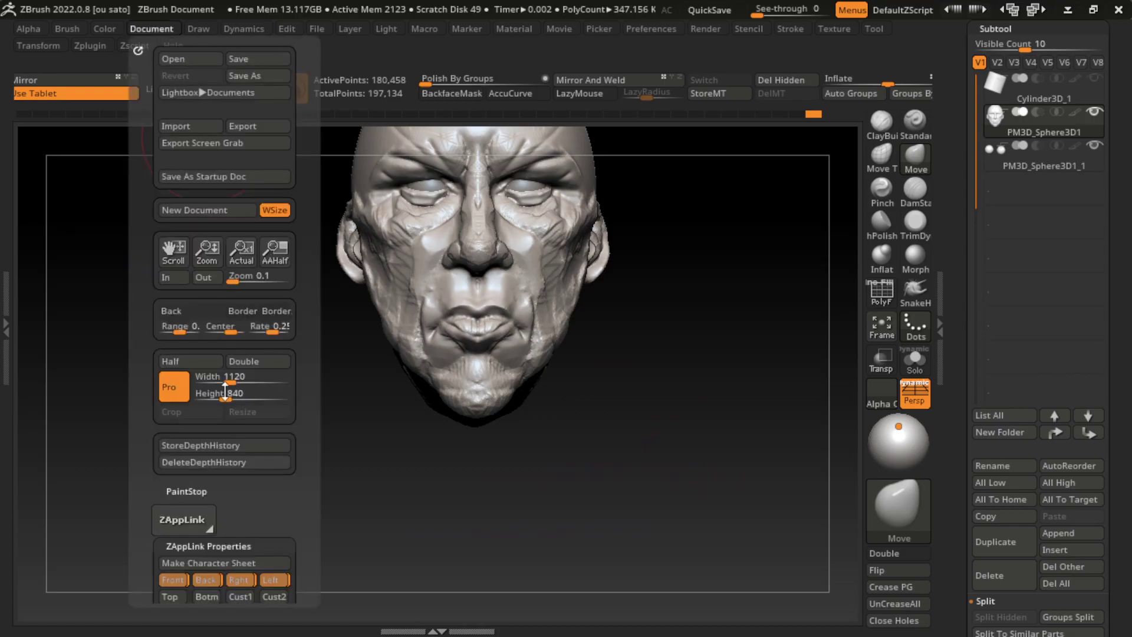
click(256, 568)
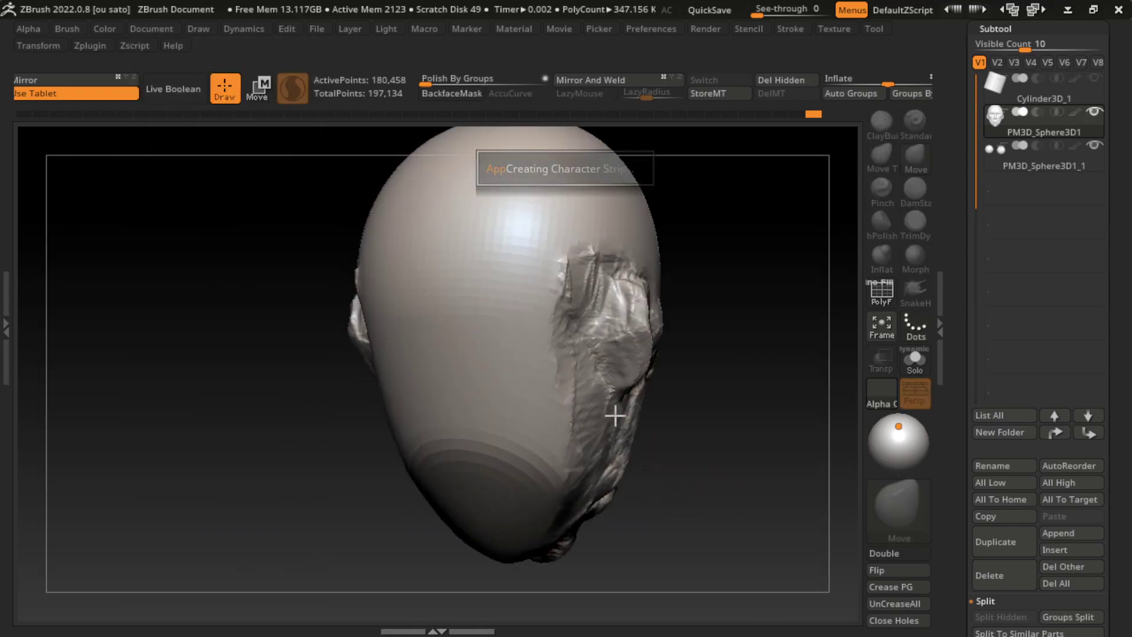
click(152, 29)
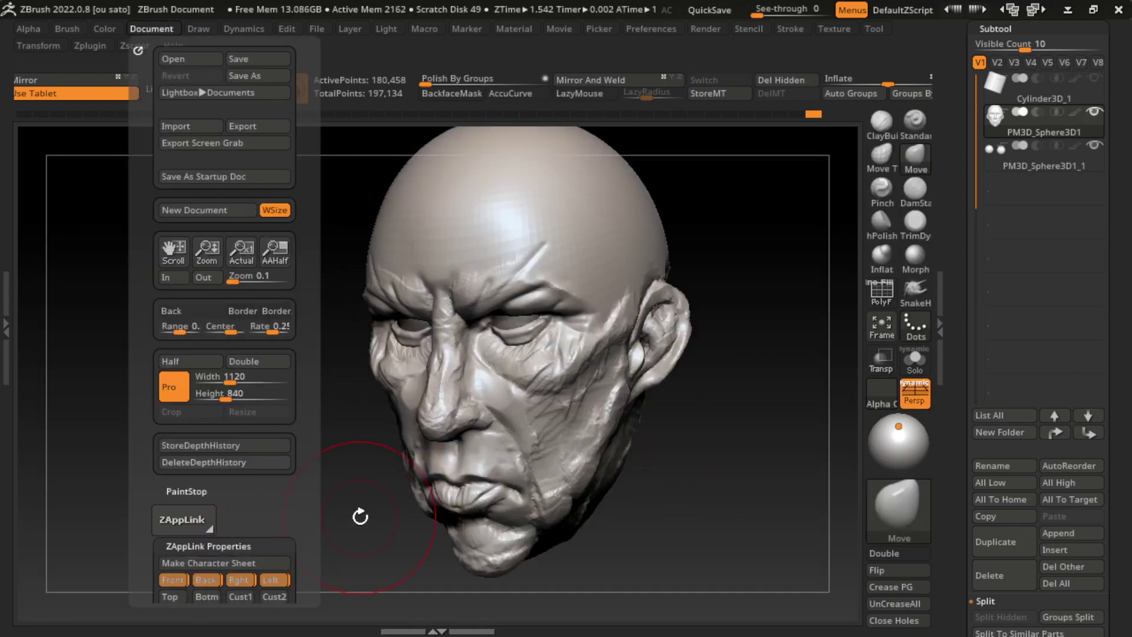
Use the Transpose gizmo at the chin to scale and lower the jaw
key(w)
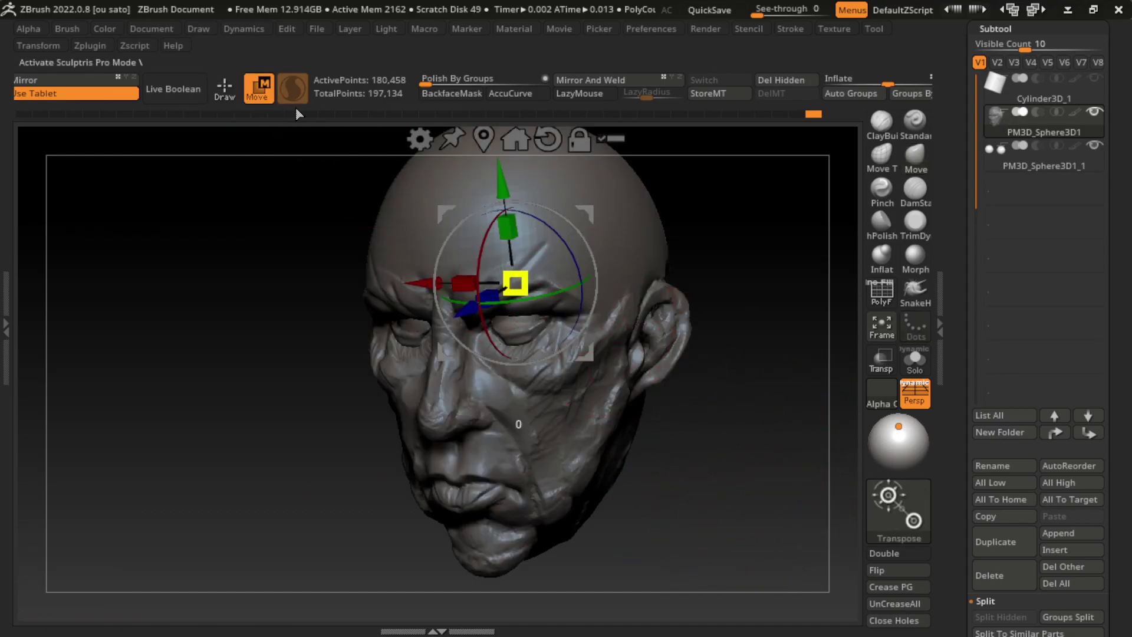
mouse_move(513, 283)
mouse_down()
mouse_move(702, 465)
mouse_move(730, 394)
mouse_up()
click(457, 225)
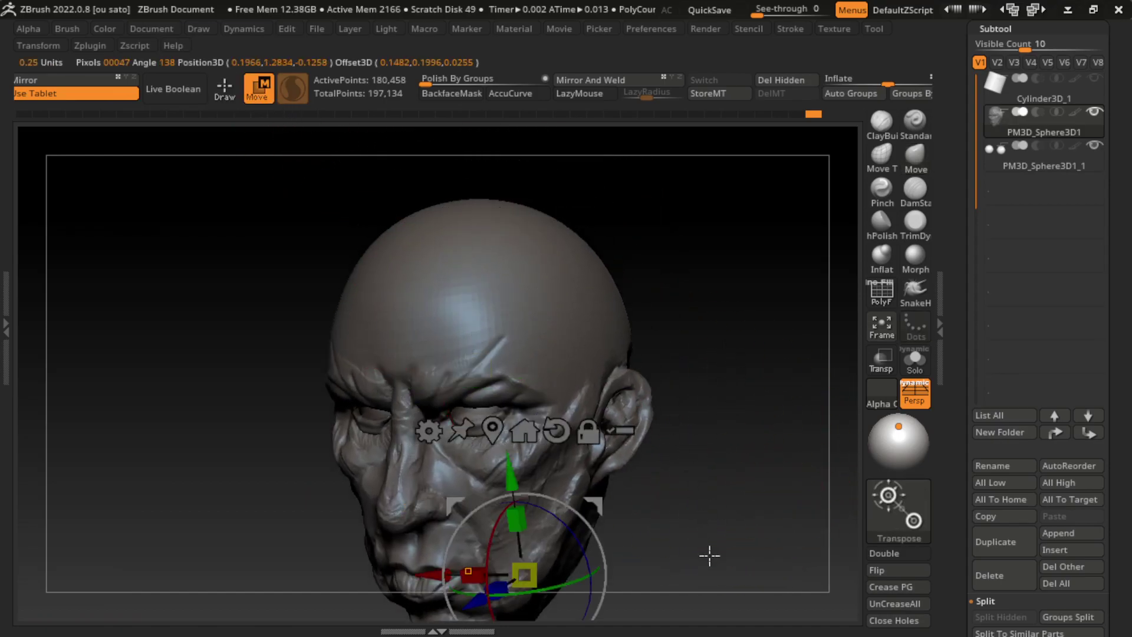
alt+drag(708, 551, 695, 366)
mouse_move(628, 401)
mouse_down()
mouse_move(600, 491)
mouse_move(617, 475)
mouse_up()
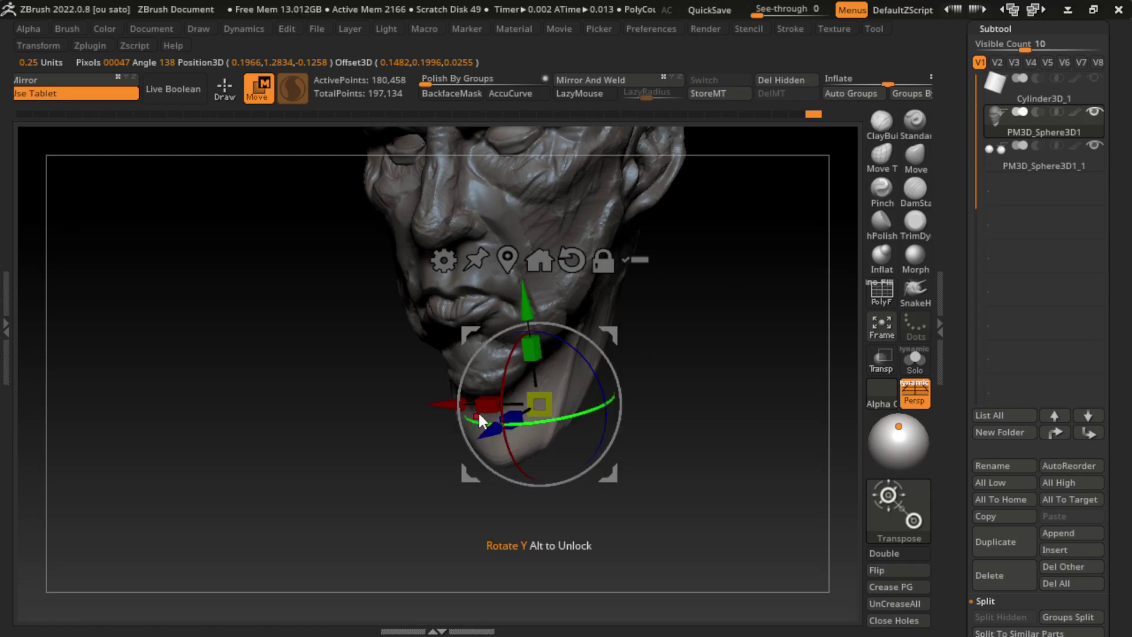
mouse_move(479, 419)
mouse_down()
mouse_move(458, 426)
mouse_move(449, 406)
mouse_up()
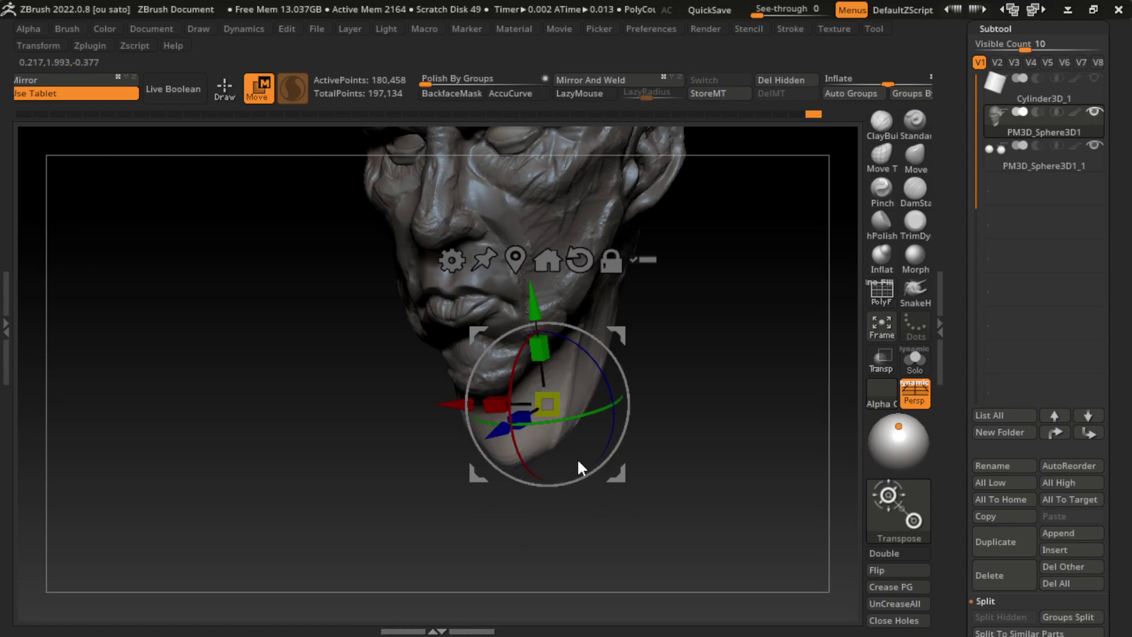
drag(539, 348, 550, 380)
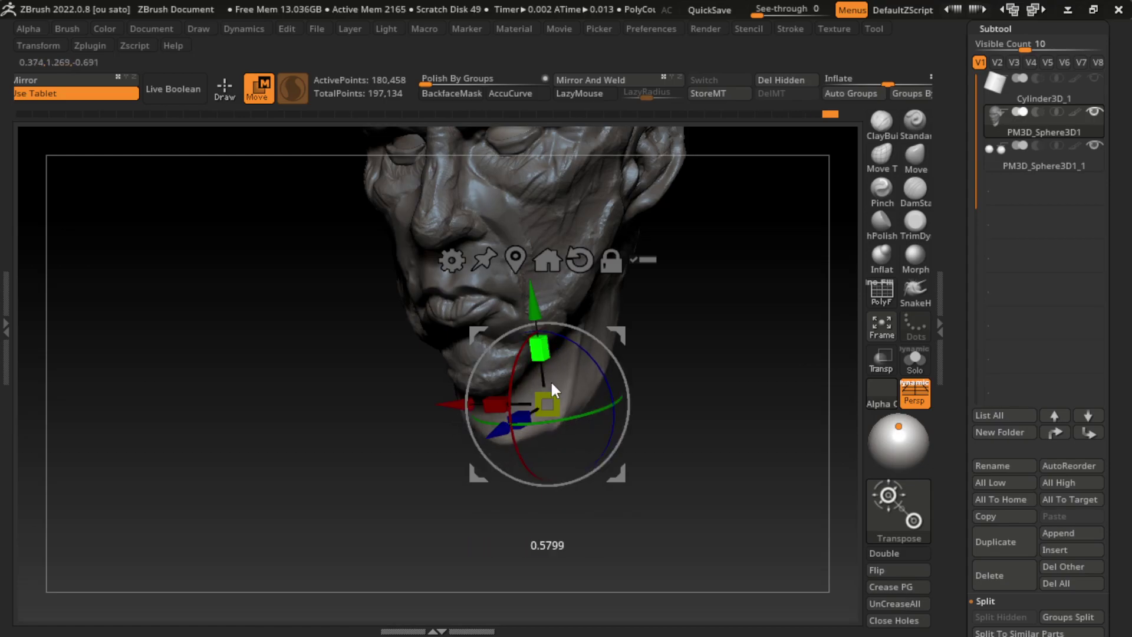
drag(537, 298, 540, 339)
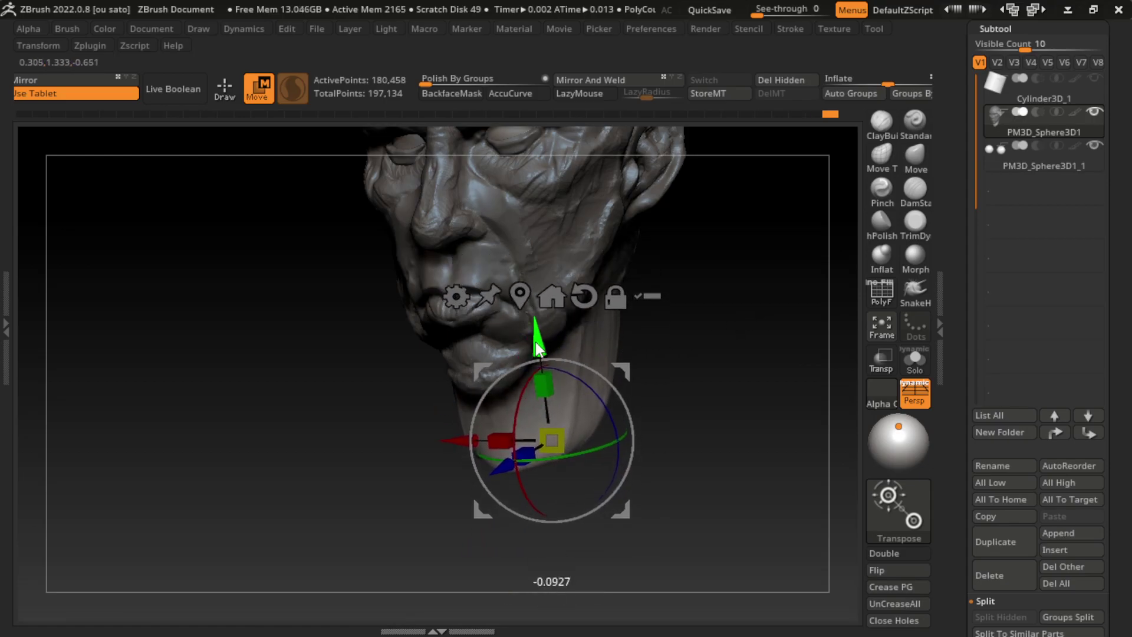
Return to Draw mode with a larger ClayBuildup brush and LazyMouse on
key(q)
key(s)
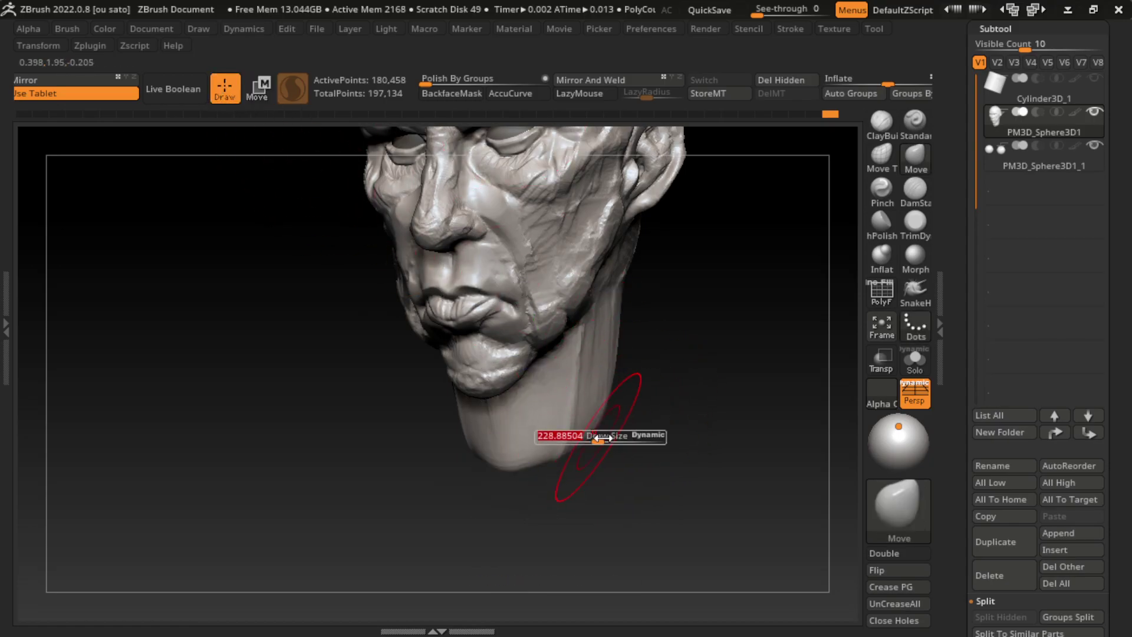
drag(608, 435, 640, 435)
key(s)
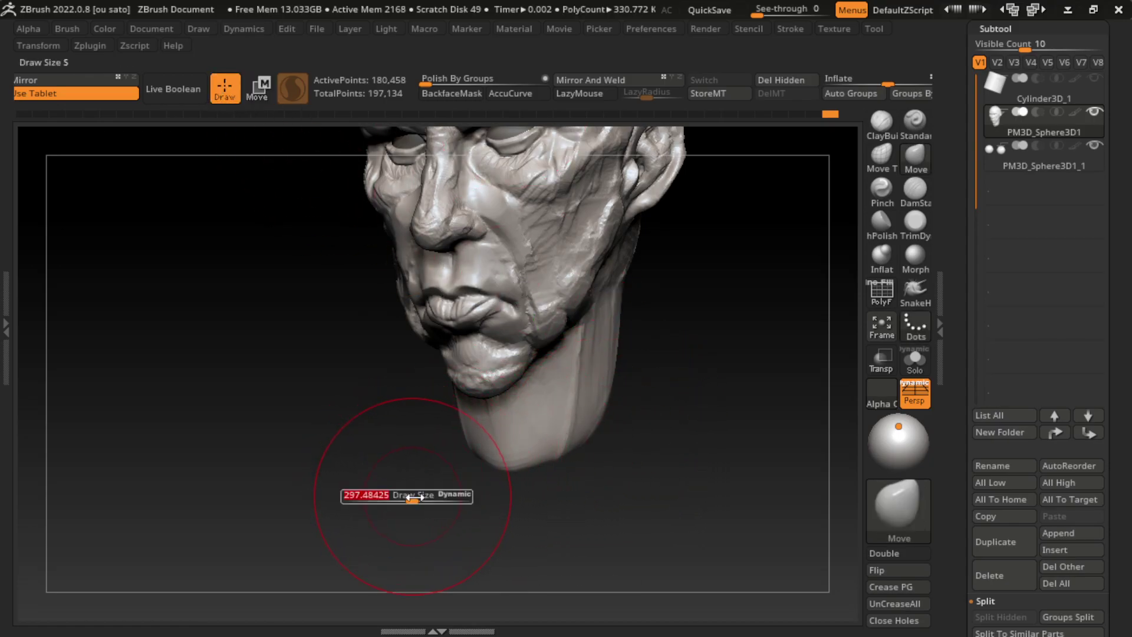
key(b)
key(c)
key(b)
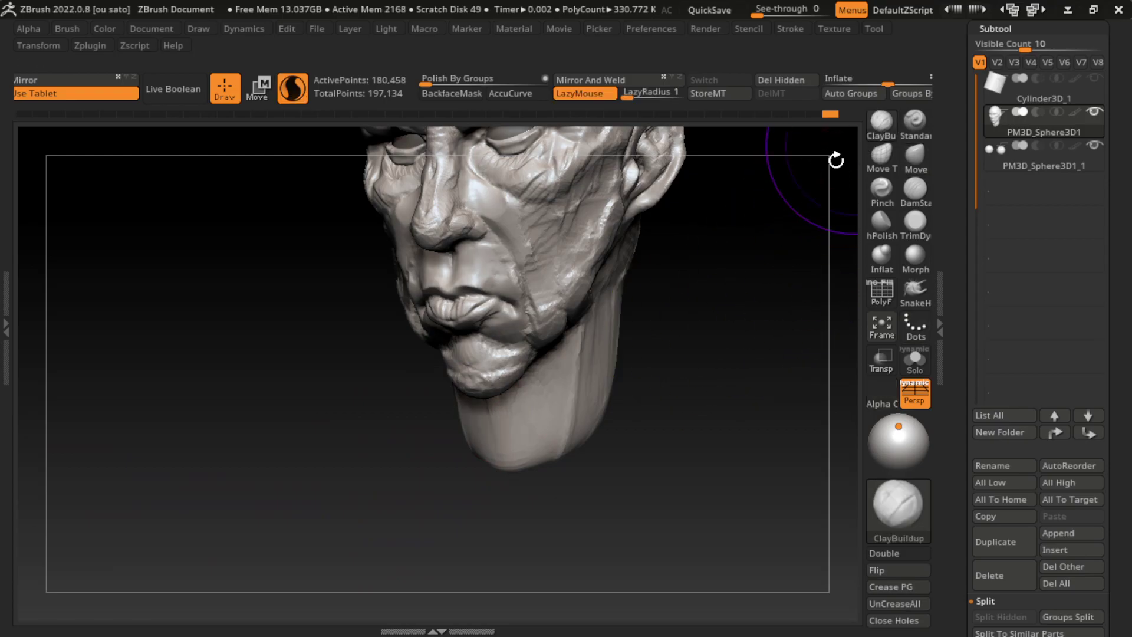
drag(539, 462, 558, 473)
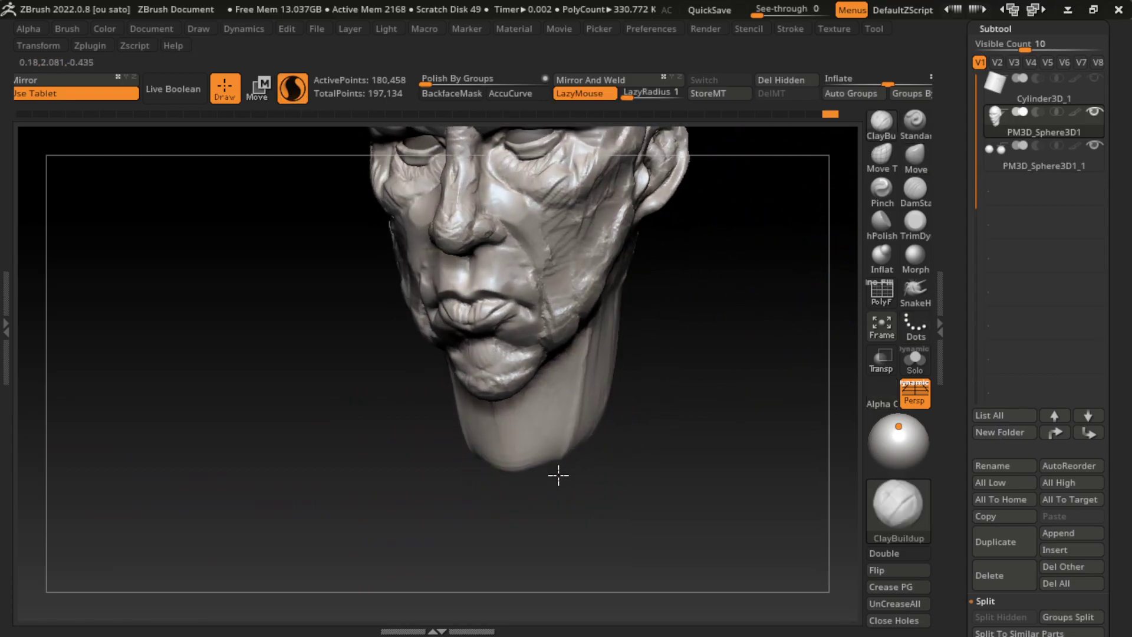
click(151, 29)
click(185, 578)
Mask the head, position the Transpose handles at the jaw, then clear the mask
drag(308, 552, 680, 394)
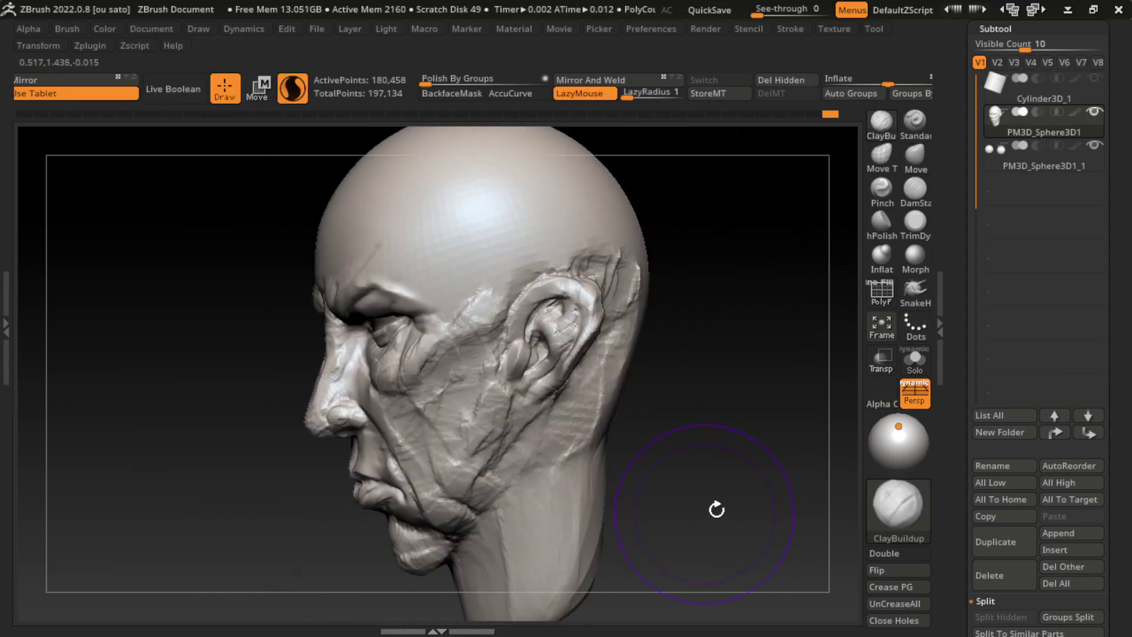
ctrl+click(680, 394)
key(w)
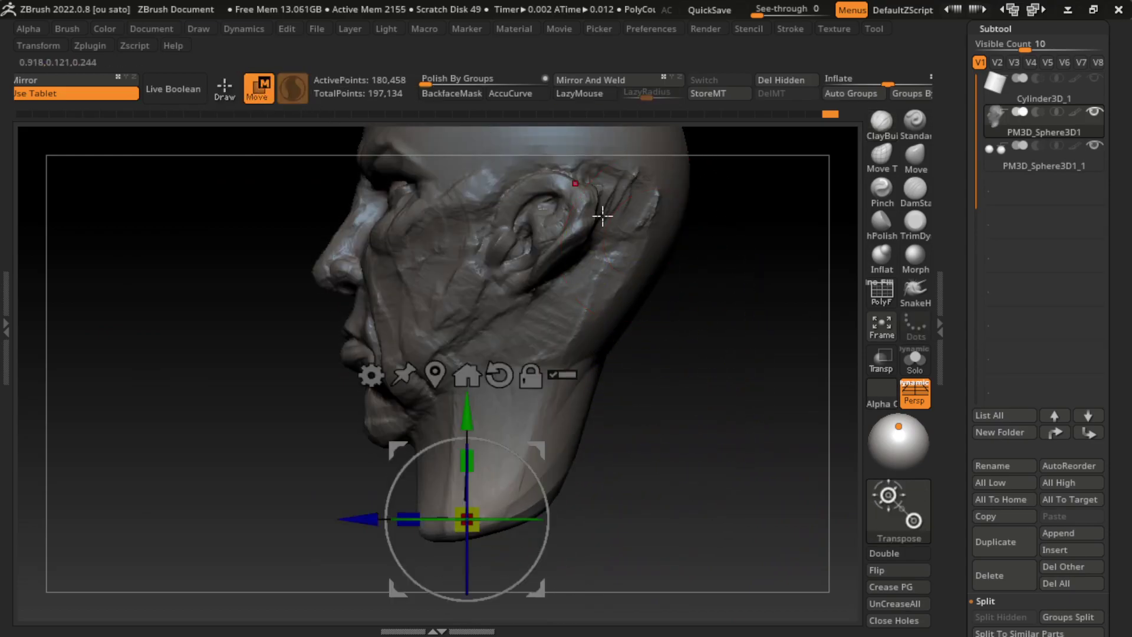
drag(371, 543, 407, 522)
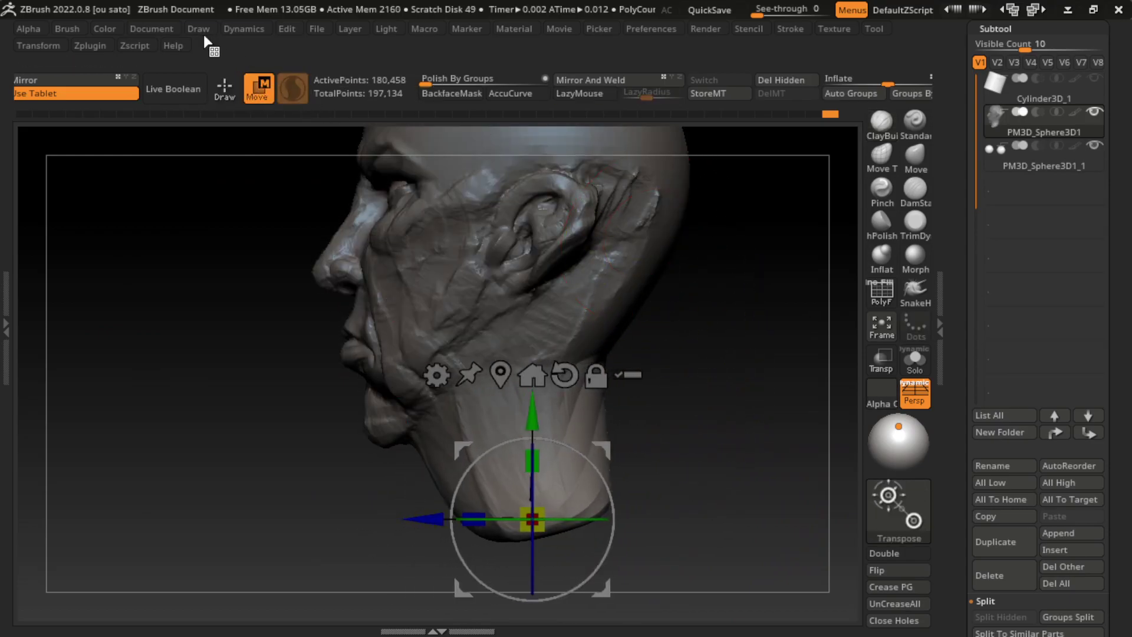
click(244, 28)
click(151, 29)
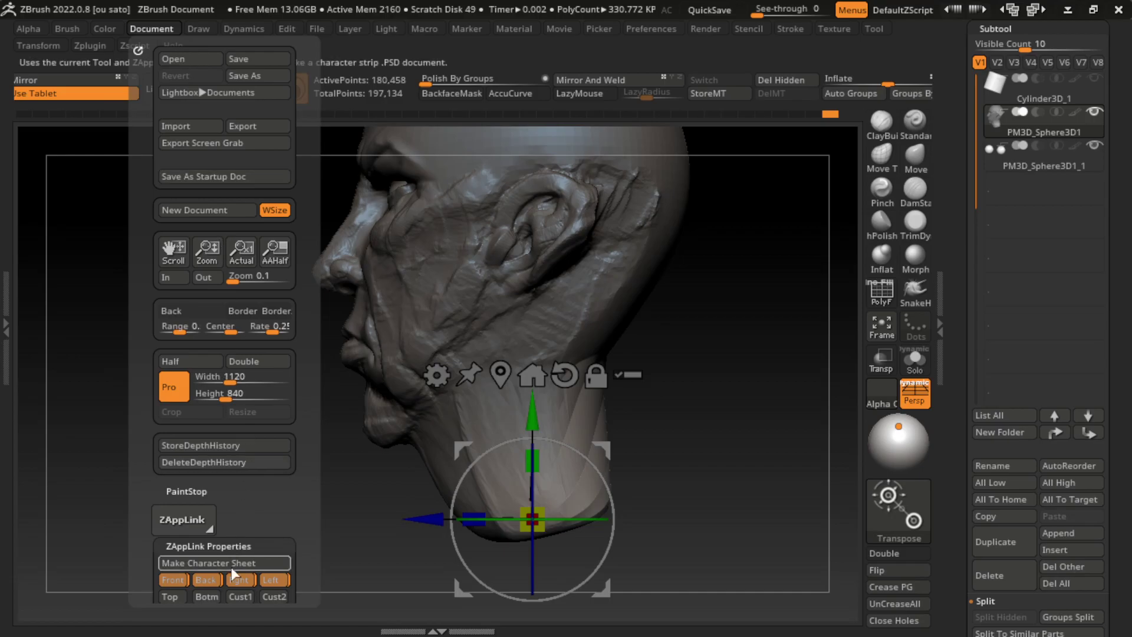
drag(589, 531, 333, 536)
mouse_move(725, 518)
ctrl+mouse_down()
mouse_move(766, 523)
mouse_move(753, 520)
ctrl+mouse_up()
Build up ClayBuildup bands down the neck sides and along the lower jaw edge
key(q)
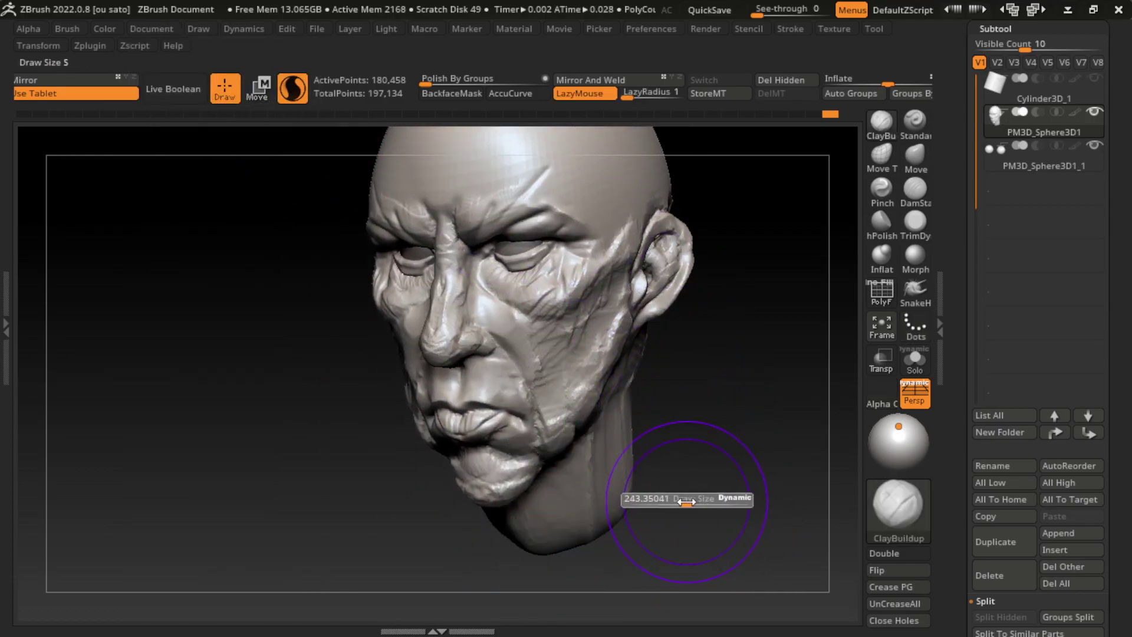
mouse_move(675, 505)
mouse_down()
mouse_move(674, 484)
mouse_move(678, 516)
mouse_move(625, 536)
mouse_move(645, 551)
mouse_move(604, 405)
mouse_up()
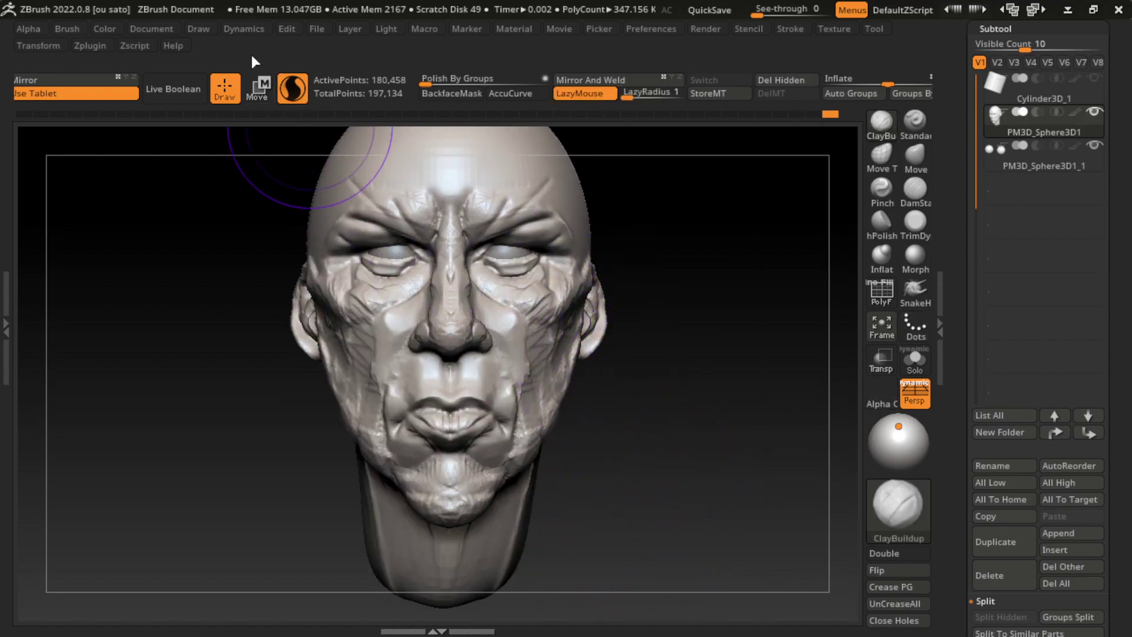
click(151, 28)
drag(673, 507, 653, 499)
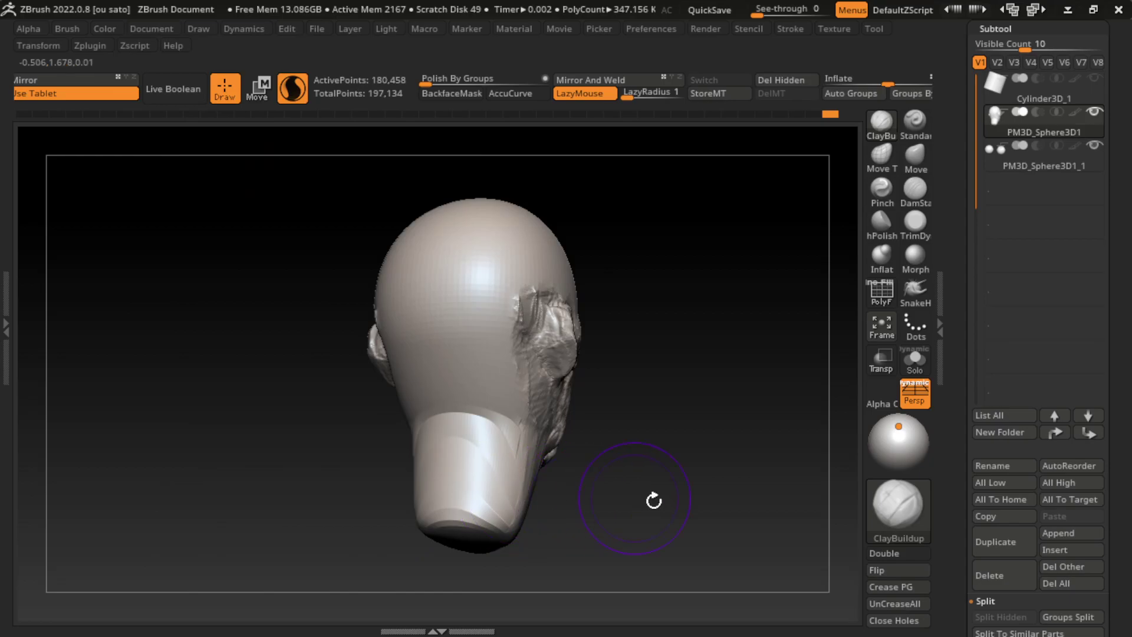
click(196, 29)
click(155, 29)
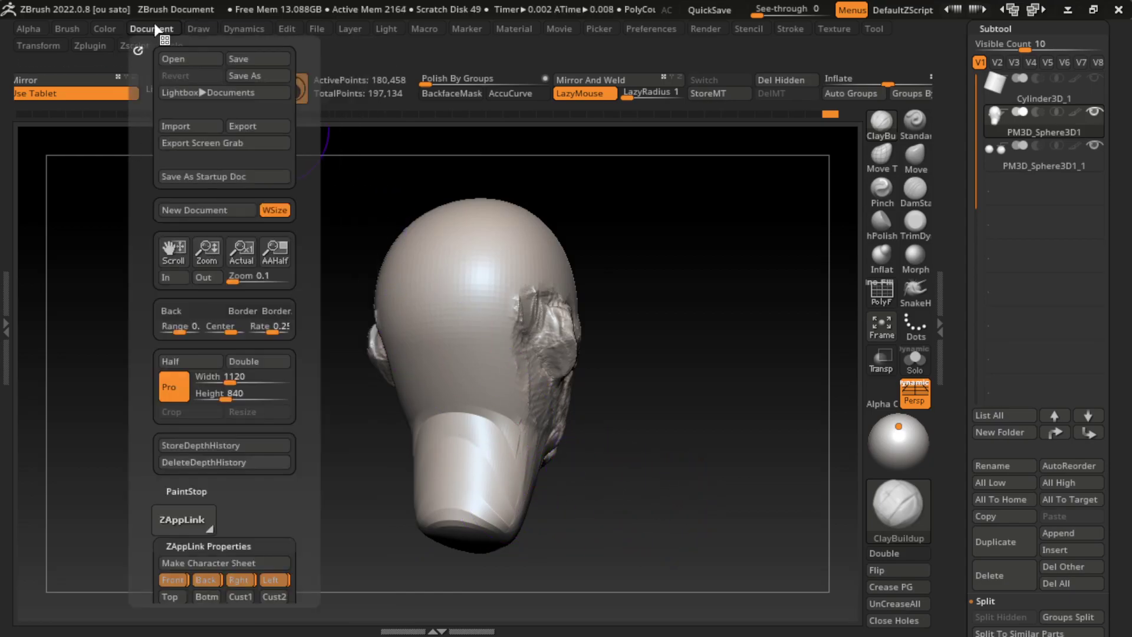
key(s)
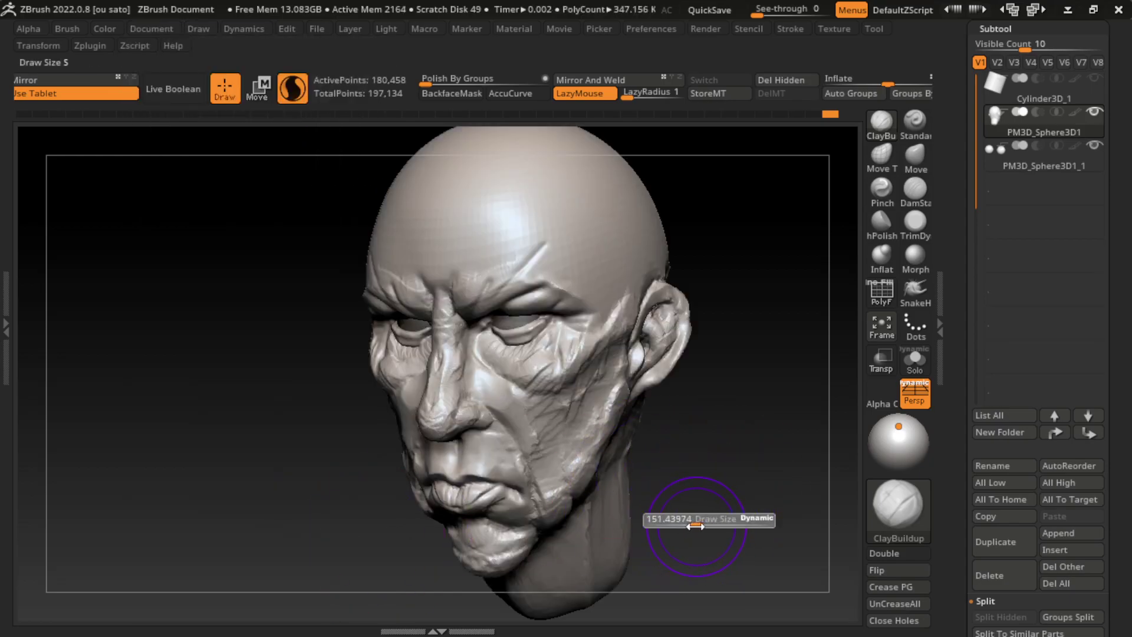
drag(723, 490, 519, 466)
mouse_move(519, 407)
mouse_down()
mouse_move(525, 471)
mouse_move(513, 519)
mouse_up()
mouse_move(586, 396)
mouse_down()
mouse_move(622, 295)
mouse_move(561, 466)
mouse_up()
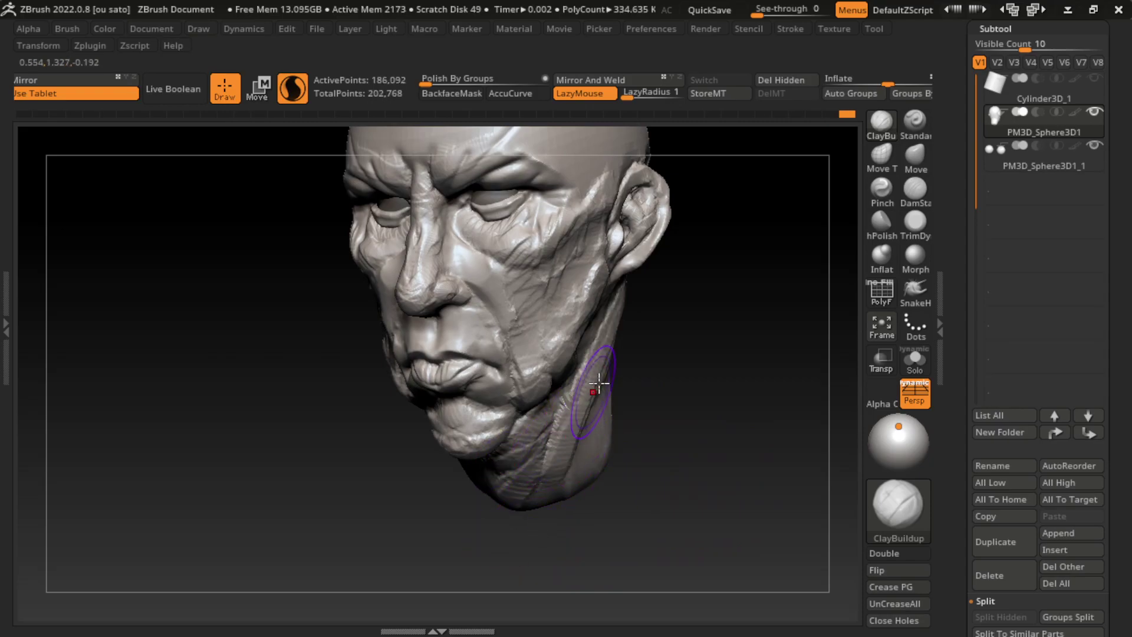
mouse_move(620, 295)
mouse_down()
mouse_move(602, 367)
mouse_move(548, 476)
mouse_move(562, 487)
mouse_up()
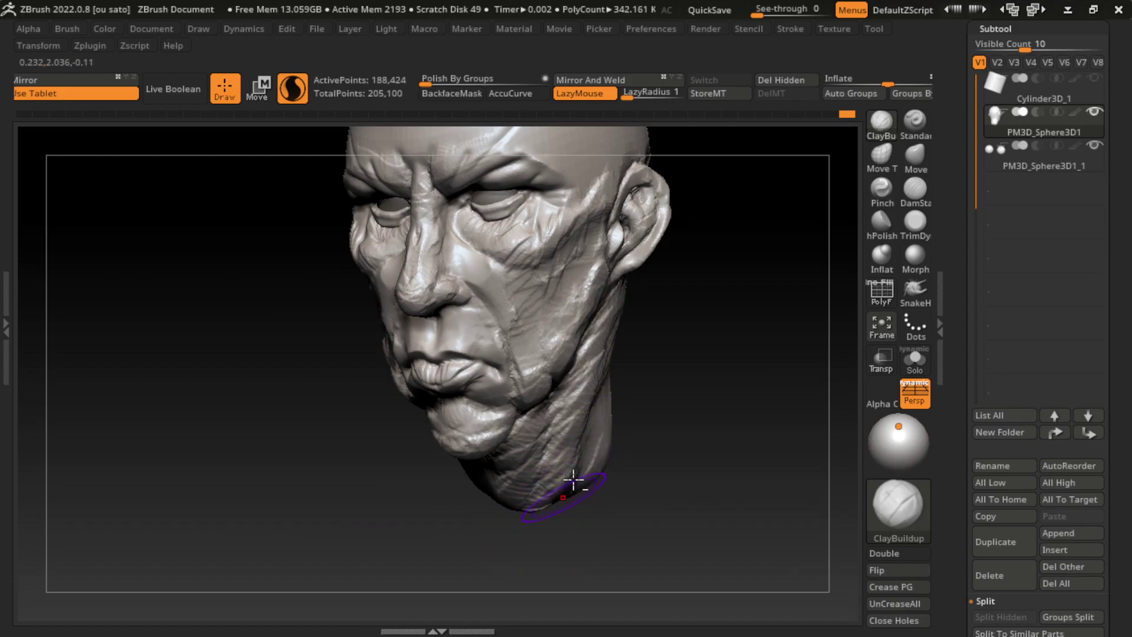
drag(590, 448, 570, 500)
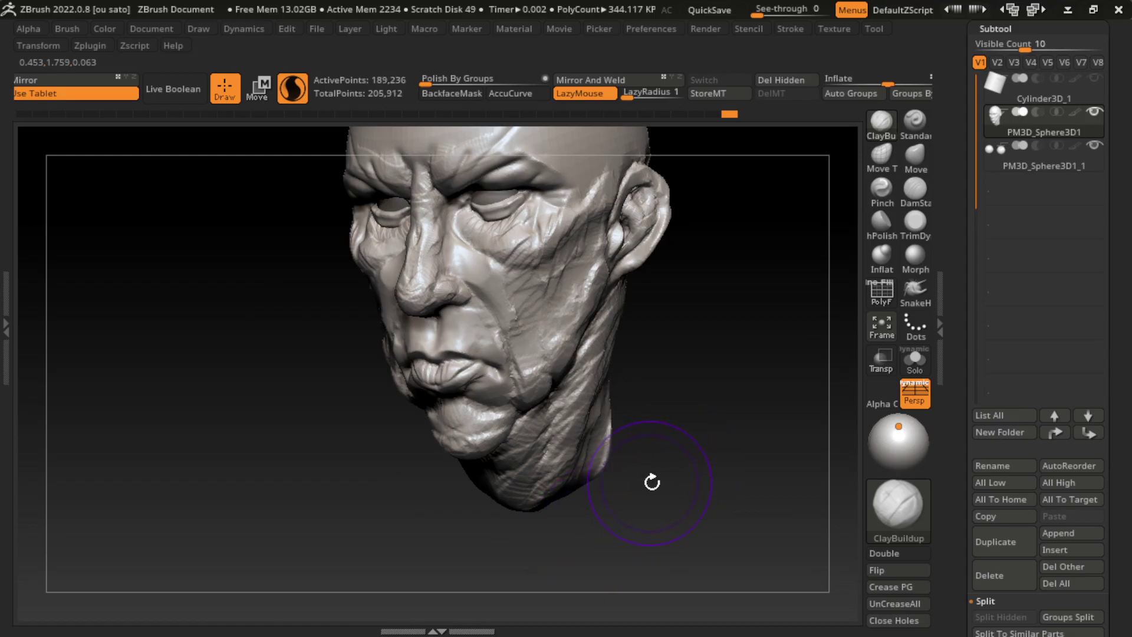
Smooth the chin and jawline, adding ridges along the jaw
drag(640, 477, 731, 521)
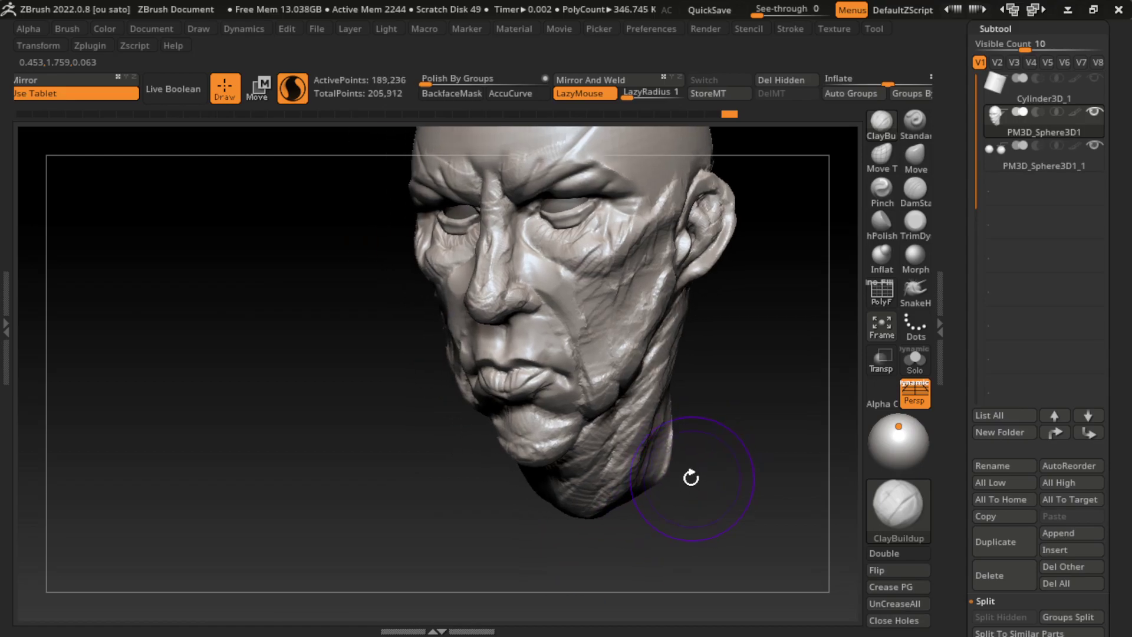
shift+drag(547, 431, 566, 495)
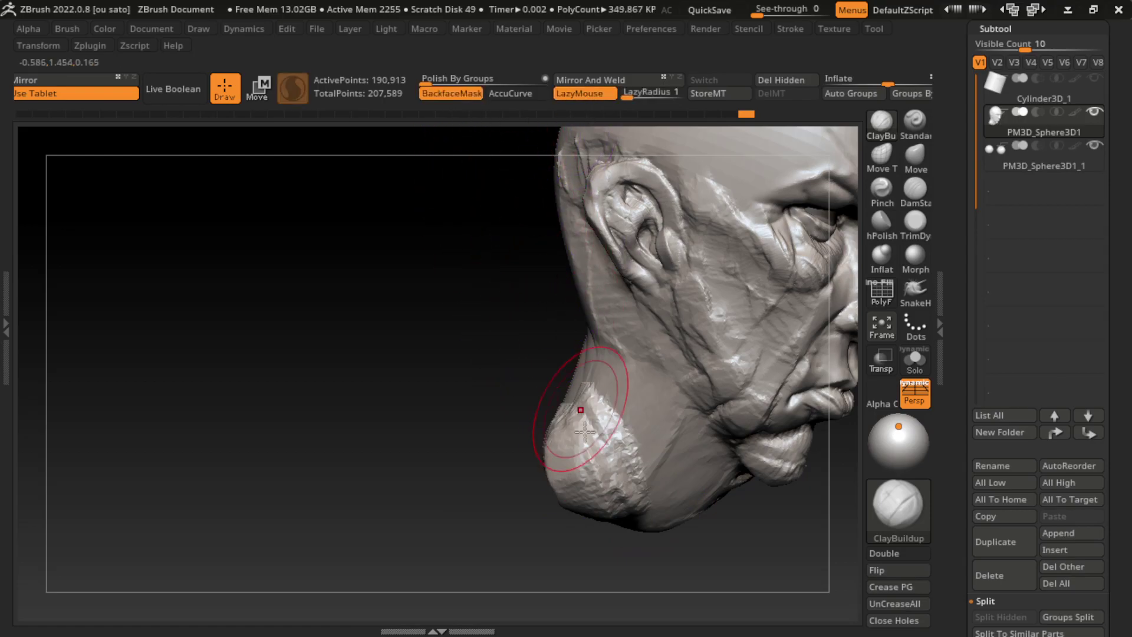
mouse_move(577, 430)
mouse_down()
mouse_move(644, 530)
mouse_move(598, 525)
mouse_move(539, 437)
mouse_up()
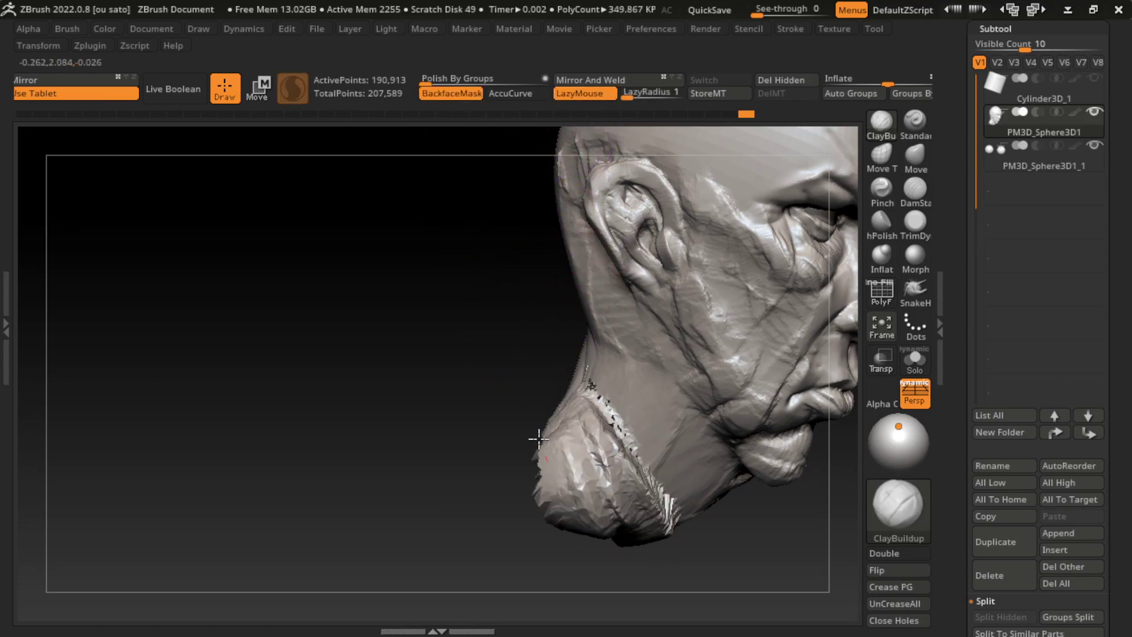
drag(480, 521, 519, 532)
mouse_move(570, 434)
shift+mouse_down()
mouse_move(669, 536)
mouse_move(632, 537)
mouse_move(530, 377)
shift+mouse_up()
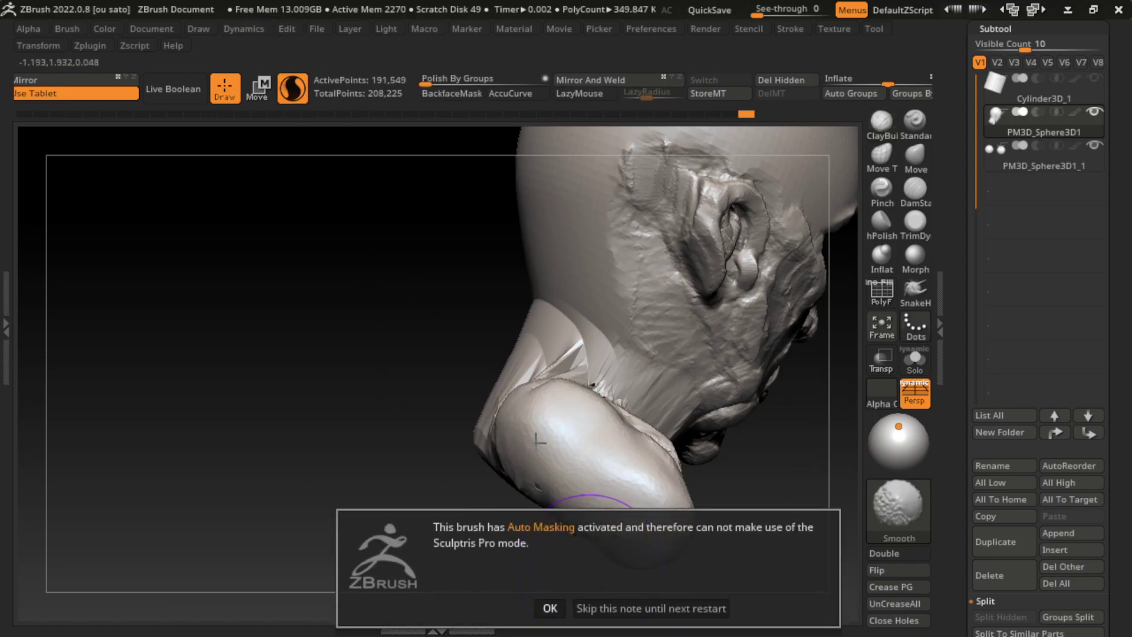
Dismiss the Auto Masking note, then build up and smooth clay on the chin and neck pouch
click(651, 608)
click(151, 29)
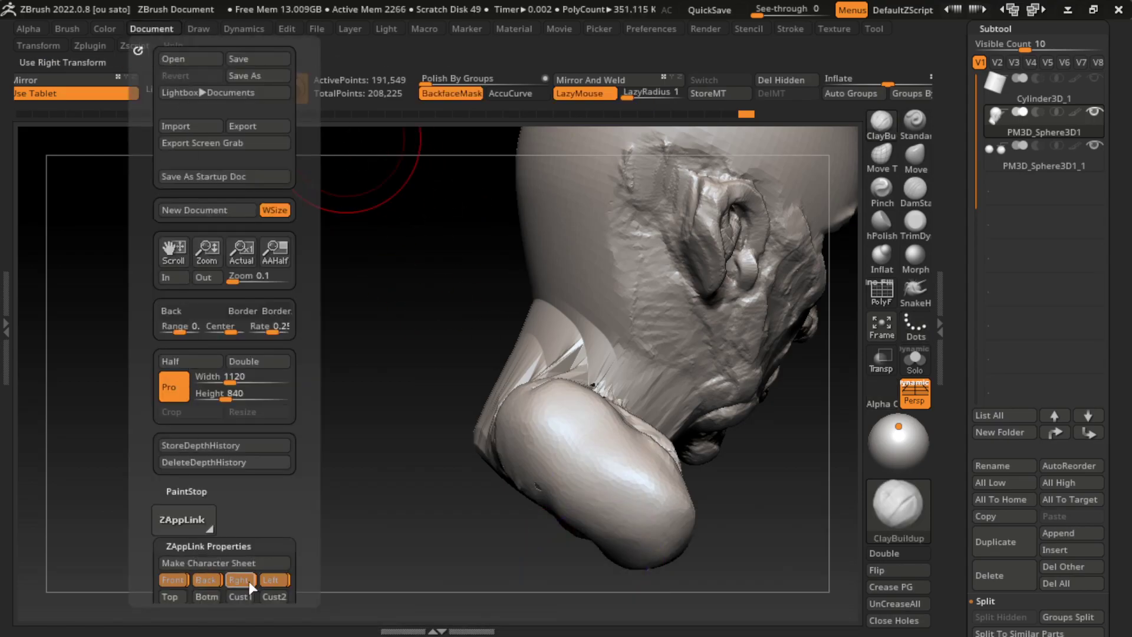
click(239, 580)
drag(678, 532, 586, 495)
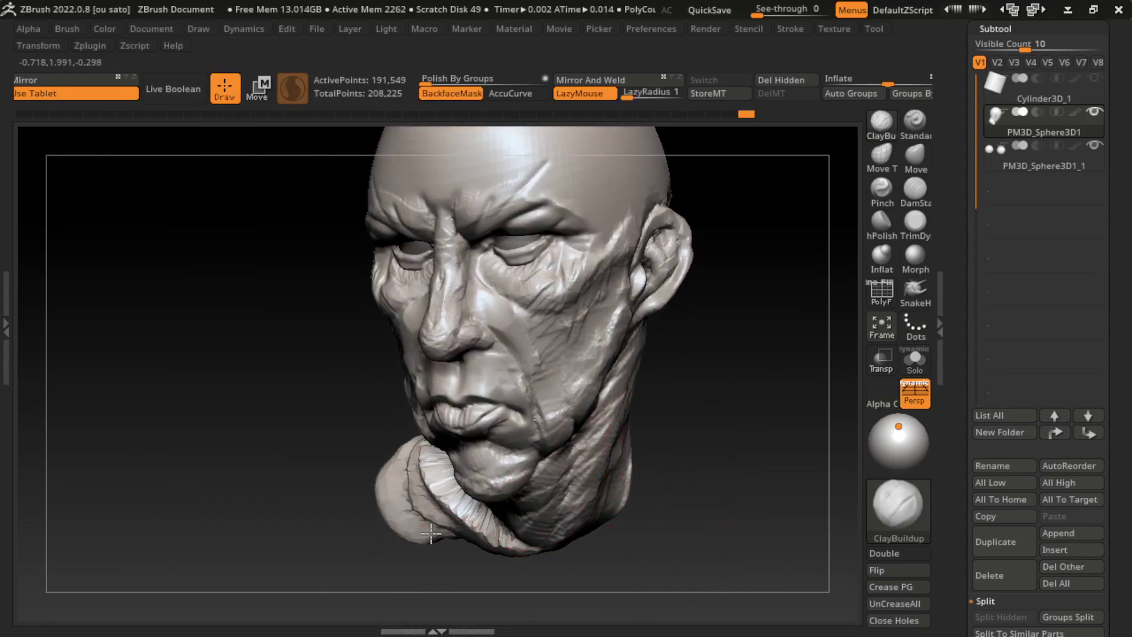
mouse_move(431, 533)
mouse_down()
mouse_move(504, 581)
mouse_move(465, 590)
mouse_move(443, 501)
mouse_move(441, 527)
mouse_move(409, 472)
mouse_up()
mouse_move(495, 555)
shift+mouse_down()
mouse_move(495, 596)
mouse_move(430, 519)
mouse_move(374, 569)
mouse_move(417, 513)
mouse_move(401, 472)
mouse_move(366, 436)
shift+mouse_up()
mouse_move(266, 507)
shift+mouse_down()
mouse_move(283, 507)
mouse_move(354, 448)
mouse_move(419, 372)
mouse_move(411, 461)
shift+mouse_up()
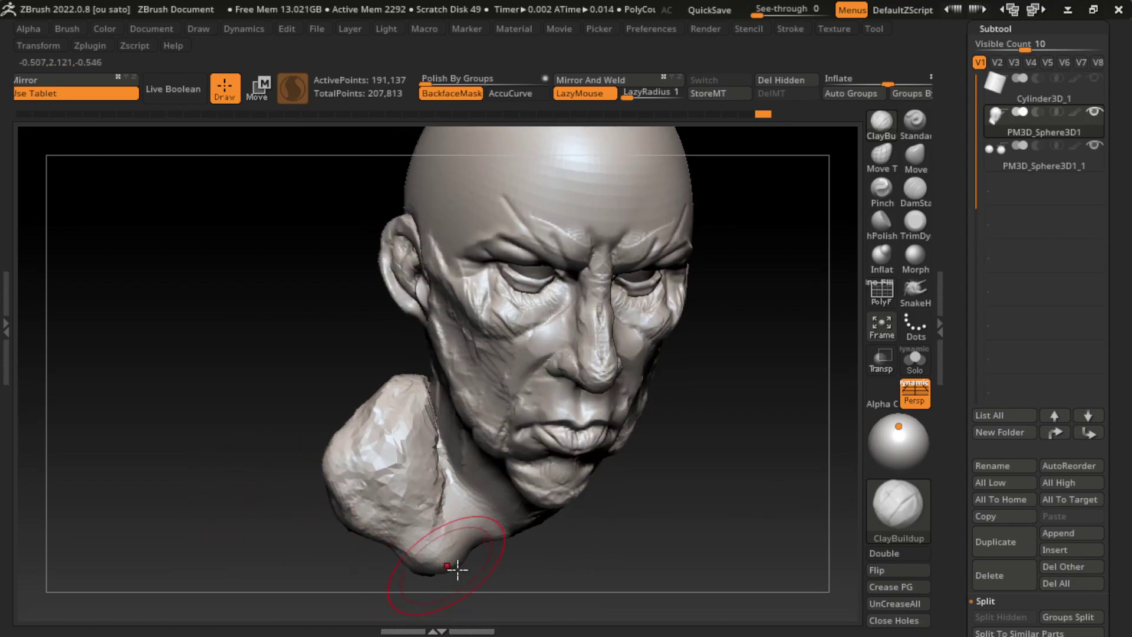
From a three-quarter view, fill out the shoulder lump, left neck side and neck base
shift+drag(454, 569, 614, 551)
click(165, 32)
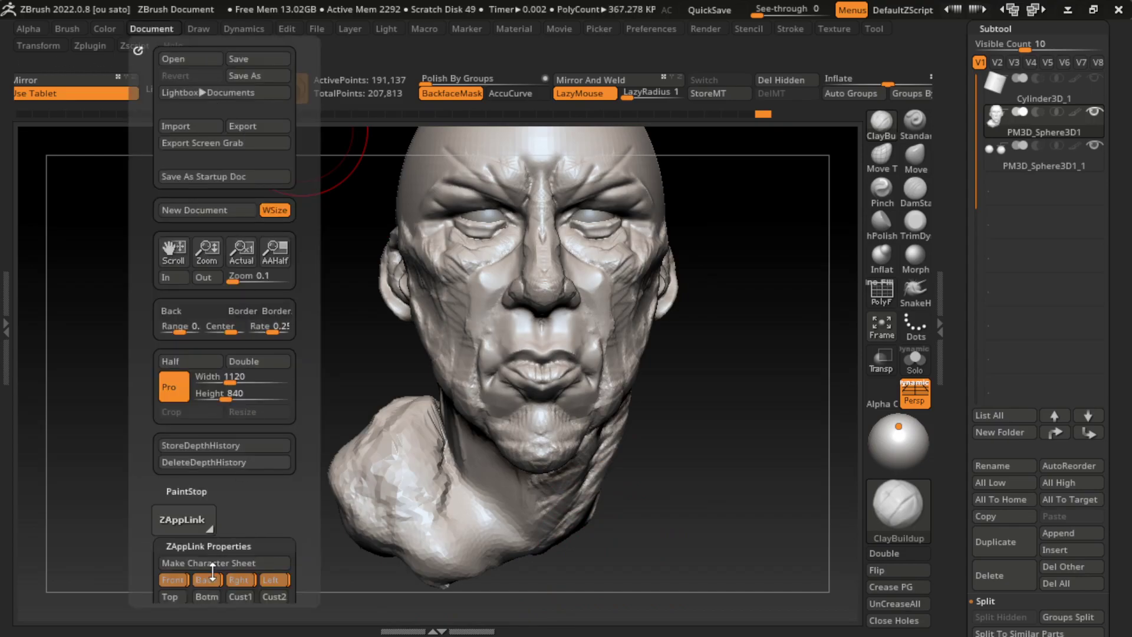
mouse_move(707, 508)
mouse_down()
mouse_move(437, 533)
mouse_move(398, 526)
mouse_move(424, 555)
mouse_up()
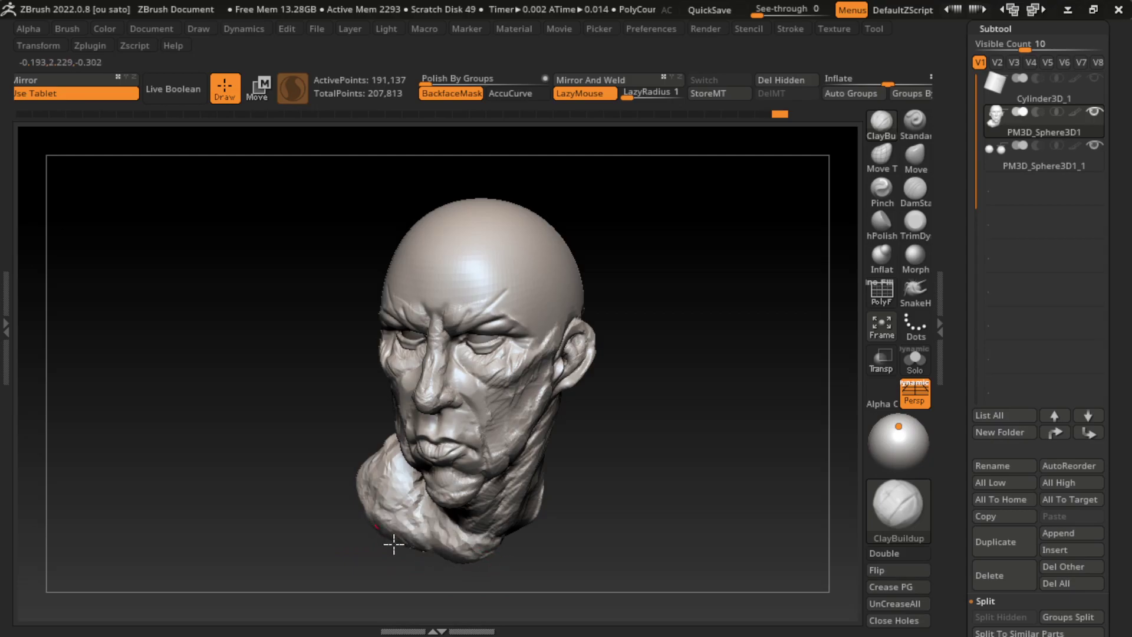
drag(467, 563, 421, 515)
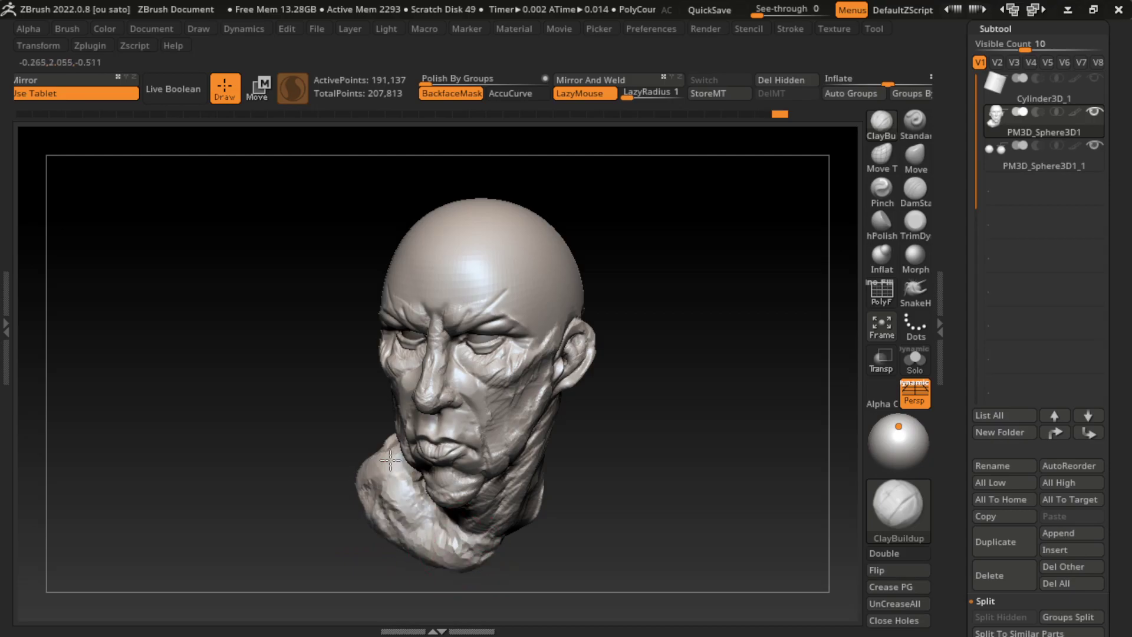
drag(364, 483, 476, 561)
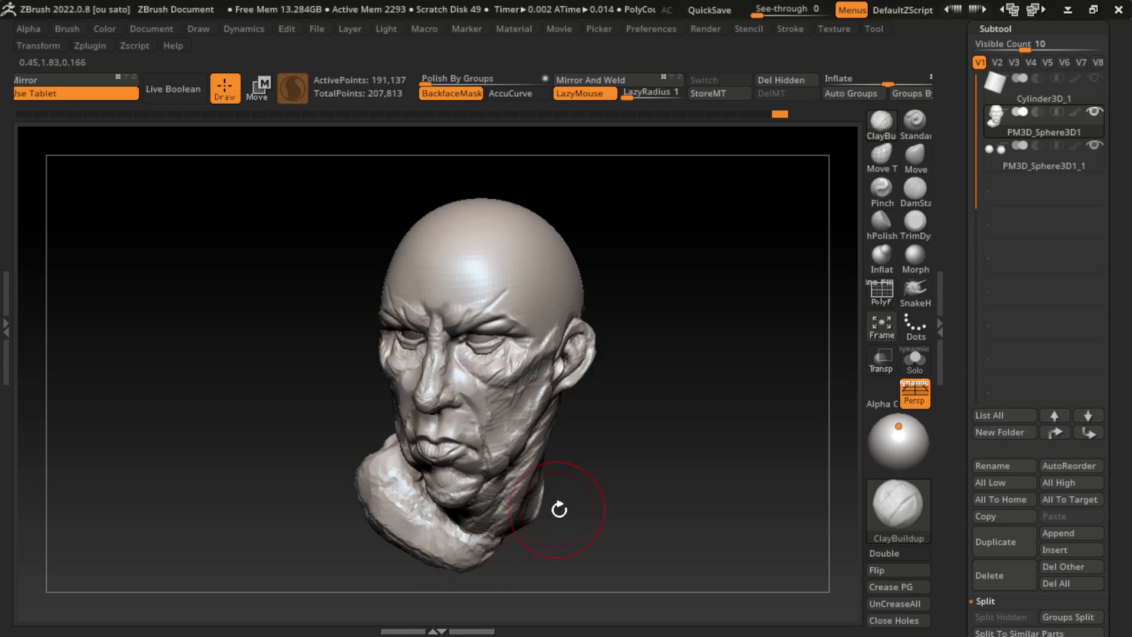
mouse_move(596, 543)
mouse_down()
mouse_move(507, 472)
mouse_move(554, 508)
mouse_move(552, 497)
mouse_move(534, 534)
mouse_move(576, 513)
mouse_move(653, 550)
mouse_move(531, 572)
mouse_move(678, 496)
mouse_move(503, 530)
mouse_move(571, 560)
mouse_move(571, 498)
mouse_move(488, 566)
mouse_move(581, 543)
mouse_up()
drag(519, 581, 541, 578)
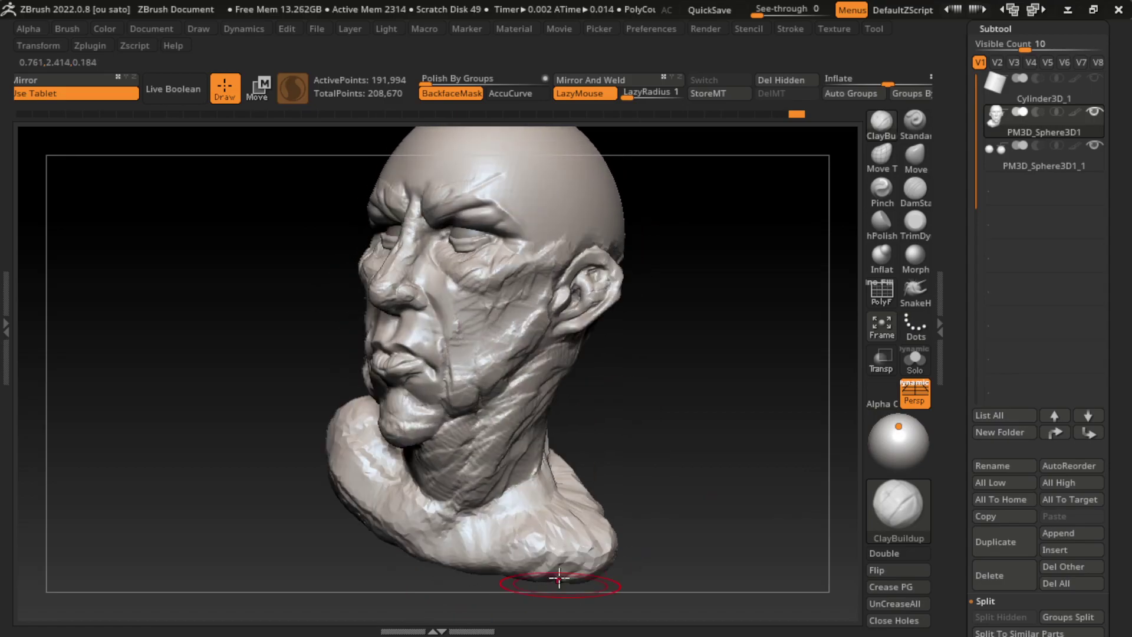
From a side view, smooth the neck and extend the clay mass on the lower-left shoulder
click(145, 31)
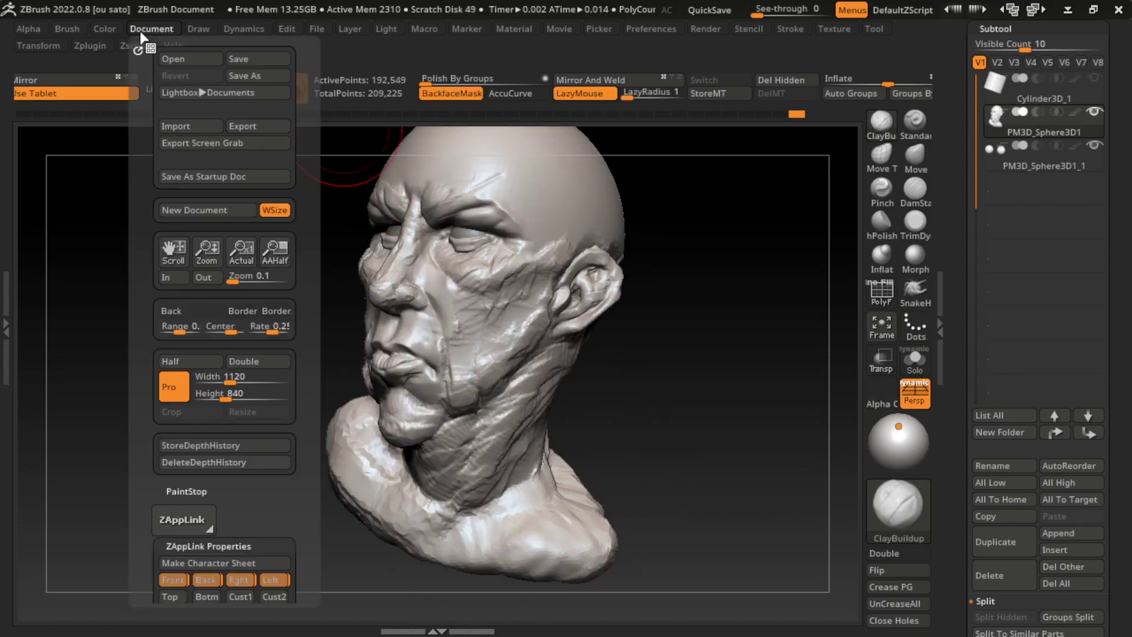
click(239, 580)
mouse_move(787, 484)
mouse_down()
mouse_move(731, 513)
mouse_move(715, 448)
mouse_up()
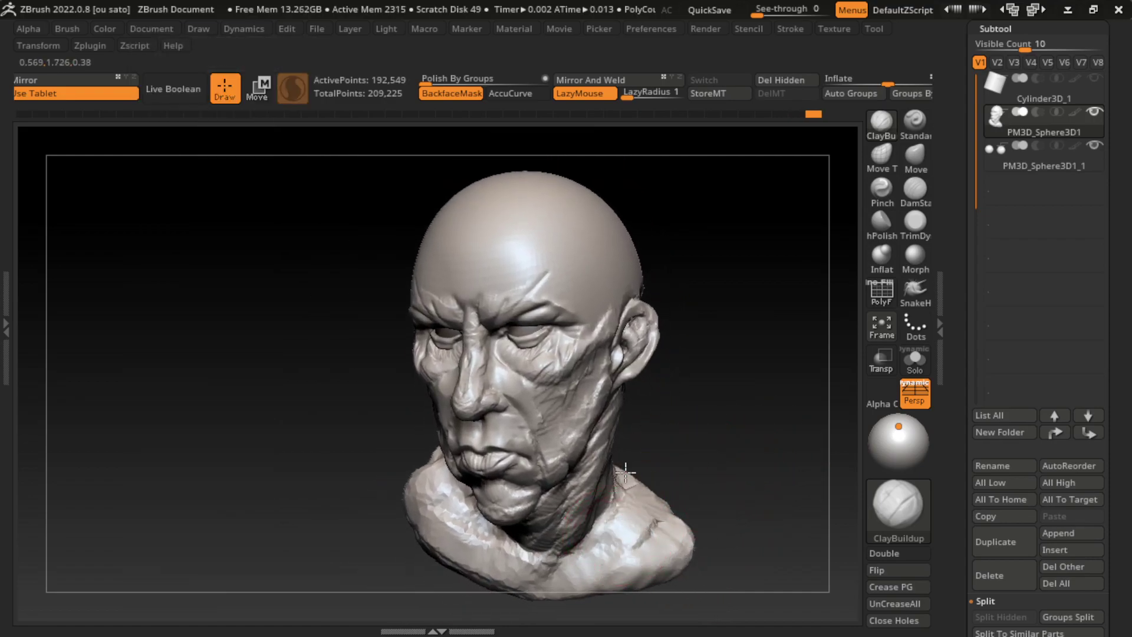
mouse_move(625, 472)
mouse_down()
mouse_move(655, 467)
mouse_move(613, 448)
mouse_move(645, 425)
mouse_up()
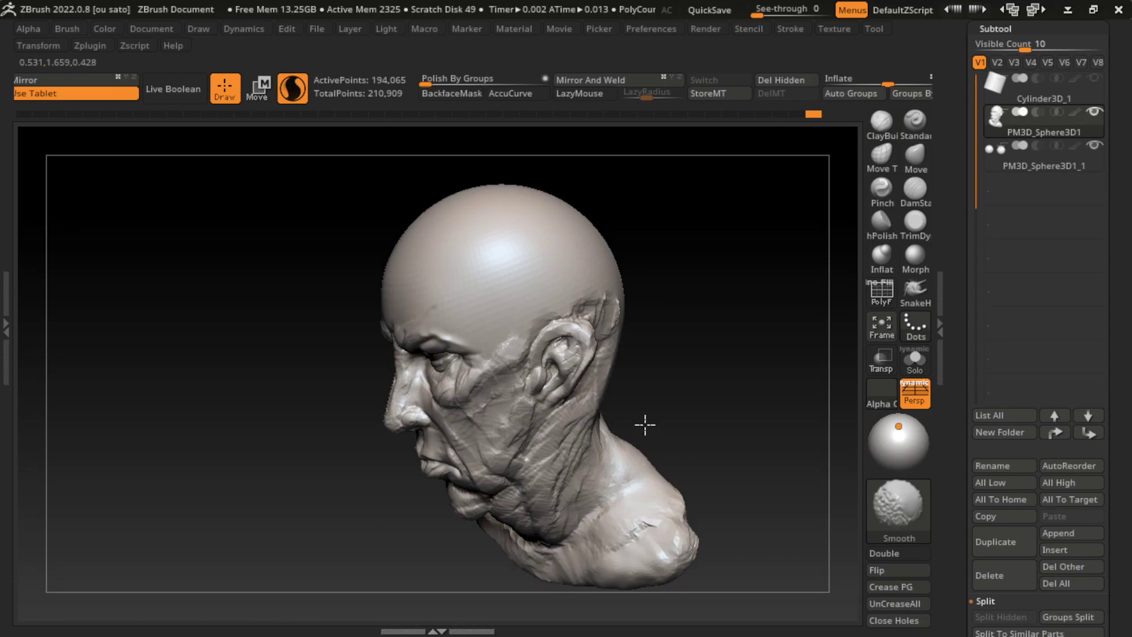
click(152, 29)
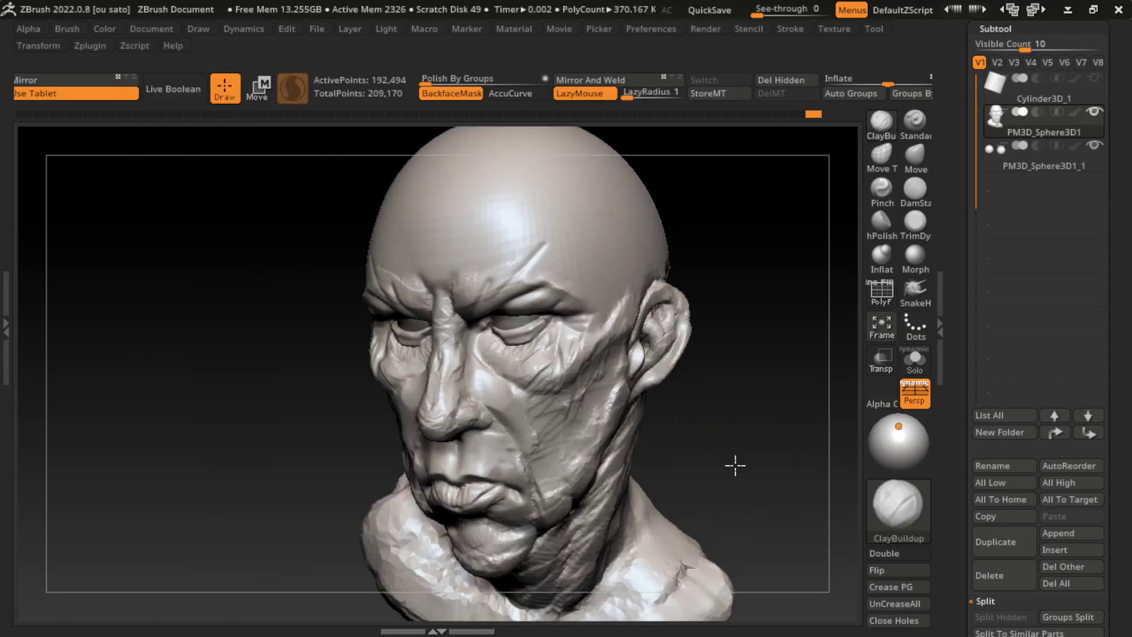
drag(735, 466, 739, 460)
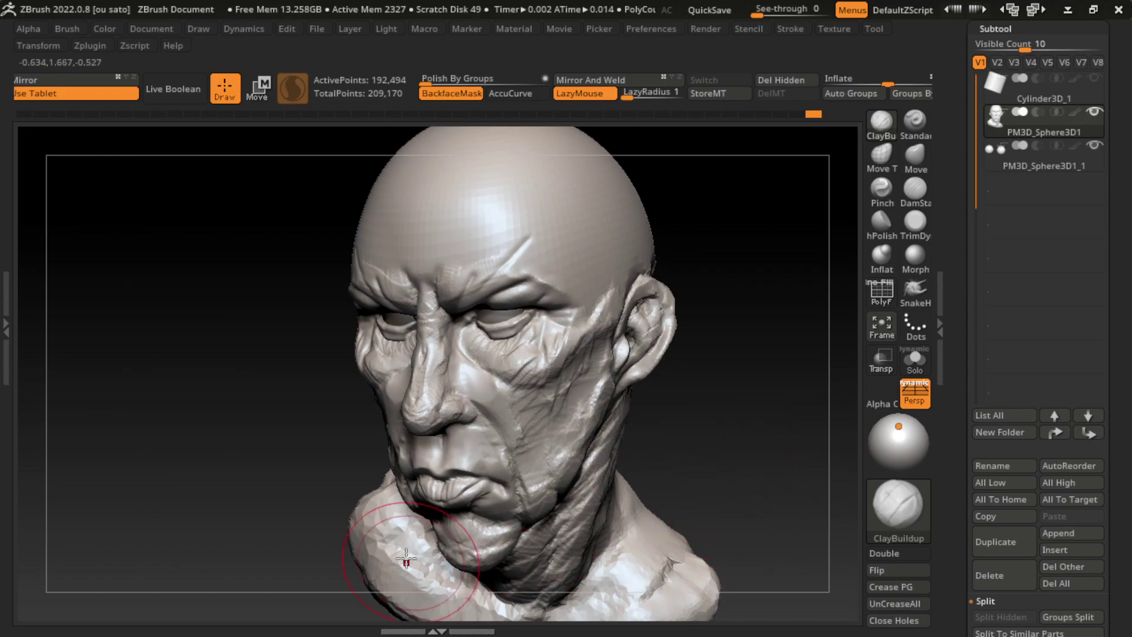
mouse_move(369, 546)
mouse_down()
mouse_move(331, 511)
mouse_move(291, 569)
mouse_move(412, 629)
mouse_up()
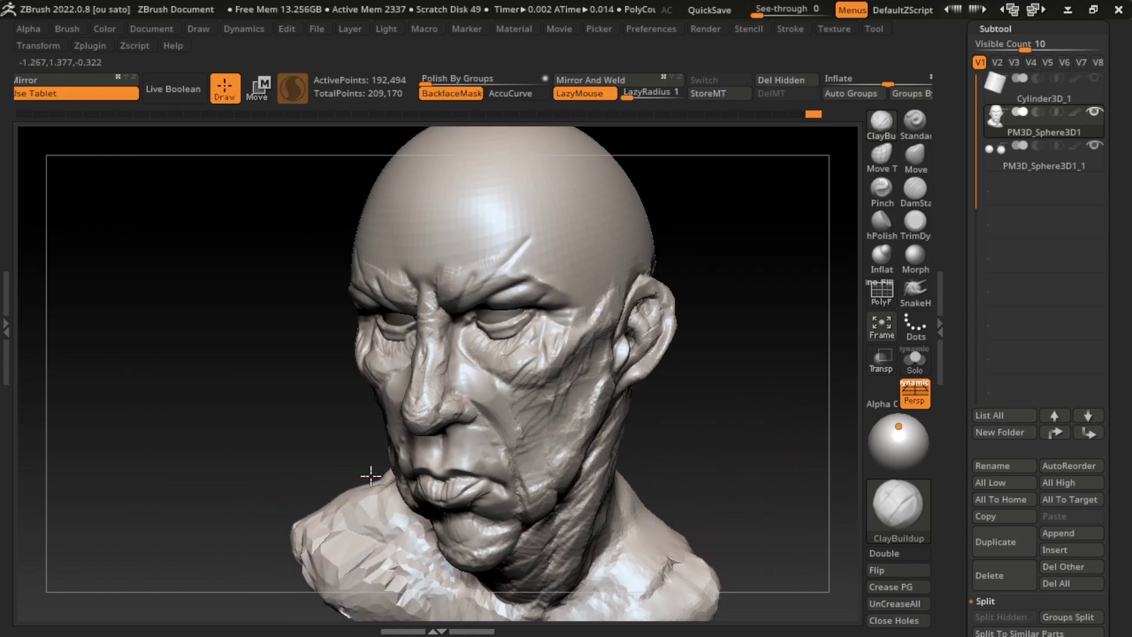
right_drag(371, 475, 284, 536)
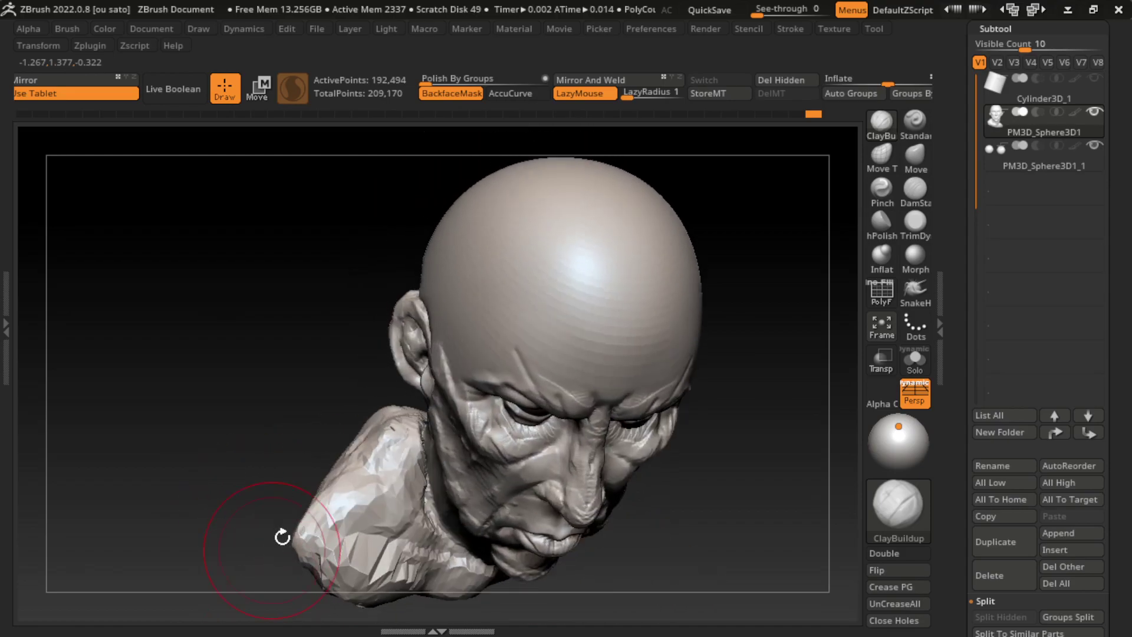
Back at near-front view, resculpt the neck side and reshape the lower lip and chin with a smaller brush
click(154, 30)
click(247, 584)
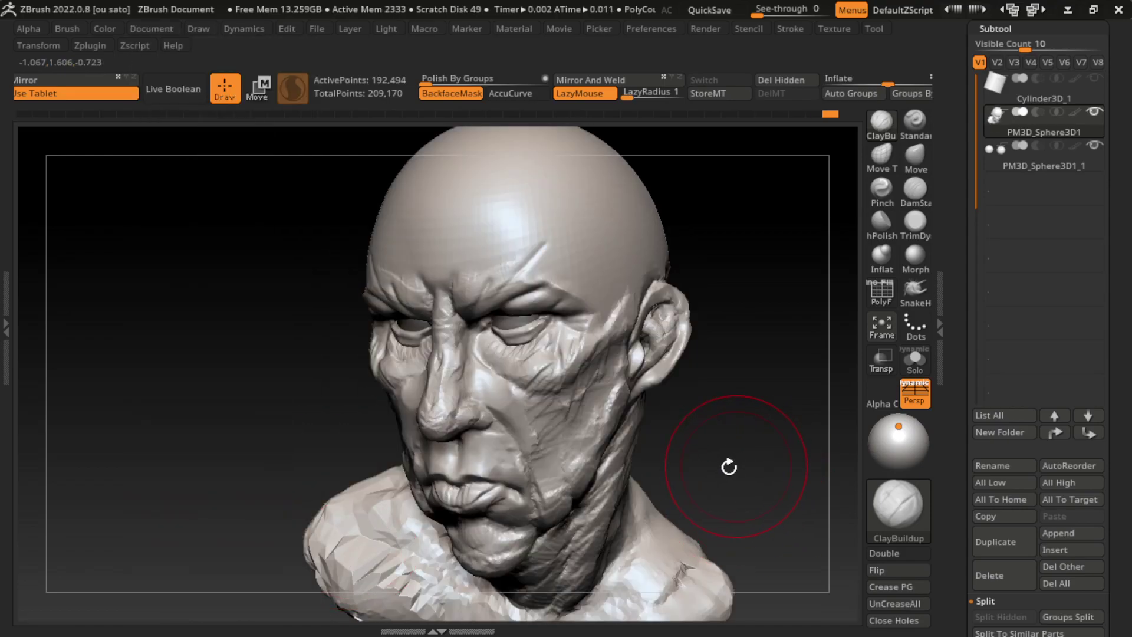
drag(590, 543, 671, 515)
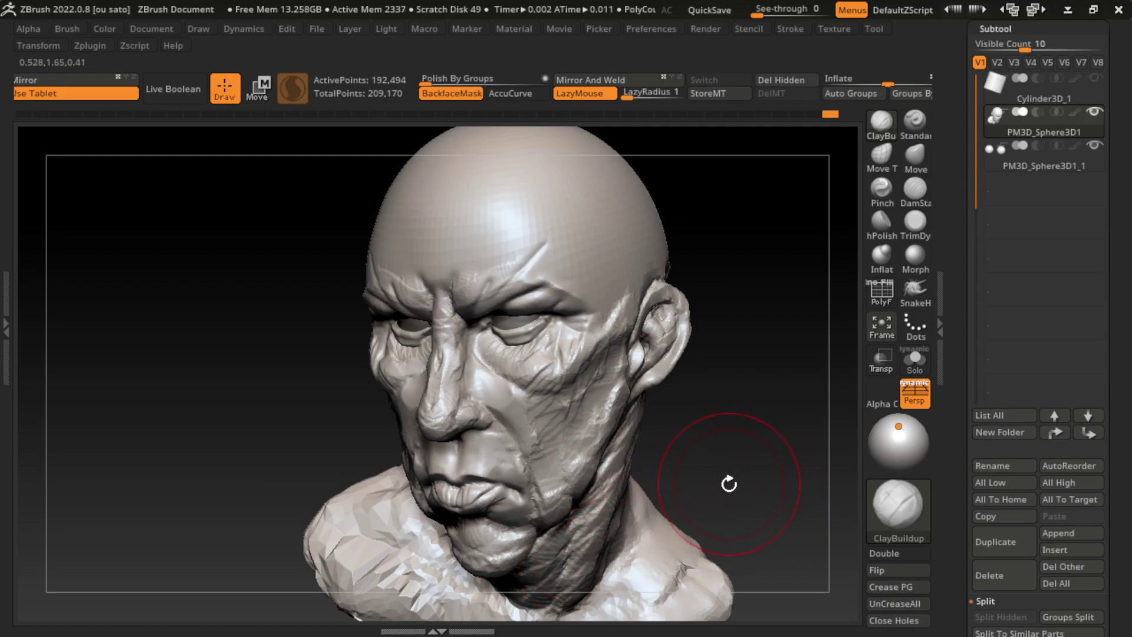
key(s)
drag(729, 480, 716, 477)
mouse_move(495, 534)
mouse_down()
mouse_move(446, 581)
mouse_move(483, 558)
mouse_up()
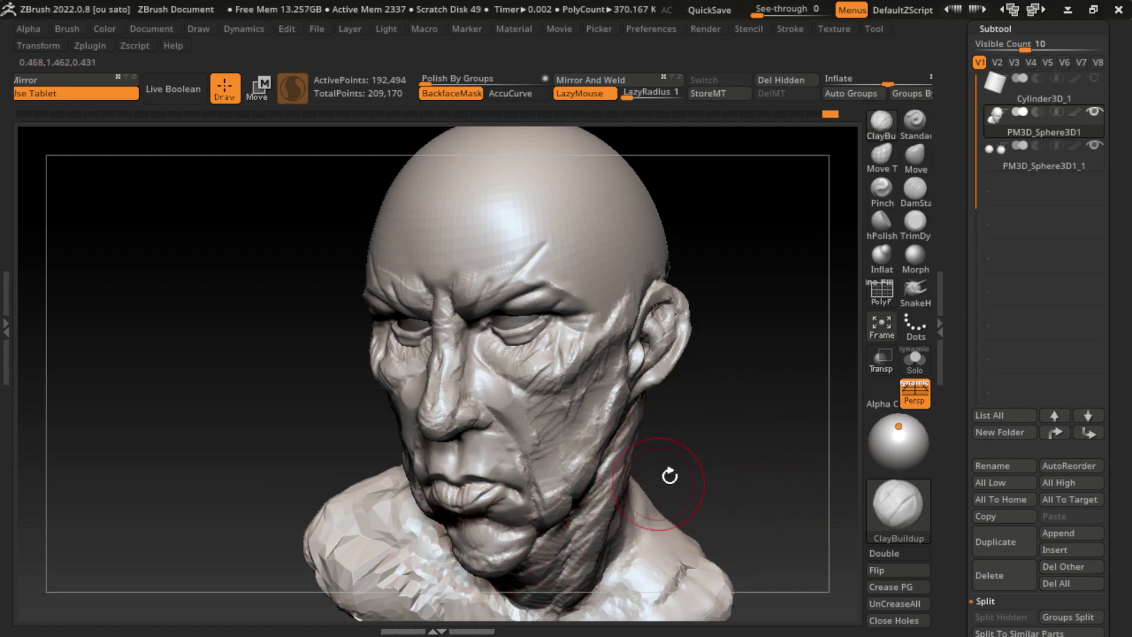
key(s)
drag(698, 472, 689, 472)
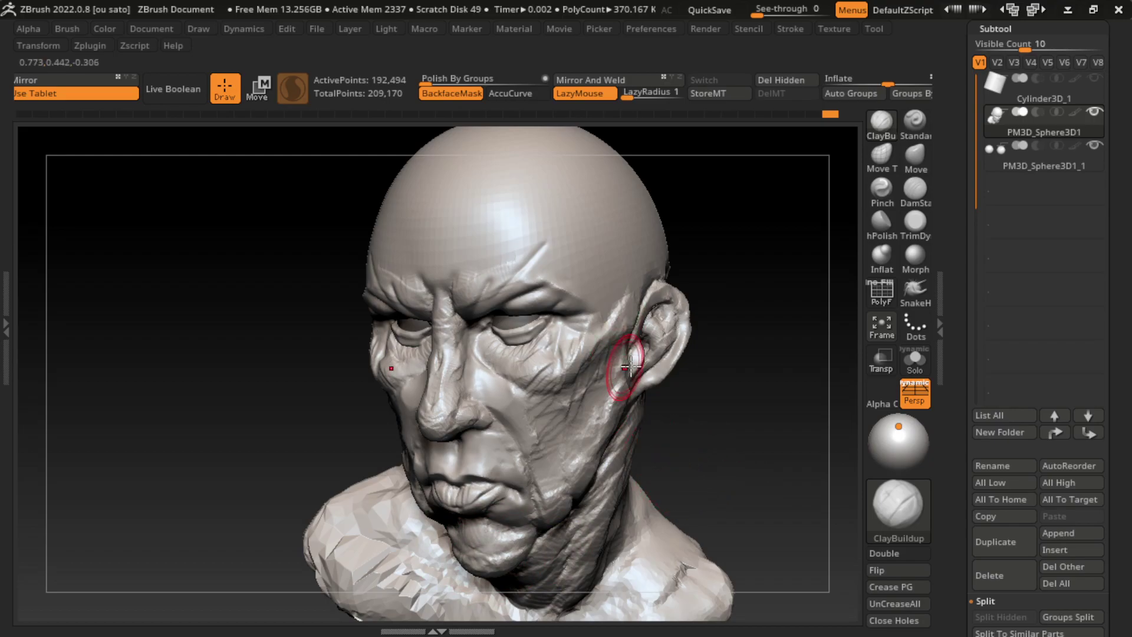
key(s)
drag(630, 368, 643, 371)
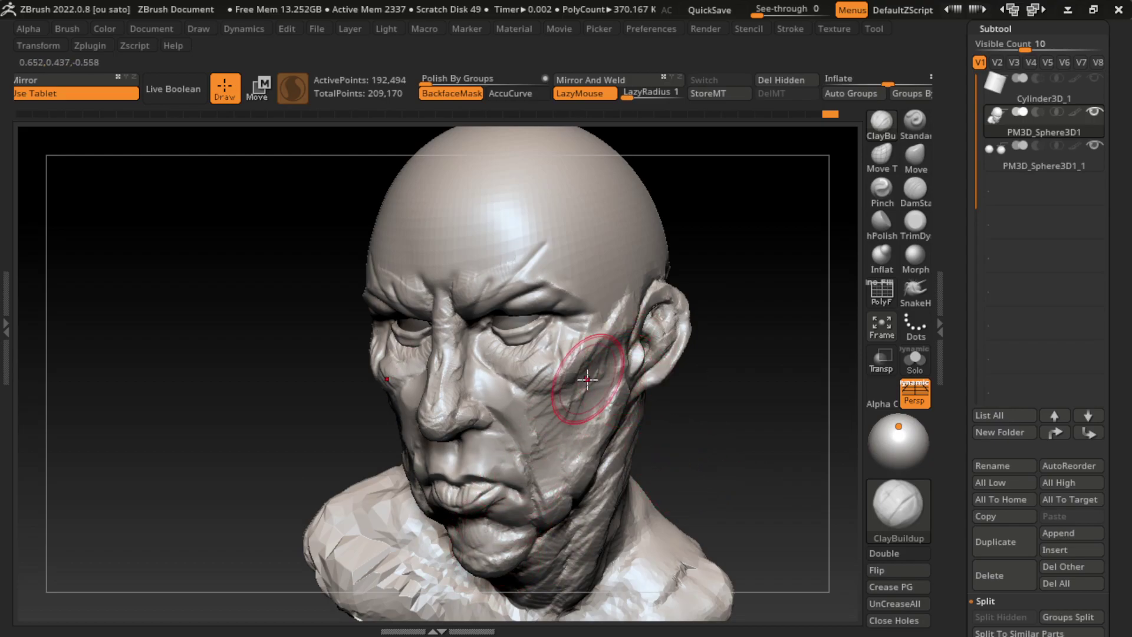
With the Move brush, pull the cheek in front of the ear and crease it downward
click(915, 121)
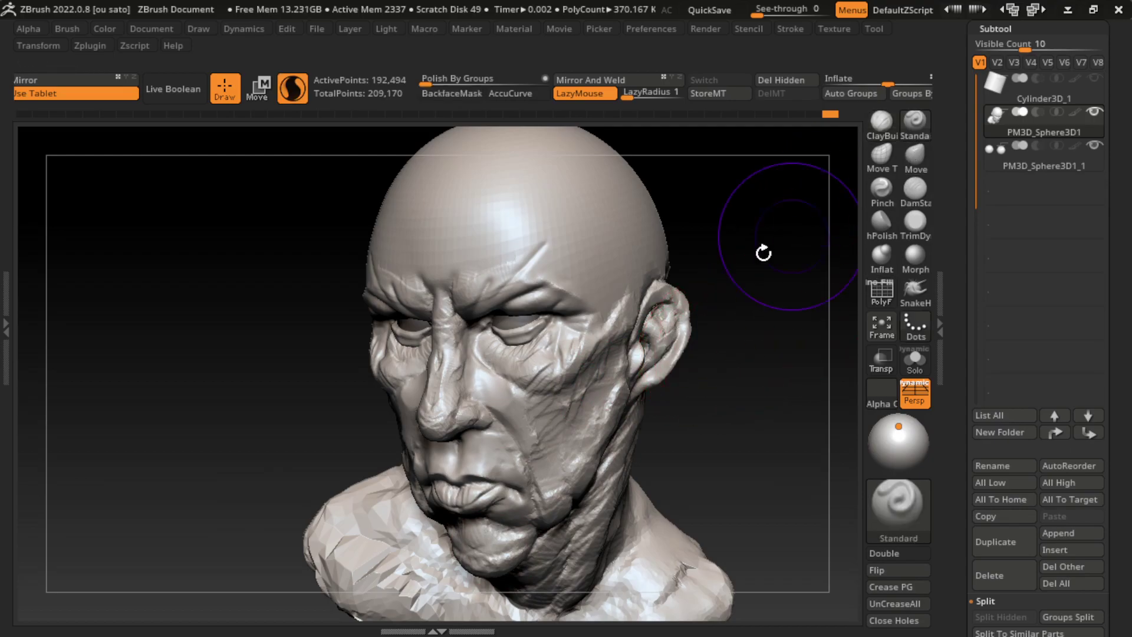
key(b)
key(m)
key(v)
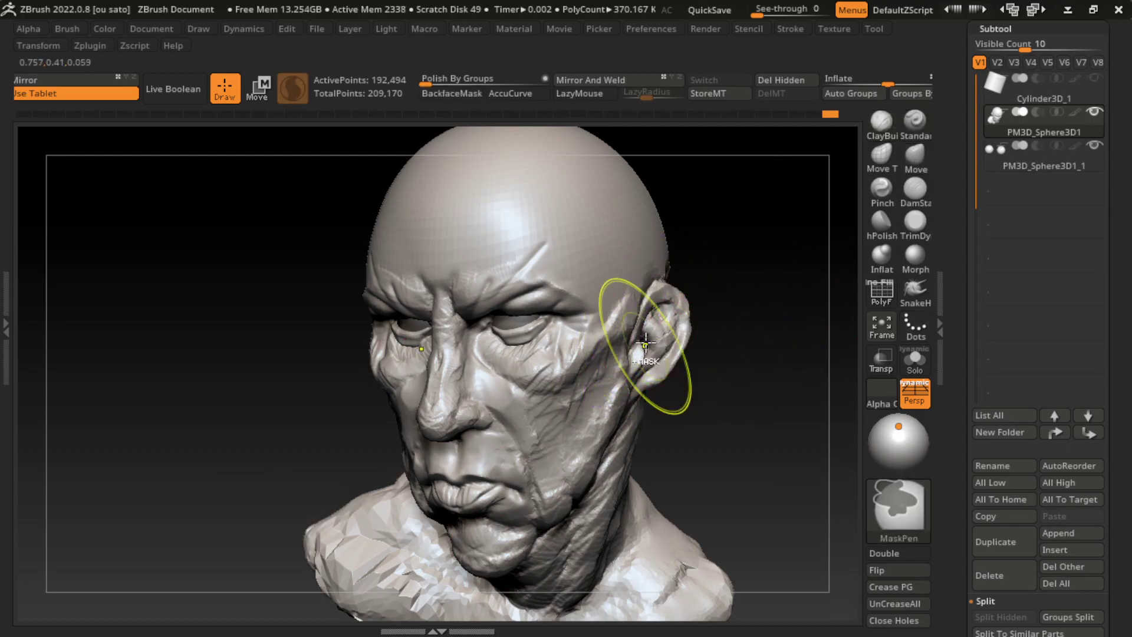
drag(615, 339, 625, 345)
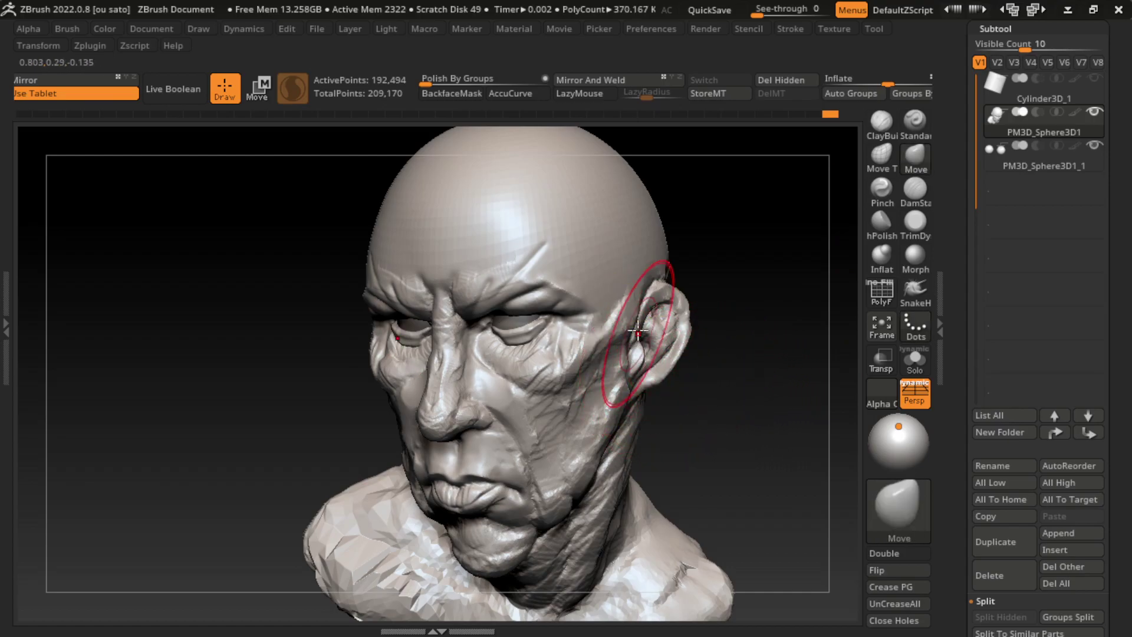
drag(644, 295, 611, 345)
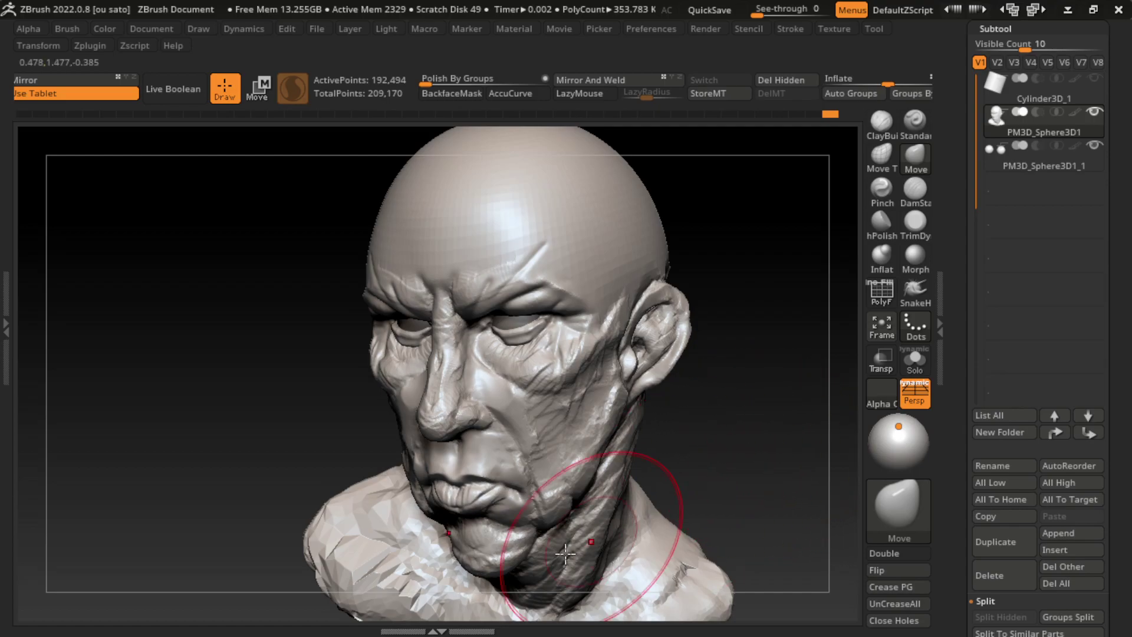
Pull the chin, lower jaw and lower lip into shape, undoing one lip stroke
drag(494, 533, 497, 557)
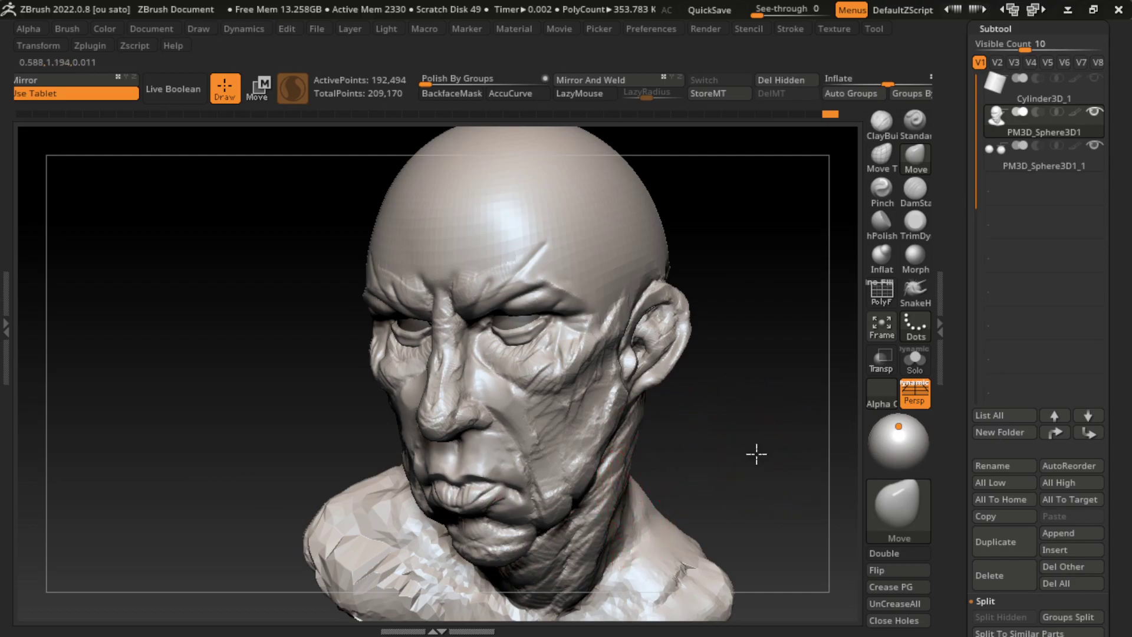
drag(757, 454, 707, 404)
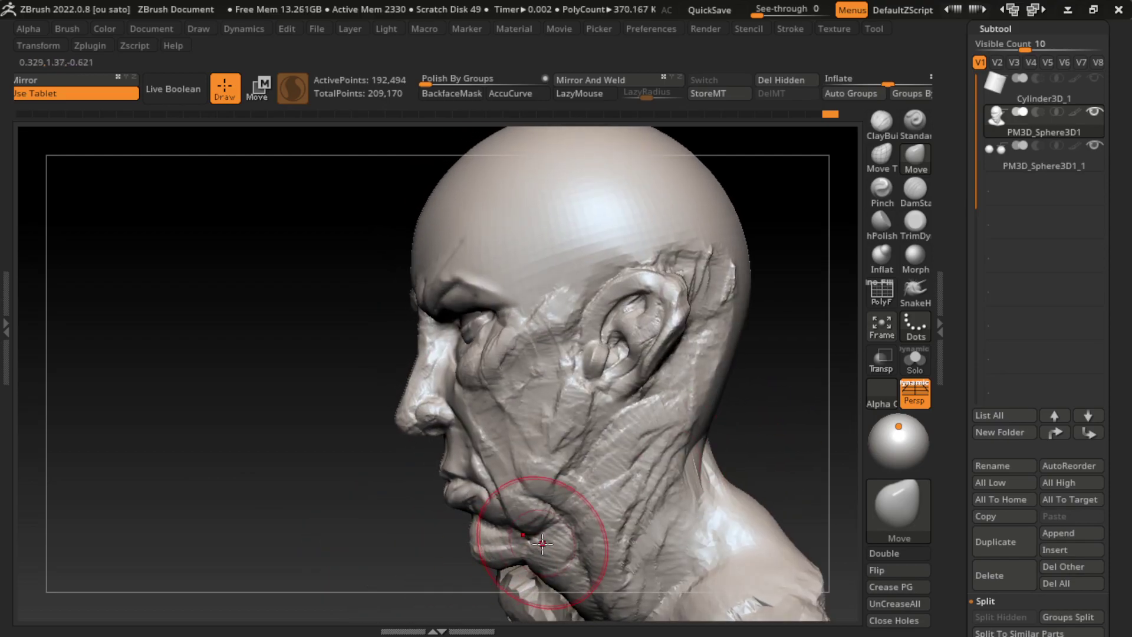
drag(543, 544, 514, 548)
click(151, 28)
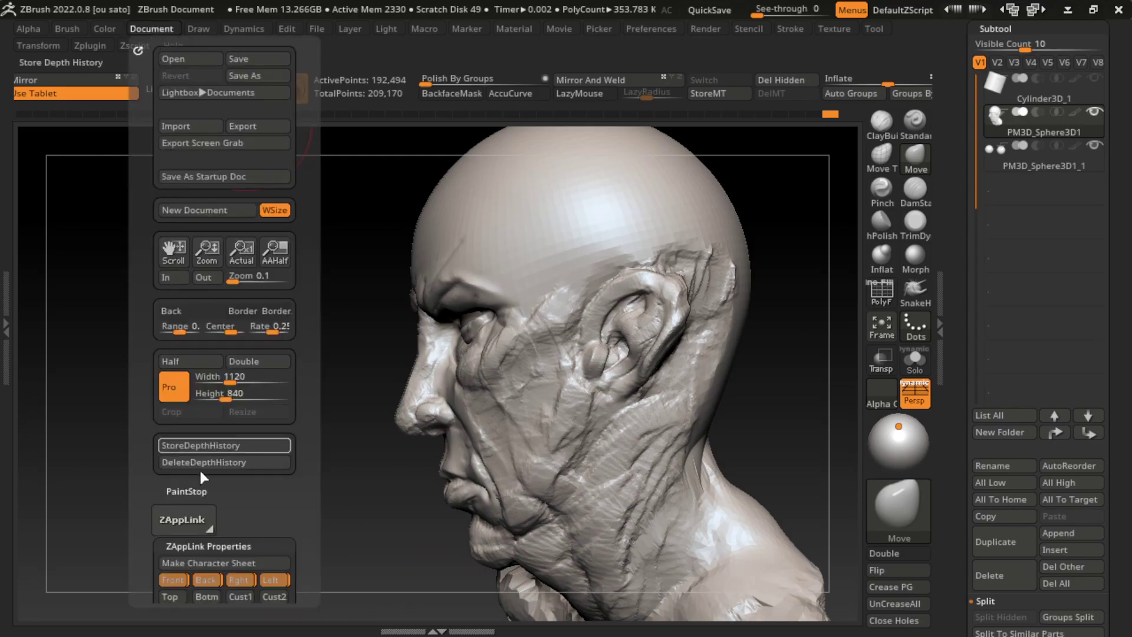
key(s)
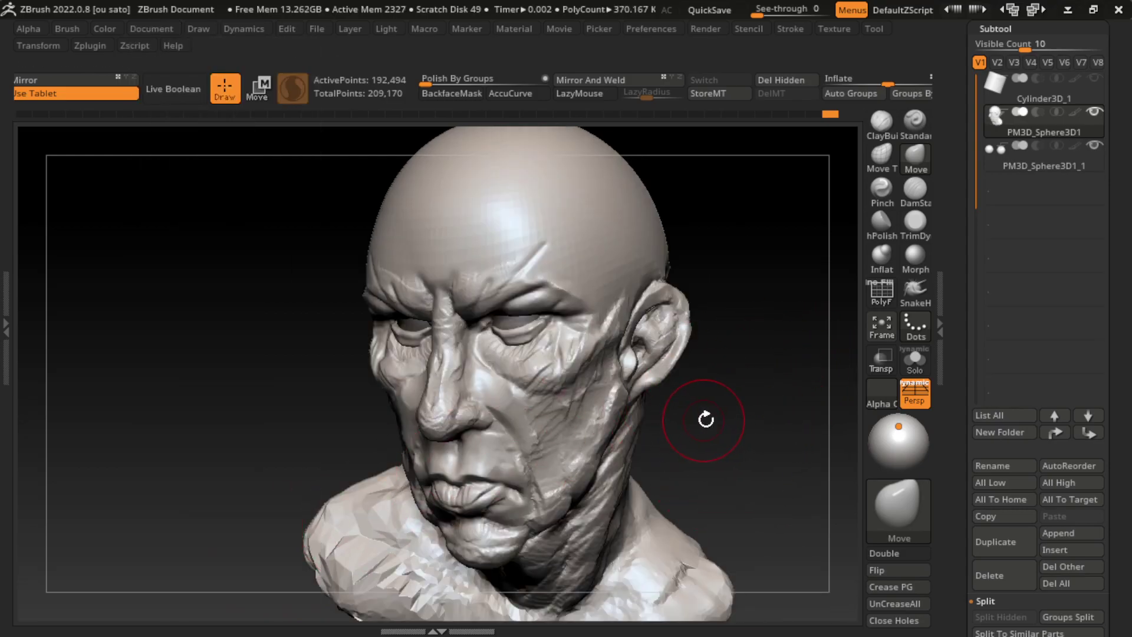
key(s)
key(ctrl+z)
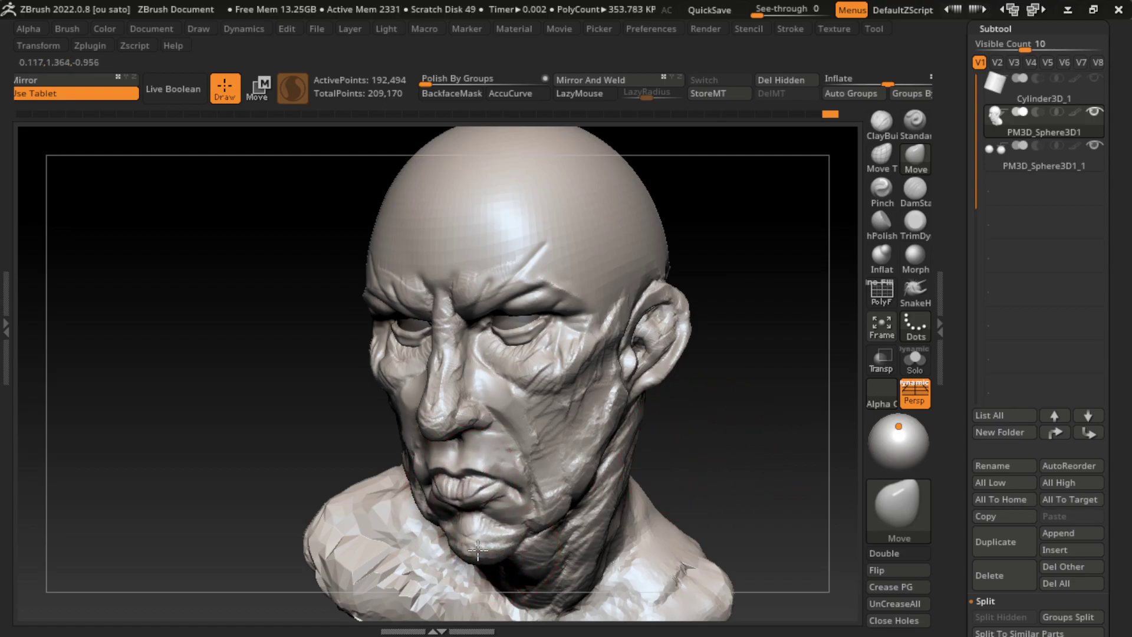
Turn the head to a straight front view, shrink the brush, and select the MaskLasso brush
drag(728, 475, 684, 430)
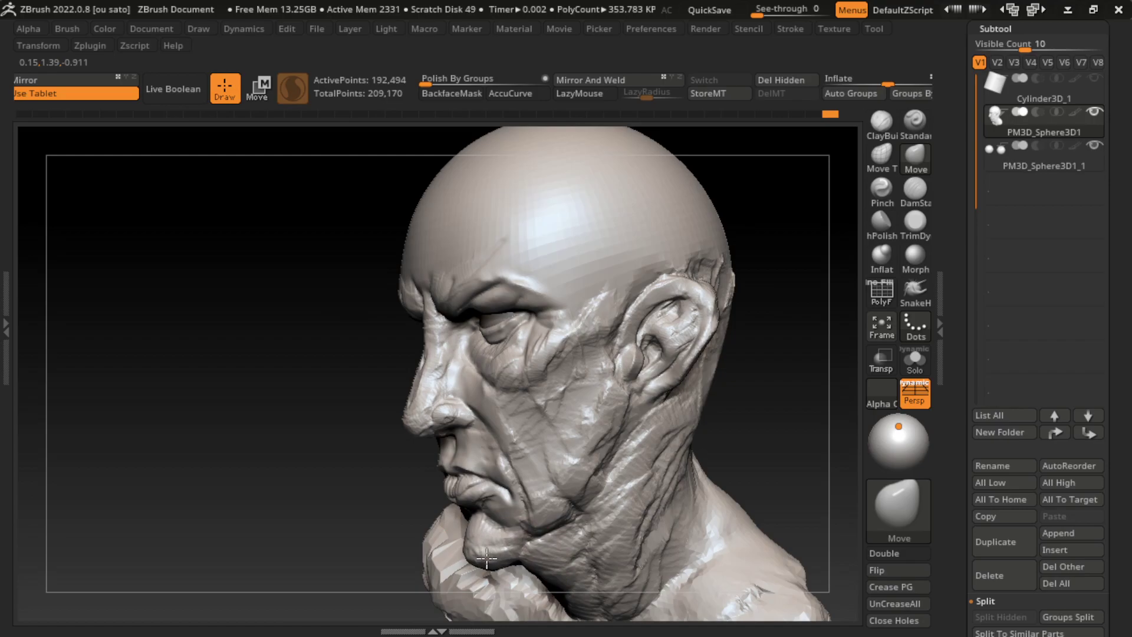
drag(785, 443, 758, 449)
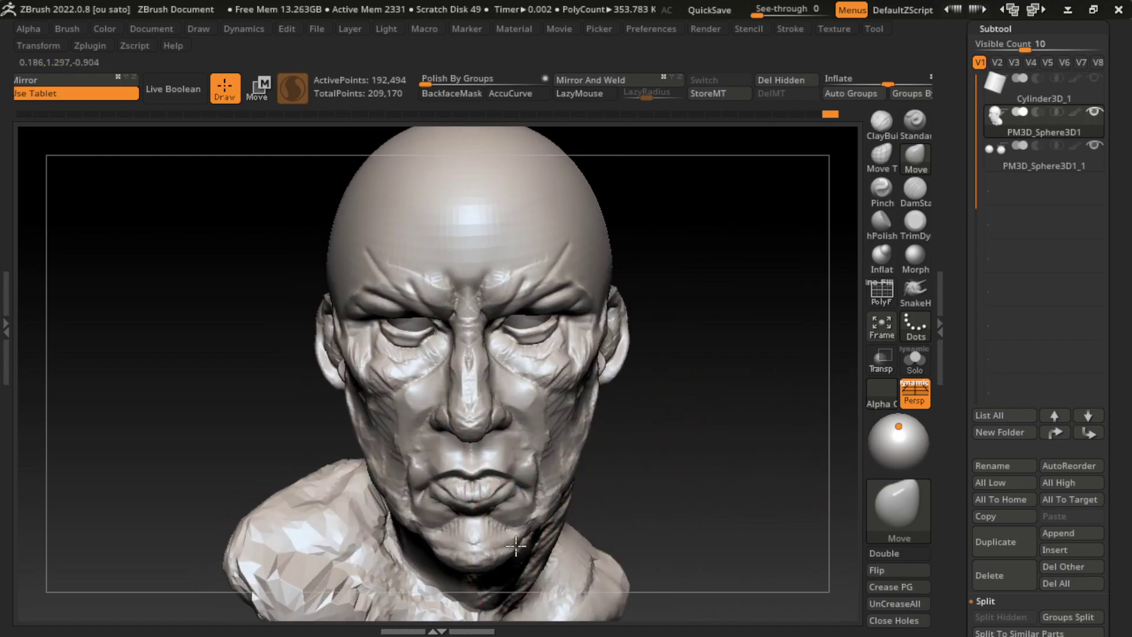
click(151, 28)
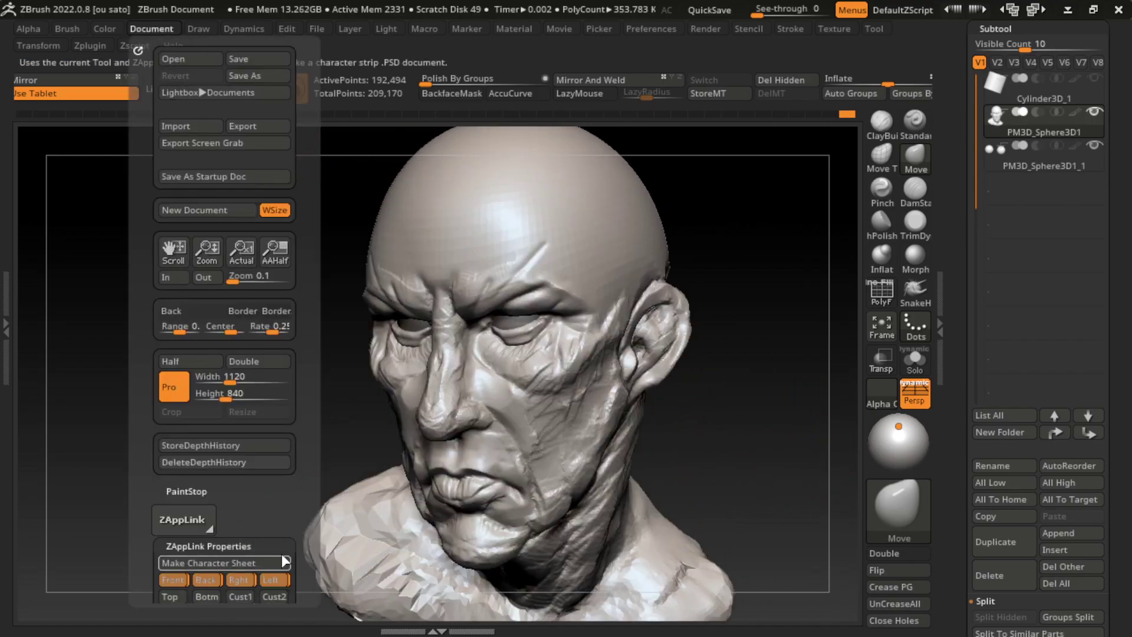
key(s)
drag(670, 476, 645, 477)
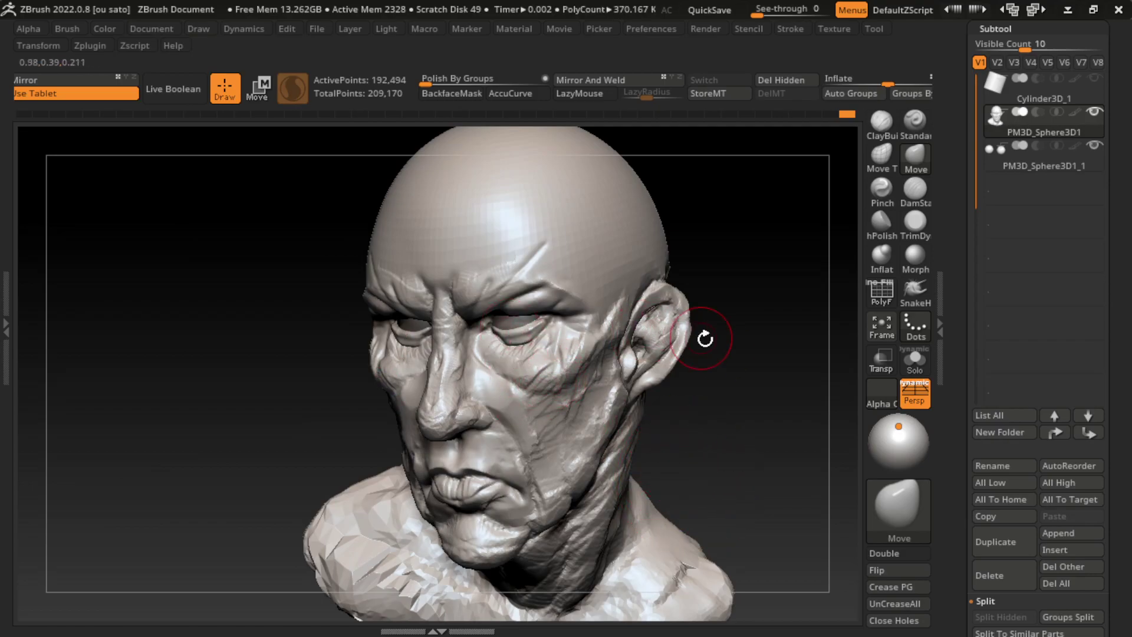
shift+drag(706, 339, 741, 366)
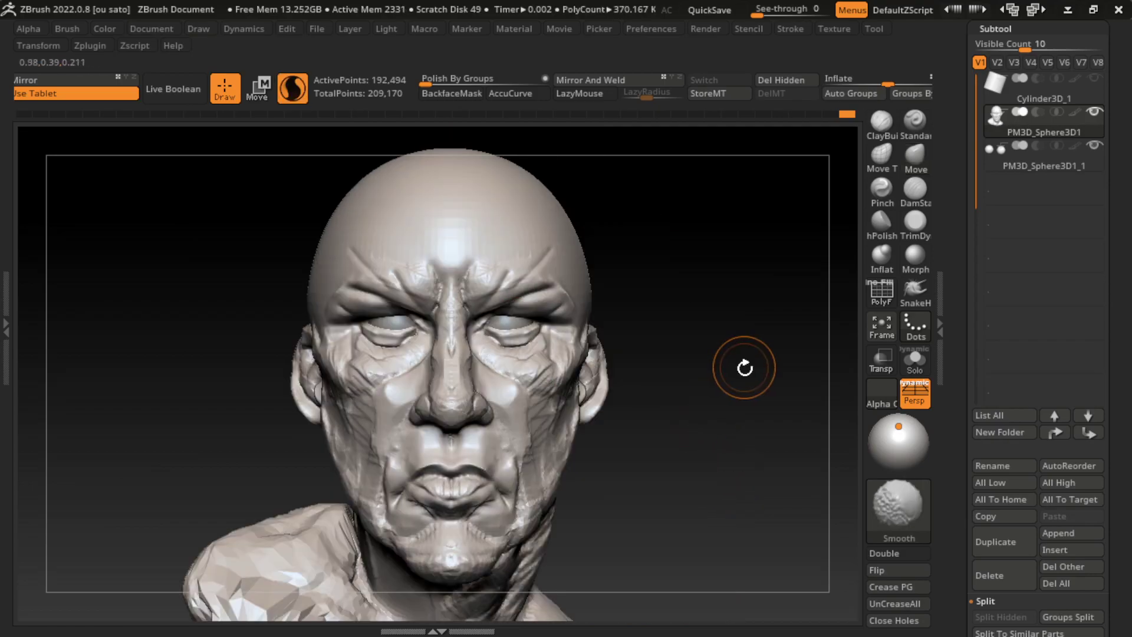
click(898, 503)
click(68, 432)
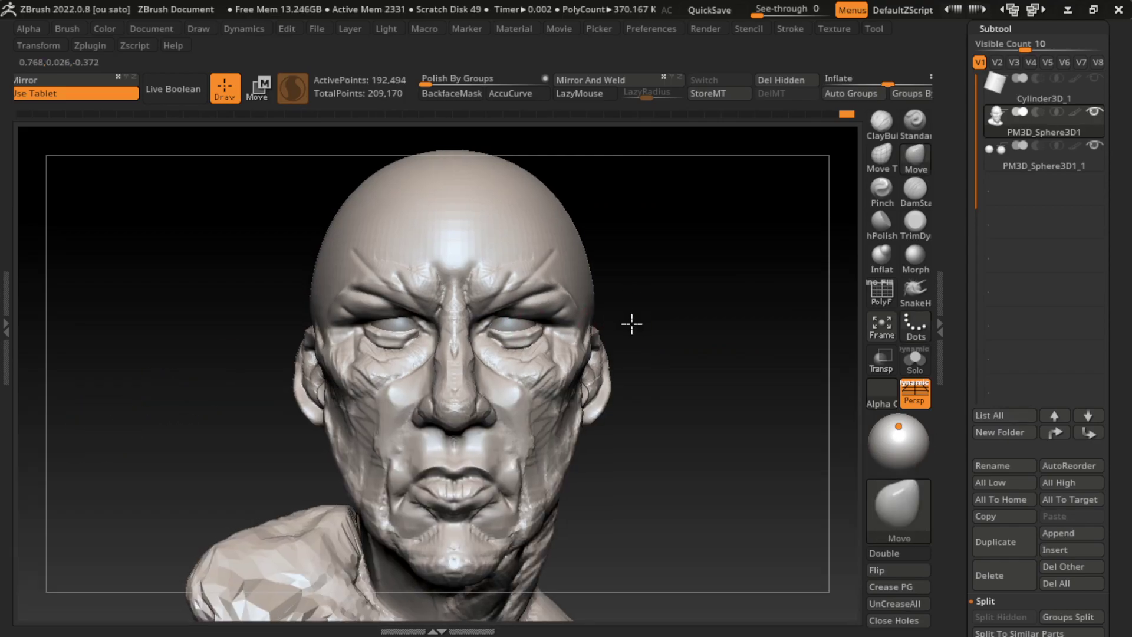
Lasso-mask the face leaving the eye areas free, then shape the eye regions with the Move brush
ctrl+right_drag(632, 323, 661, 345)
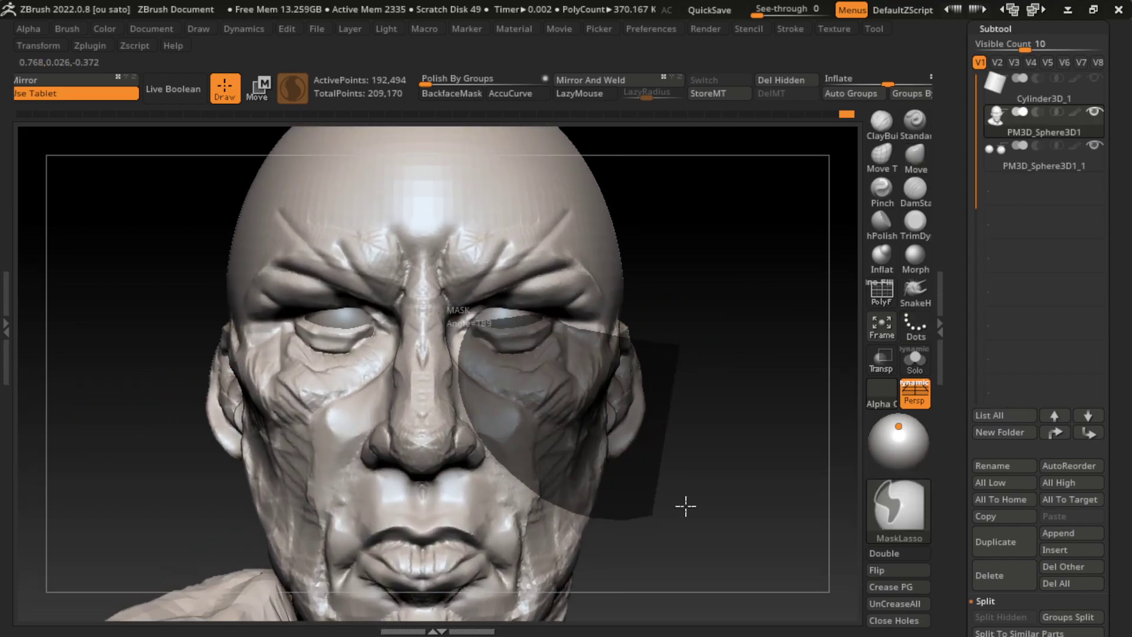
ctrl+drag(534, 313, 685, 505)
key(w)
right_click(510, 348)
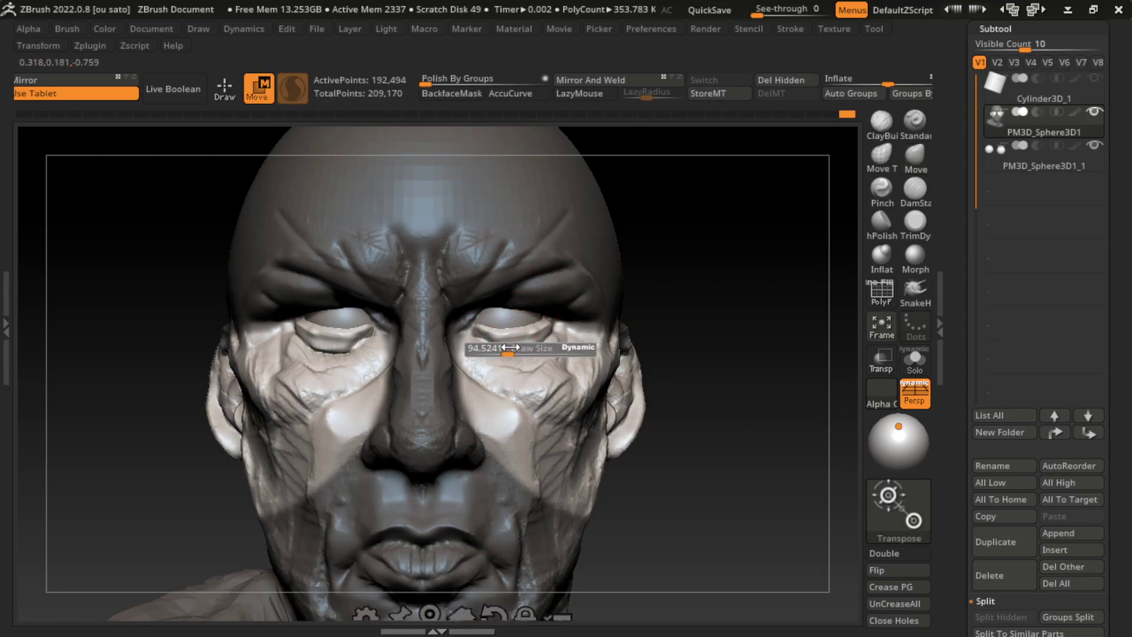
key(q)
key(b)
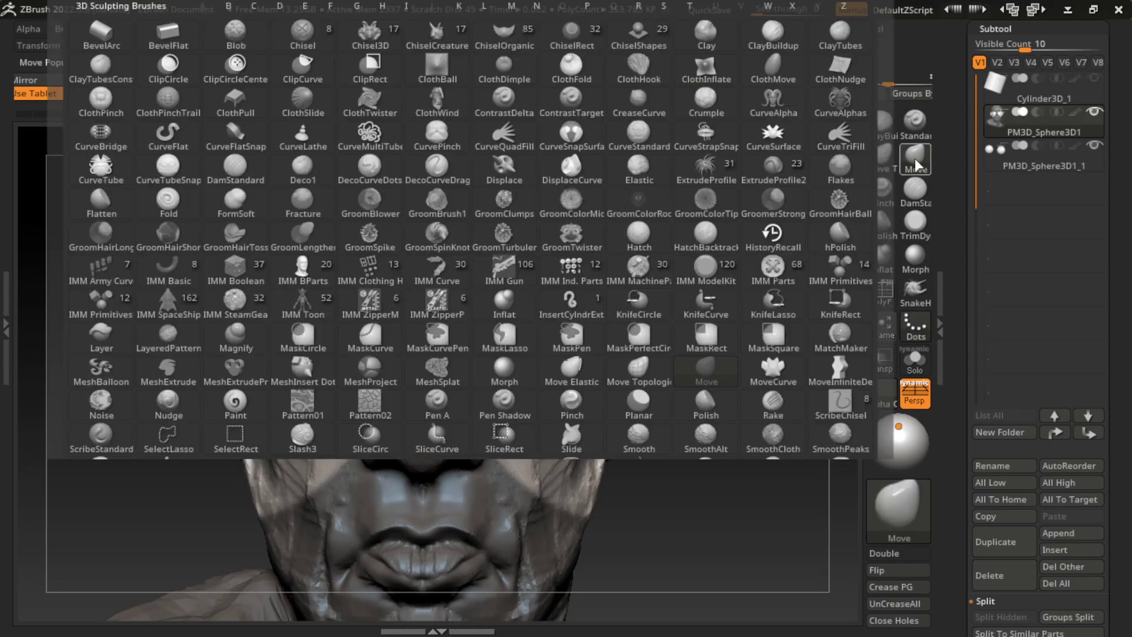
key(m)
key(v)
drag(505, 303, 515, 348)
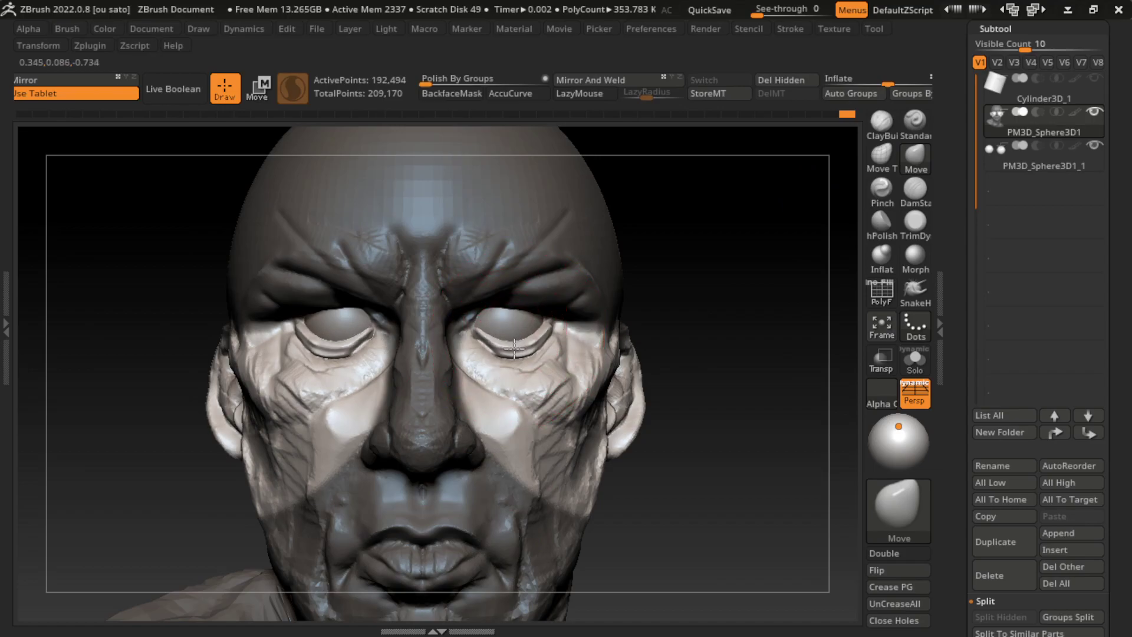
Clear the mask from the head and make PM3D_Sphere3D1_1 the active subtool
click(153, 24)
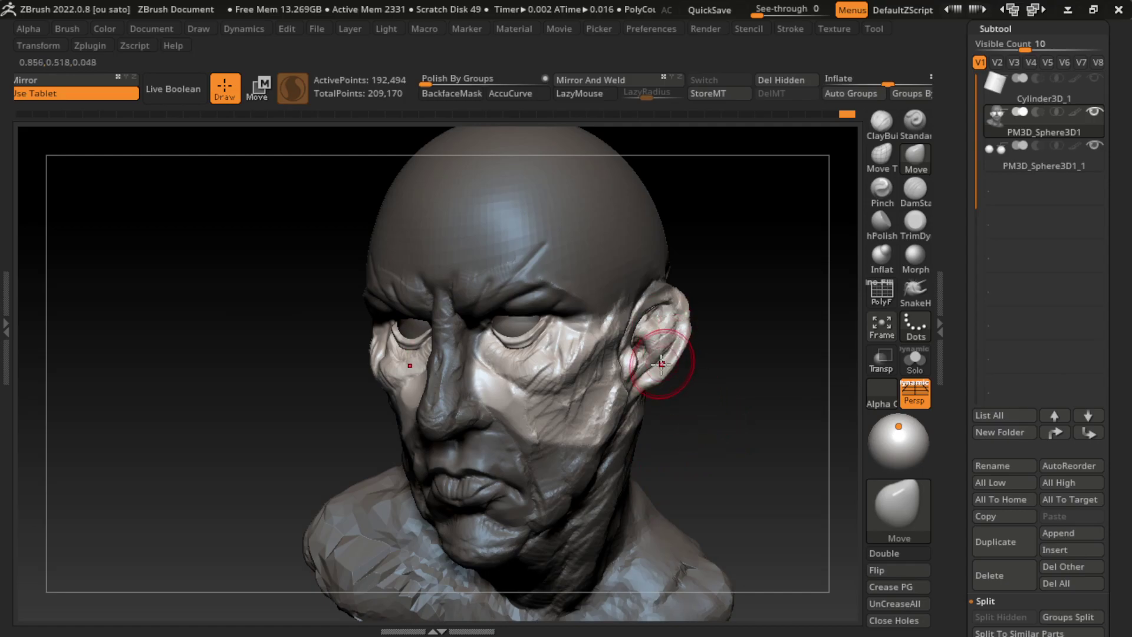
ctrl+drag(718, 404, 718, 431)
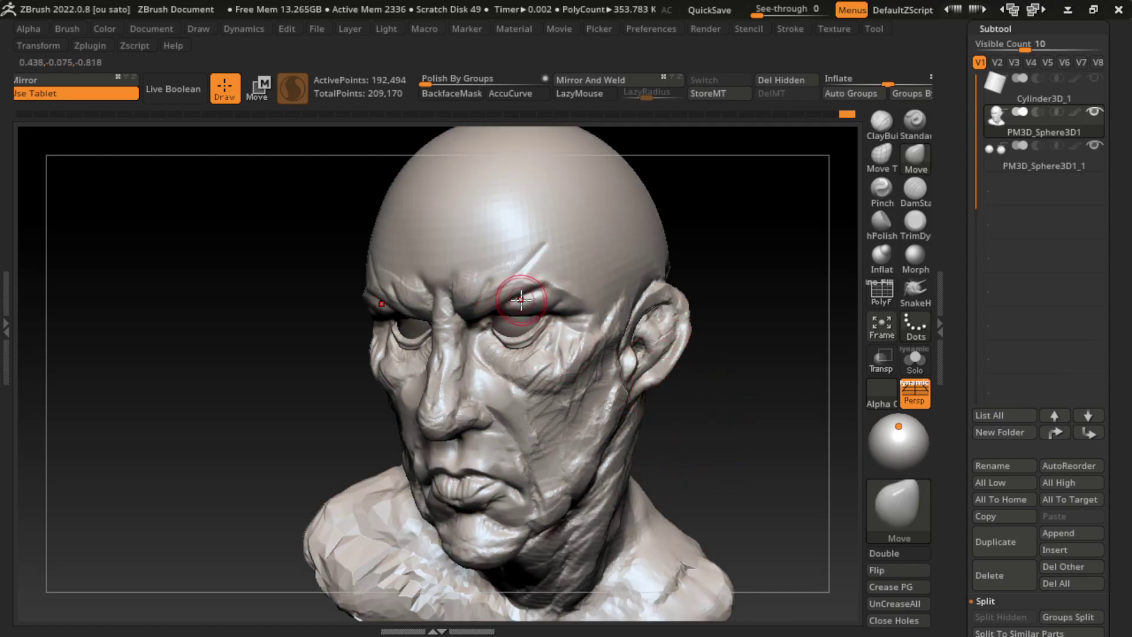
key(ctrl+z)
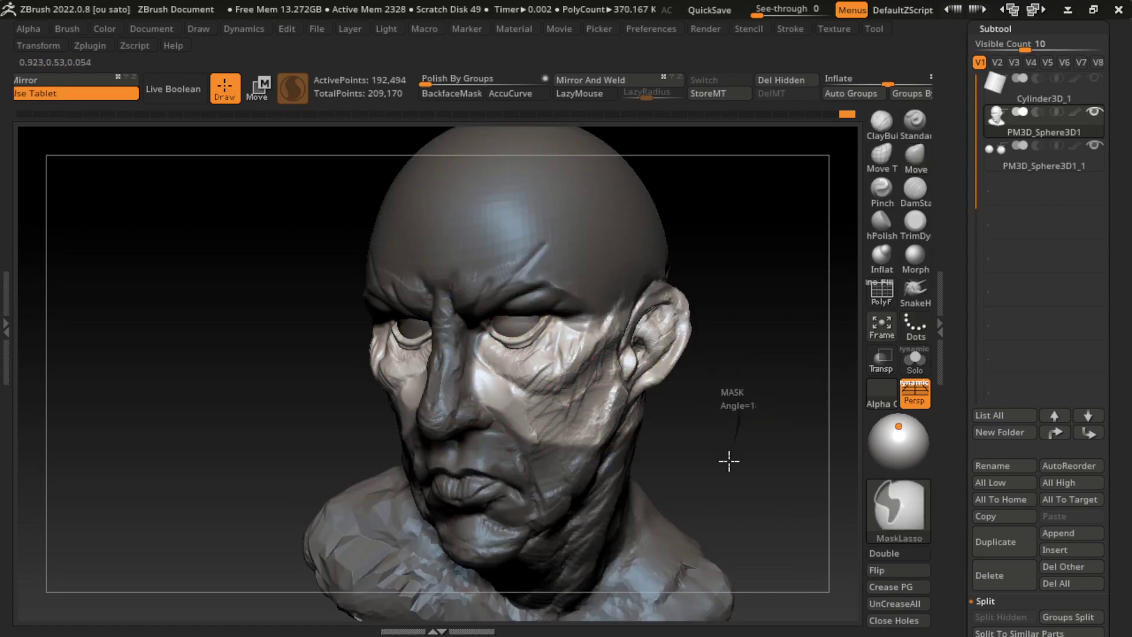
ctrl+click(715, 431)
alt+click(748, 365)
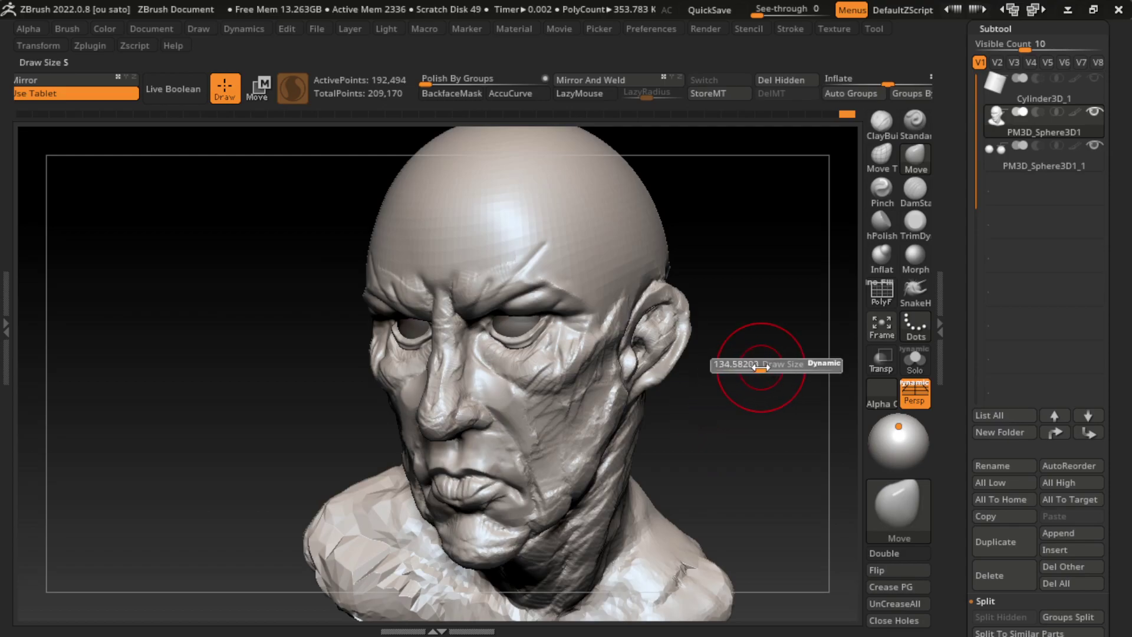
click(880, 124)
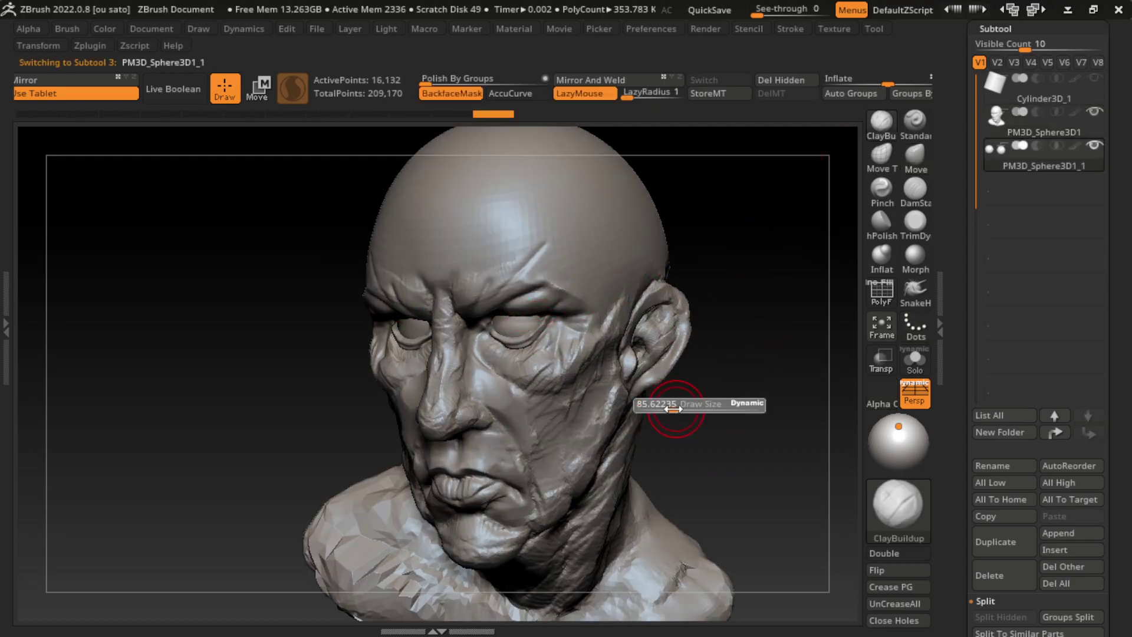
Toggle between the eyeball and head subtools, ending on PM3D_Sphere3D1 at a three-quarter view
shift+drag(725, 336, 766, 350)
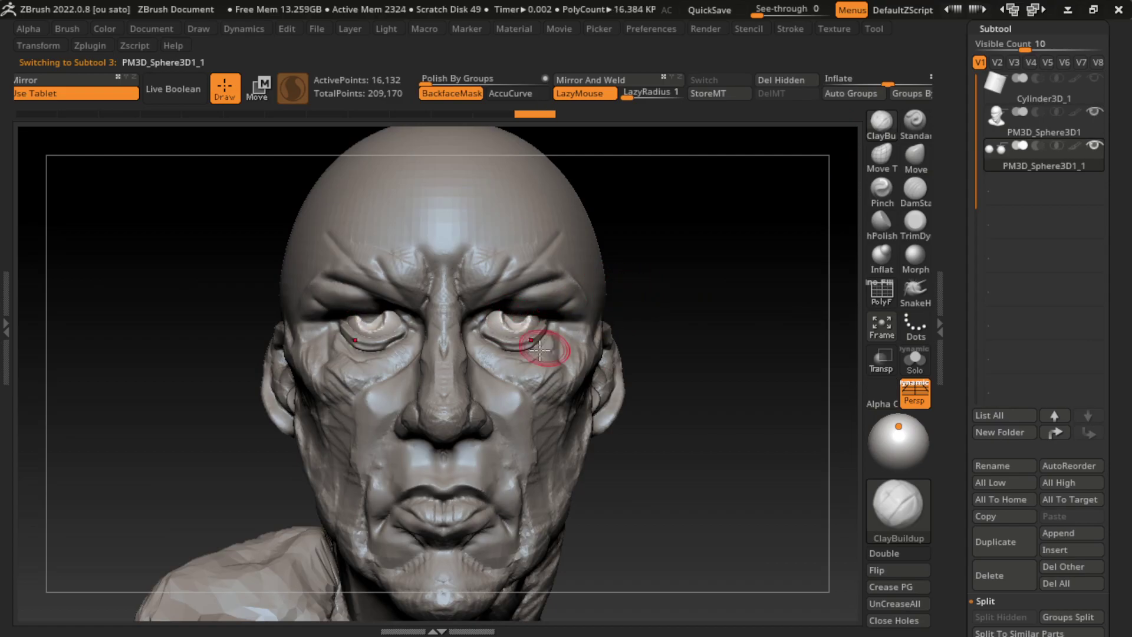
alt+click(531, 348)
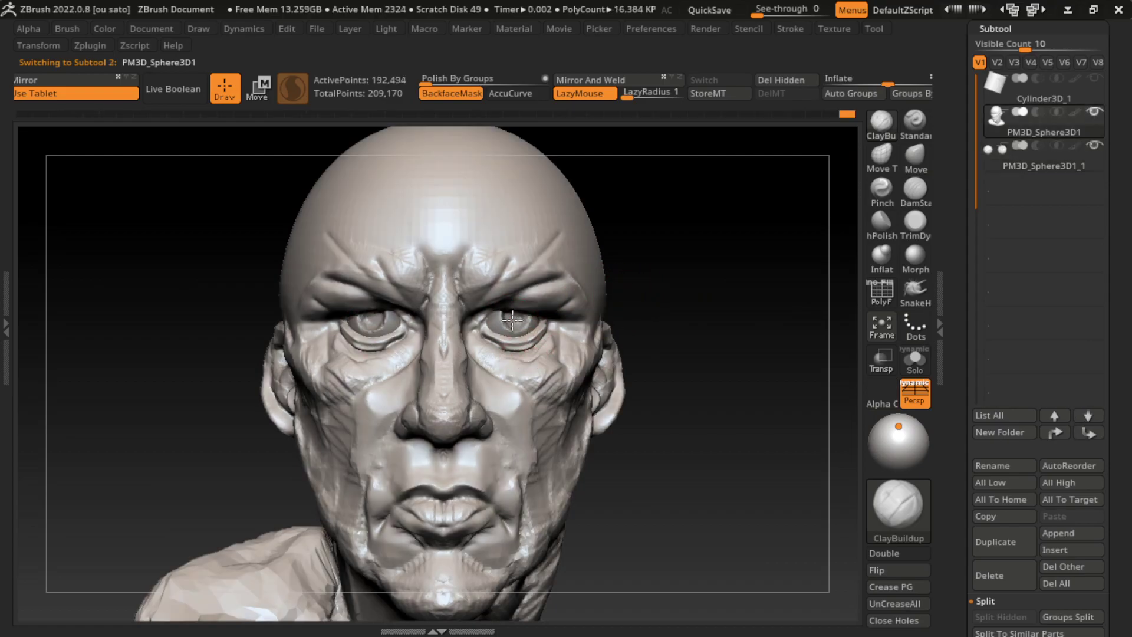
alt+click(512, 319)
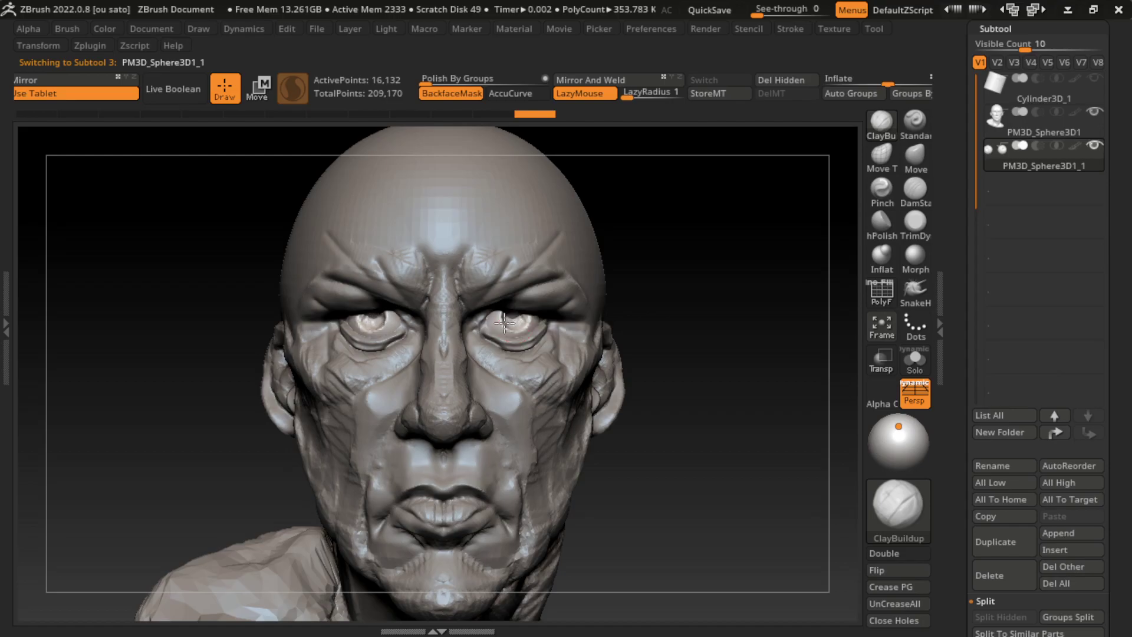
alt+click(510, 320)
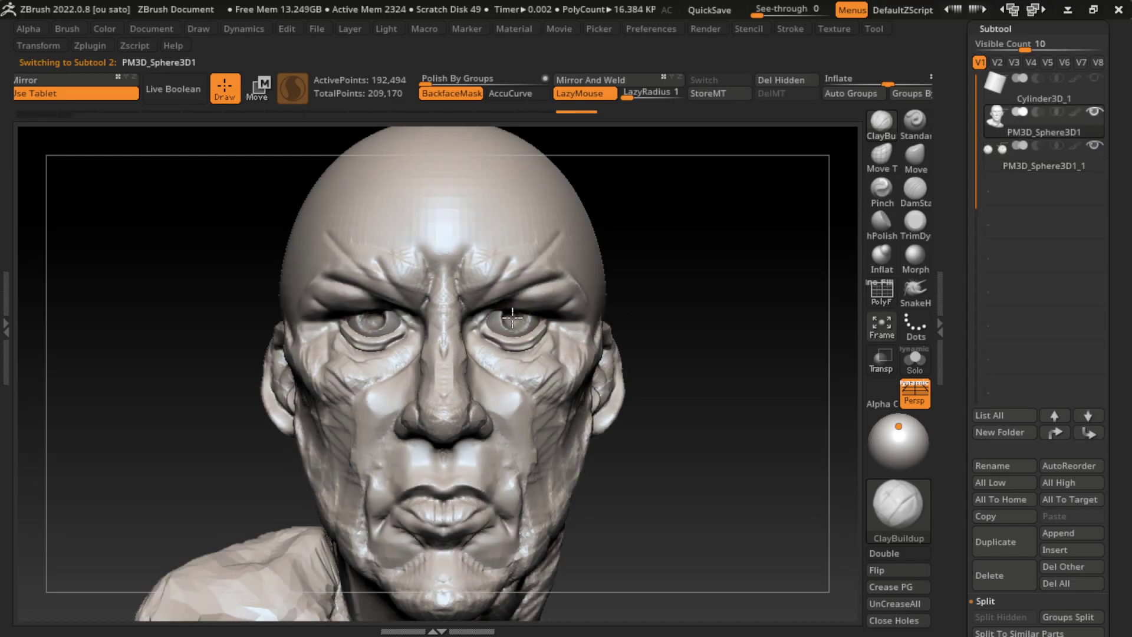
click(151, 28)
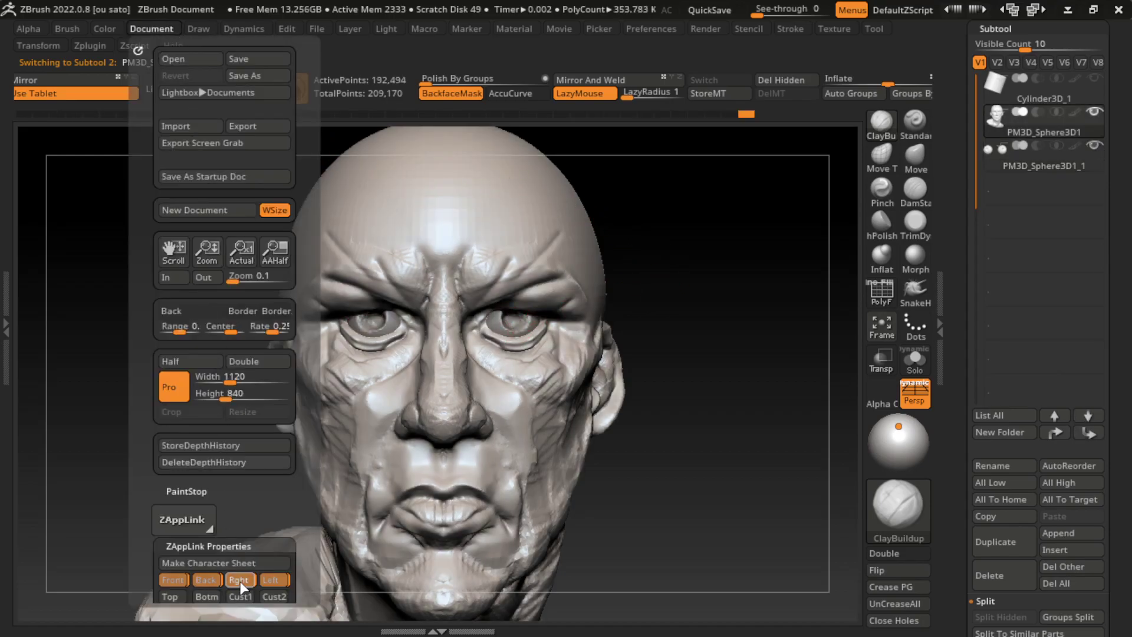
click(239, 582)
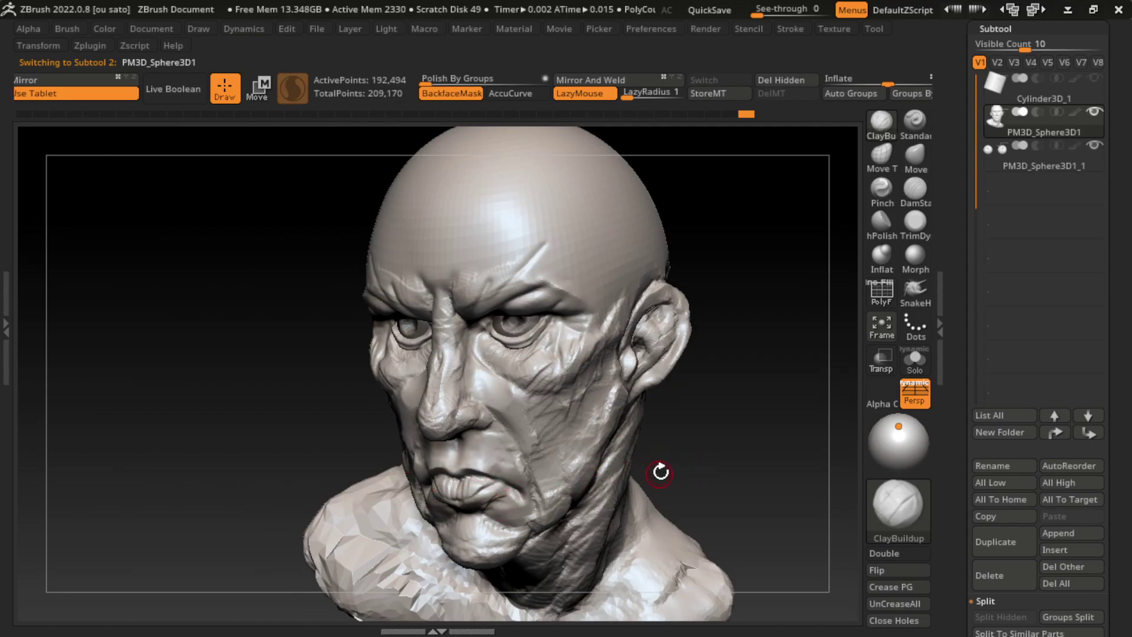
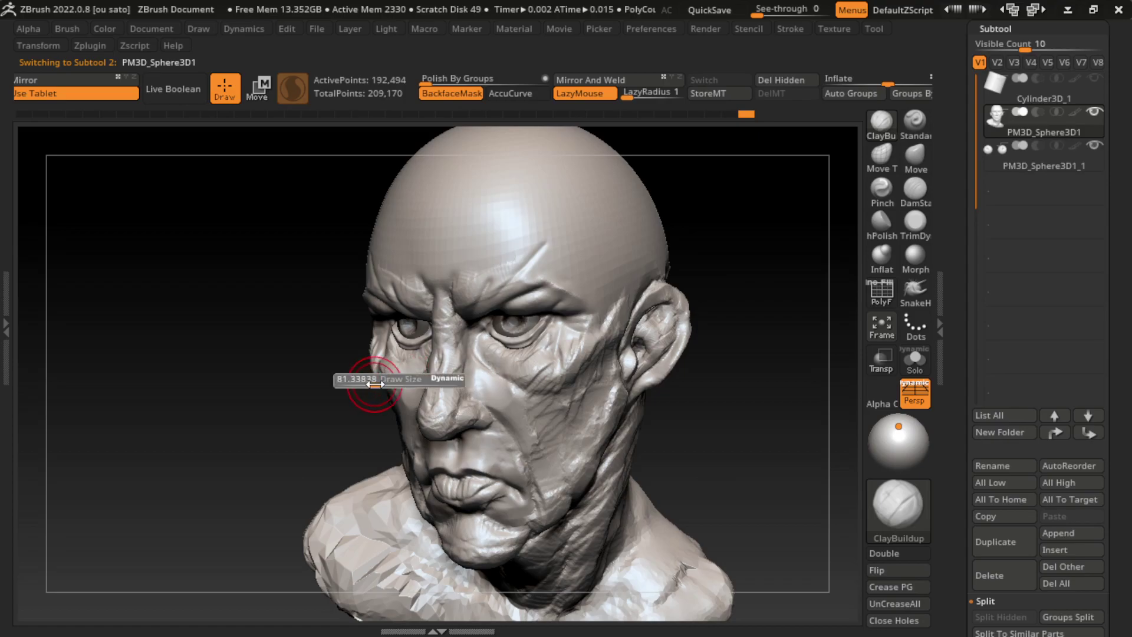
Try the Move brushes, checking the head in profile before settling on a three-quarter view
click(879, 165)
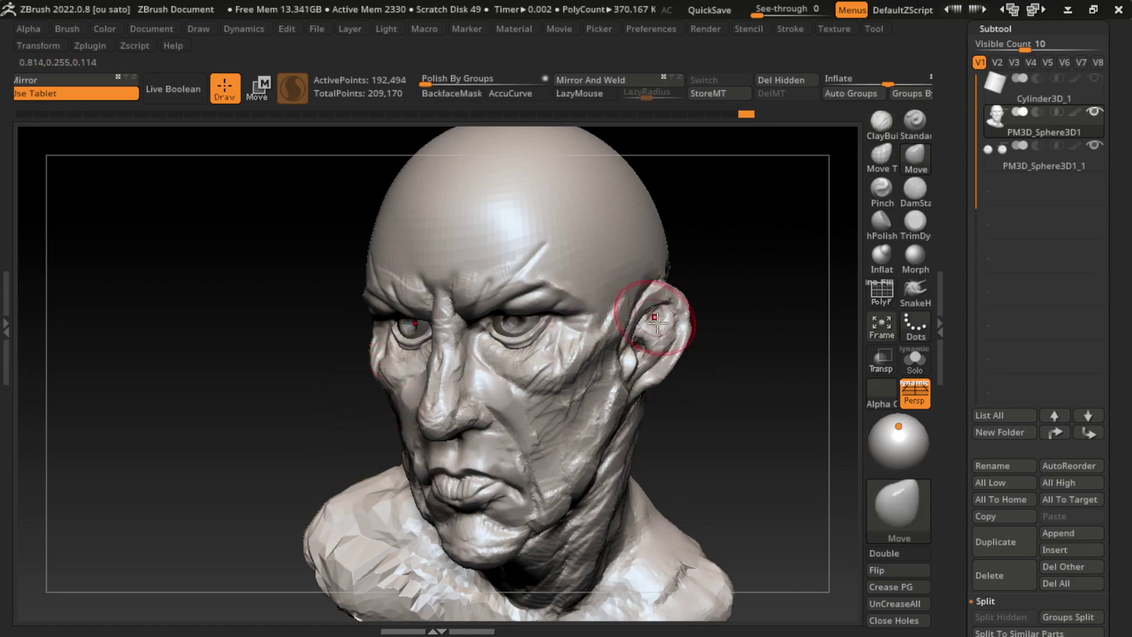
click(915, 121)
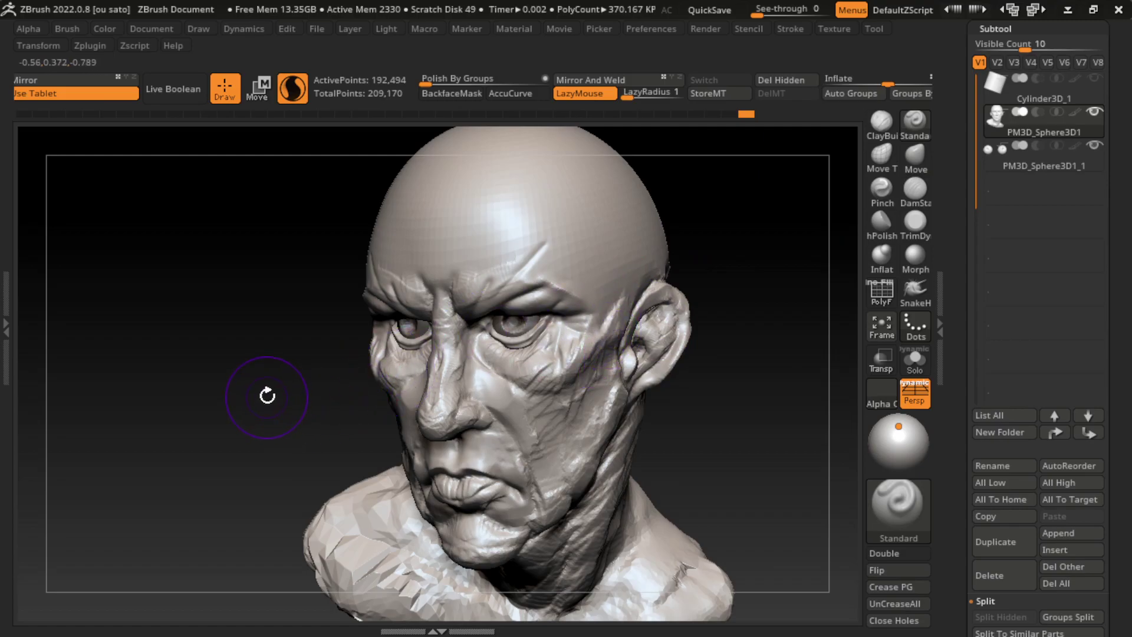
click(915, 154)
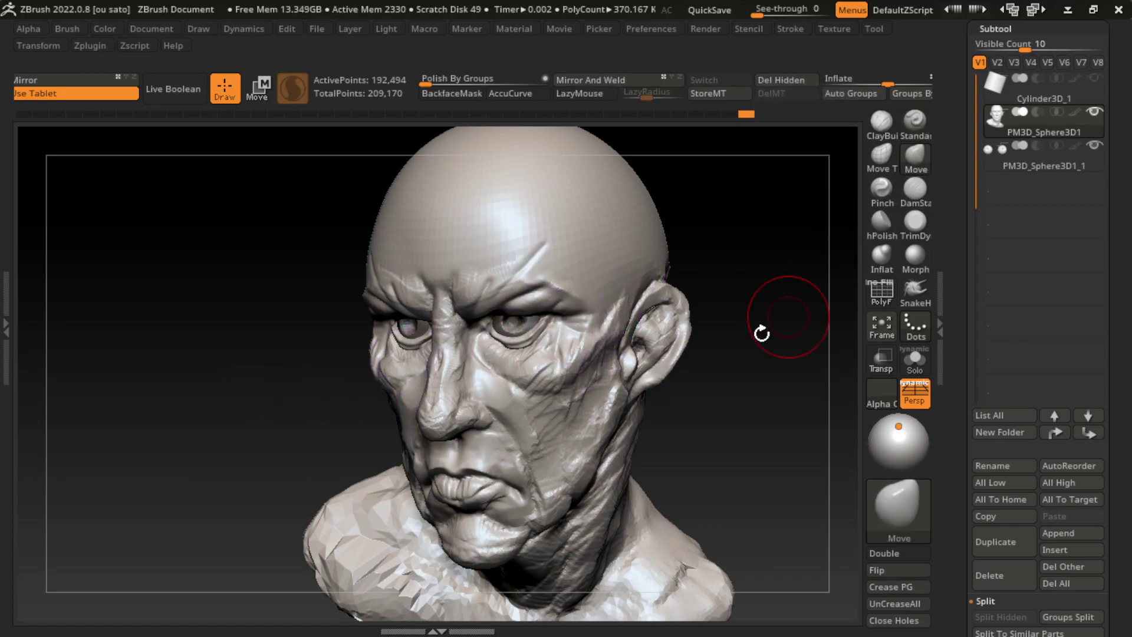
drag(760, 331, 799, 364)
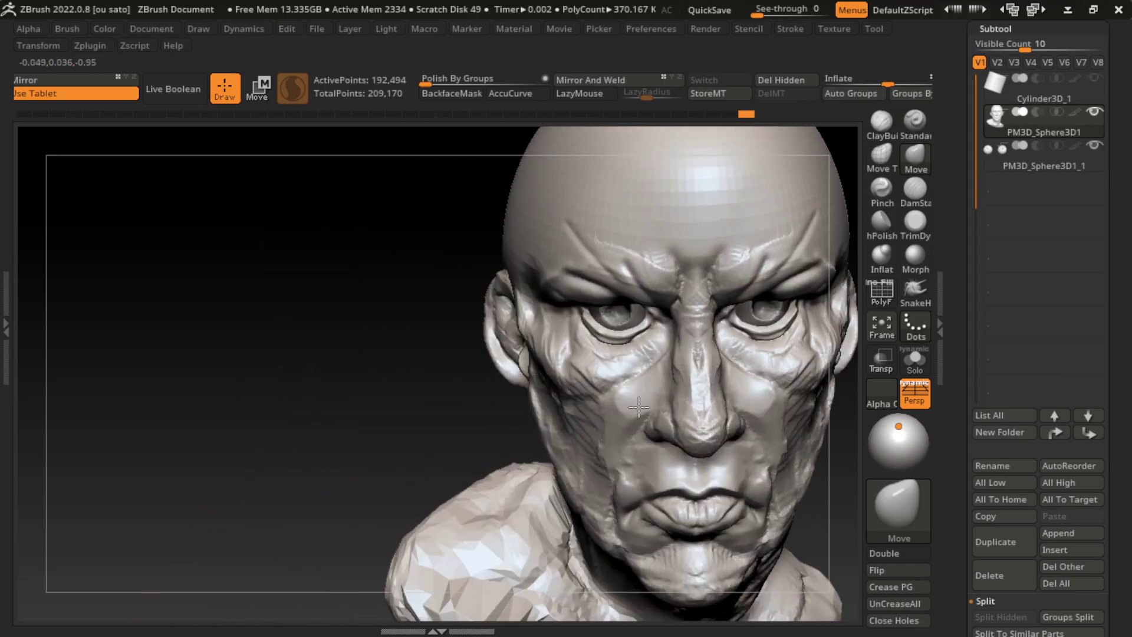
right_drag(639, 406, 328, 442)
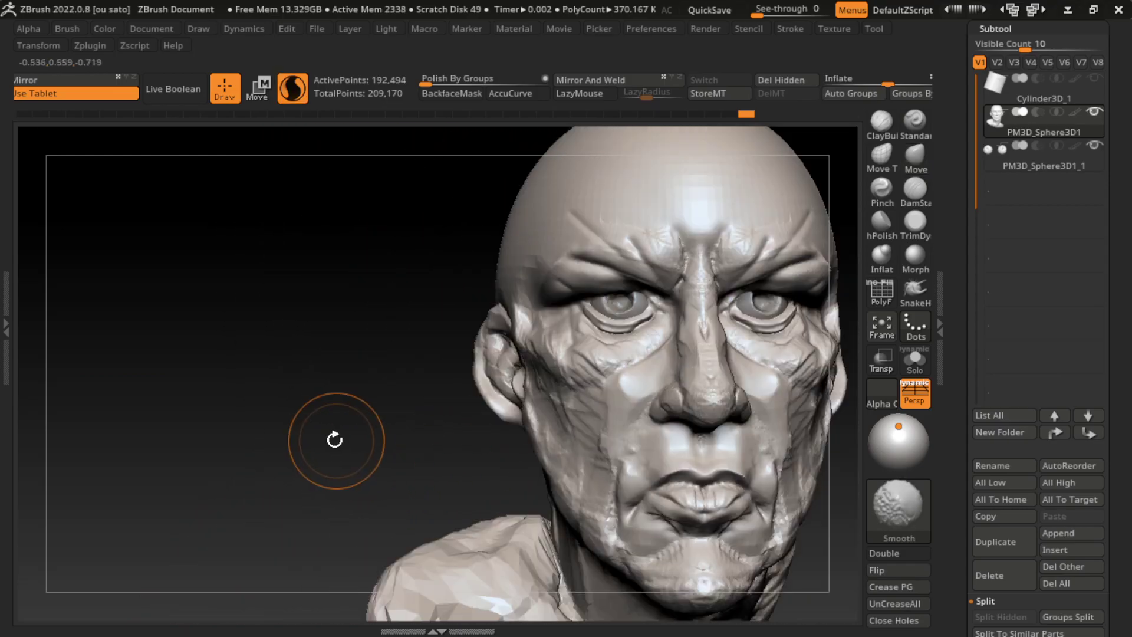
click(151, 28)
click(246, 580)
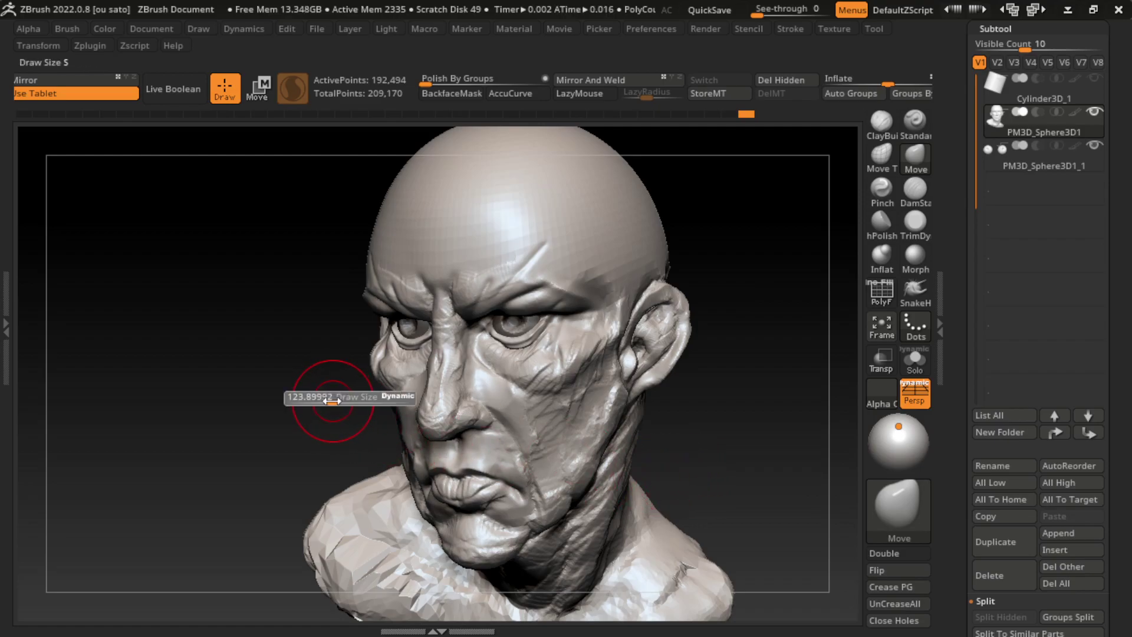
With ClayBuildup, smooth the cheek and build volume onto the left temple
click(881, 121)
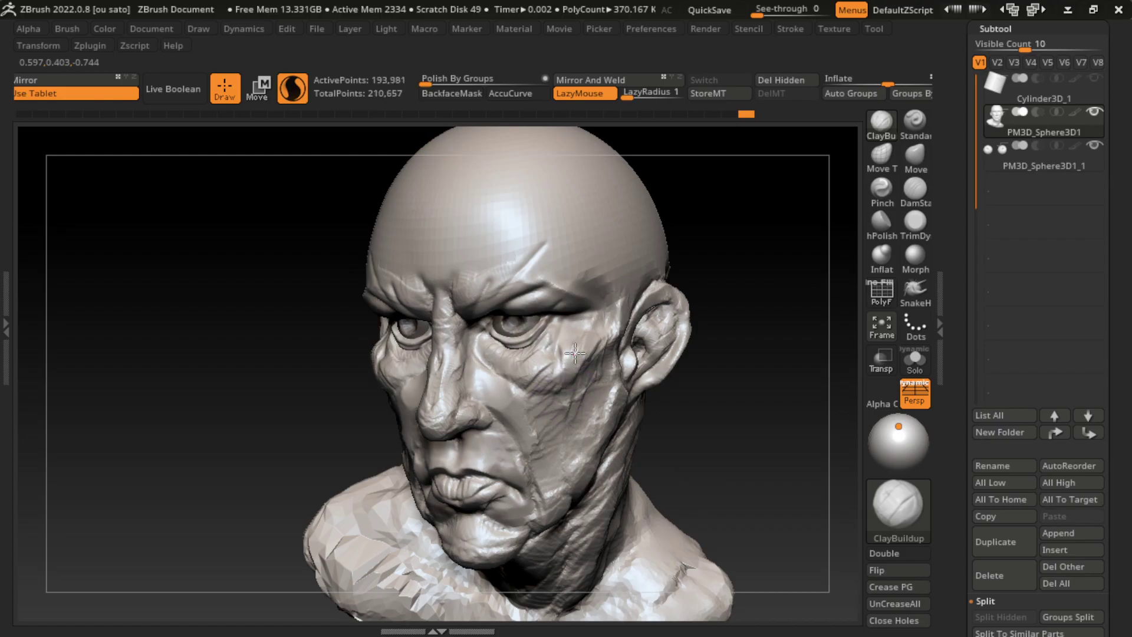
drag(575, 353, 572, 340)
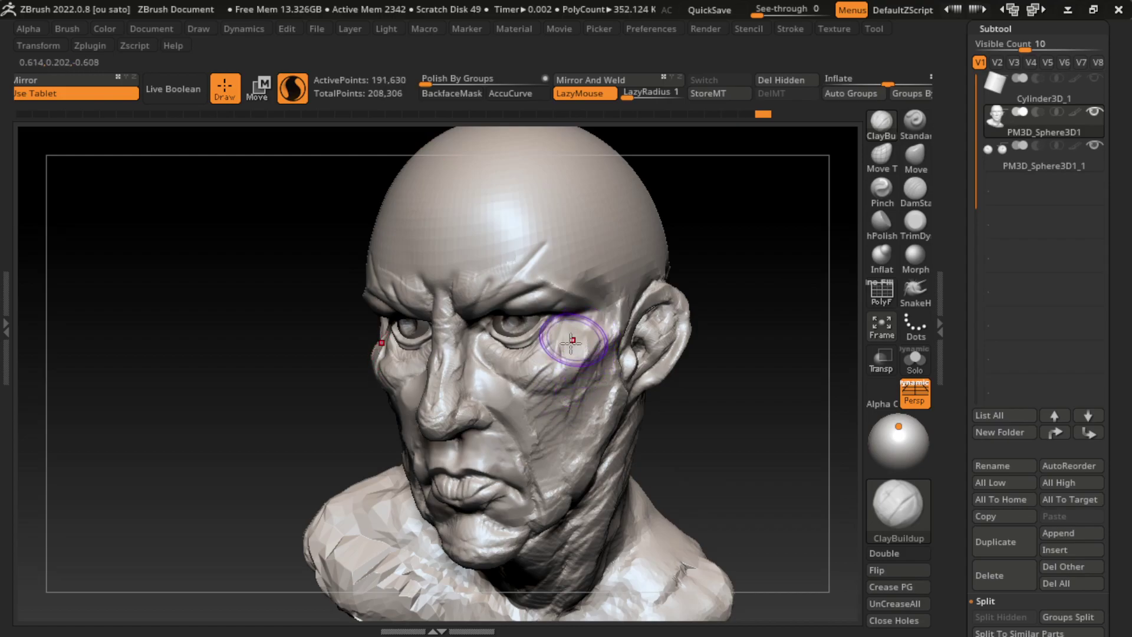
mouse_move(381, 330)
mouse_down()
mouse_move(370, 345)
mouse_move(390, 352)
mouse_move(377, 391)
mouse_up()
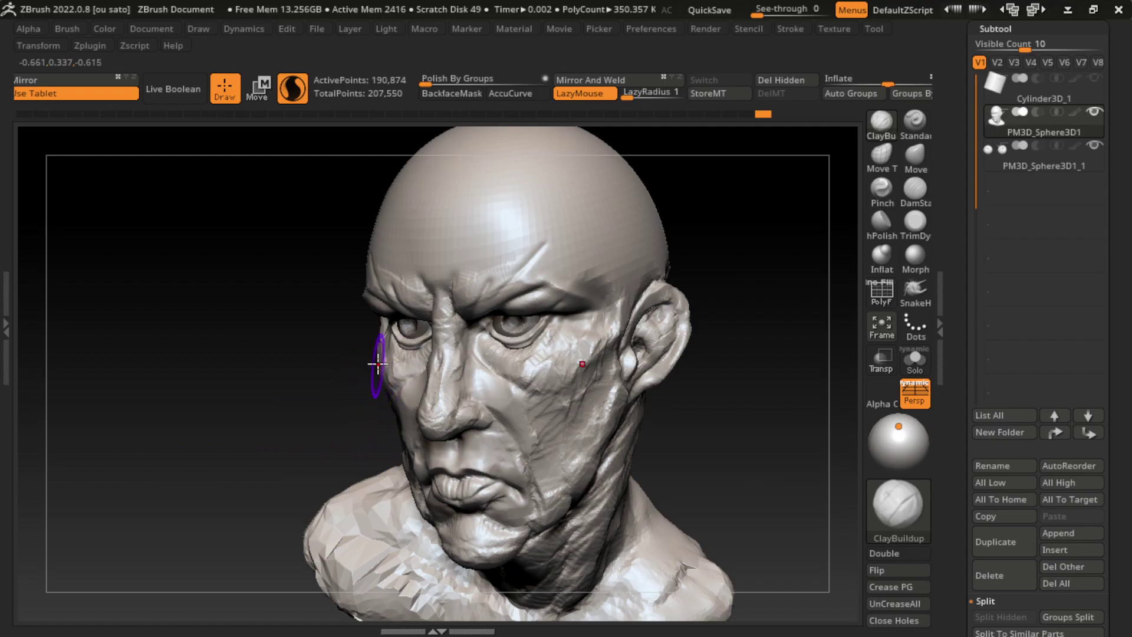
alt+right_drag(379, 329, 377, 365)
drag(378, 364, 376, 395)
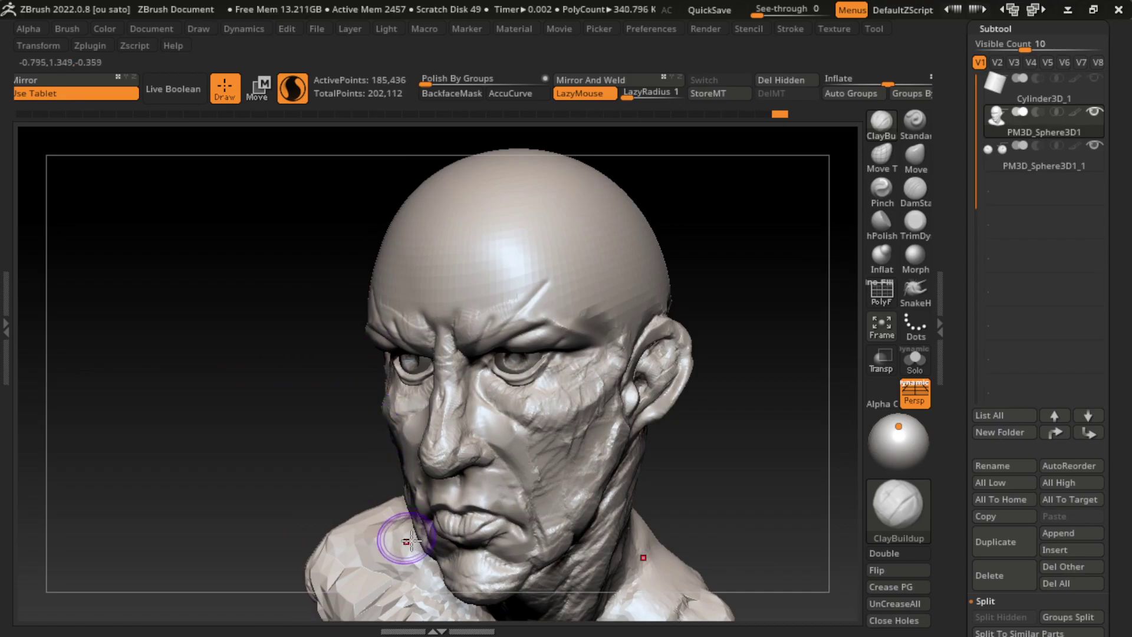
Shape the cheek beside the nose, then carve DamStandard creases under the eye and across the cheek
mouse_move(451, 480)
mouse_down()
mouse_move(416, 416)
mouse_move(506, 435)
mouse_up()
key(s)
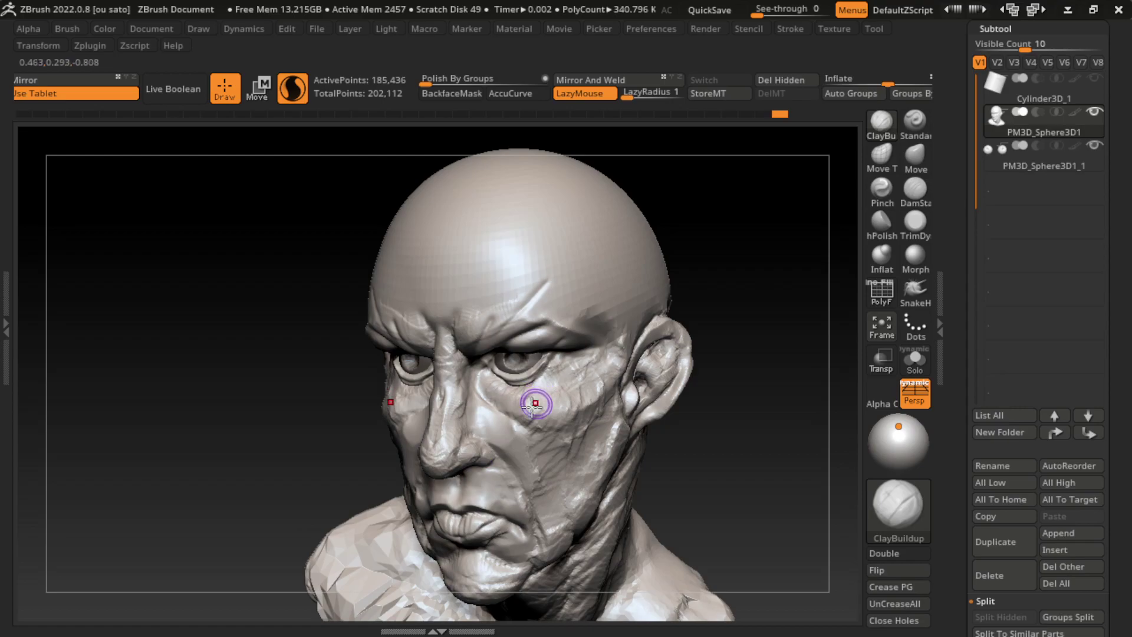
click(915, 190)
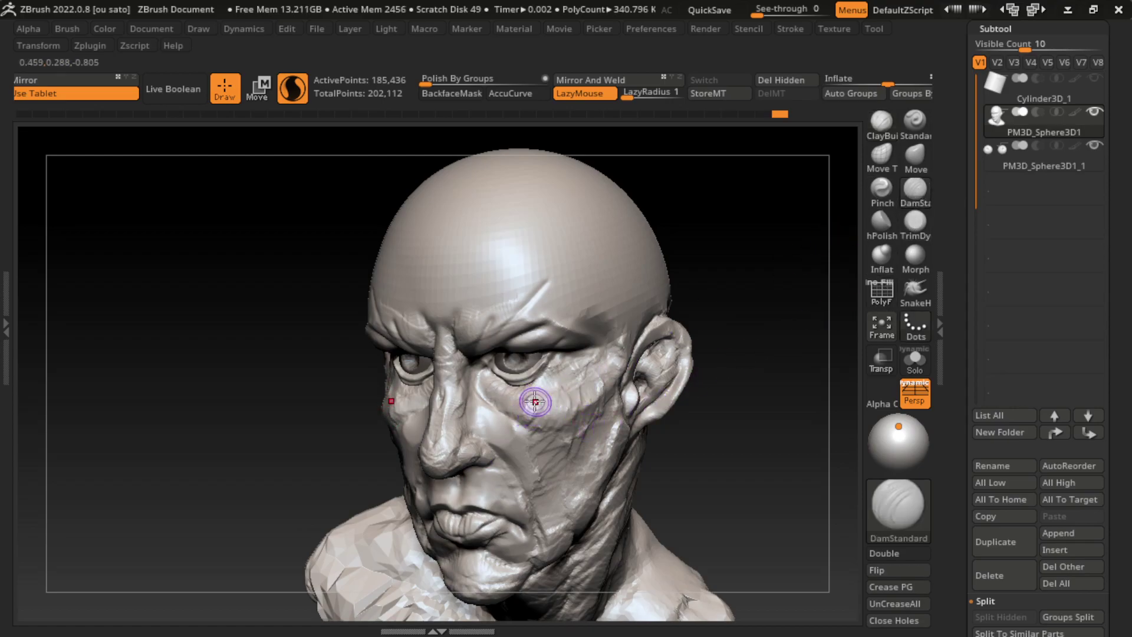
drag(540, 397, 507, 405)
drag(399, 399, 526, 400)
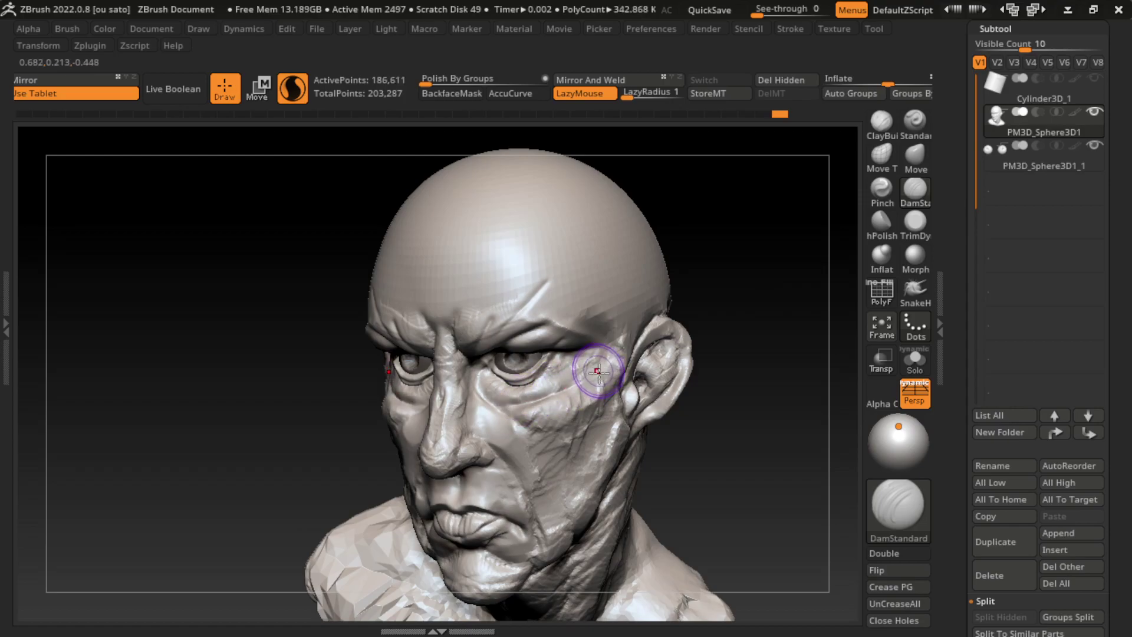
drag(599, 374, 558, 412)
Build up the left cheek under the eye and around the eye with ClayBuildup
key(b)
key(c)
key(b)
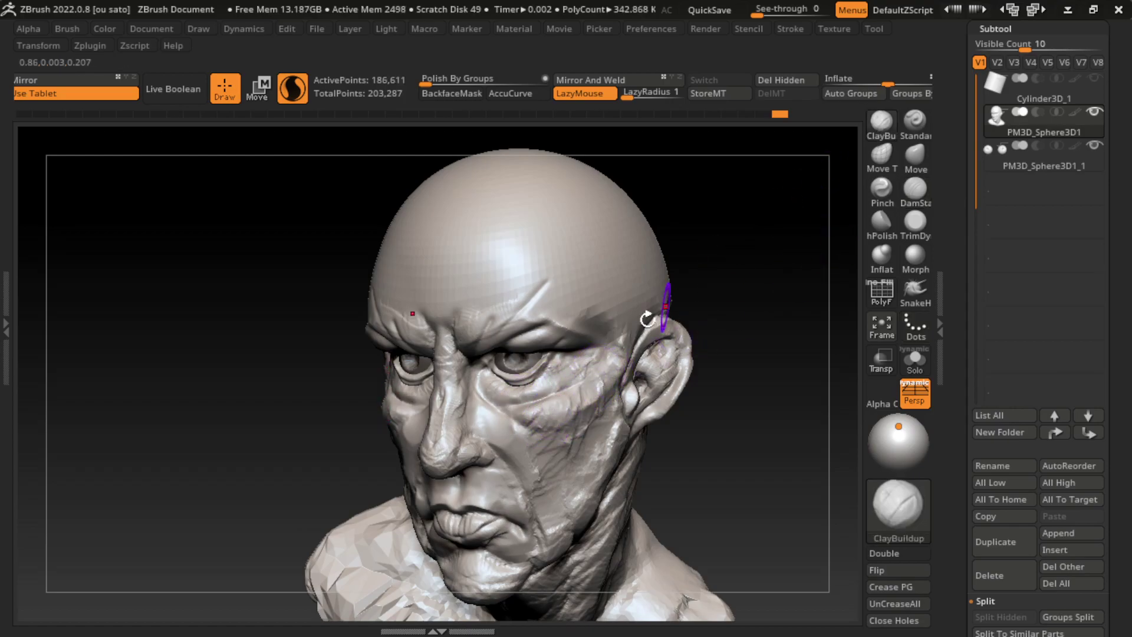
key(s)
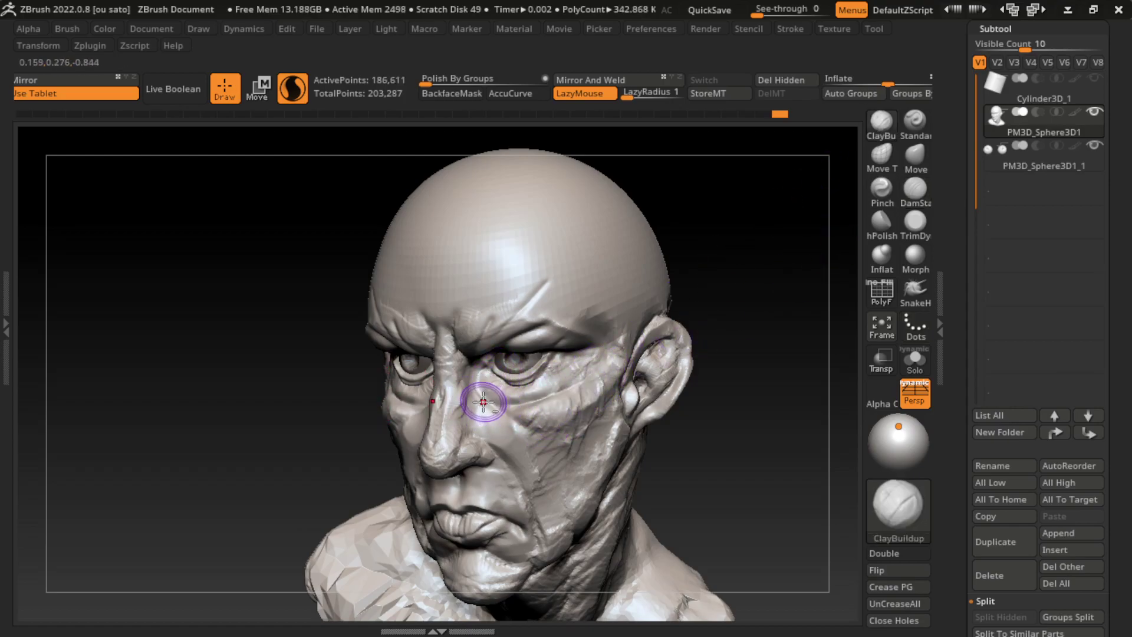
drag(481, 398, 491, 397)
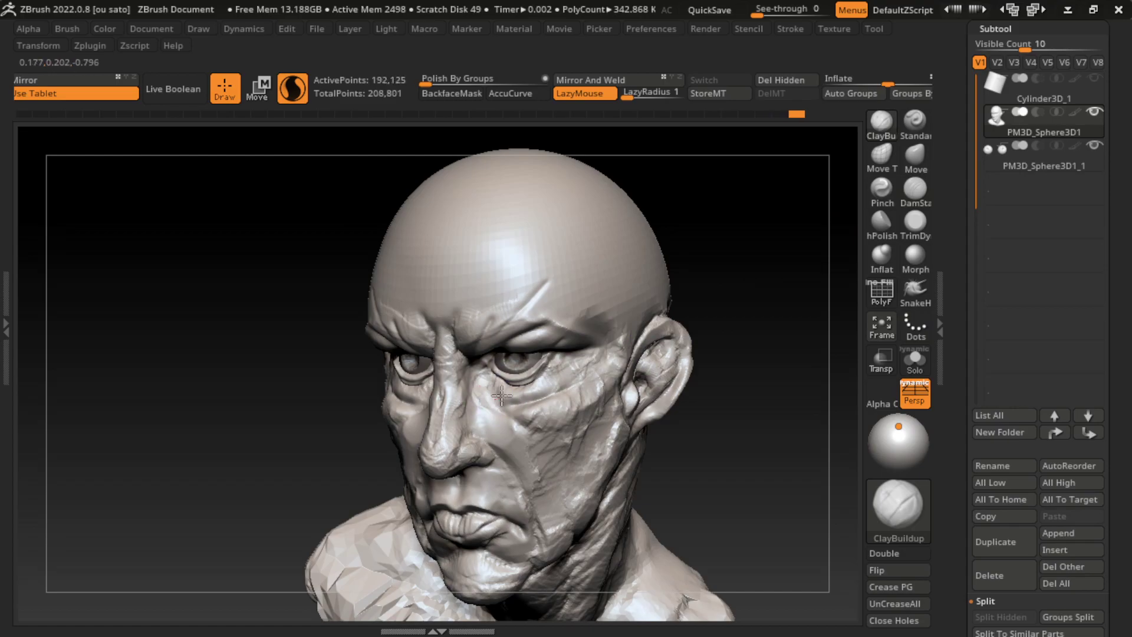
mouse_move(550, 396)
mouse_down()
mouse_move(498, 385)
mouse_move(564, 380)
mouse_move(498, 371)
mouse_move(551, 354)
mouse_move(568, 382)
mouse_move(558, 371)
mouse_move(506, 399)
mouse_move(468, 455)
mouse_move(501, 395)
mouse_move(480, 460)
mouse_move(442, 374)
mouse_move(473, 405)
mouse_up()
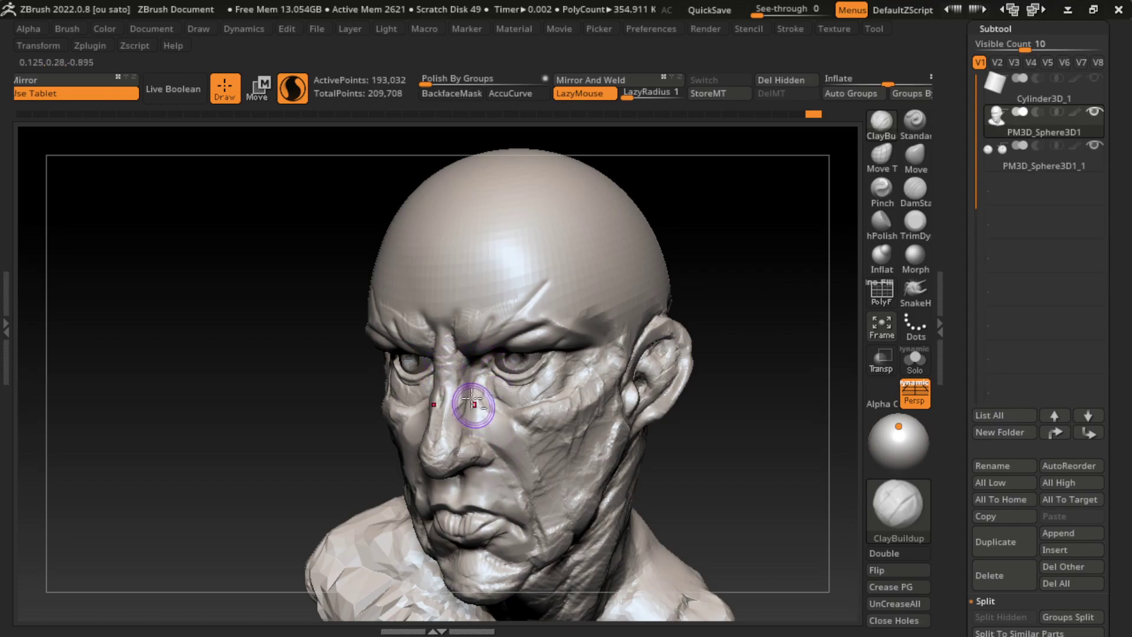
mouse_move(478, 361)
mouse_down()
mouse_move(485, 389)
mouse_move(441, 450)
mouse_up()
Carve a vertical crease between the brows and build up the right temple
click(916, 189)
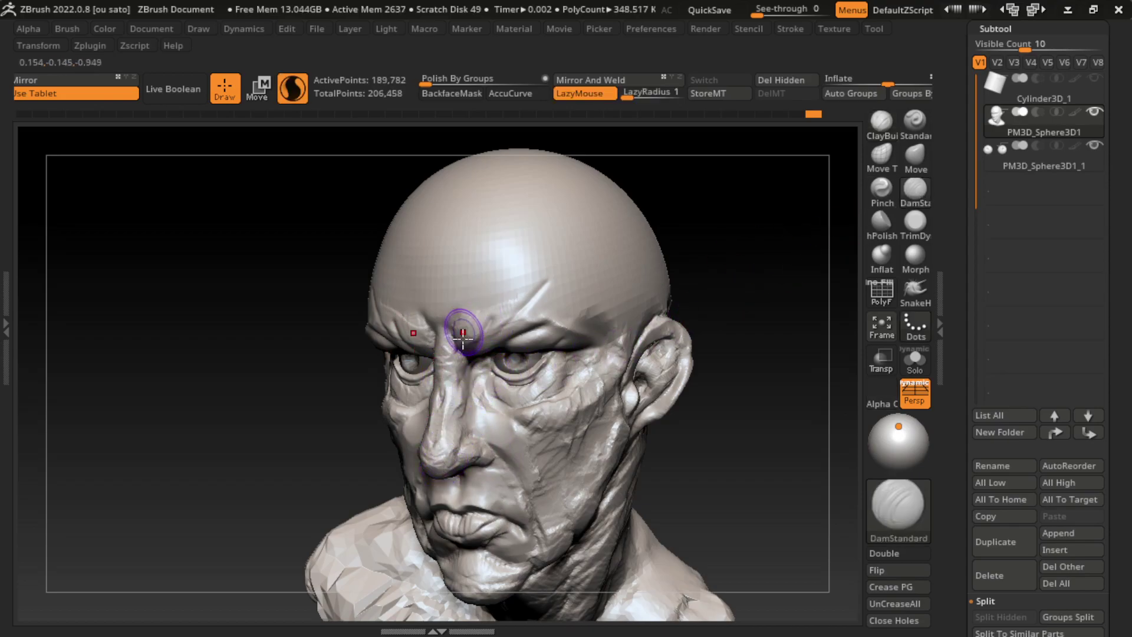
drag(458, 314, 450, 296)
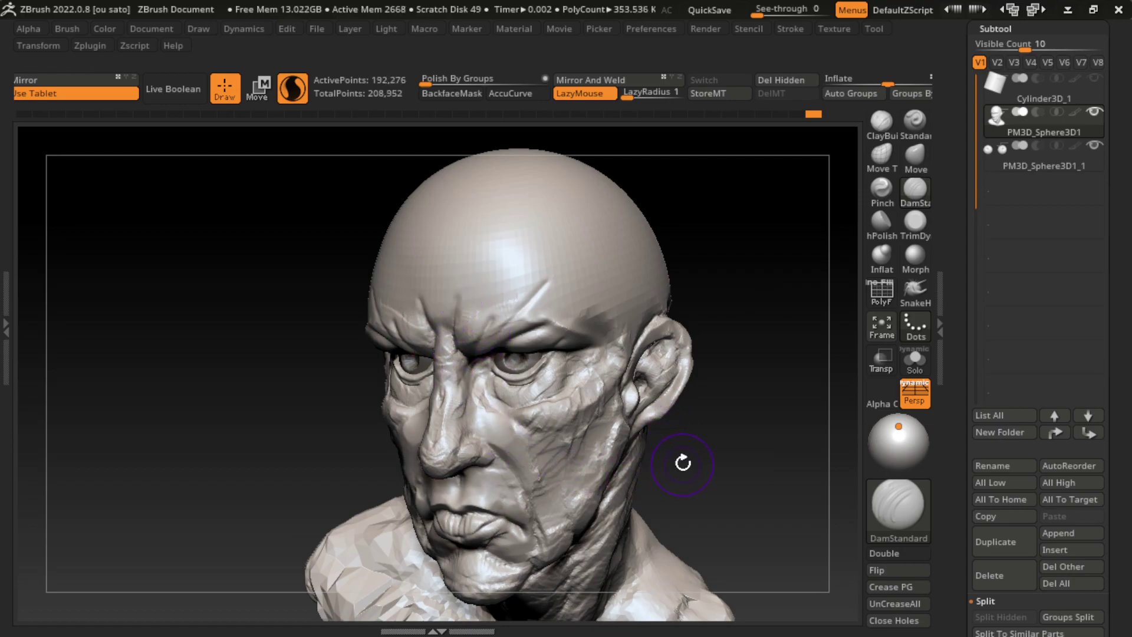
click(881, 120)
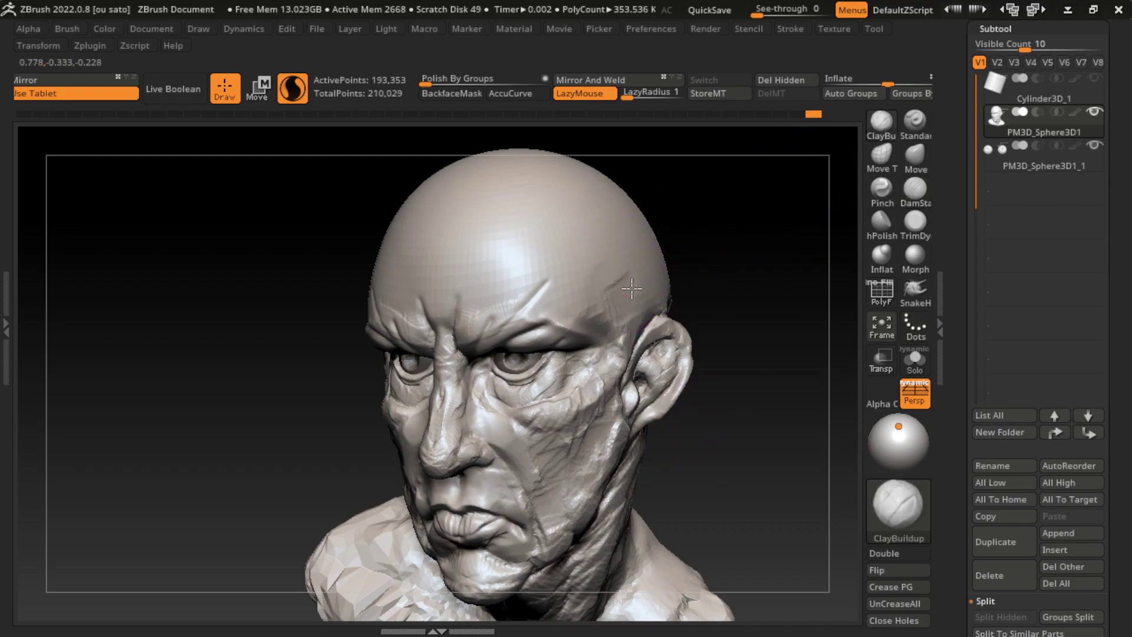
mouse_move(619, 259)
mouse_down()
mouse_move(600, 303)
mouse_move(581, 265)
mouse_move(590, 236)
mouse_move(608, 230)
mouse_move(598, 208)
mouse_move(613, 253)
mouse_move(666, 293)
mouse_move(583, 224)
mouse_up()
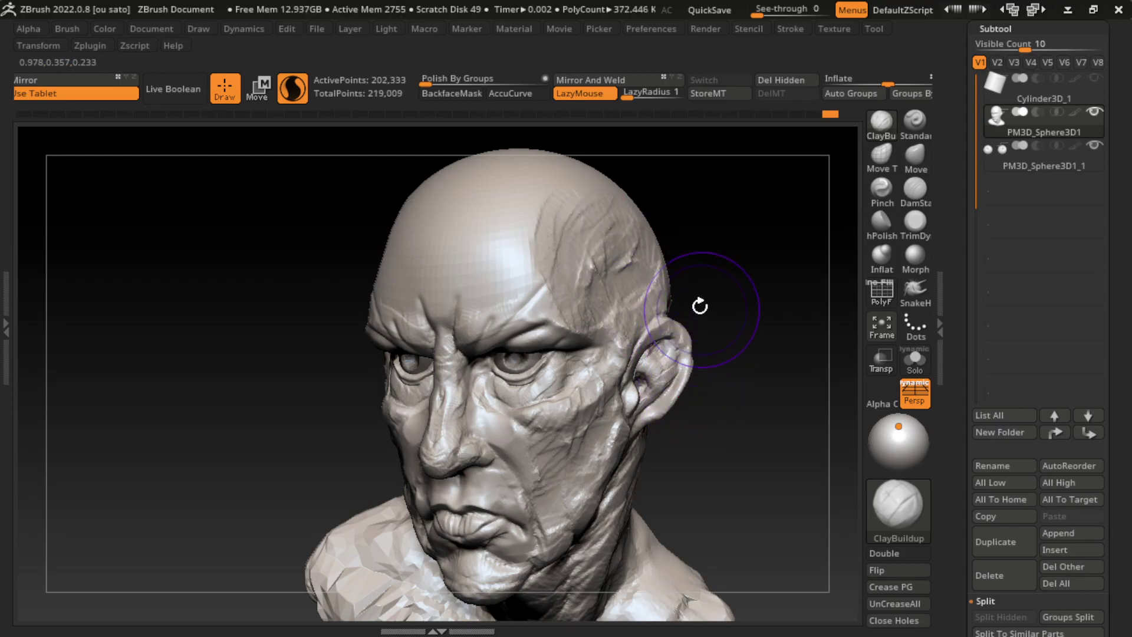
Build up the upper skull, right temple and forehead, using LazyMouse for smoother forehead strokes
mouse_move(665, 328)
mouse_down()
mouse_move(505, 253)
mouse_move(529, 228)
mouse_move(582, 217)
mouse_up()
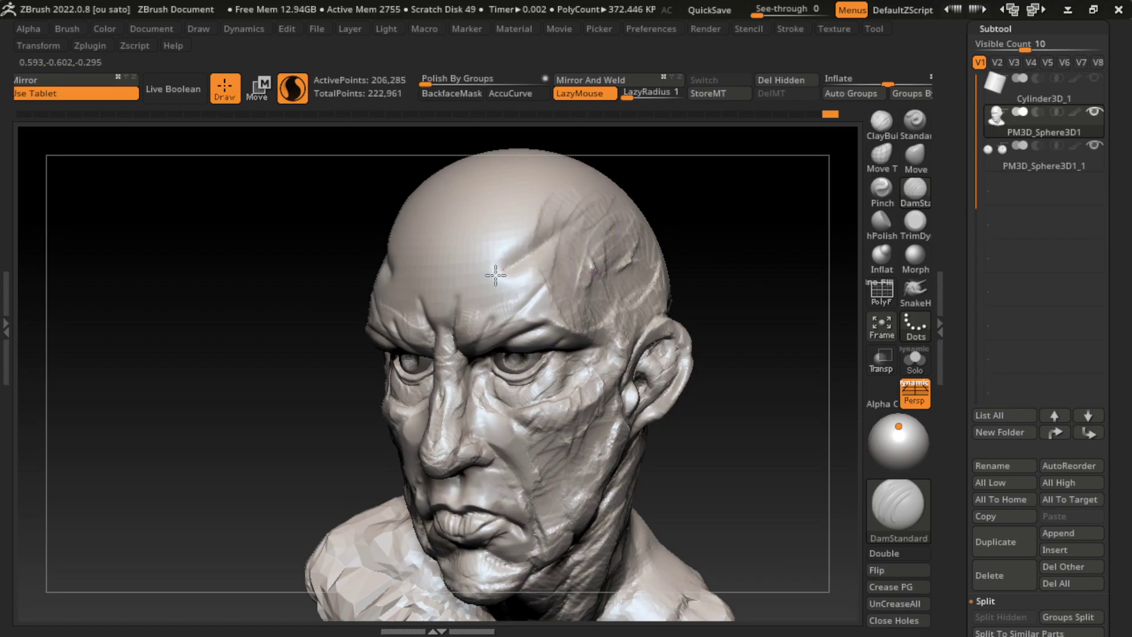
mouse_move(389, 259)
mouse_down()
mouse_move(472, 277)
mouse_move(413, 271)
mouse_move(522, 241)
mouse_move(484, 260)
mouse_move(505, 227)
mouse_up()
click(881, 121)
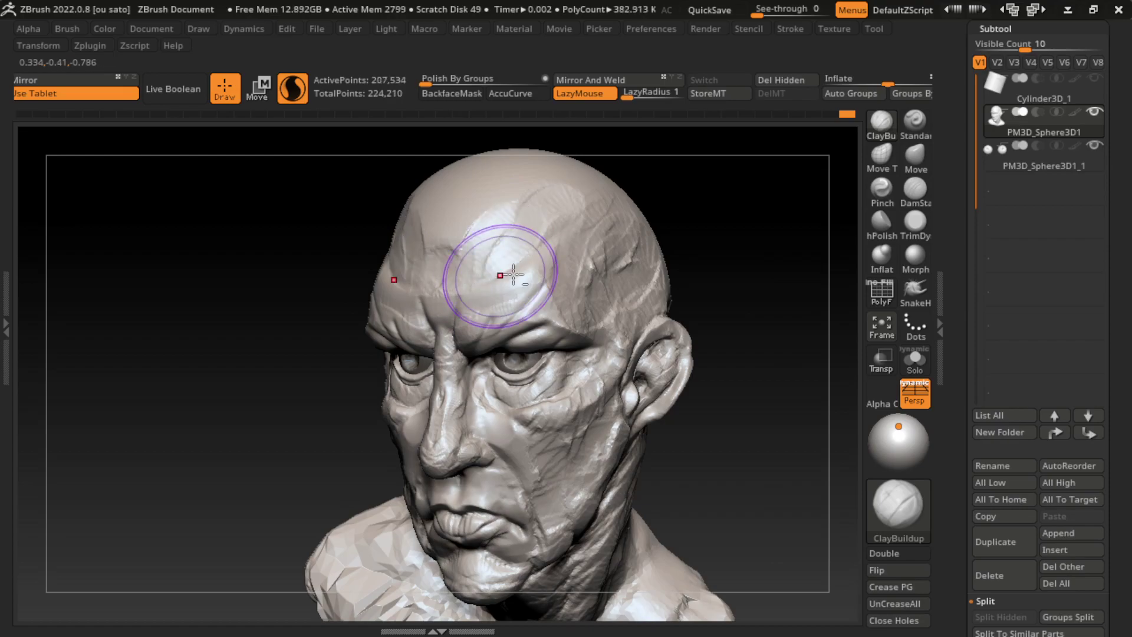
drag(598, 285, 544, 253)
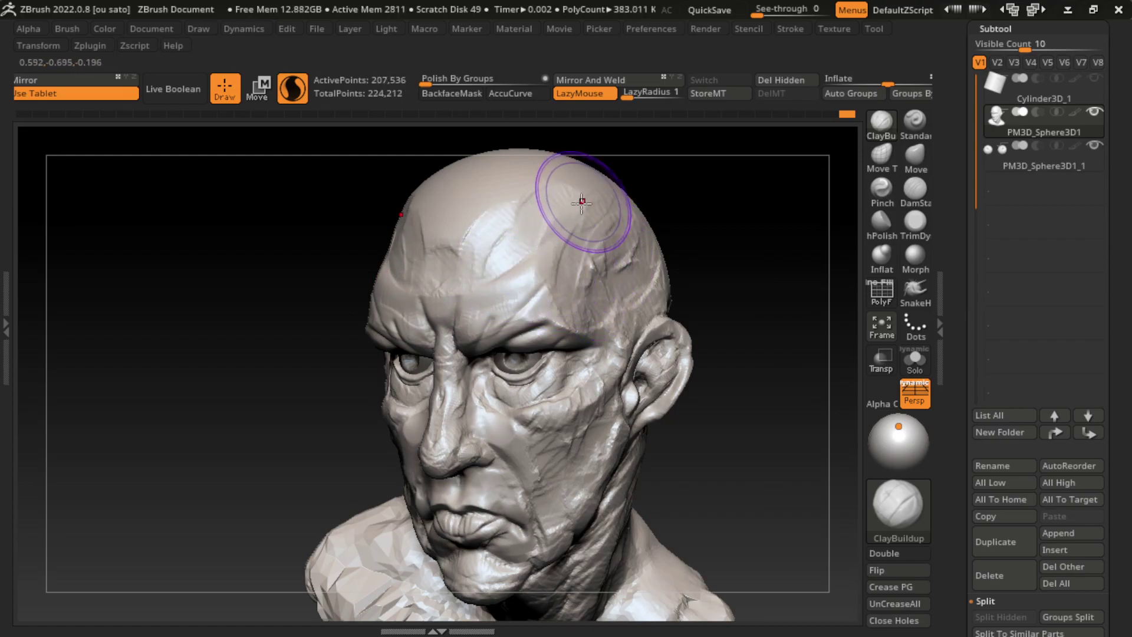
mouse_move(582, 208)
mouse_down()
mouse_move(547, 248)
mouse_move(506, 227)
mouse_move(413, 248)
mouse_move(503, 223)
mouse_up()
key(l)
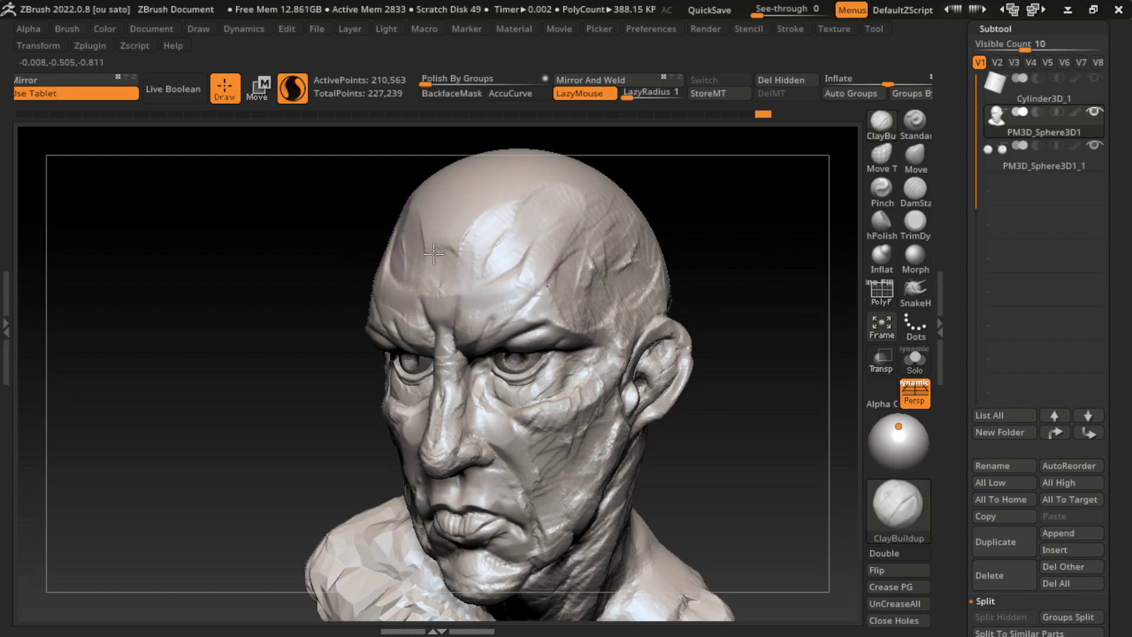
mouse_move(600, 261)
mouse_down()
mouse_move(472, 318)
mouse_move(442, 270)
mouse_move(481, 307)
mouse_move(506, 259)
mouse_up()
Reshape the forehead between the brows and refine the brow and eye socket
click(915, 121)
key(s)
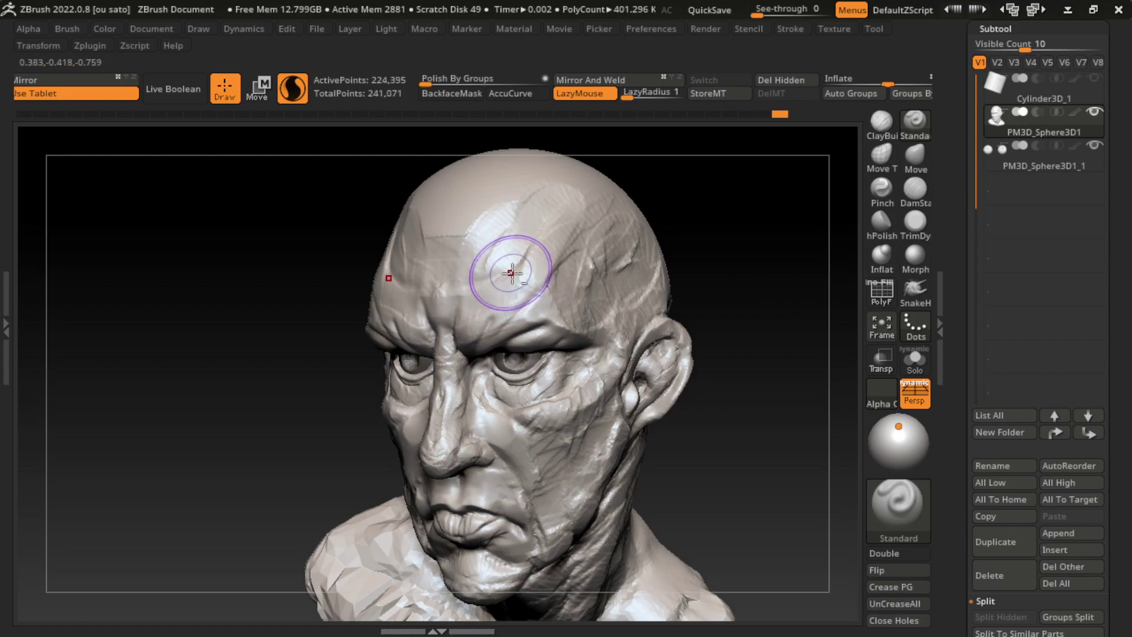
click(881, 121)
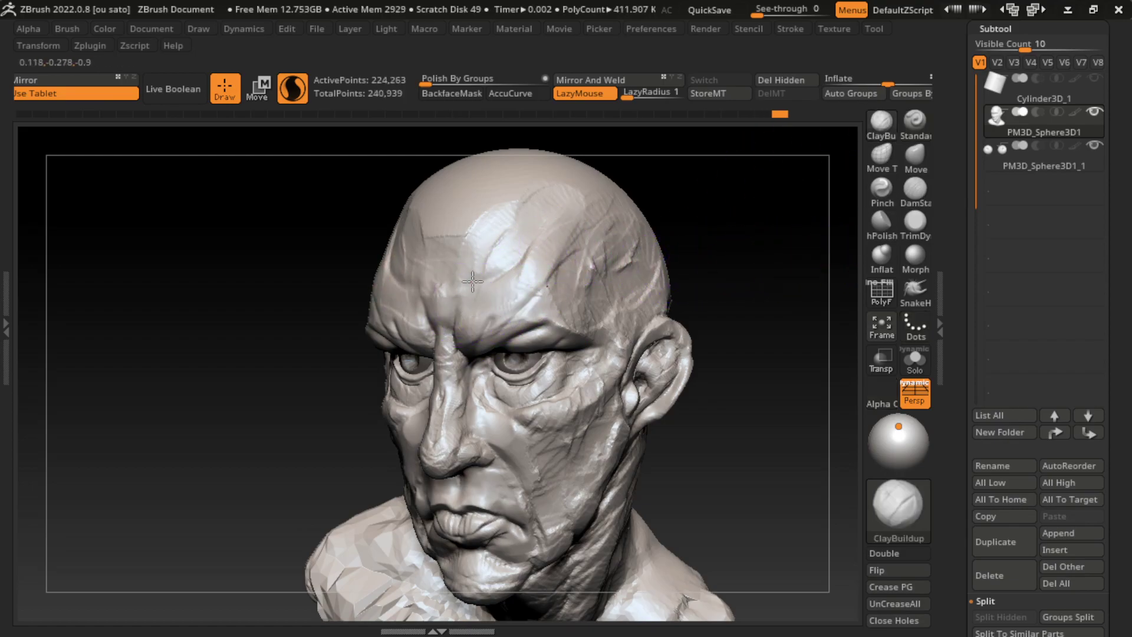
mouse_move(463, 329)
shift+mouse_down()
mouse_move(462, 311)
mouse_move(433, 325)
mouse_move(437, 409)
mouse_move(475, 387)
shift+mouse_up()
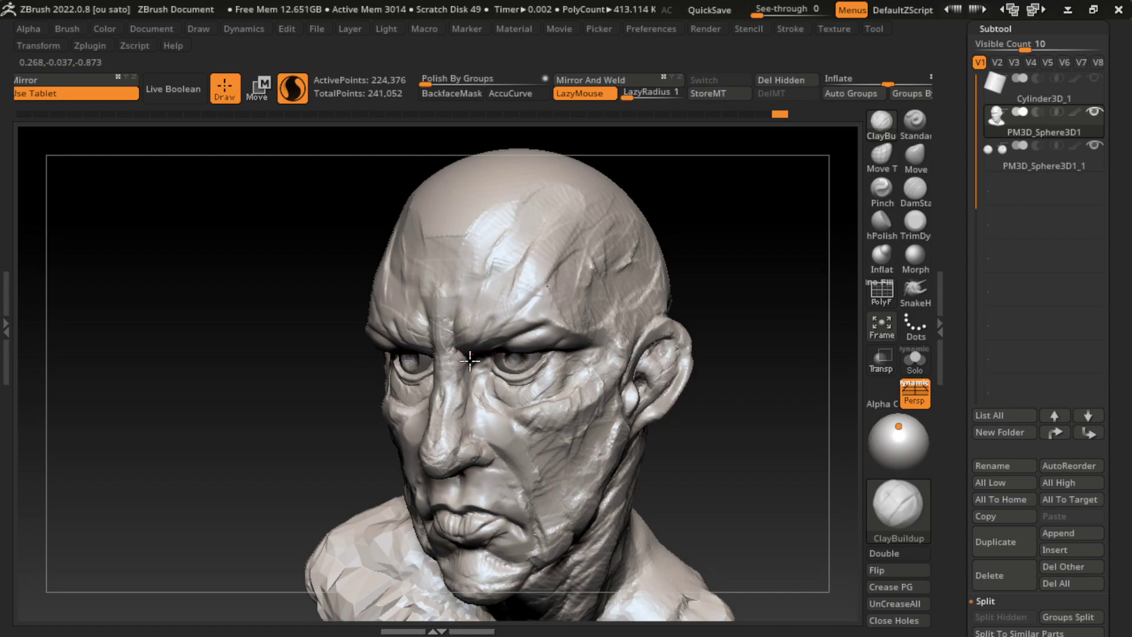
mouse_move(479, 348)
mouse_down()
mouse_move(465, 405)
mouse_move(505, 321)
mouse_move(501, 359)
mouse_move(472, 348)
mouse_up()
Sculpt wrinkles toward the outer eye corner and build up mass along the brow
click(928, 123)
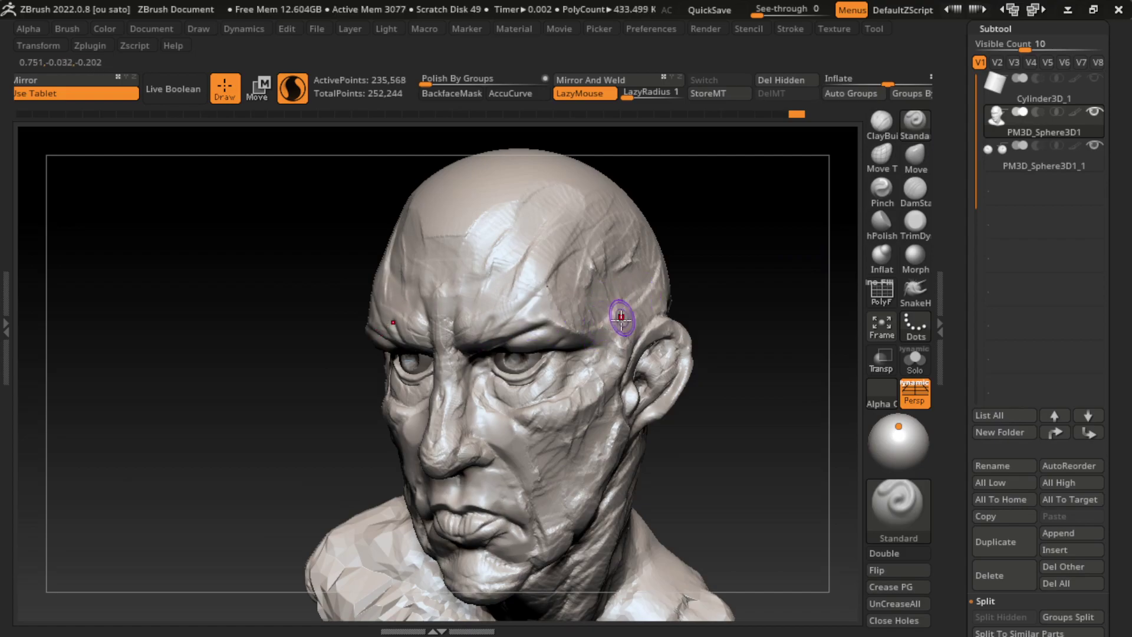
mouse_move(619, 316)
mouse_down()
mouse_move(572, 348)
mouse_move(607, 340)
mouse_up()
click(882, 120)
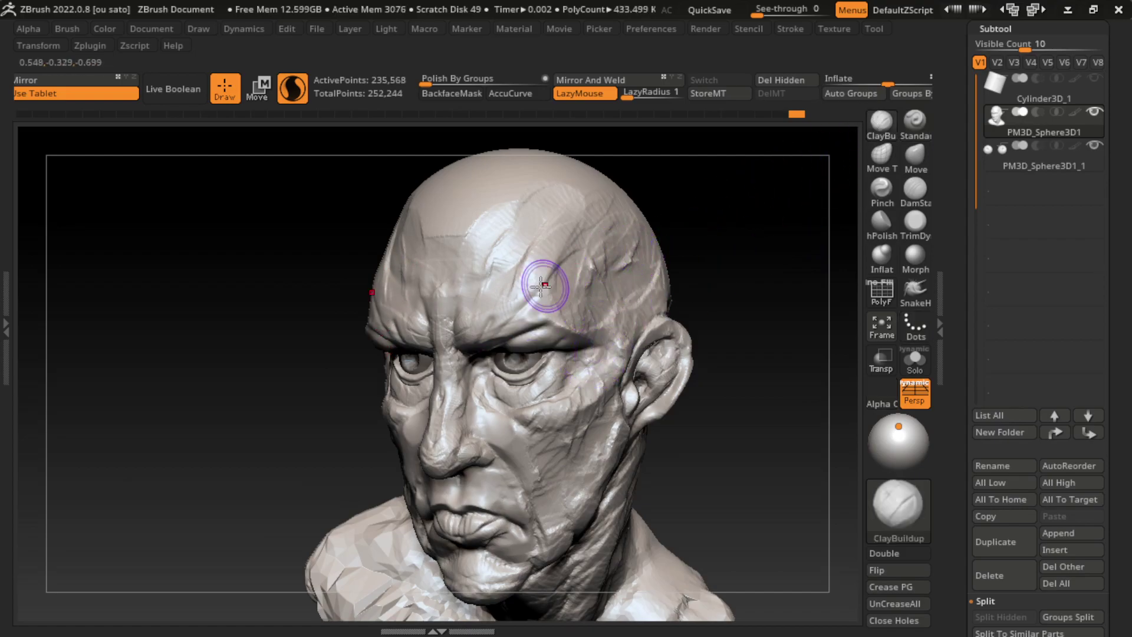
mouse_move(538, 283)
mouse_down()
mouse_move(567, 321)
mouse_move(559, 292)
mouse_move(581, 318)
mouse_move(607, 321)
mouse_move(670, 295)
mouse_move(648, 315)
mouse_up()
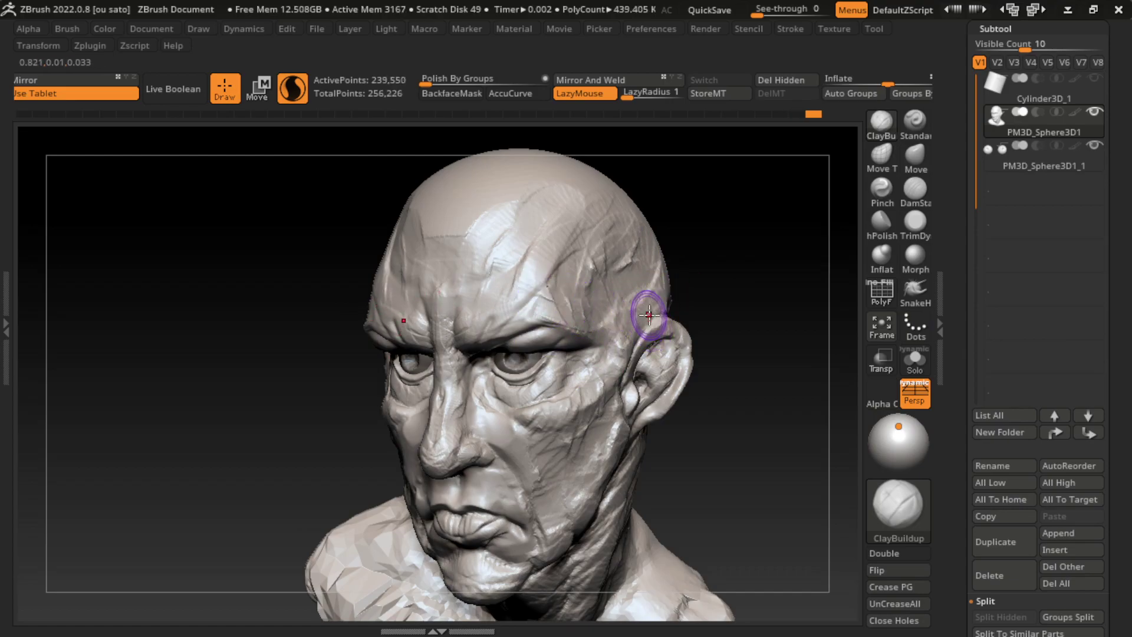
Carve DamStandard creases into the brow above the eye, undoing the last strokes
click(915, 188)
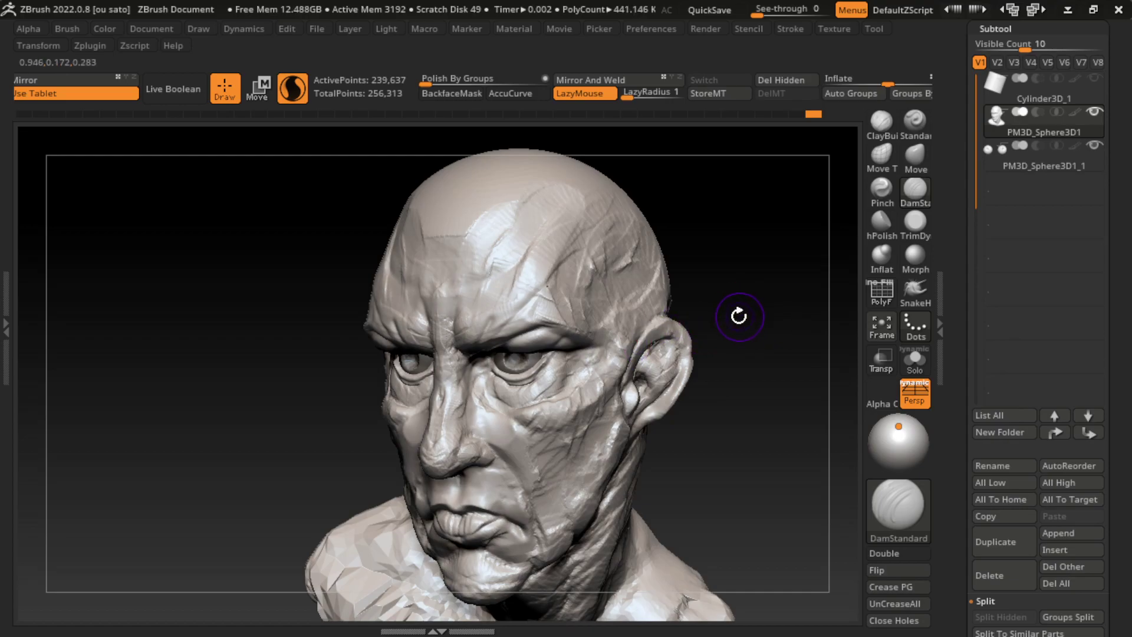
drag(590, 330, 519, 322)
drag(708, 361, 577, 359)
key(ctrl+z)
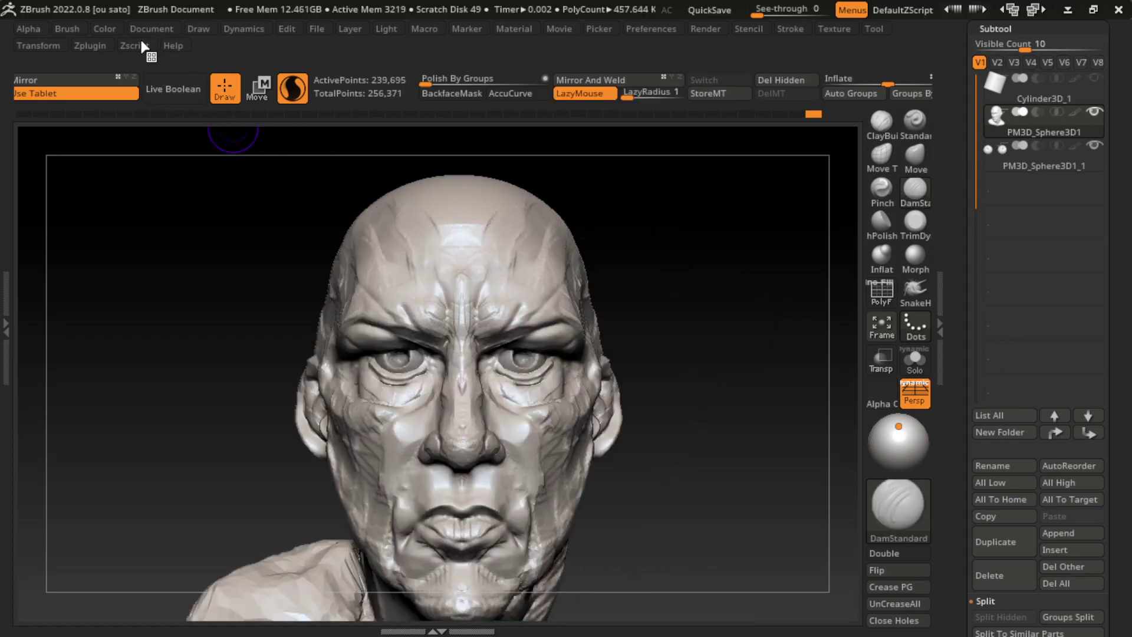
Rotate the head to show its right side and ear, and enlarge the brush
click(152, 28)
click(239, 581)
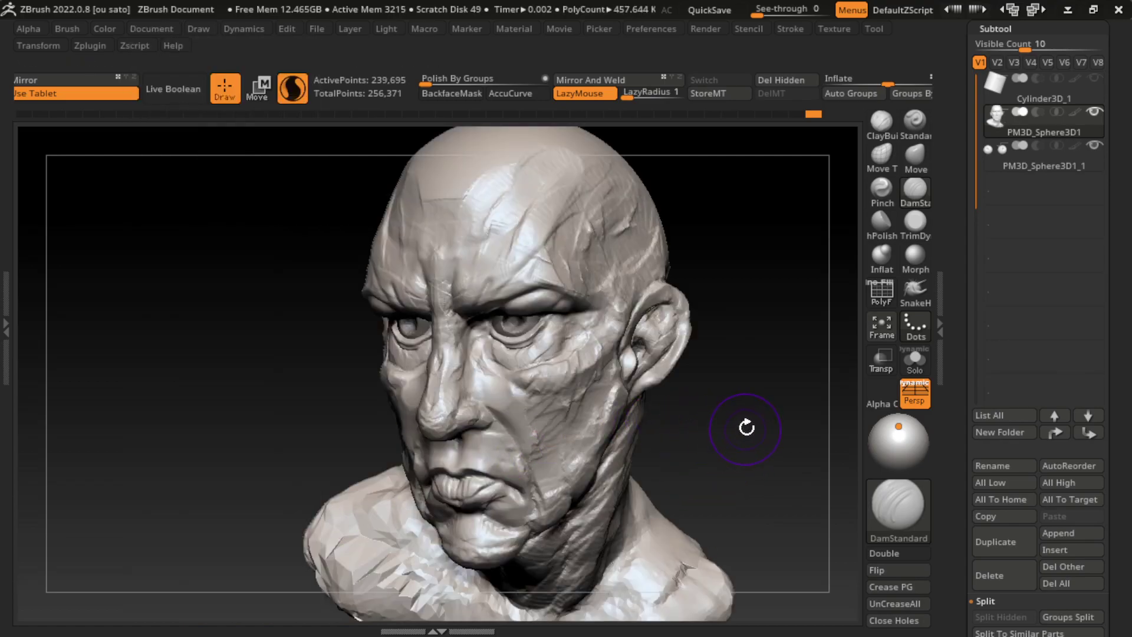
mouse_move(733, 436)
mouse_down()
mouse_move(718, 452)
mouse_move(770, 423)
mouse_up()
key(s)
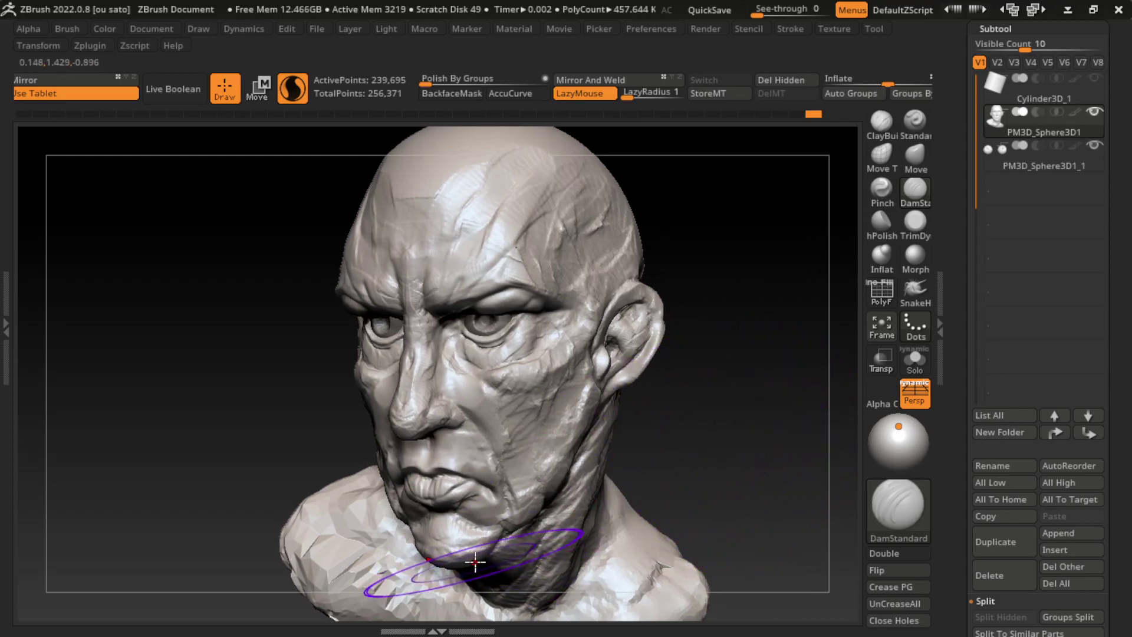
Mask the mouth region and reshape the chin below the lower lip with the Move brush
key(ctrl)
mouse_move(708, 447)
mouse_down()
mouse_move(576, 503)
mouse_move(531, 422)
mouse_move(507, 519)
mouse_up()
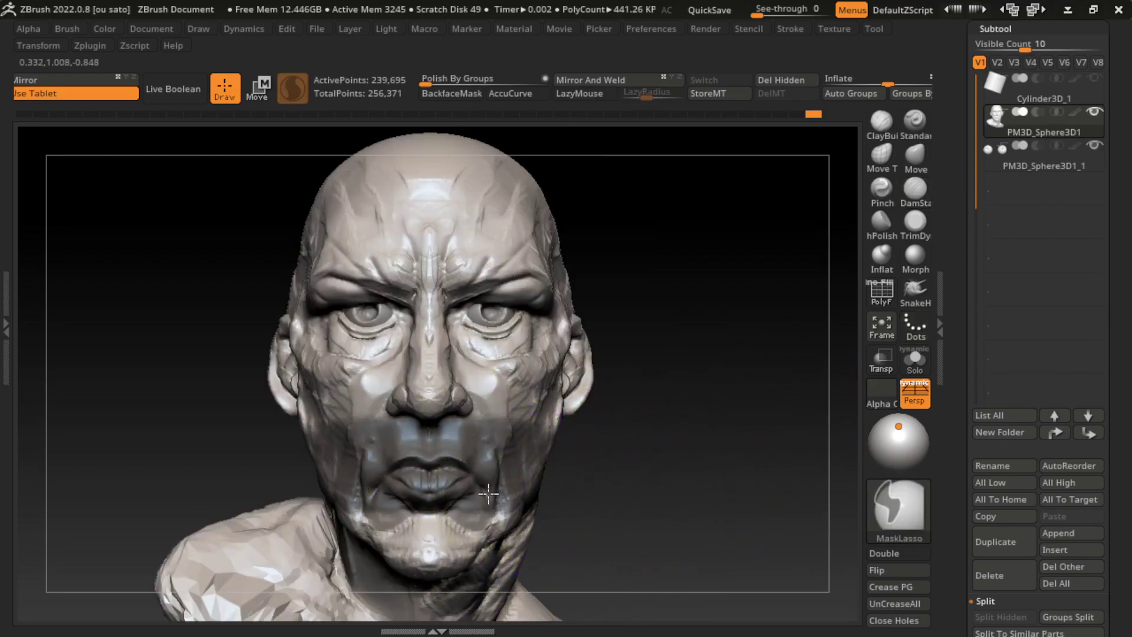
click(915, 156)
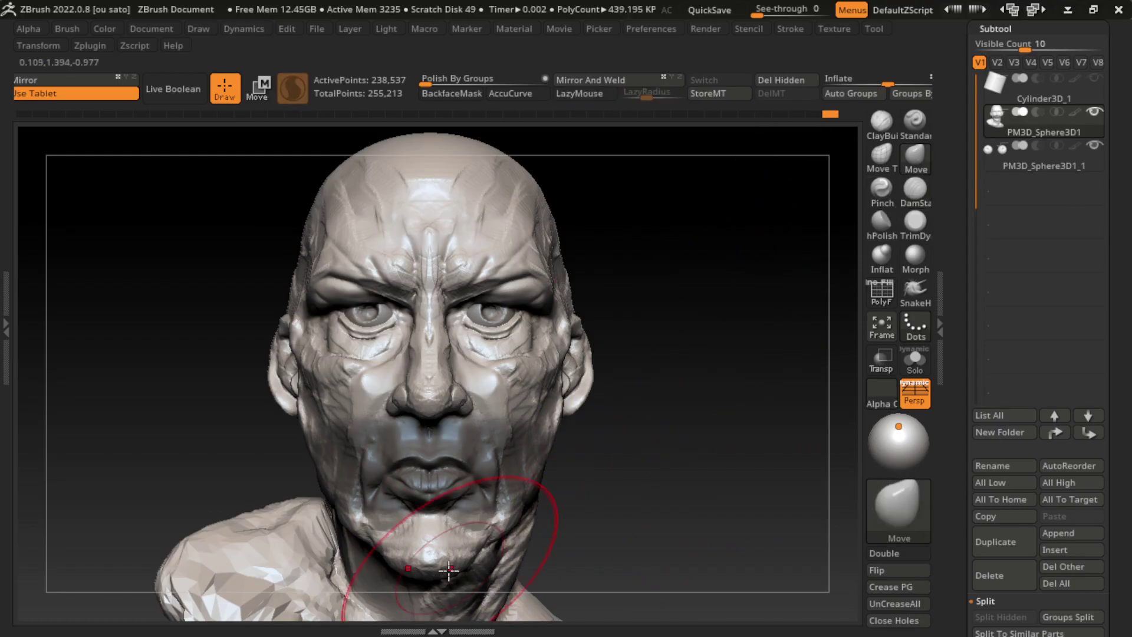
drag(448, 566, 453, 545)
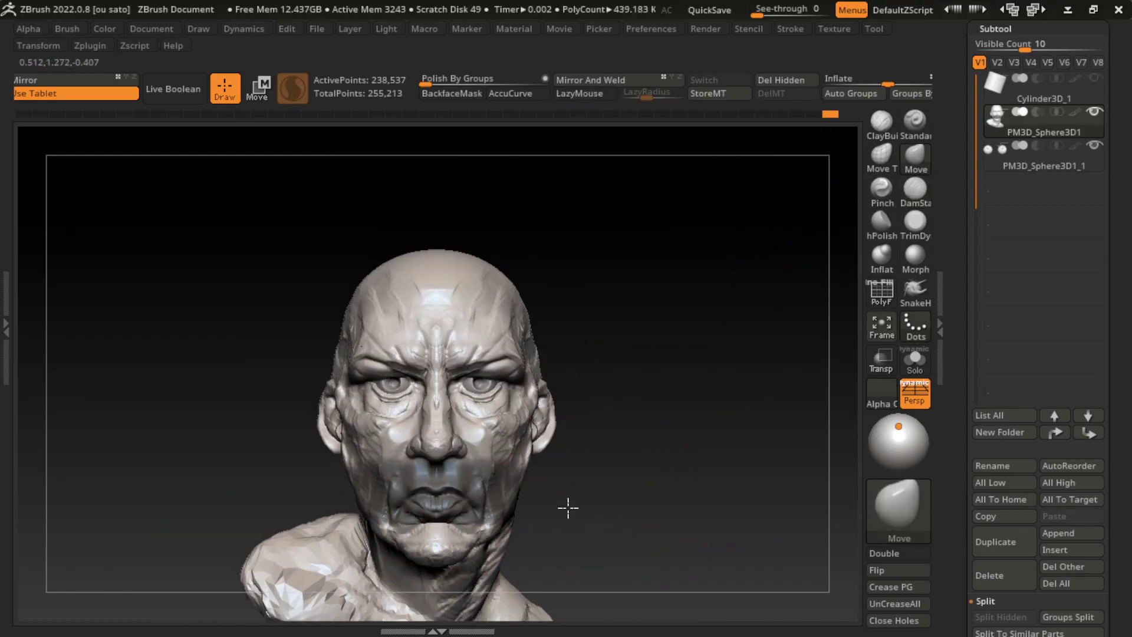
drag(568, 505, 601, 525)
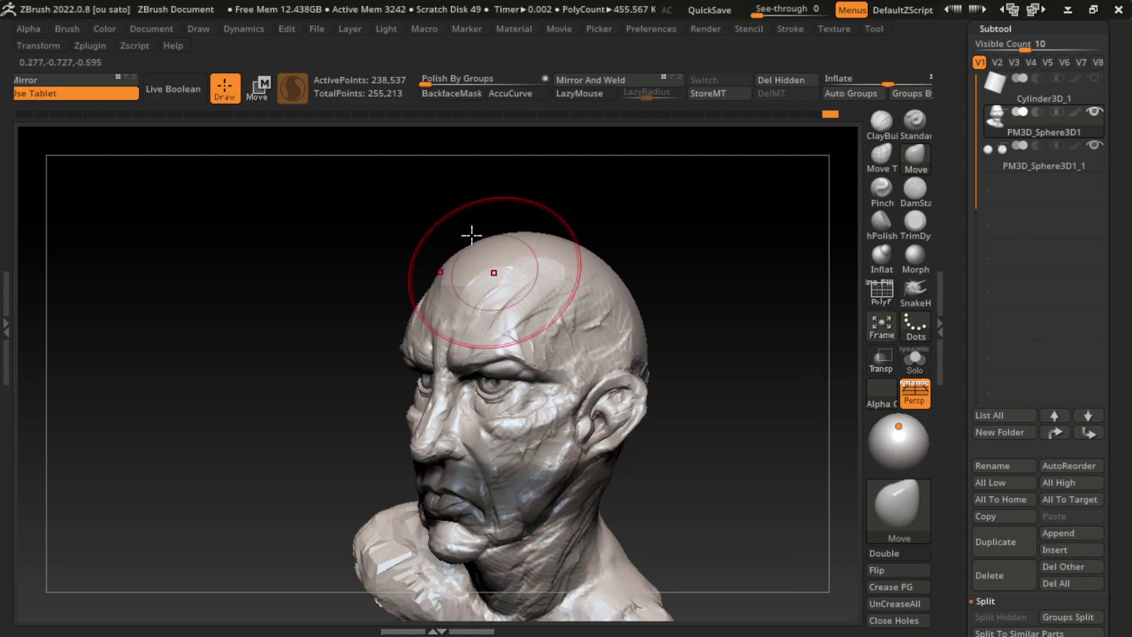
From a new preset angle, push the cheek in front of the ear into shape
click(152, 28)
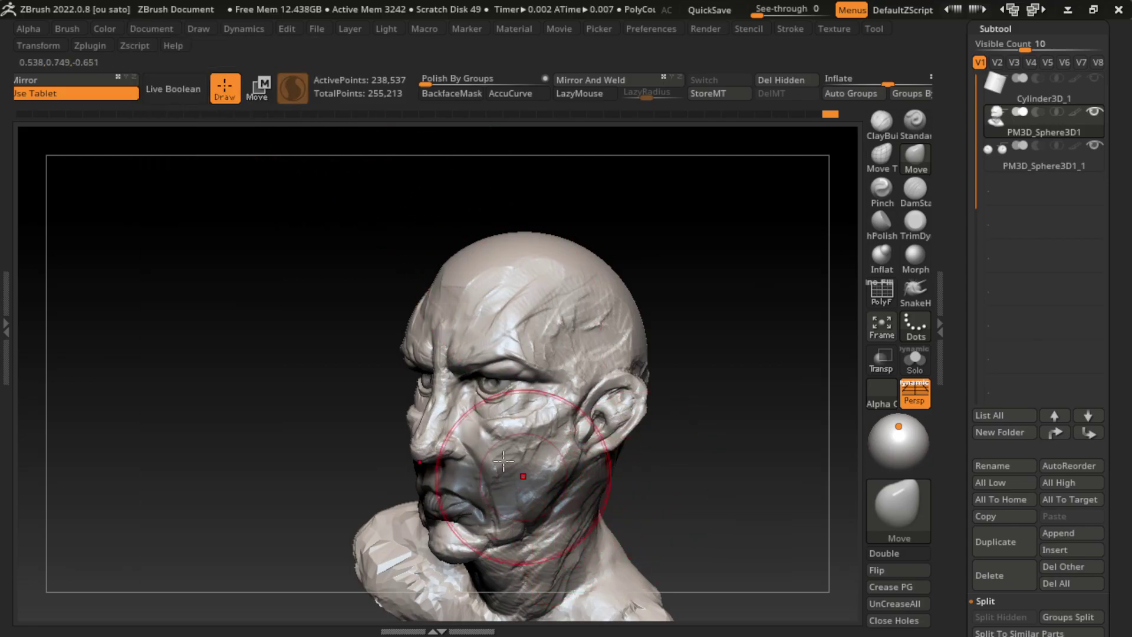
click(154, 30)
click(200, 562)
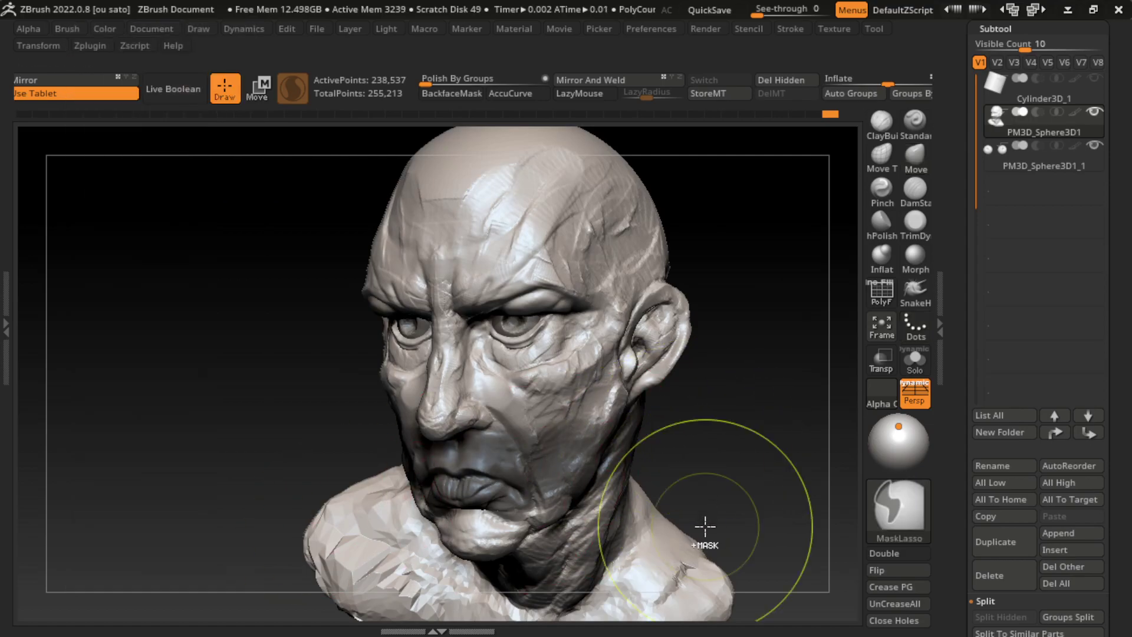
drag(748, 493, 719, 470)
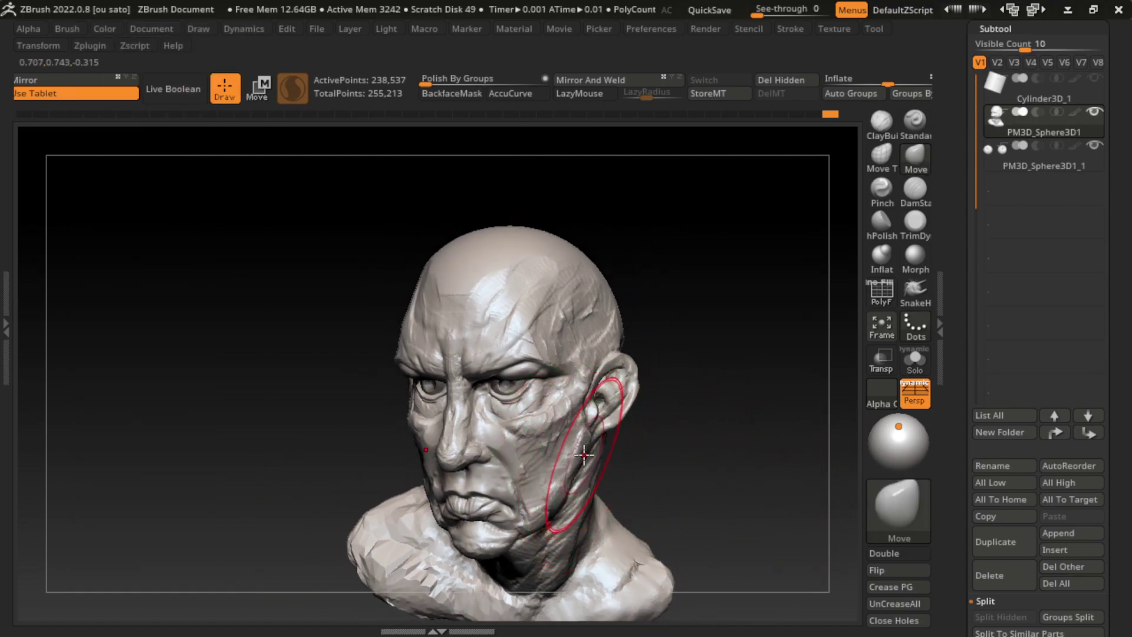
drag(584, 455, 576, 469)
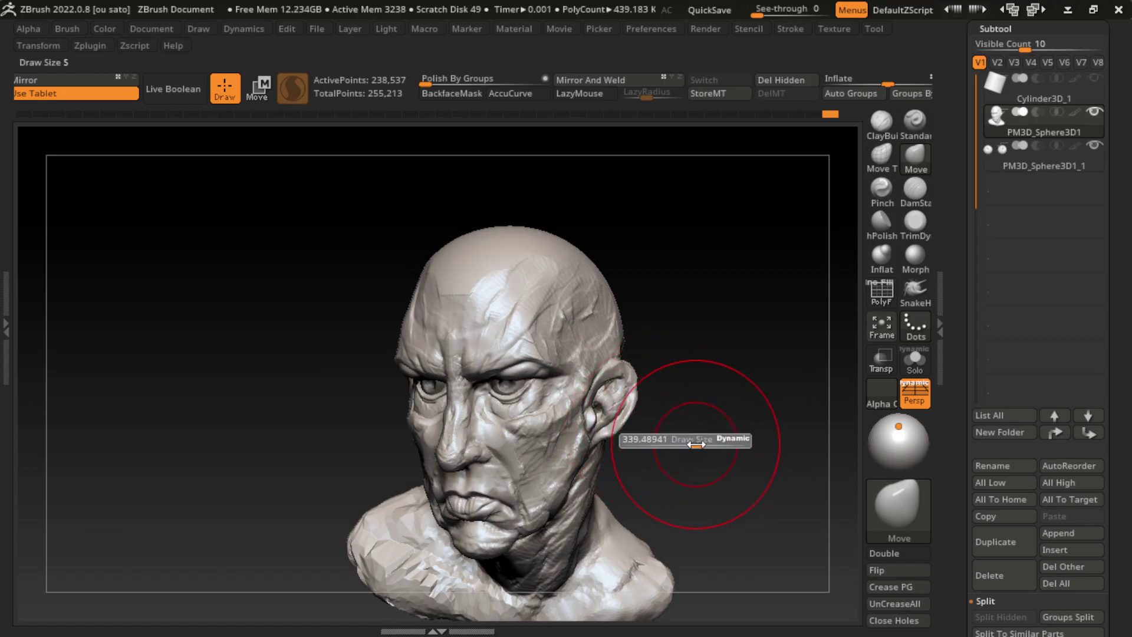
In side profile, push the back of the skull and neck behind the ear outward
shift+drag(658, 417, 725, 283)
click(916, 155)
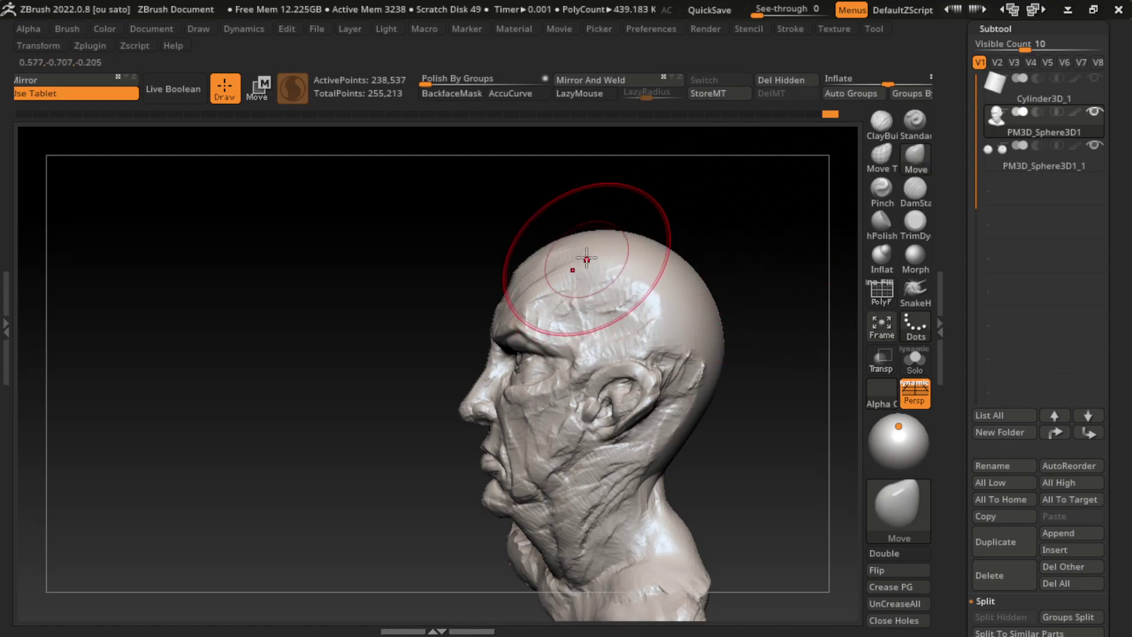
key(s)
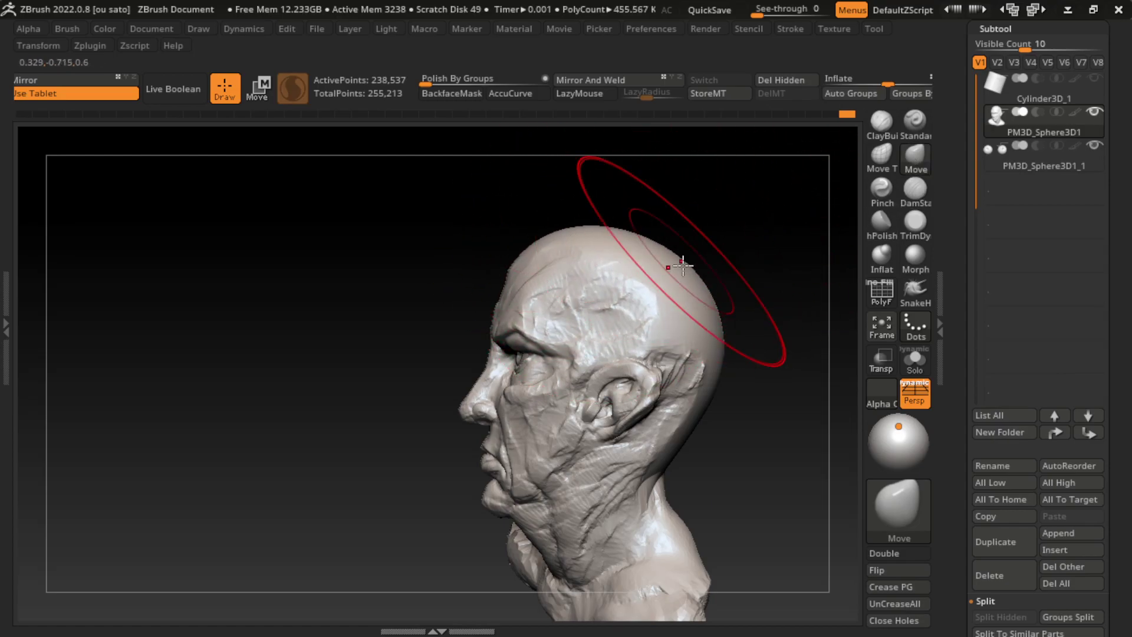
drag(677, 261, 720, 285)
drag(715, 397, 733, 410)
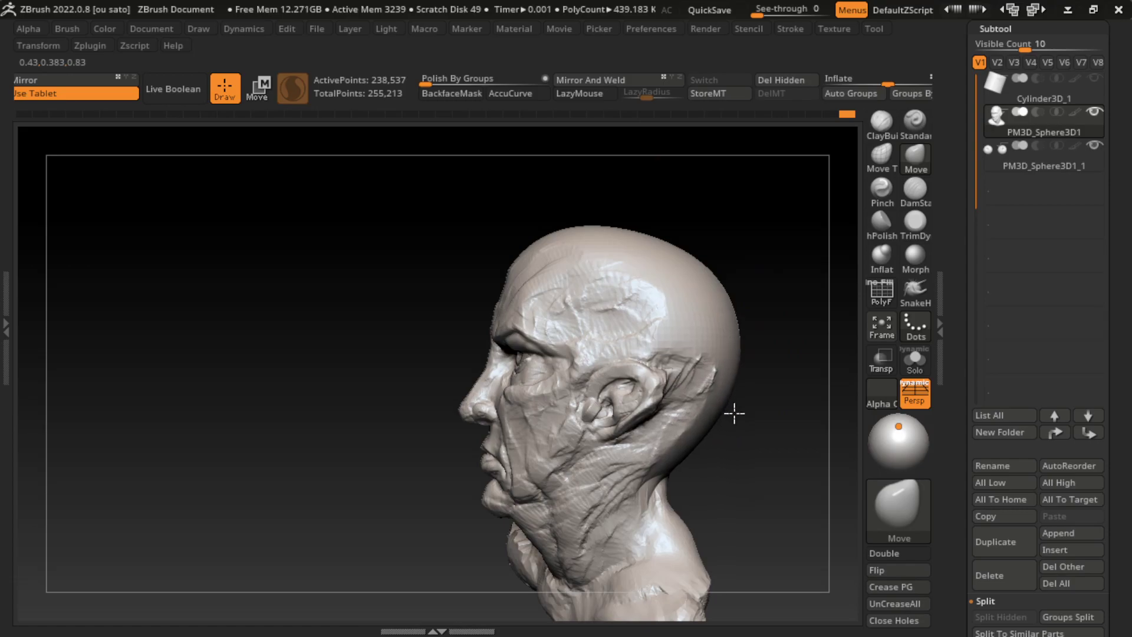
Return to a near-front view and sculpt raised strokes on the cheek below the eye
click(152, 29)
click(242, 581)
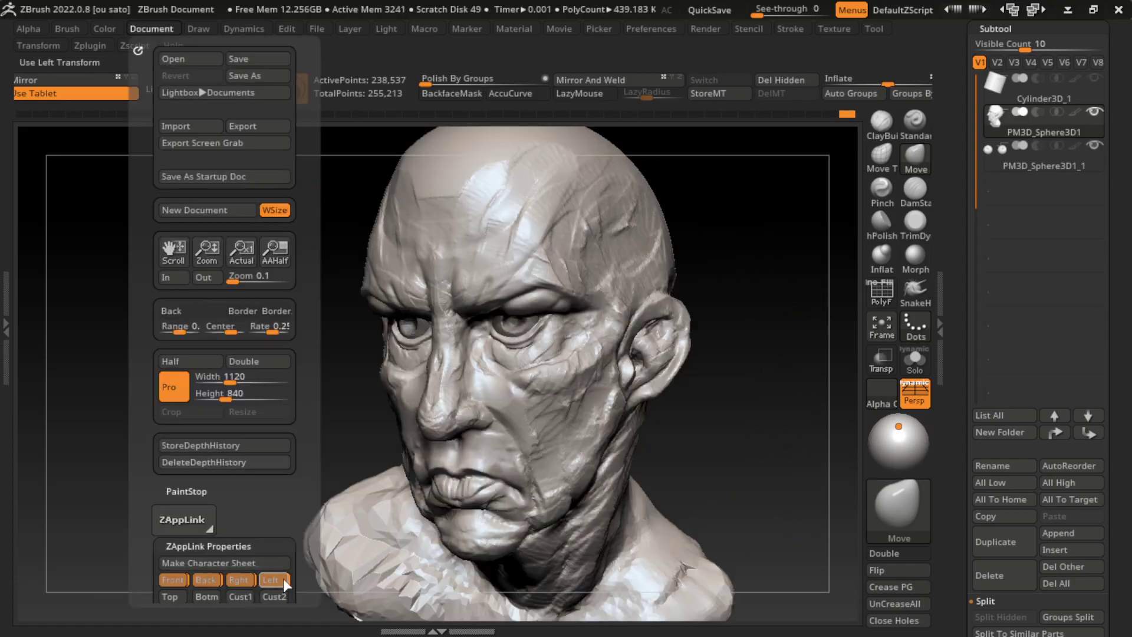
mouse_move(751, 470)
alt+mouse_down()
mouse_move(729, 430)
mouse_move(696, 463)
alt+mouse_up()
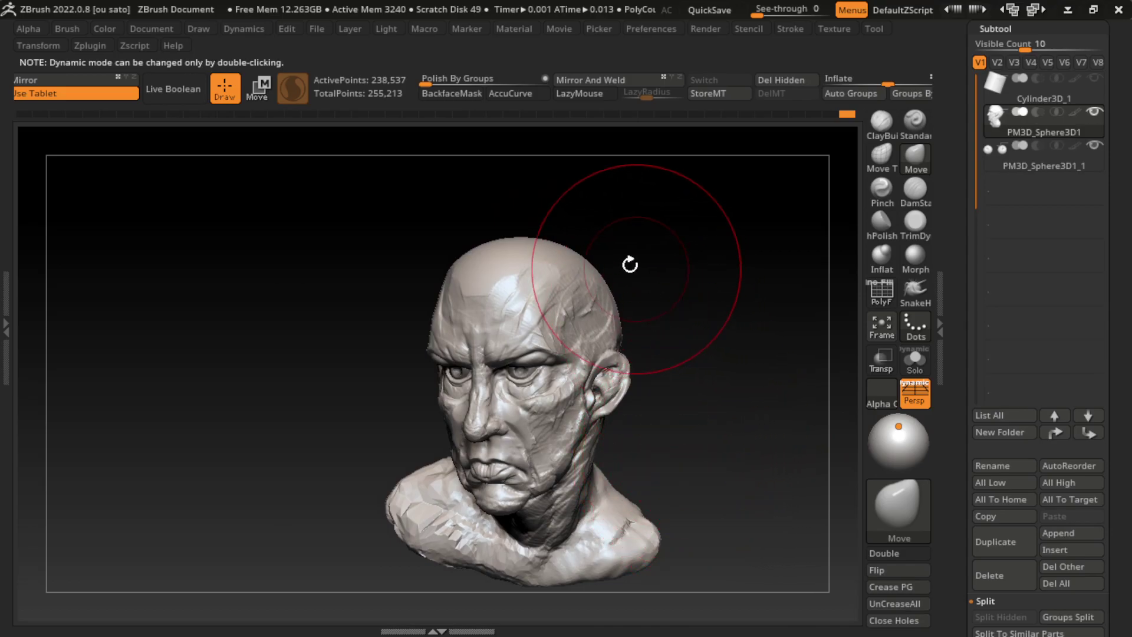
drag(710, 379, 730, 484)
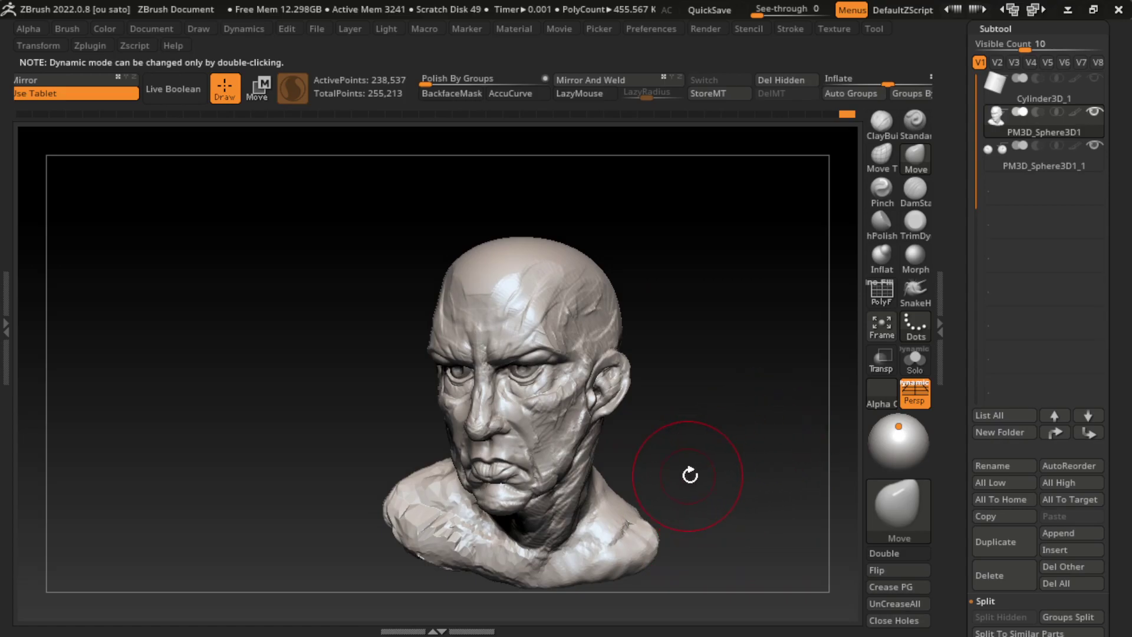
mouse_move(690, 475)
mouse_down()
mouse_move(726, 503)
mouse_move(716, 490)
mouse_move(749, 452)
mouse_up()
drag(278, 498, 375, 521)
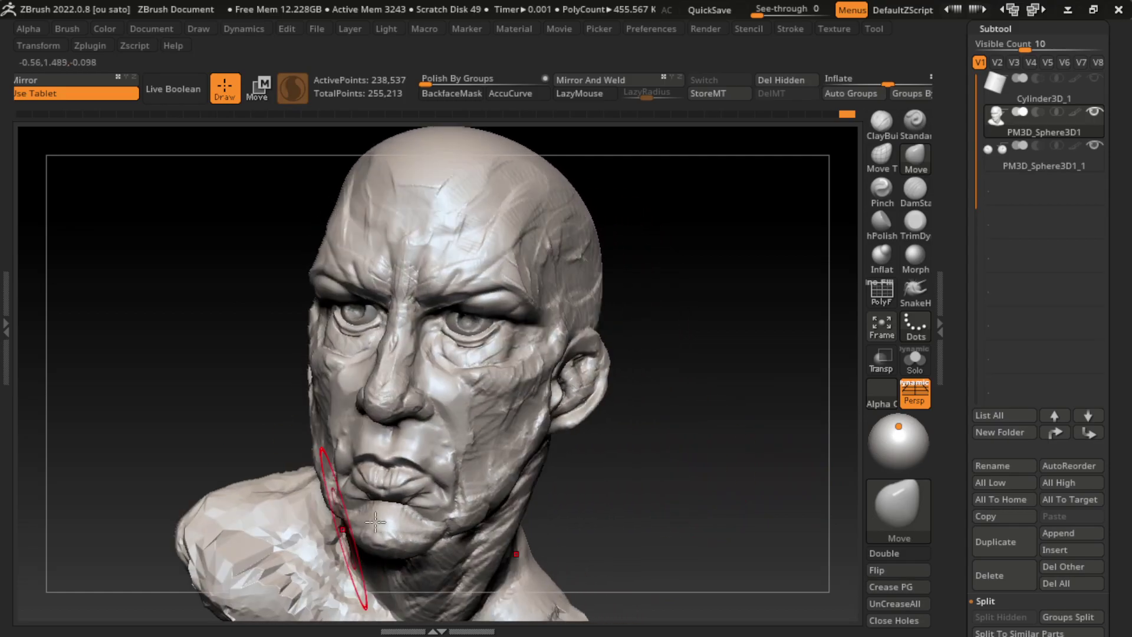
click(151, 28)
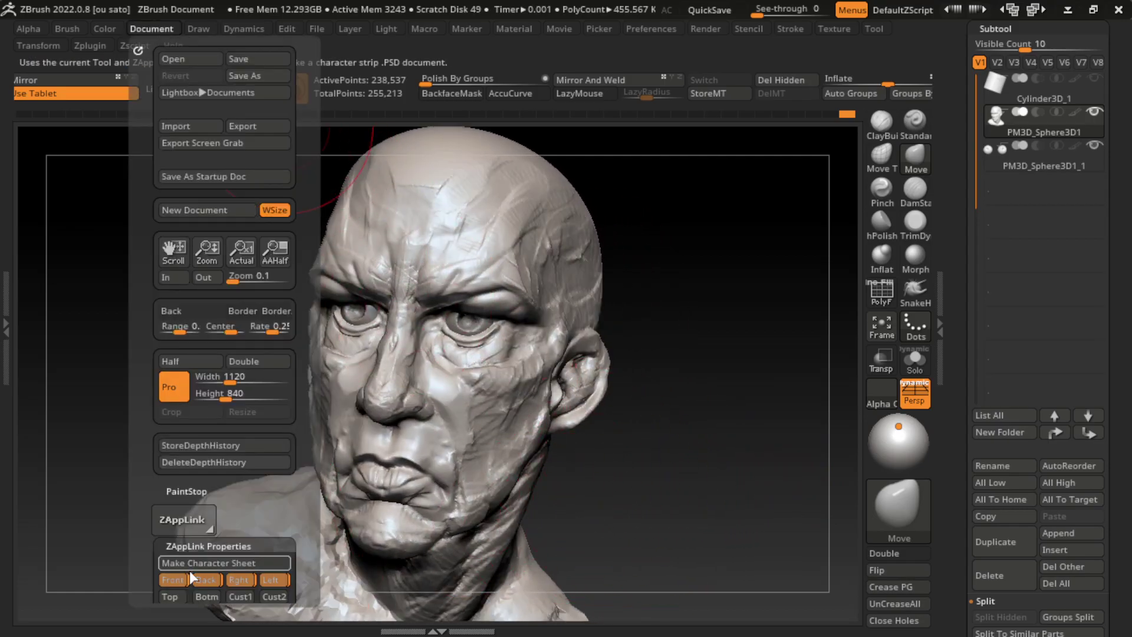
click(239, 579)
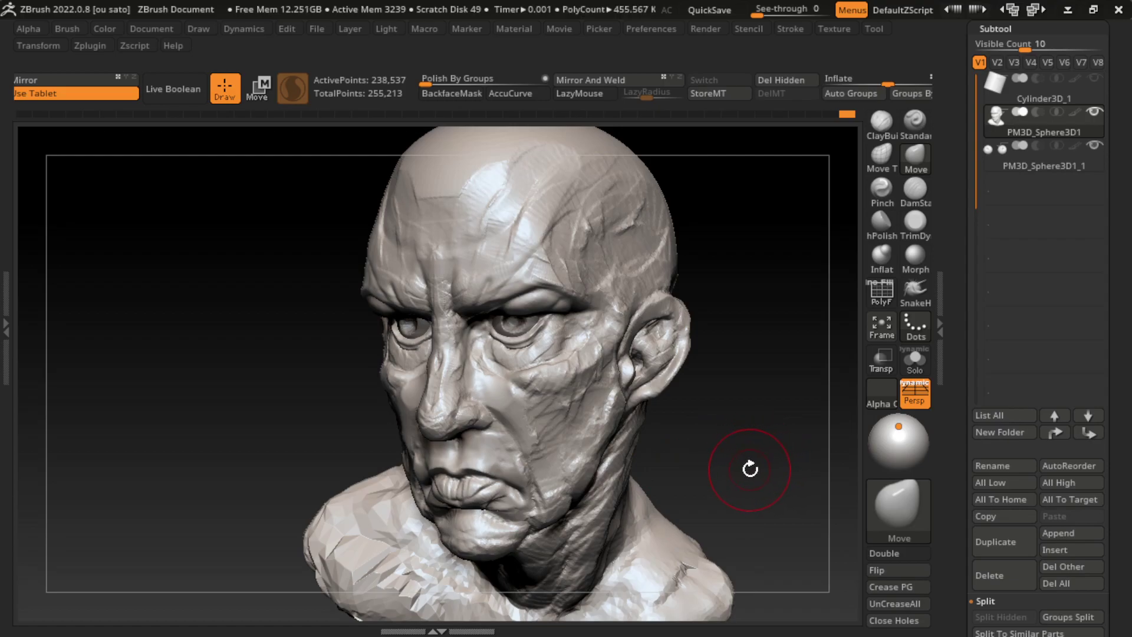
key(s)
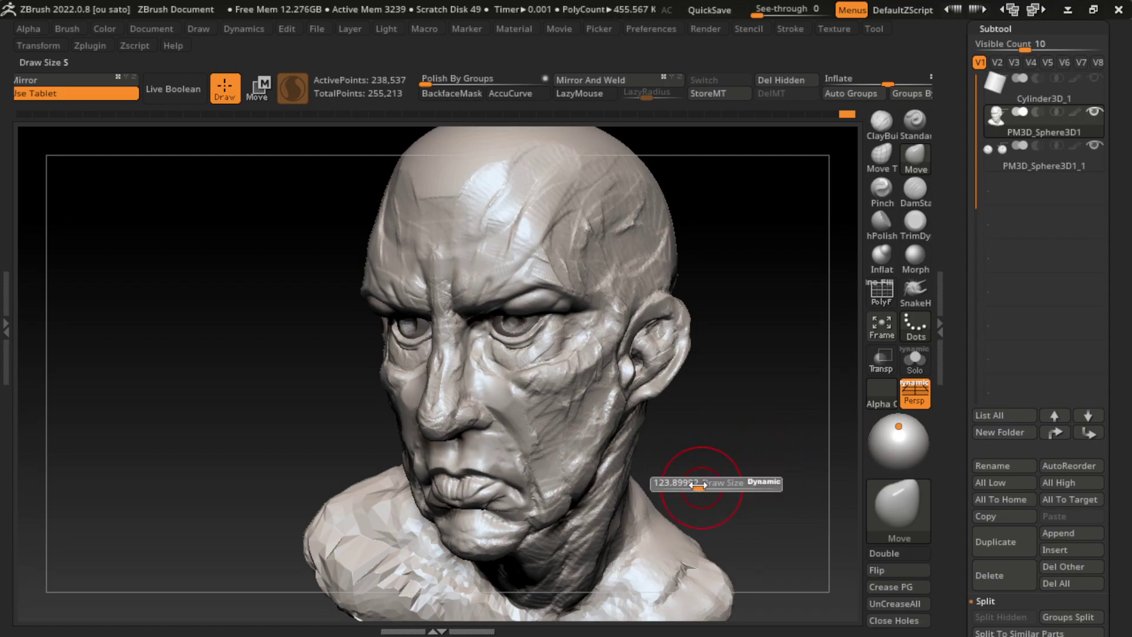
click(915, 121)
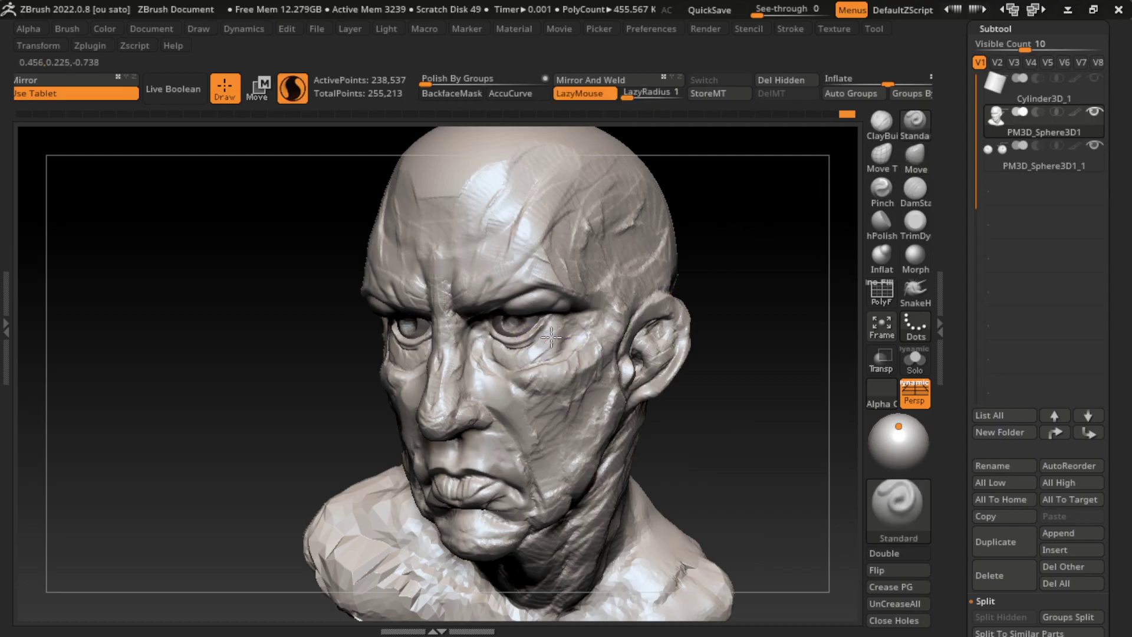
mouse_move(557, 333)
mouse_down()
mouse_move(568, 366)
mouse_move(556, 384)
mouse_move(519, 354)
mouse_move(538, 348)
mouse_move(569, 378)
mouse_move(561, 347)
mouse_move(586, 323)
mouse_up()
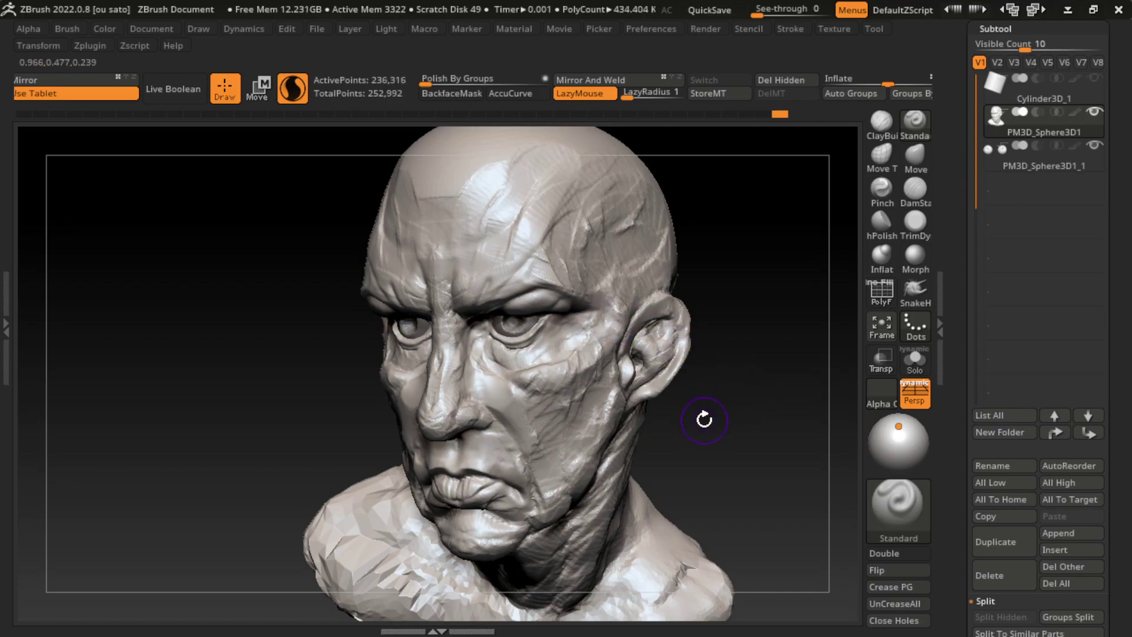
With a larger Move brush, reshape the cheek edge near the ear
key(s)
drag(708, 419, 715, 412)
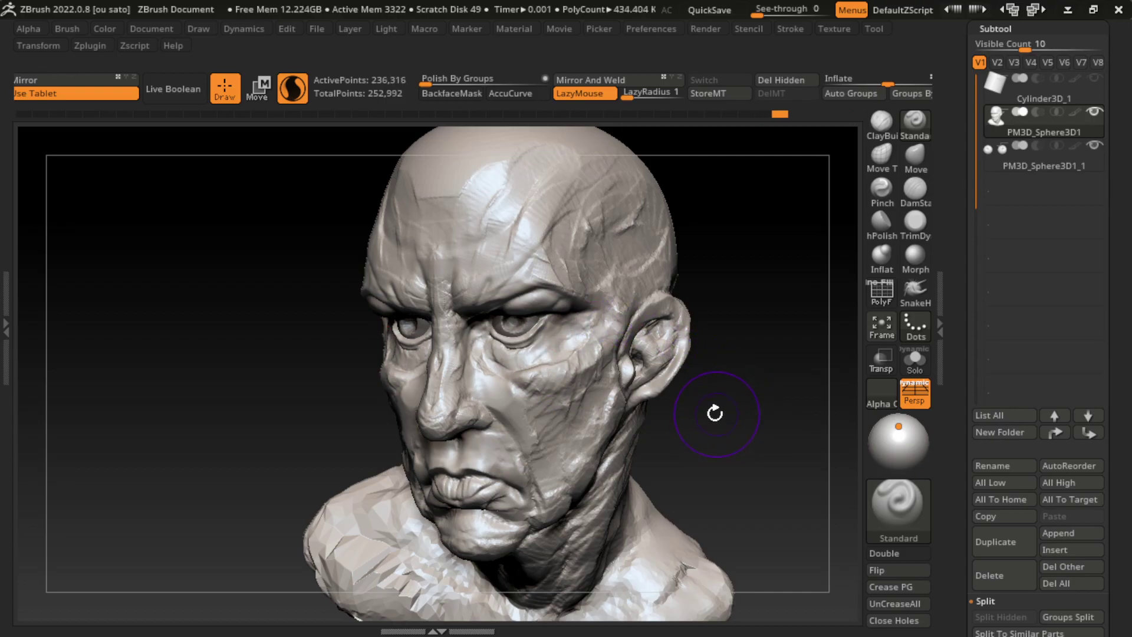
click(915, 157)
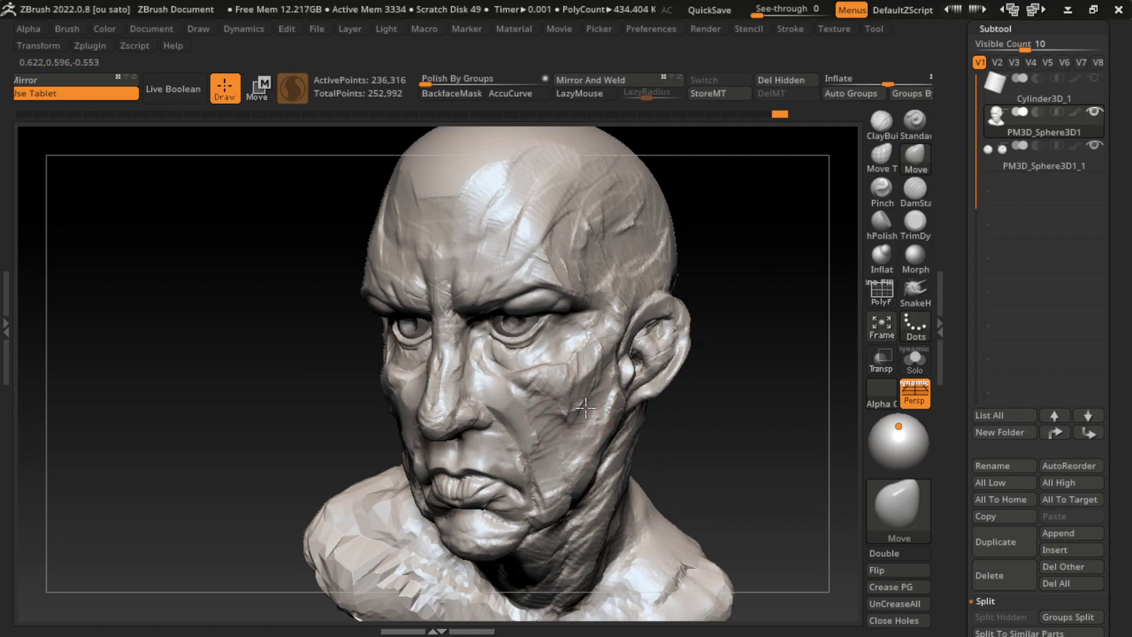
drag(559, 437, 584, 436)
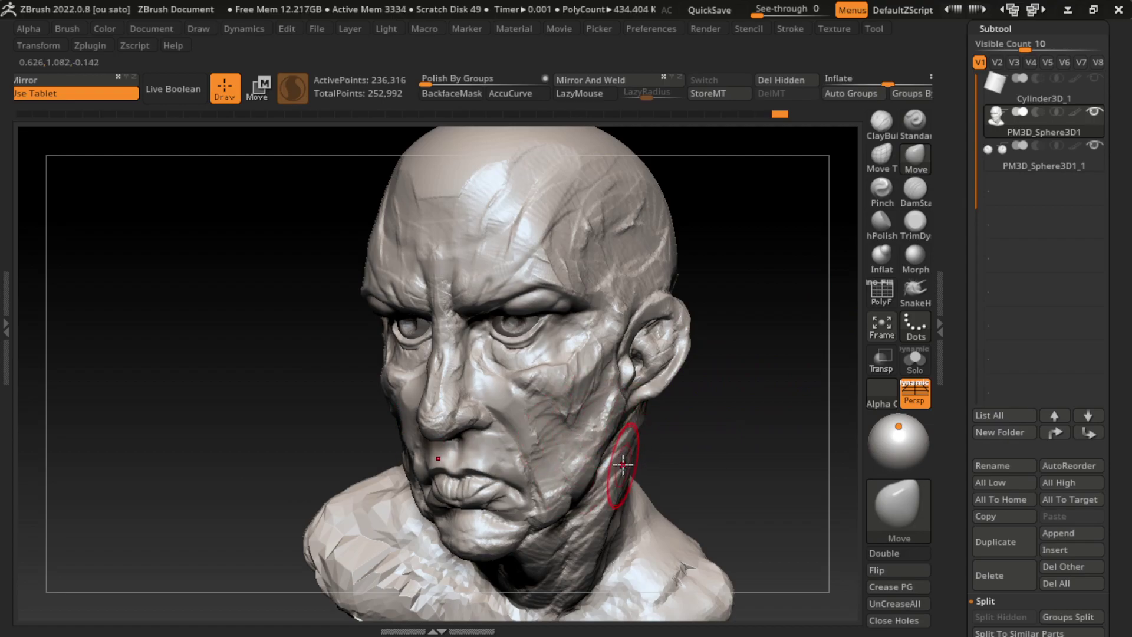
key(s)
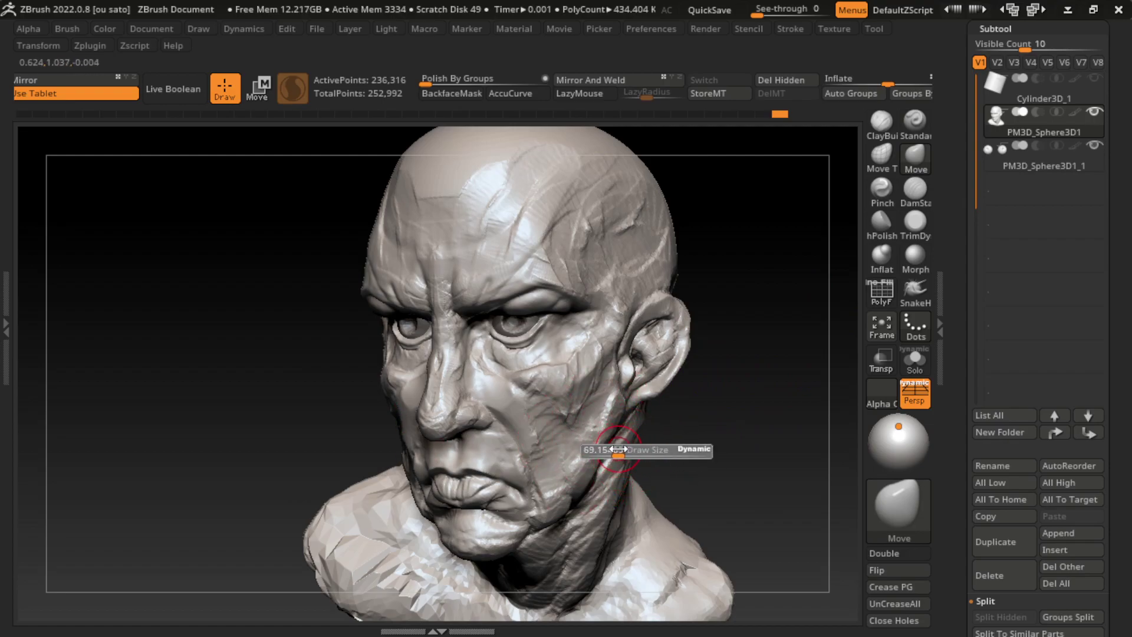
drag(695, 430, 706, 441)
With DamStandard, carve the nasolabial crease, deep mouth-corner folds and a line toward the chin
click(916, 188)
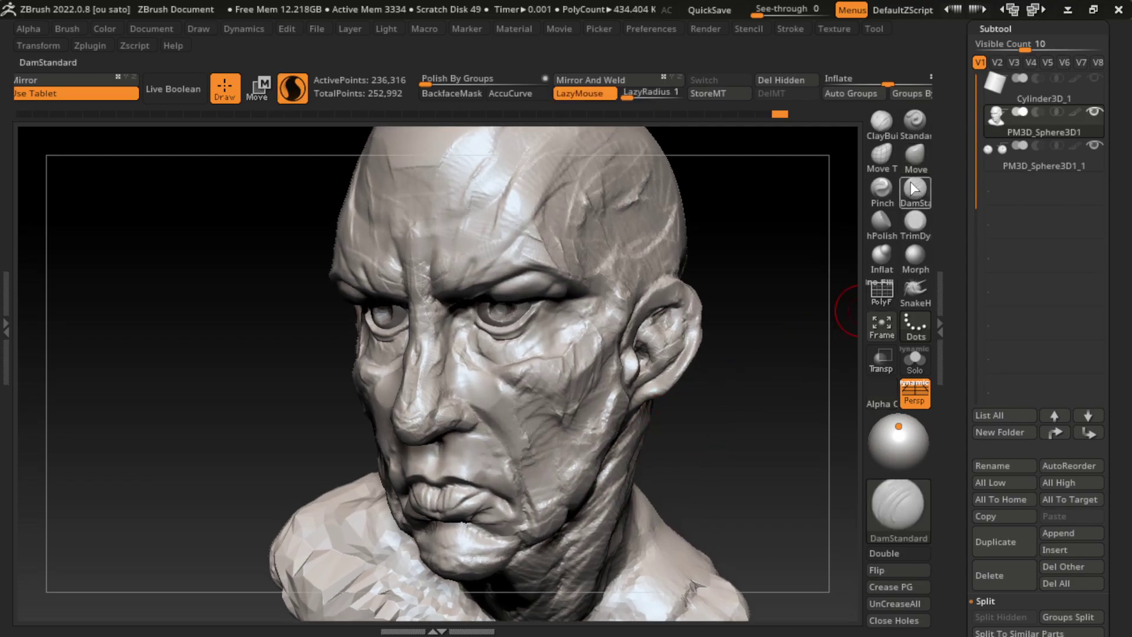
key(s)
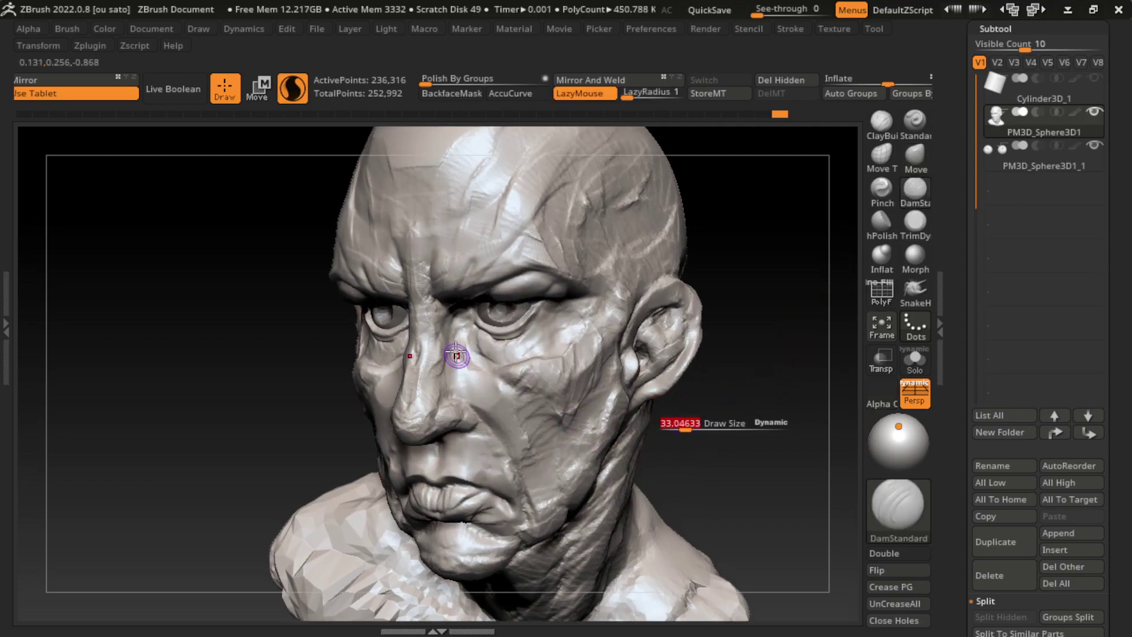
drag(478, 417, 467, 399)
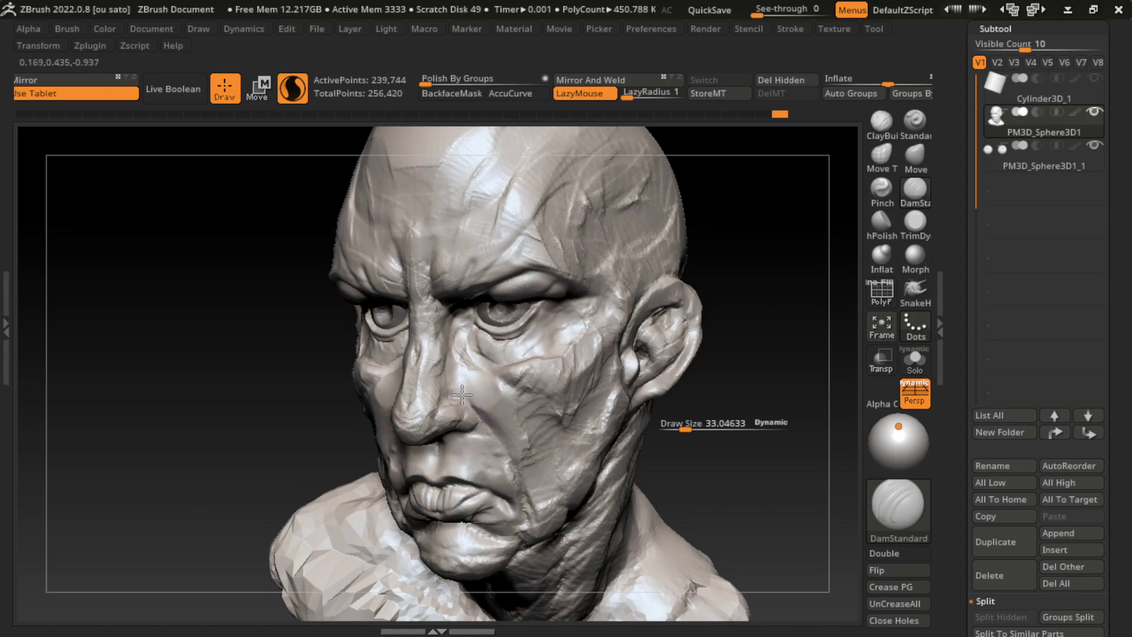
drag(389, 464, 518, 475)
drag(391, 456, 500, 449)
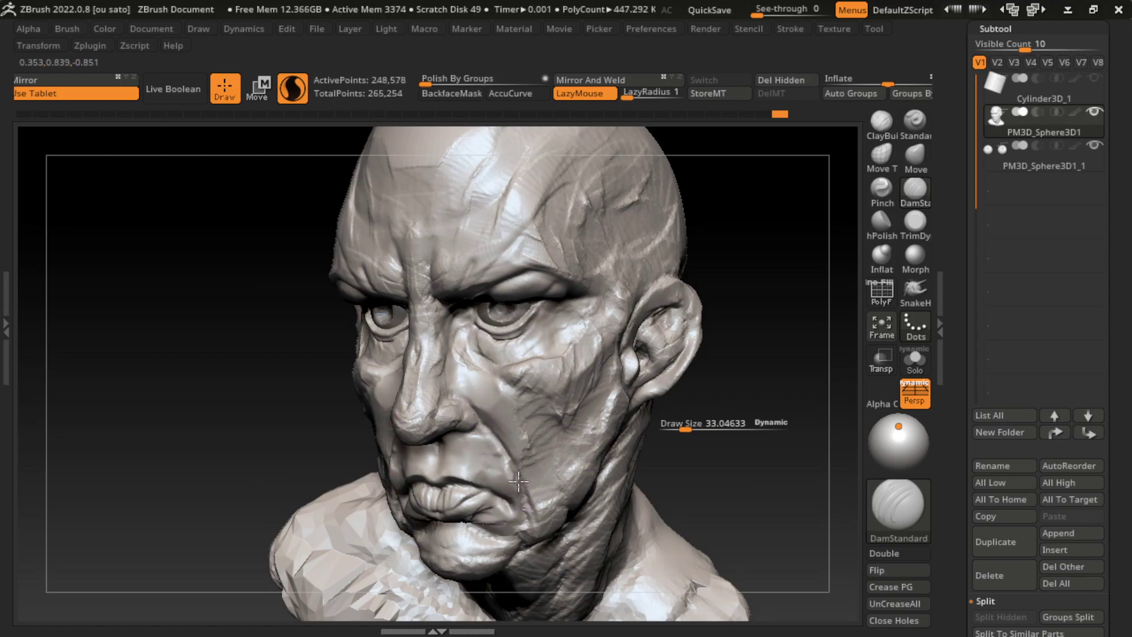
drag(419, 539, 528, 544)
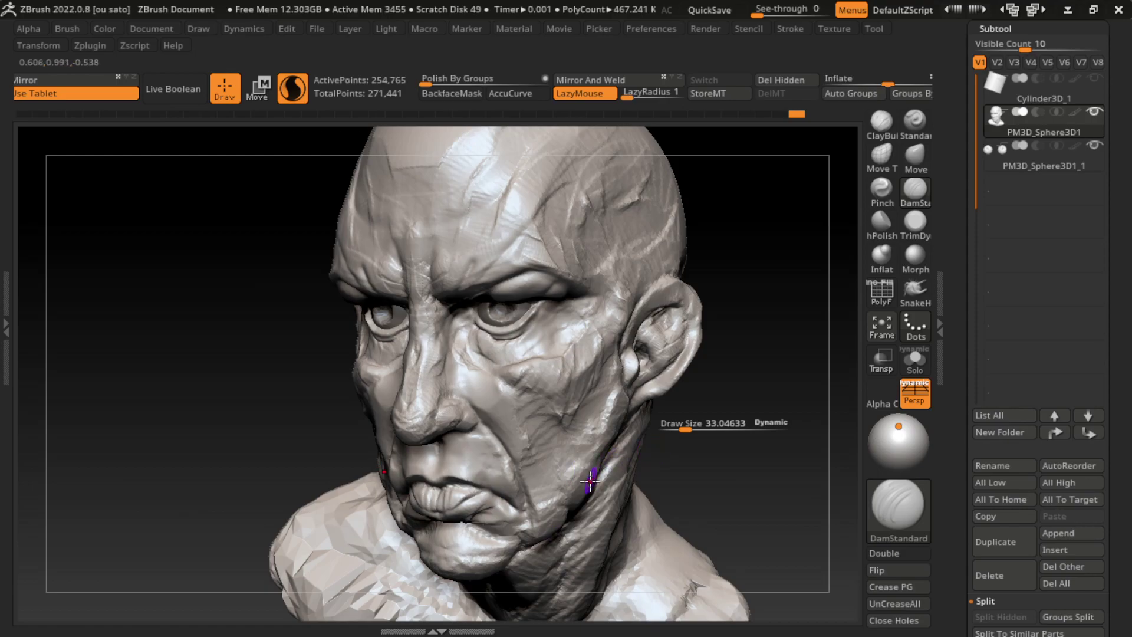
Build up clay on the mouth area, the cheek beside the nose and the mouth corner
click(881, 121)
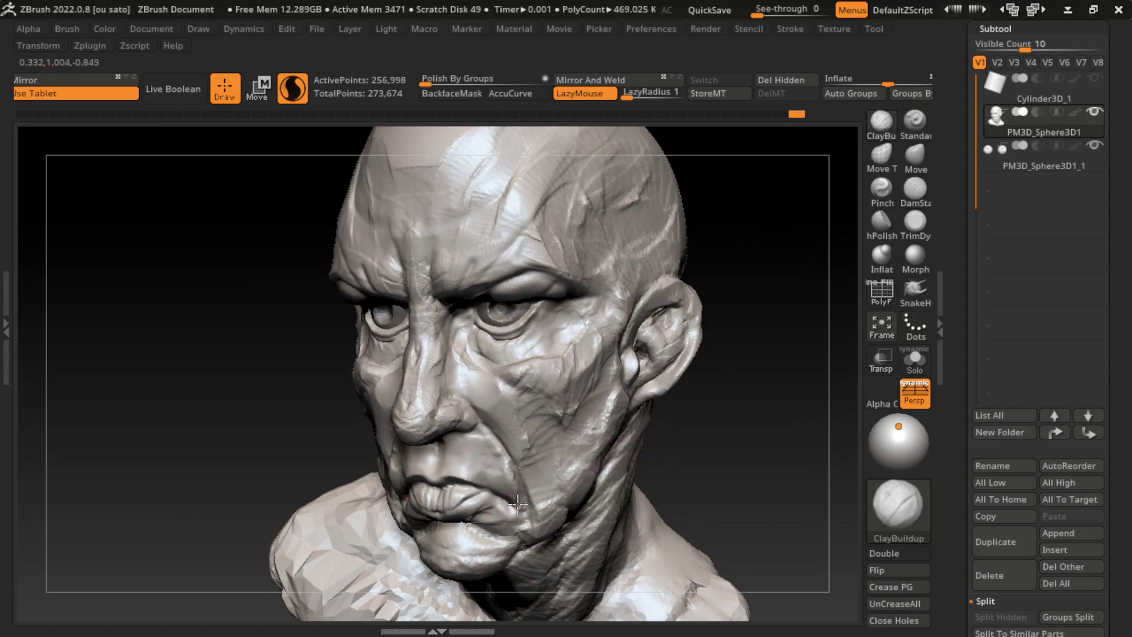
drag(528, 513, 519, 492)
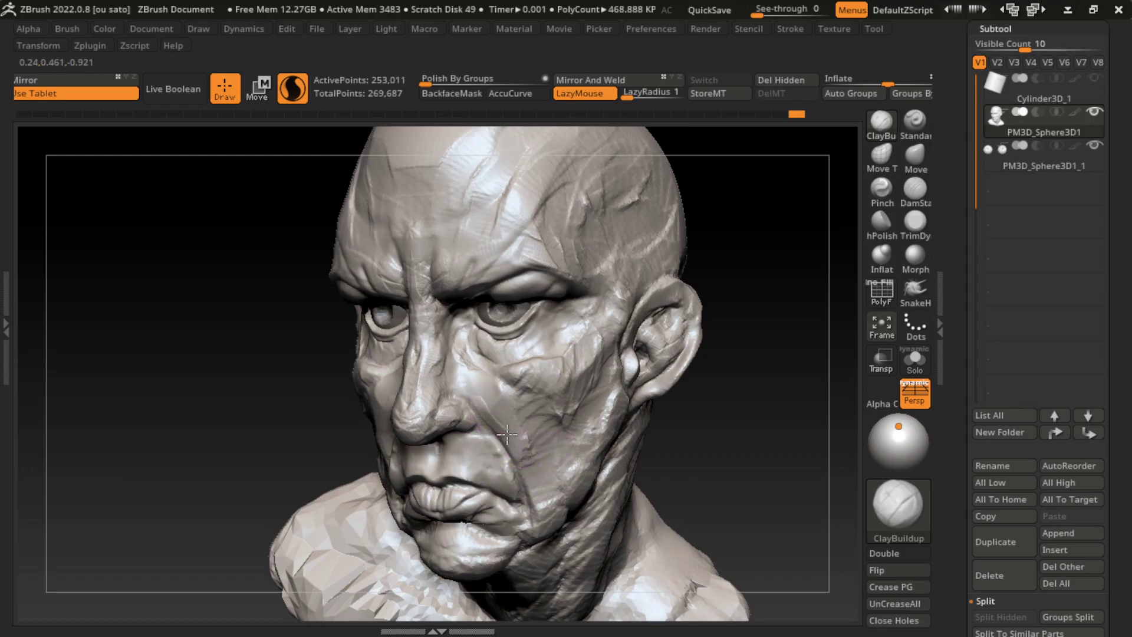
drag(493, 394, 498, 426)
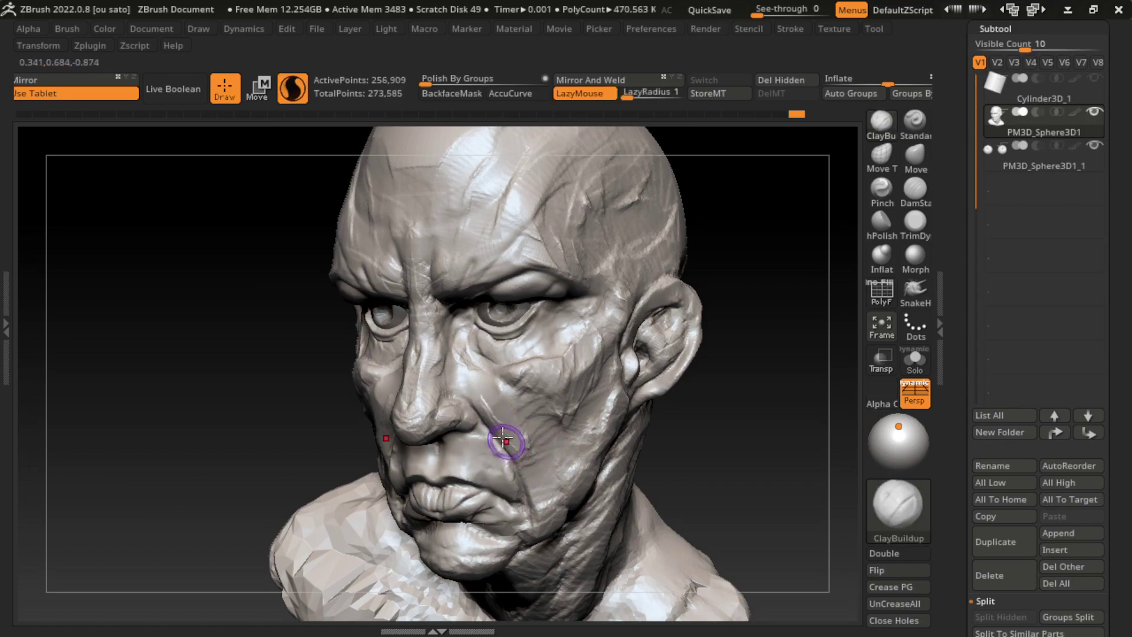
drag(529, 494, 533, 513)
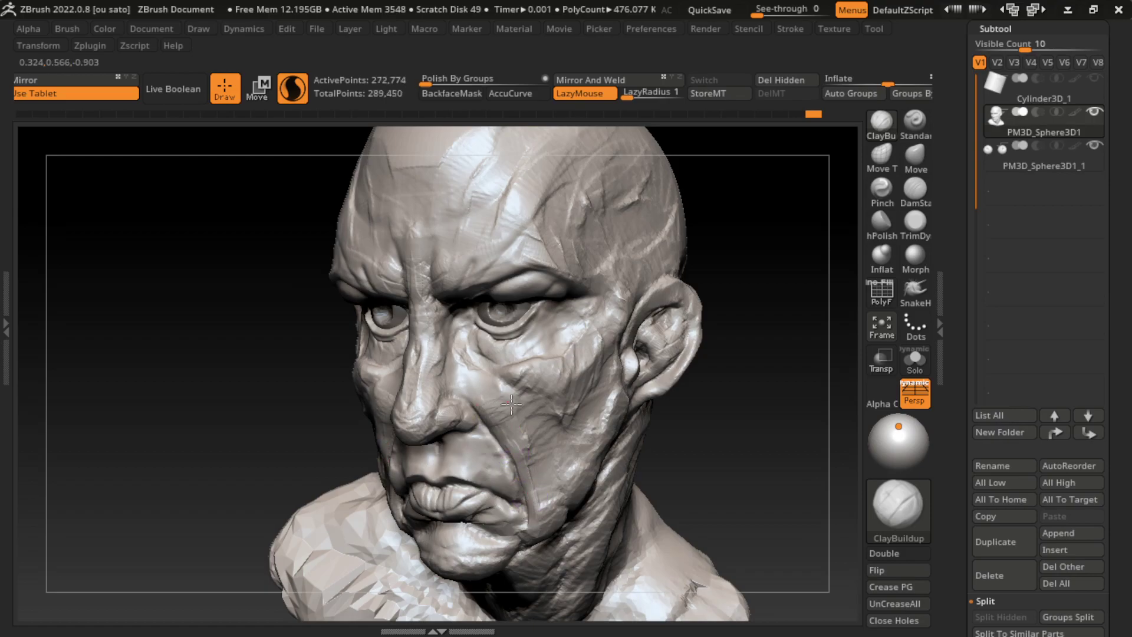
drag(512, 404, 507, 422)
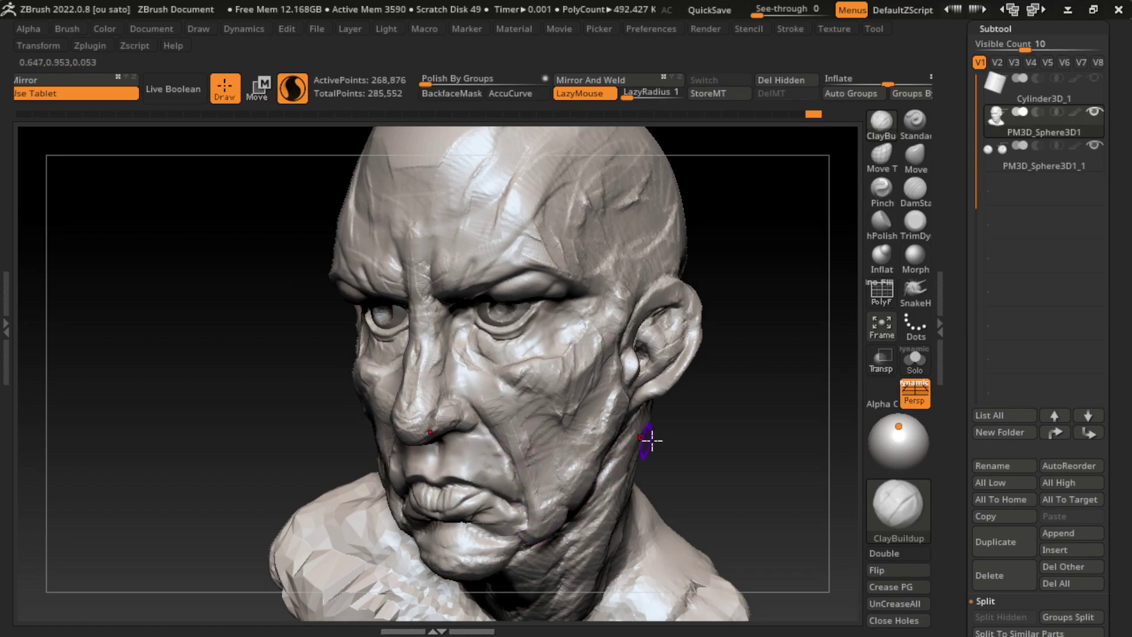
drag(669, 450, 675, 452)
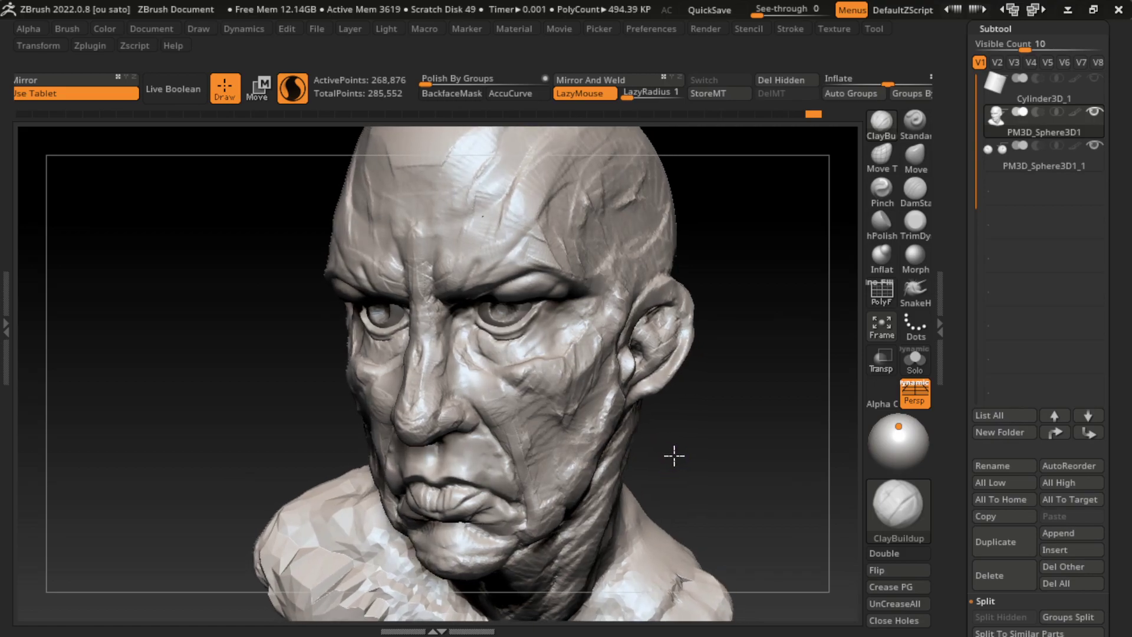
Sharpen the mouth-corner crease, then build up the mouth corner and chin
click(916, 199)
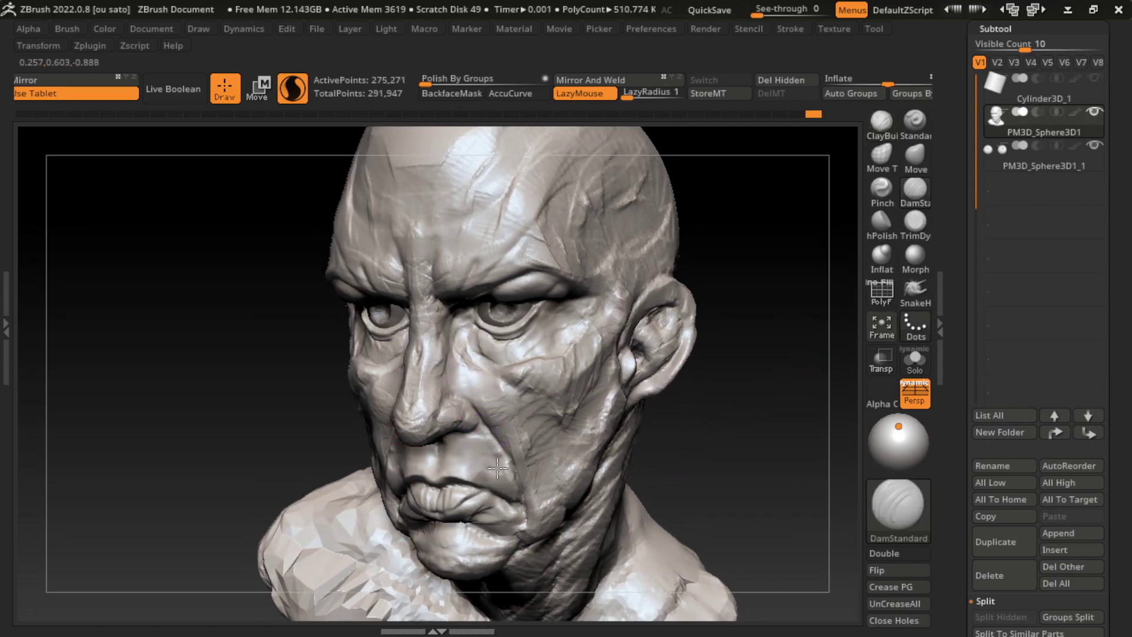
mouse_move(498, 467)
mouse_down()
mouse_move(495, 495)
mouse_move(500, 453)
mouse_move(499, 484)
mouse_up()
click(881, 121)
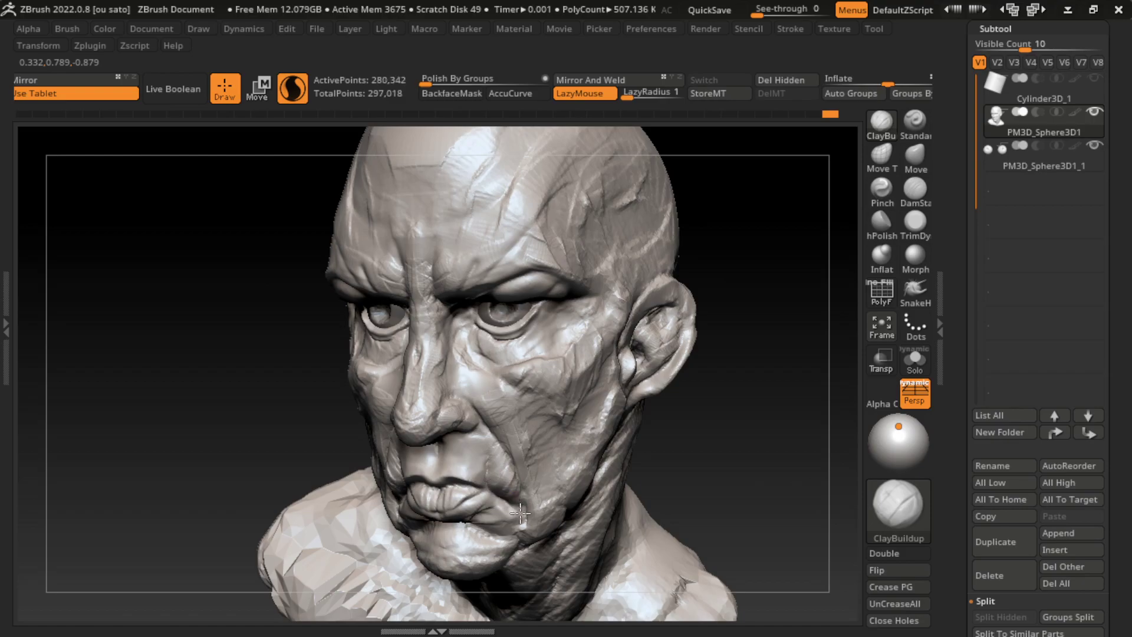
drag(508, 474, 522, 530)
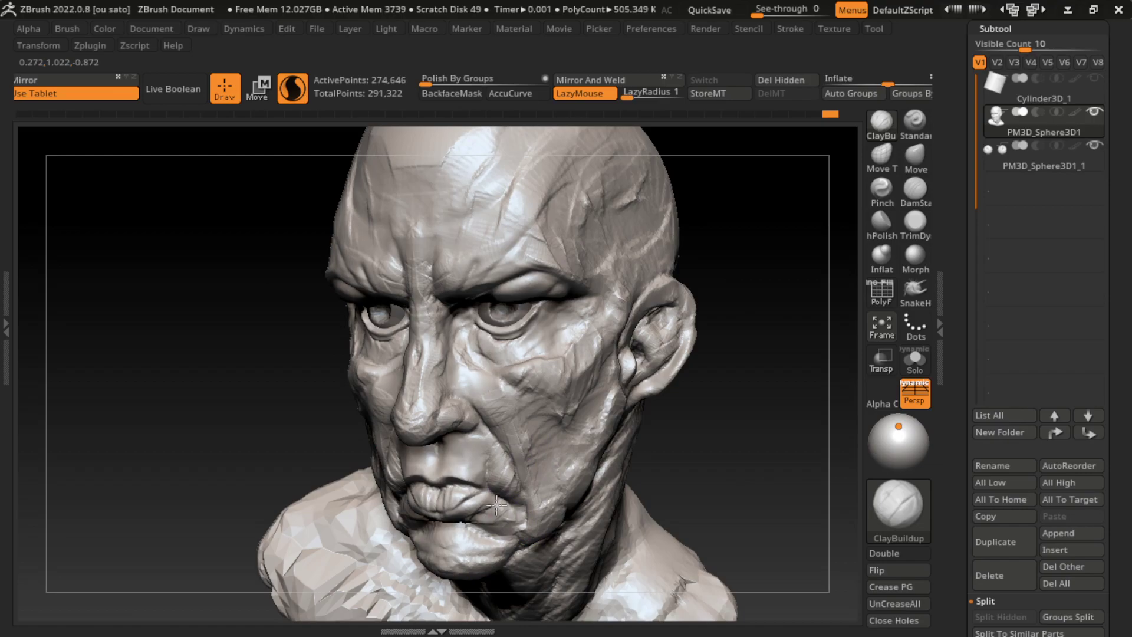
mouse_move(498, 526)
mouse_down()
mouse_move(480, 590)
mouse_move(480, 543)
mouse_move(505, 596)
mouse_move(497, 529)
mouse_up()
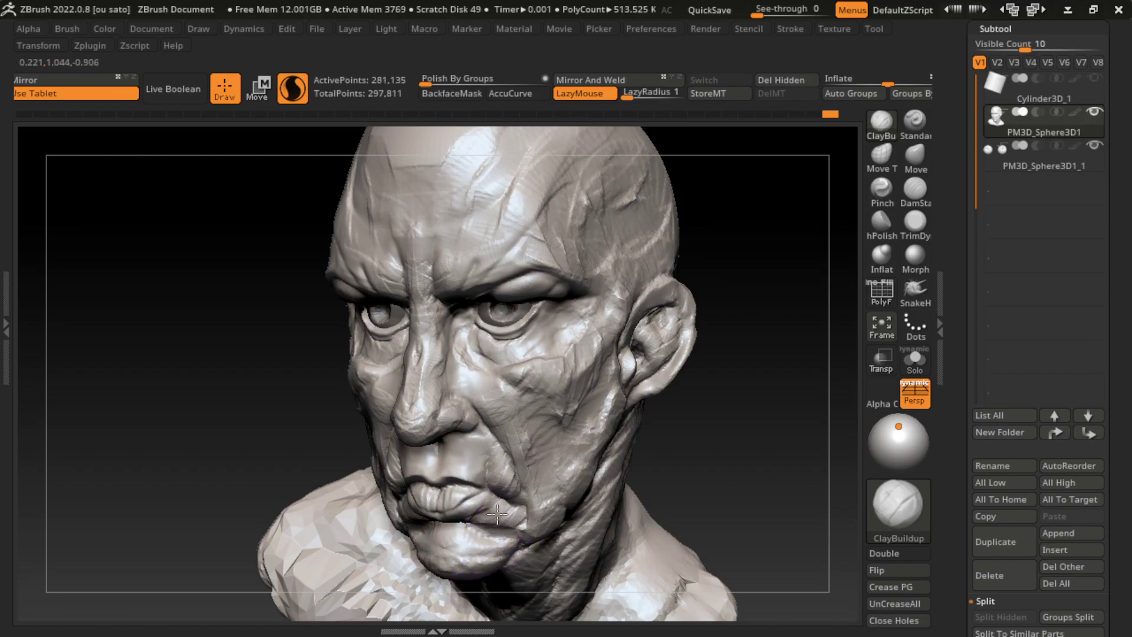
Deepen the crease under the lower lip and build up the chin
click(916, 190)
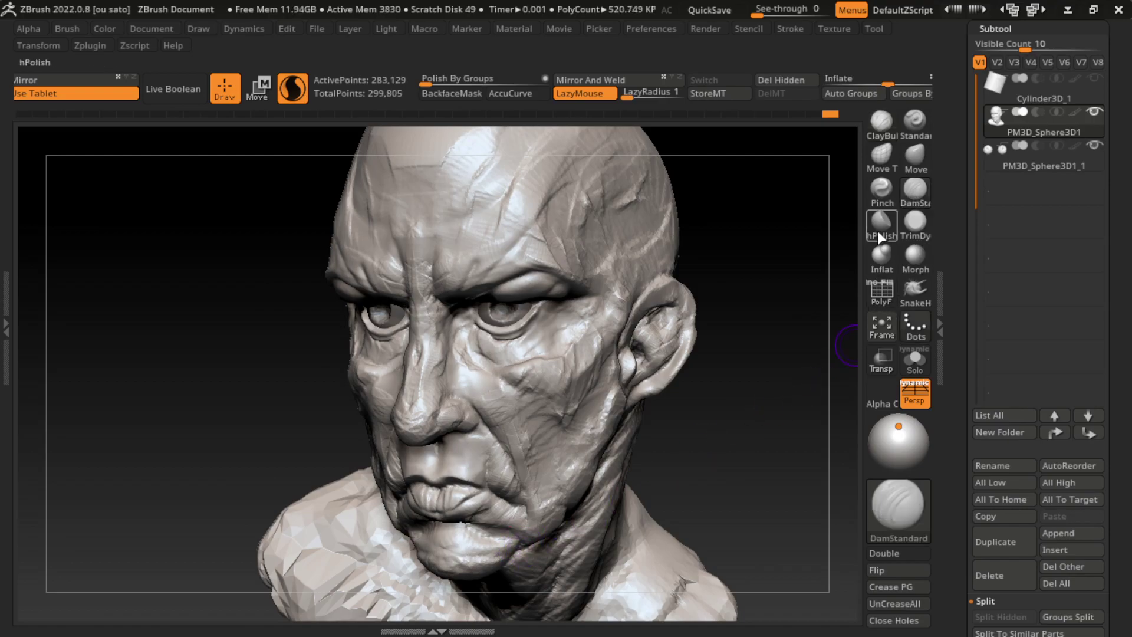
mouse_move(505, 532)
mouse_down()
mouse_move(442, 531)
mouse_move(560, 528)
mouse_up()
click(881, 121)
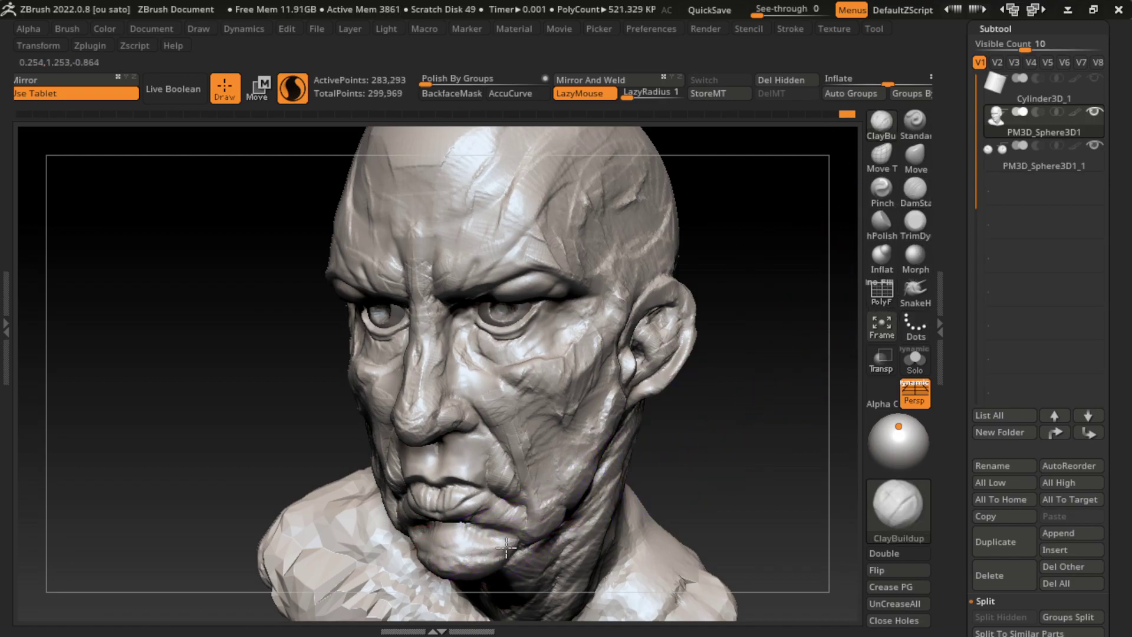
drag(523, 565, 535, 549)
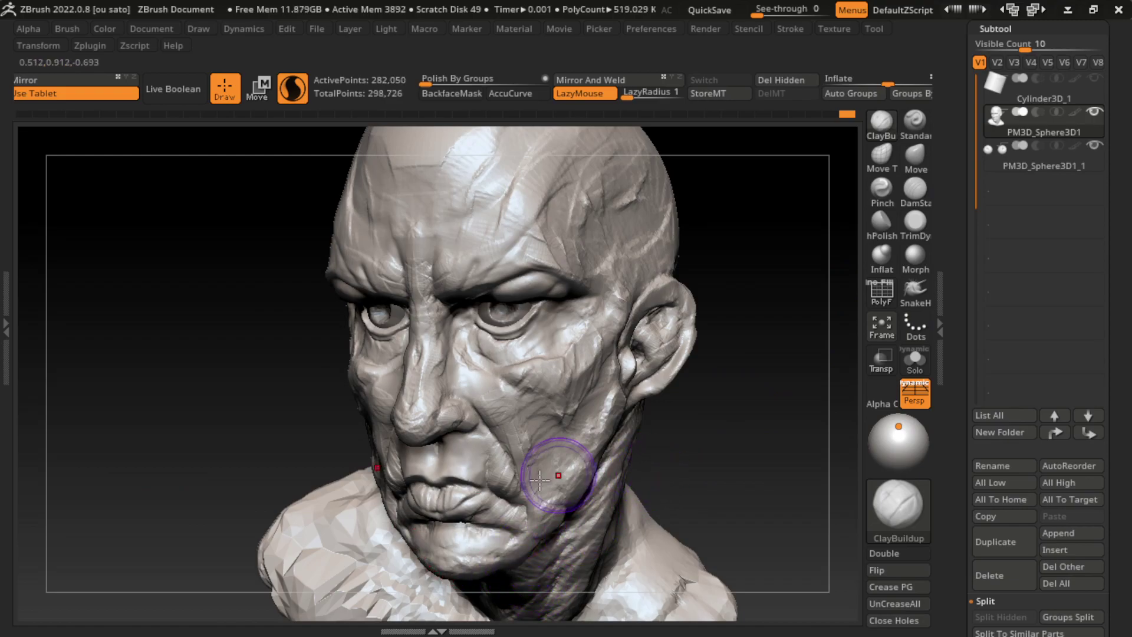
drag(551, 471, 477, 530)
With a smaller brush, refine the lower lip and lightly build up the cheek
key(s)
drag(417, 513, 484, 518)
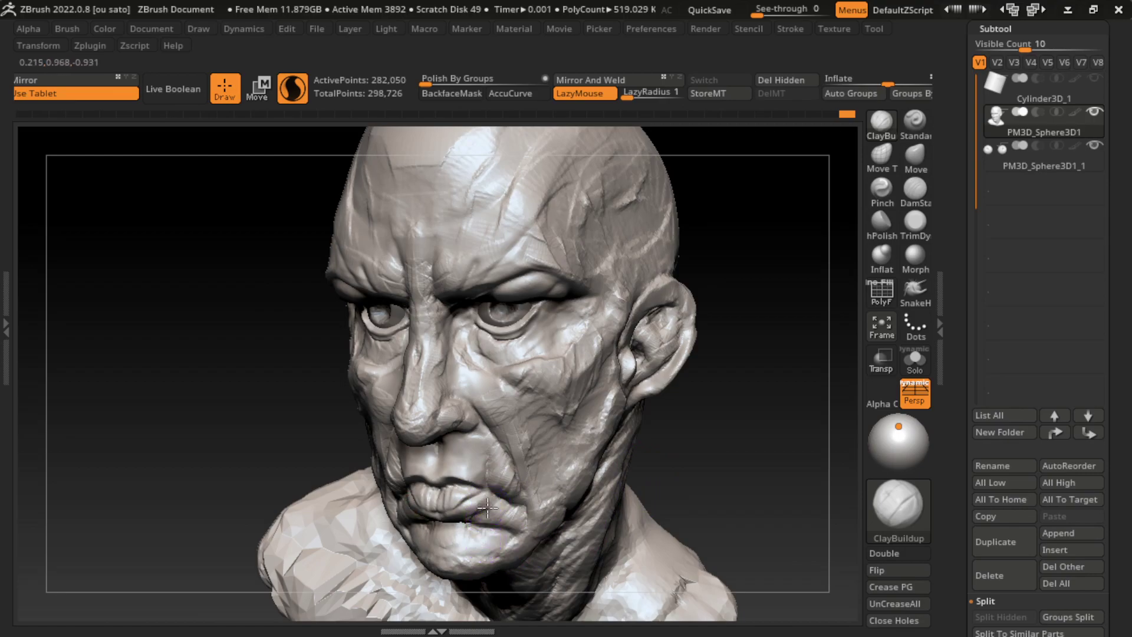
drag(470, 468, 437, 515)
drag(538, 474, 570, 488)
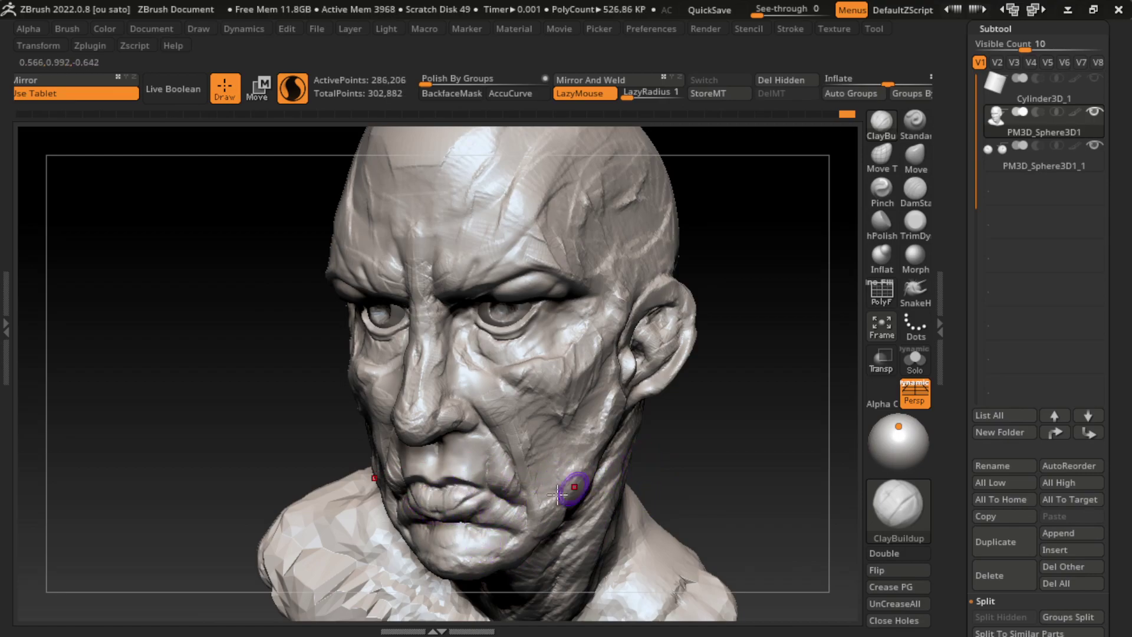
drag(447, 516, 457, 518)
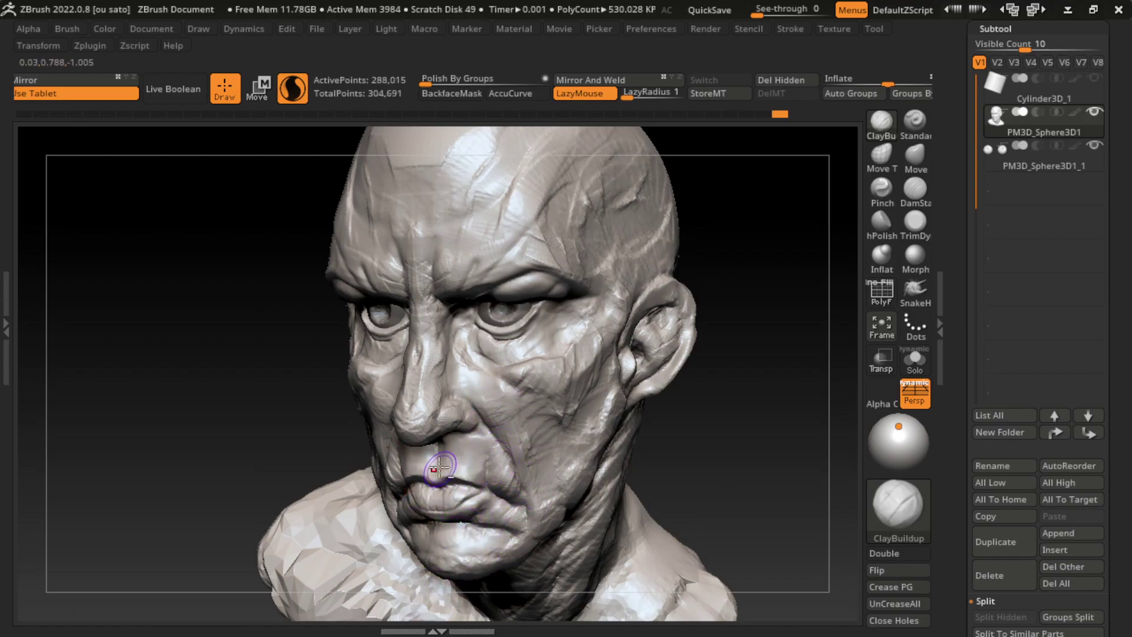
From a front angle, carve the line between the lips with DamStandard
click(915, 189)
key(s)
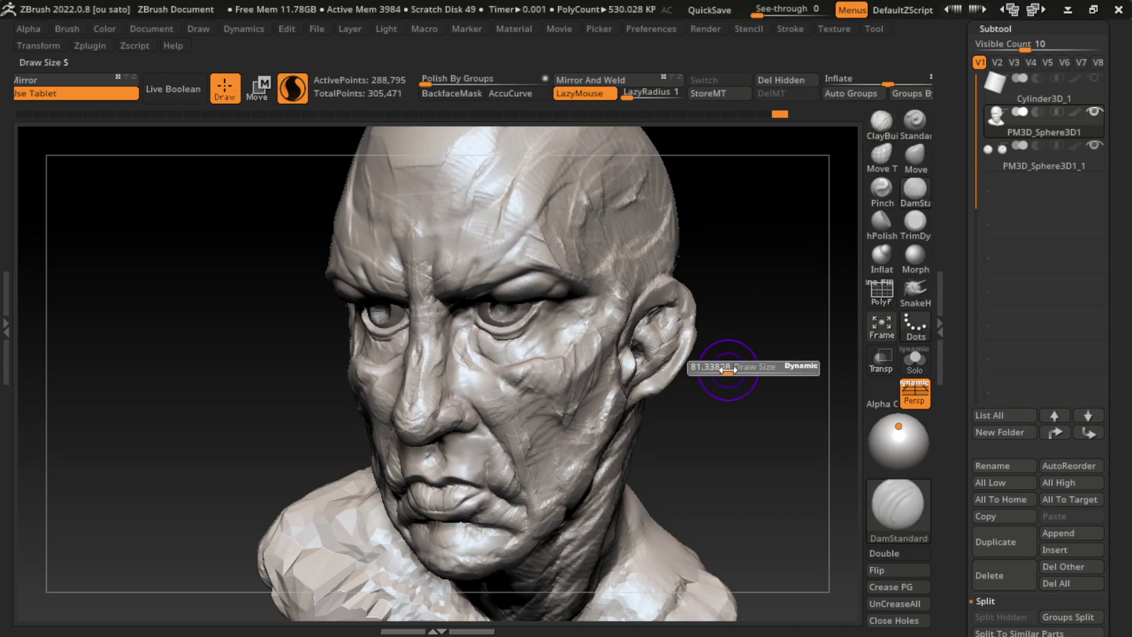
shift+drag(725, 359, 720, 356)
mouse_move(647, 415)
mouse_down()
mouse_move(683, 396)
mouse_move(604, 367)
mouse_up()
key(s)
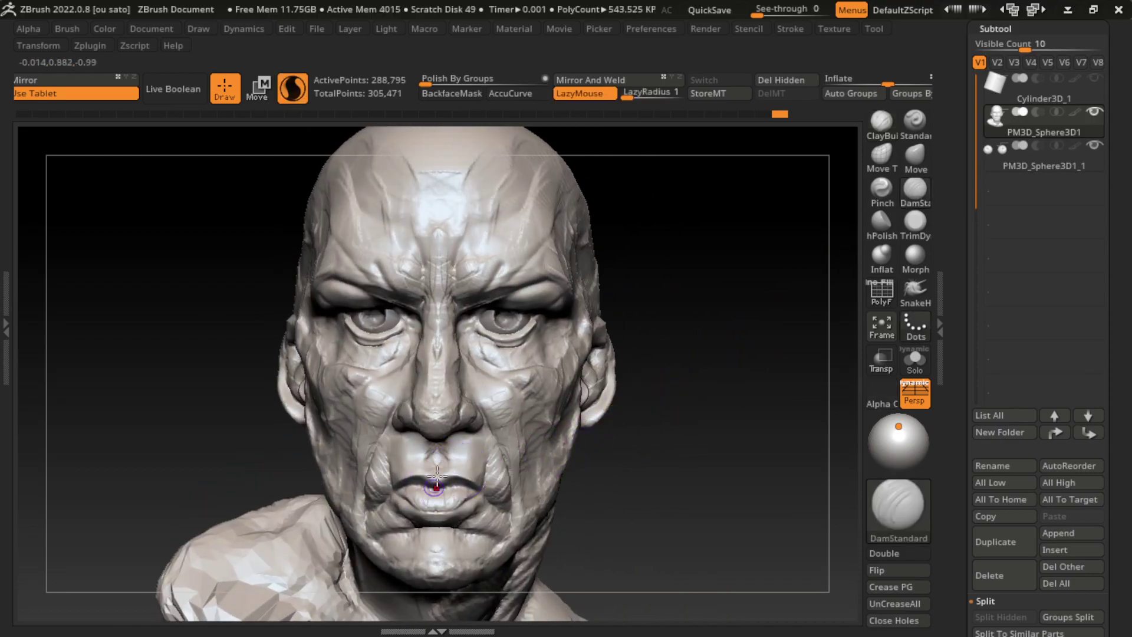
drag(437, 461, 432, 441)
From three-quarter views, add small ClayBuildup touches to build up the upper lip
drag(676, 425, 701, 449)
click(881, 121)
mouse_move(823, 275)
mouse_down()
mouse_move(476, 476)
mouse_move(455, 450)
mouse_move(472, 424)
mouse_up()
mouse_move(611, 458)
mouse_down()
mouse_move(648, 493)
mouse_move(619, 488)
mouse_move(715, 487)
mouse_up()
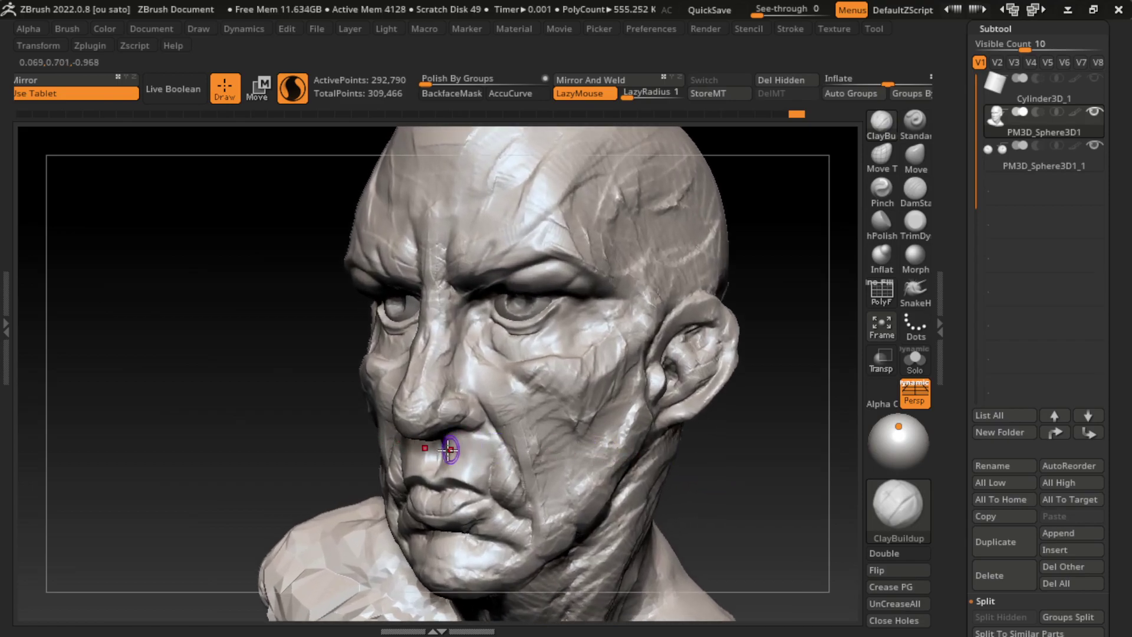
drag(448, 442, 439, 466)
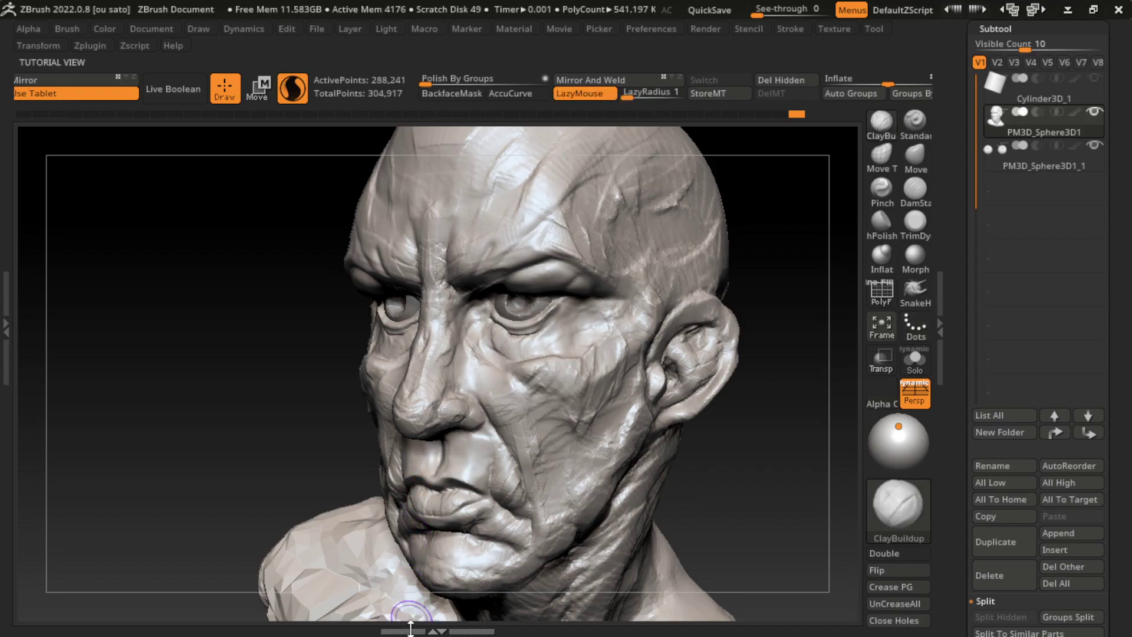
mouse_move(745, 485)
mouse_down()
mouse_move(430, 417)
mouse_move(448, 430)
mouse_move(354, 568)
mouse_move(720, 480)
mouse_move(667, 479)
mouse_up()
key(s)
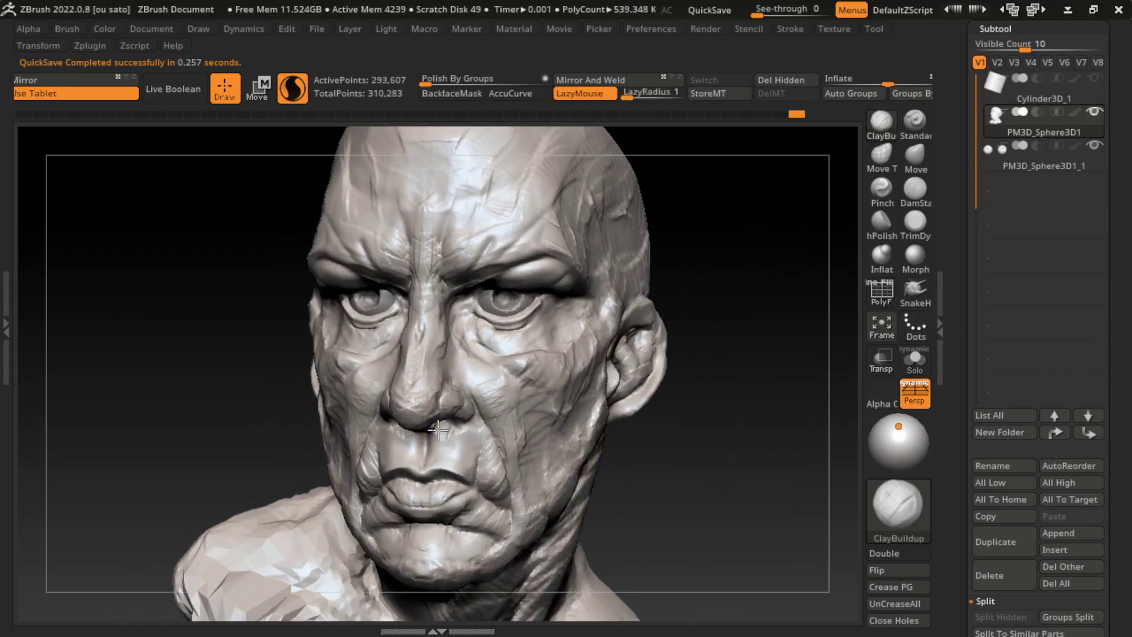
Nudge the lower eyelid, then carve the crease beside the nostril with DamStandard
drag(526, 323, 521, 310)
click(157, 30)
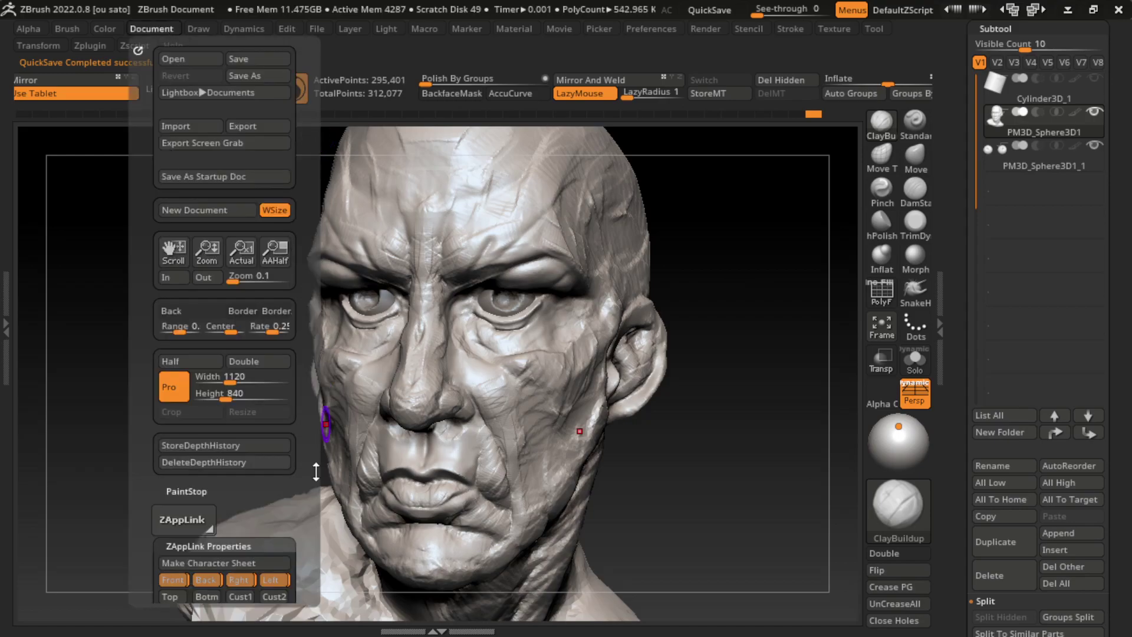
mouse_move(737, 460)
mouse_down()
mouse_move(693, 450)
mouse_move(706, 460)
mouse_up()
click(917, 191)
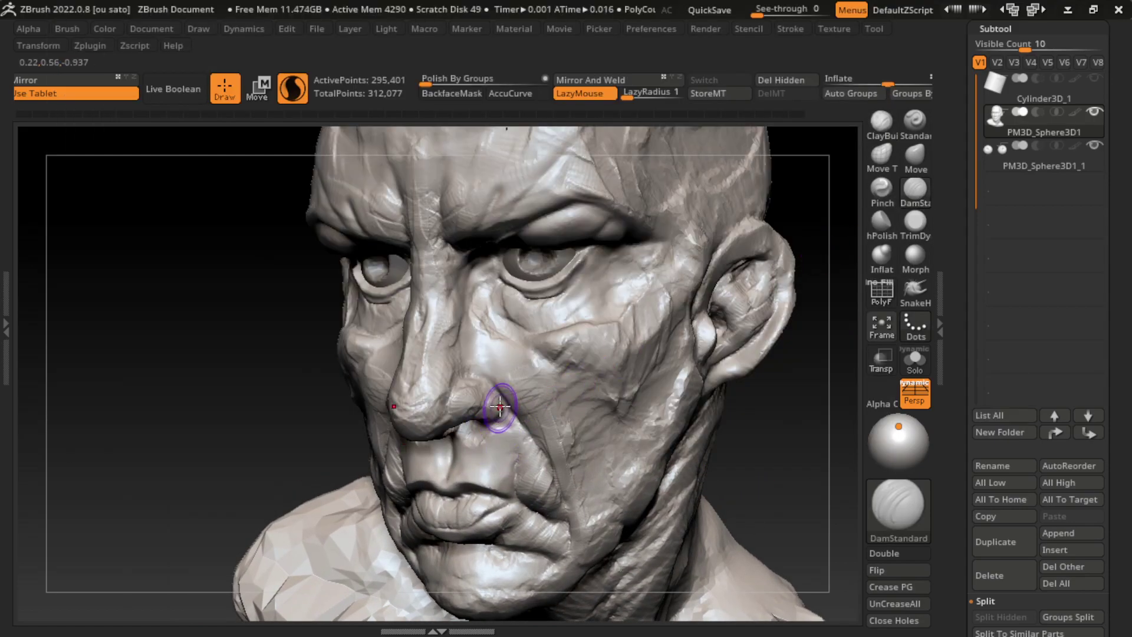
drag(497, 408, 497, 413)
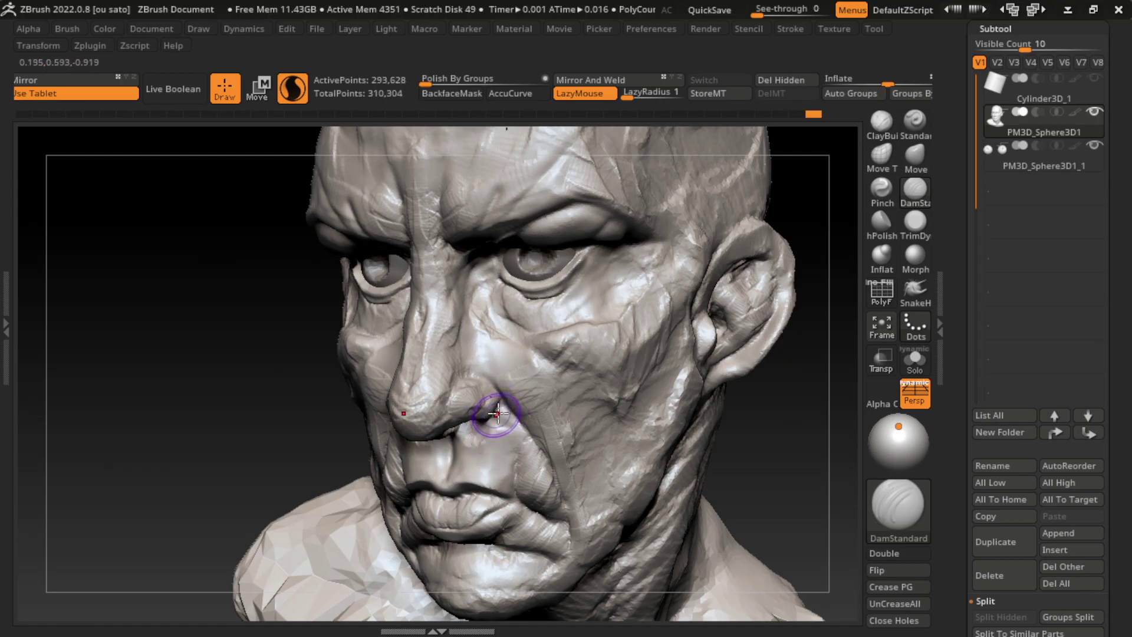
mouse_move(398, 391)
mouse_down()
mouse_move(498, 391)
mouse_move(494, 408)
mouse_up()
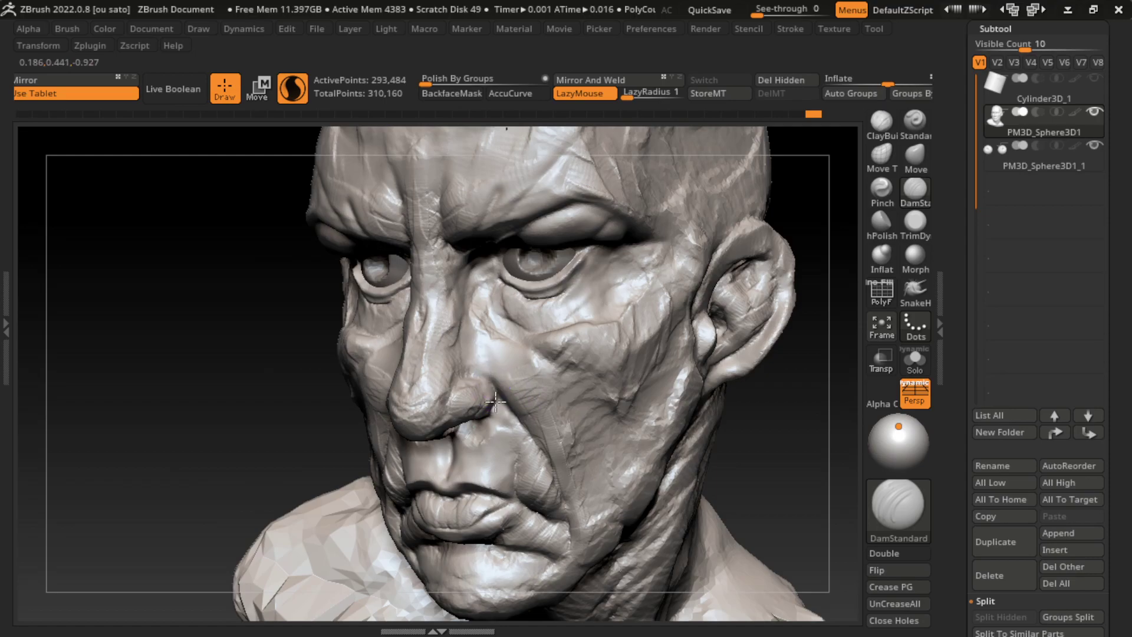
Build up the nostril and adjacent cheek with ClayBuildup, plus a Standard stroke on the cheek
key(b)
key(c)
key(b)
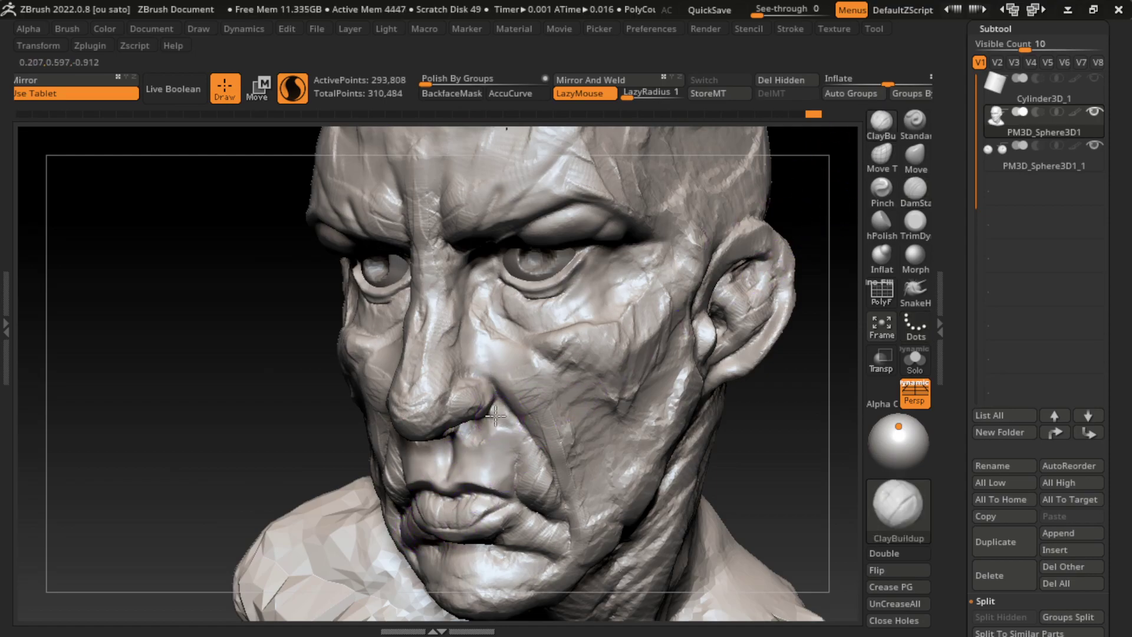
drag(405, 403, 496, 402)
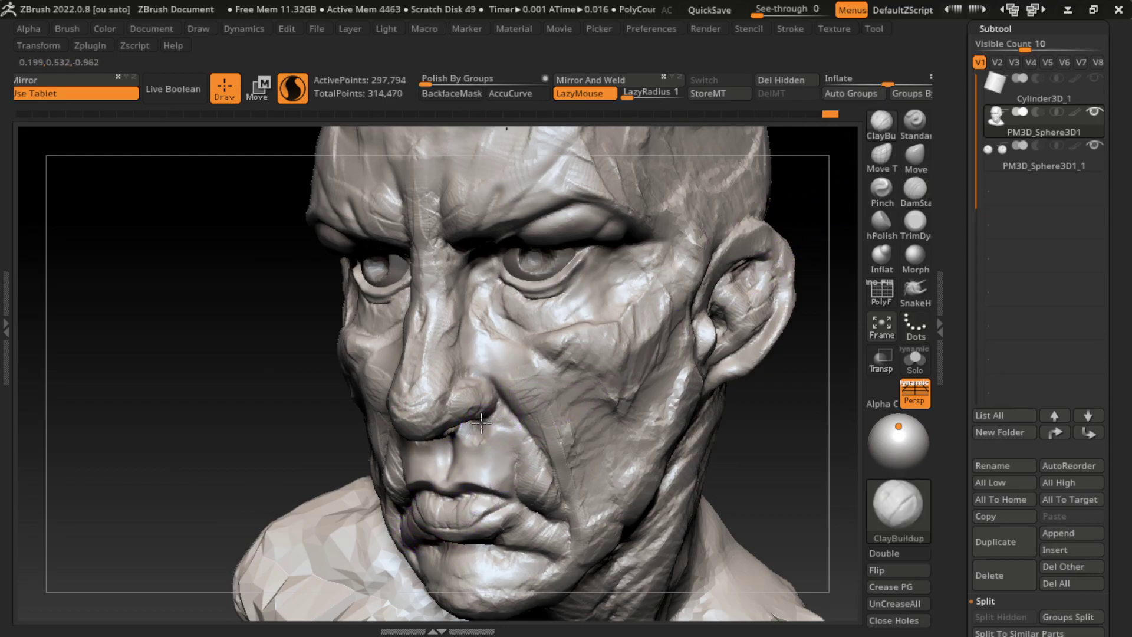
mouse_move(468, 450)
mouse_down()
mouse_move(513, 399)
mouse_move(487, 412)
mouse_move(489, 424)
mouse_up()
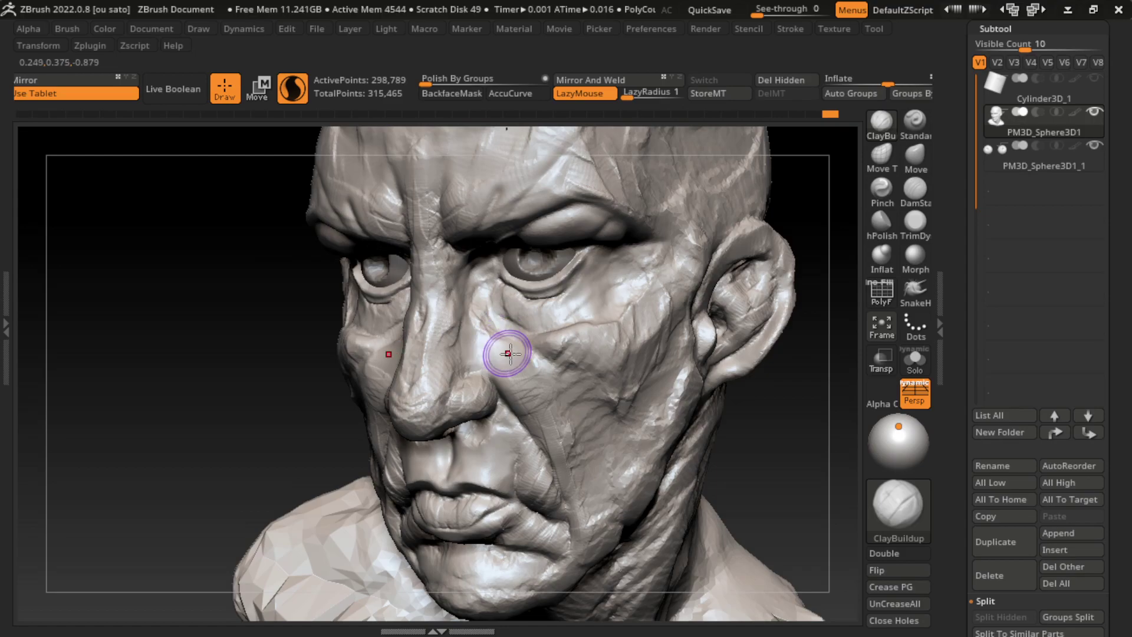
key(b)
key(s)
key(t)
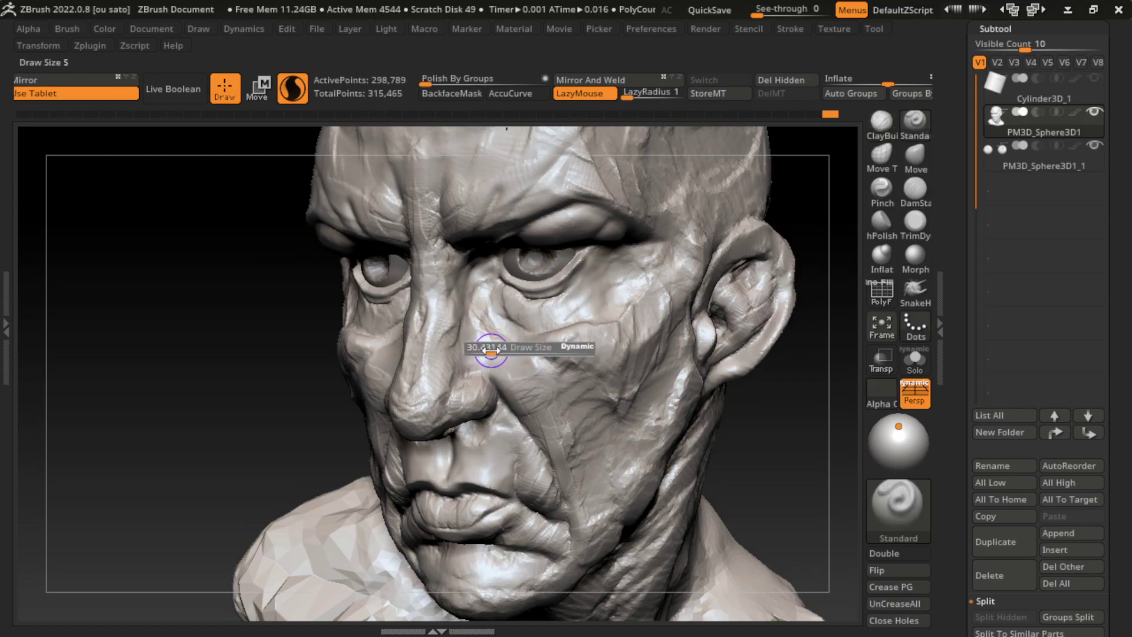
mouse_move(487, 325)
mouse_down()
mouse_move(513, 350)
mouse_move(505, 362)
mouse_move(473, 323)
mouse_move(482, 302)
mouse_up()
Reshape the nose bridge, side and tip with ClayBuildup strokes
key(b)
key(c)
key(b)
key(s)
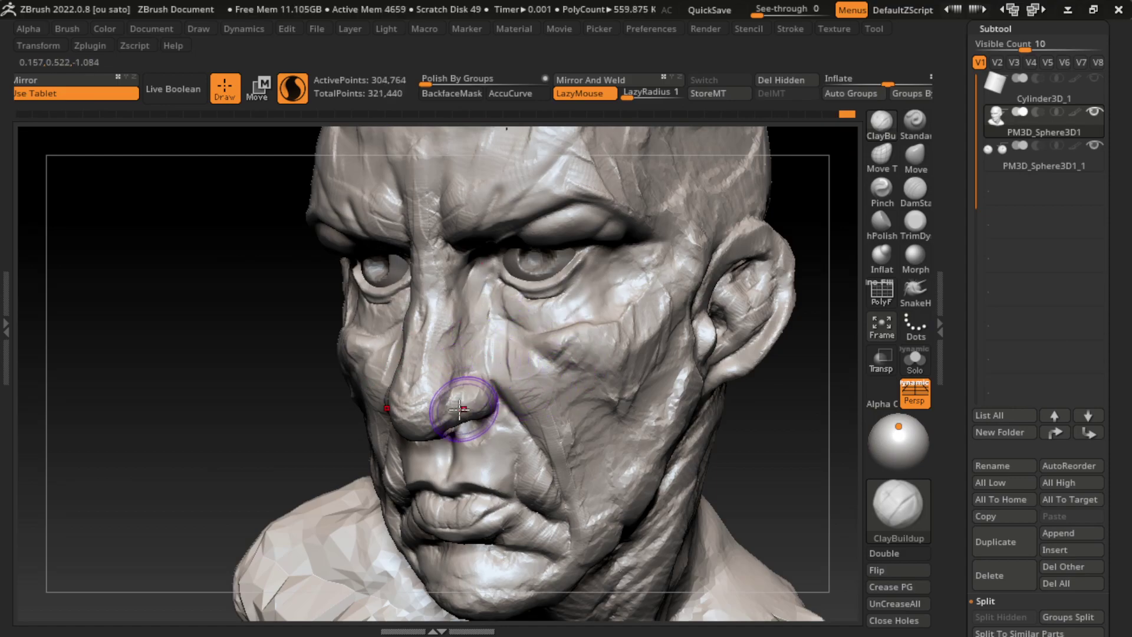
mouse_move(449, 400)
mouse_down()
mouse_move(487, 348)
mouse_move(430, 295)
mouse_move(430, 339)
mouse_move(462, 328)
mouse_move(450, 260)
mouse_move(415, 306)
mouse_move(430, 325)
mouse_move(448, 287)
mouse_move(442, 273)
mouse_move(435, 299)
mouse_move(441, 256)
mouse_move(447, 277)
mouse_move(429, 265)
mouse_move(428, 291)
mouse_up()
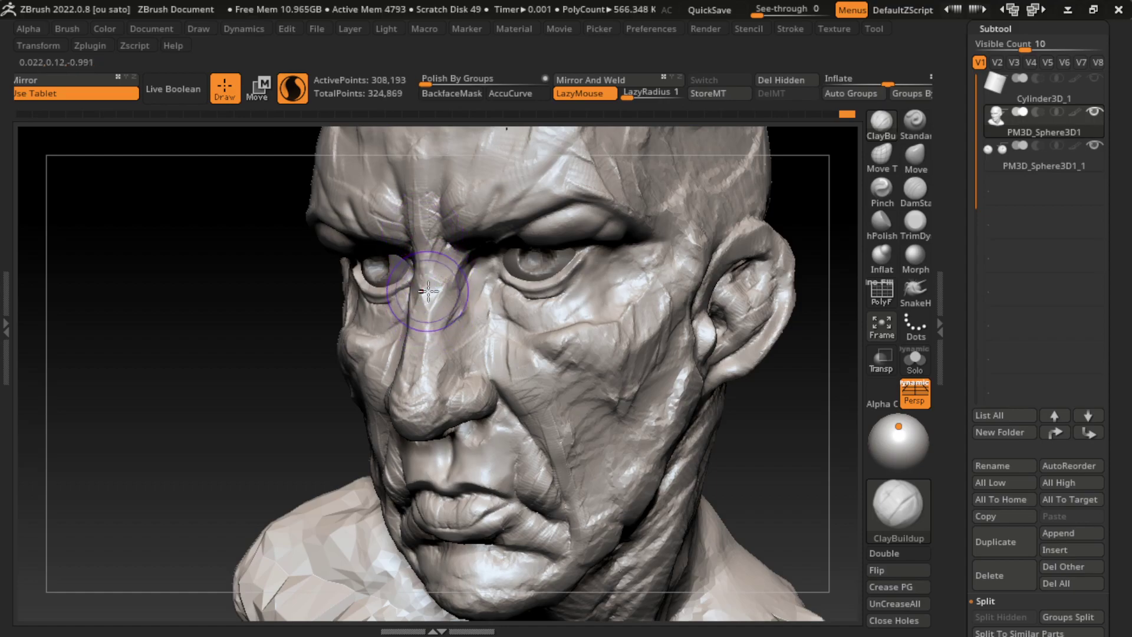
mouse_move(420, 242)
mouse_down()
mouse_move(442, 318)
mouse_move(470, 354)
mouse_move(407, 277)
mouse_move(417, 341)
mouse_up()
mouse_move(409, 383)
mouse_down()
mouse_move(398, 432)
mouse_move(435, 365)
mouse_up()
click(915, 221)
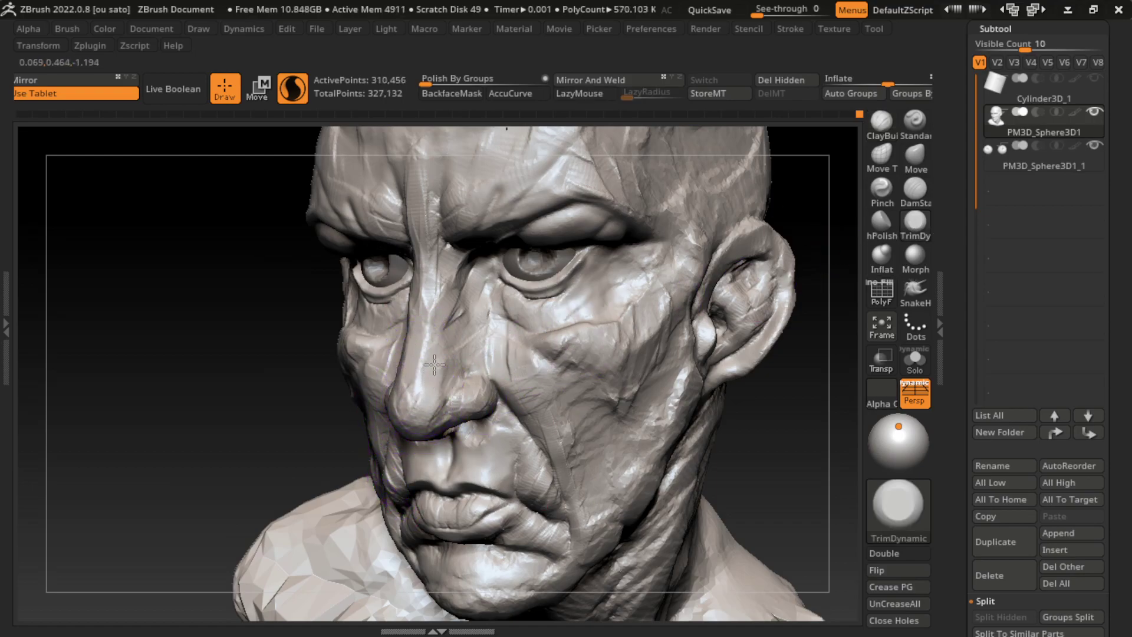
Frame and rotate the head, enlarge the brush, and lasso-mask the face up to the ear
key(f)
mouse_move(783, 468)
mouse_down()
mouse_move(677, 417)
mouse_move(687, 420)
mouse_up()
key(s)
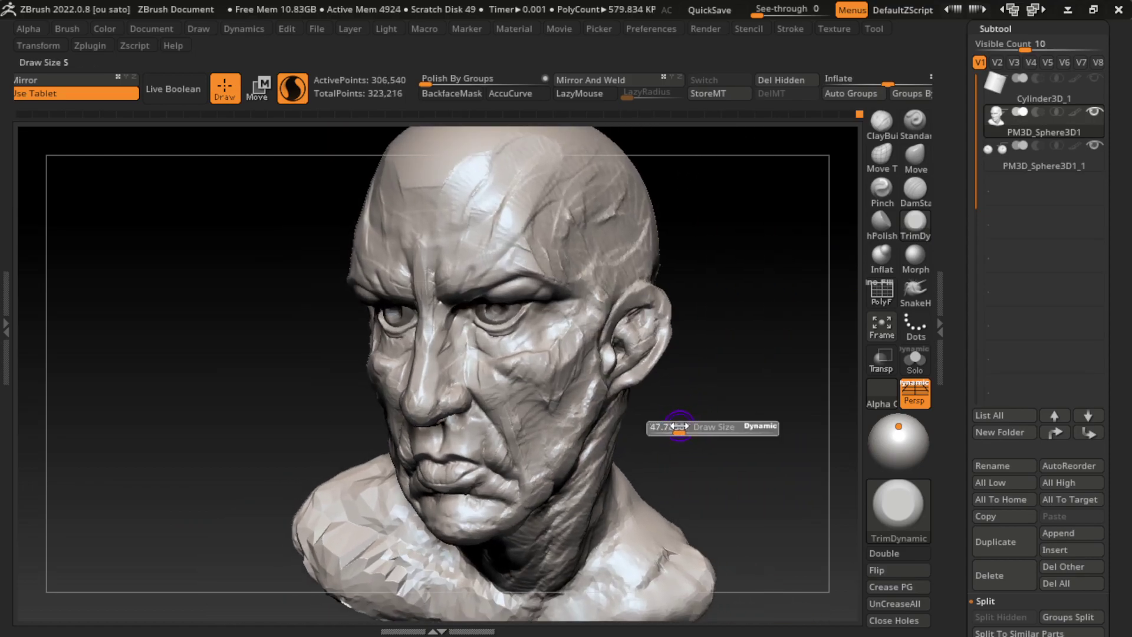
drag(715, 409, 722, 420)
key(s)
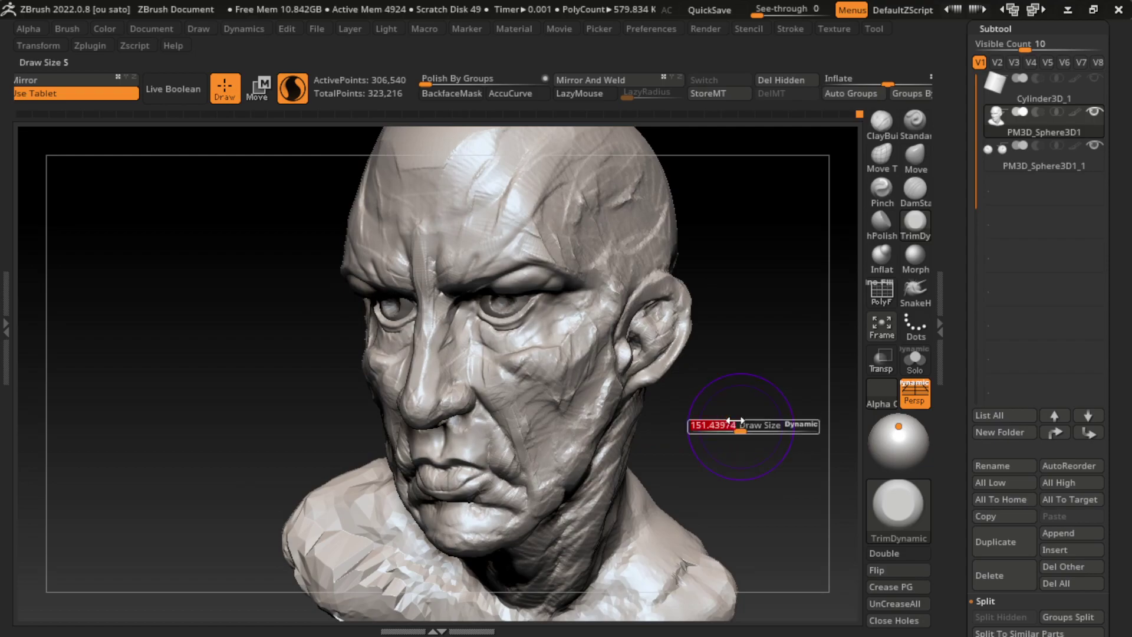
ctrl+drag(646, 369, 607, 531)
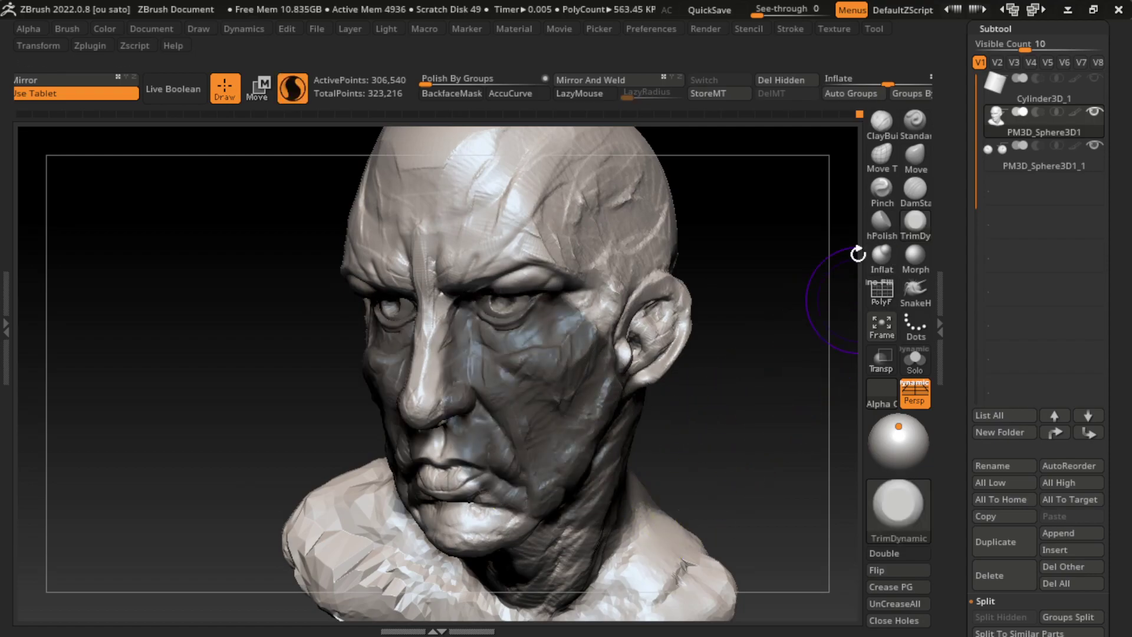
mouse_move(542, 282)
ctrl+mouse_down()
mouse_move(780, 423)
mouse_move(685, 283)
ctrl+mouse_up()
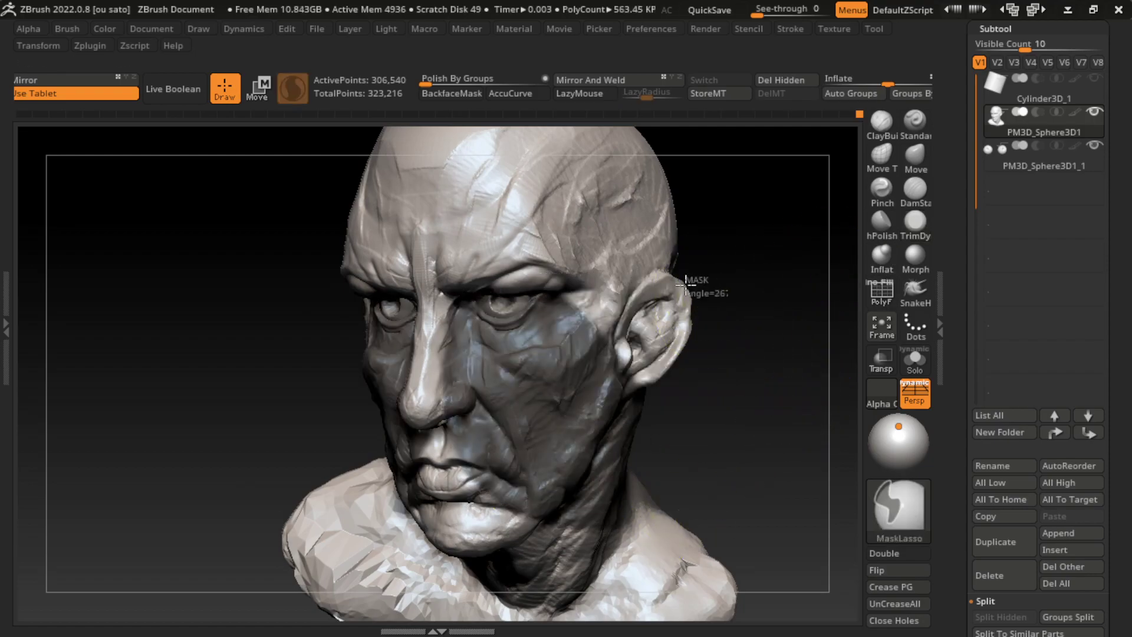
ctrl+drag(554, 299, 554, 299)
Push the upper eyelid and outer brow with a smaller Move brush, then clear the mask
click(916, 155)
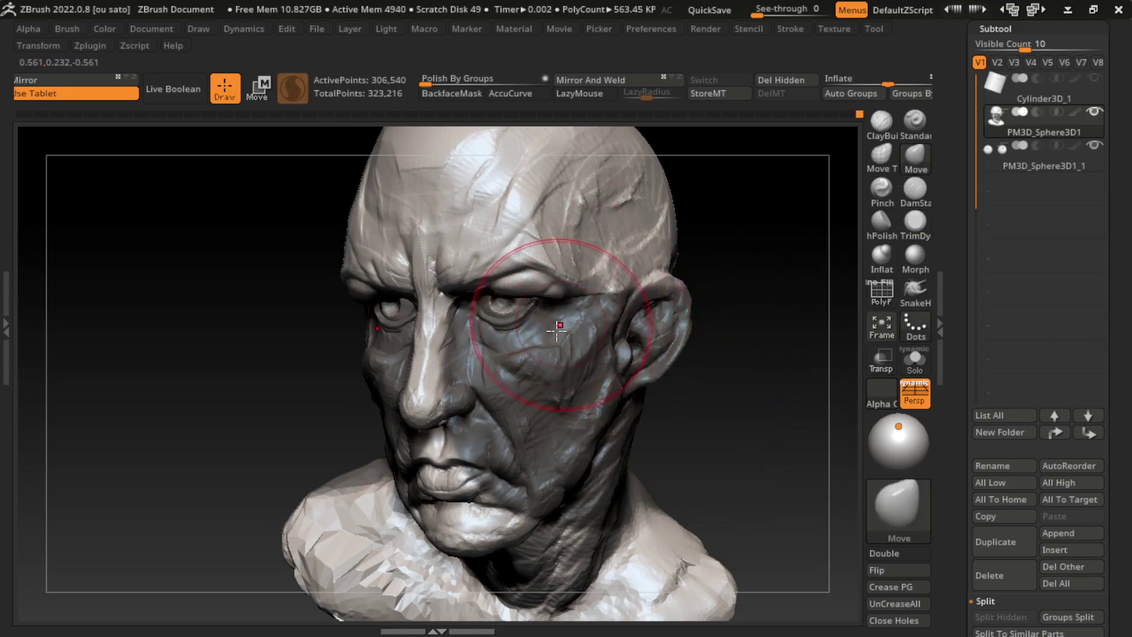
key(s)
drag(535, 350, 513, 350)
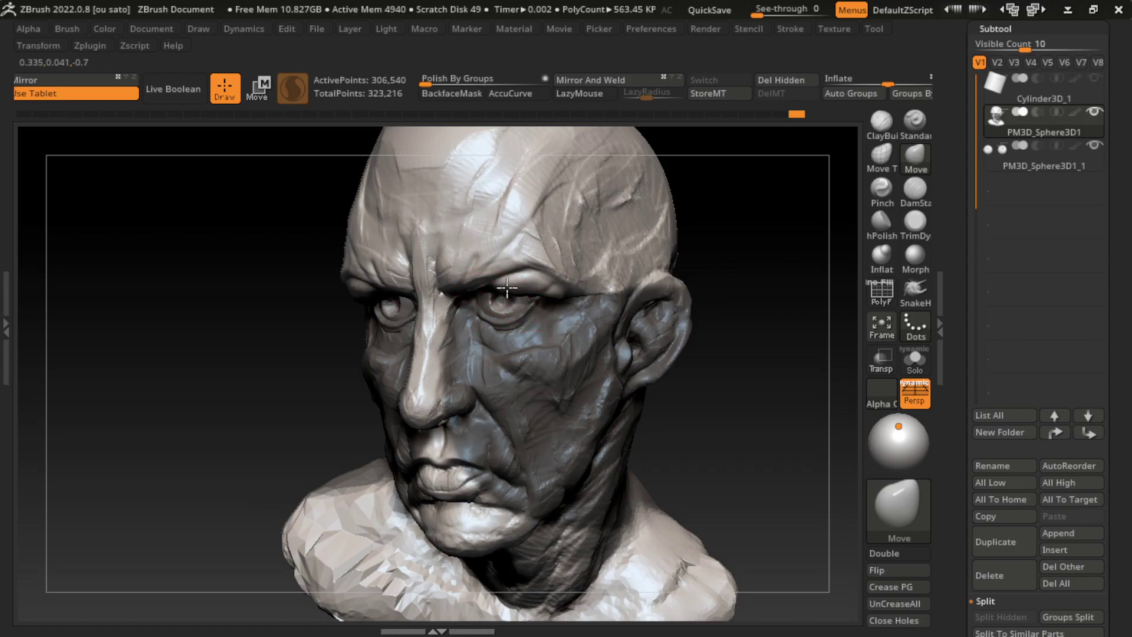
drag(512, 295, 516, 288)
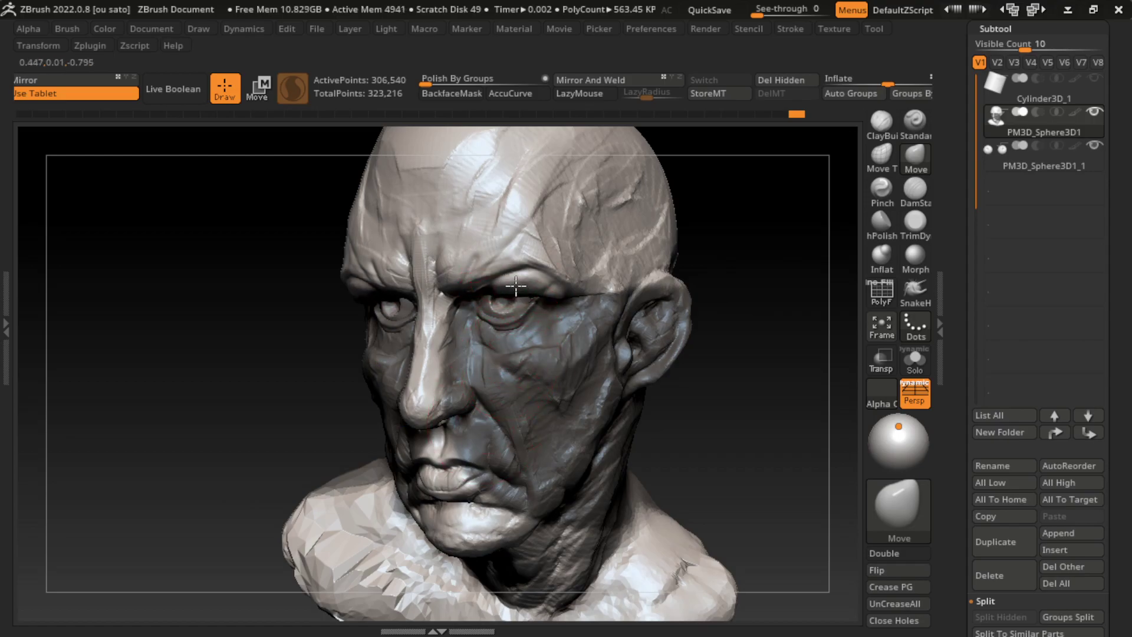
ctrl+drag(743, 408, 757, 427)
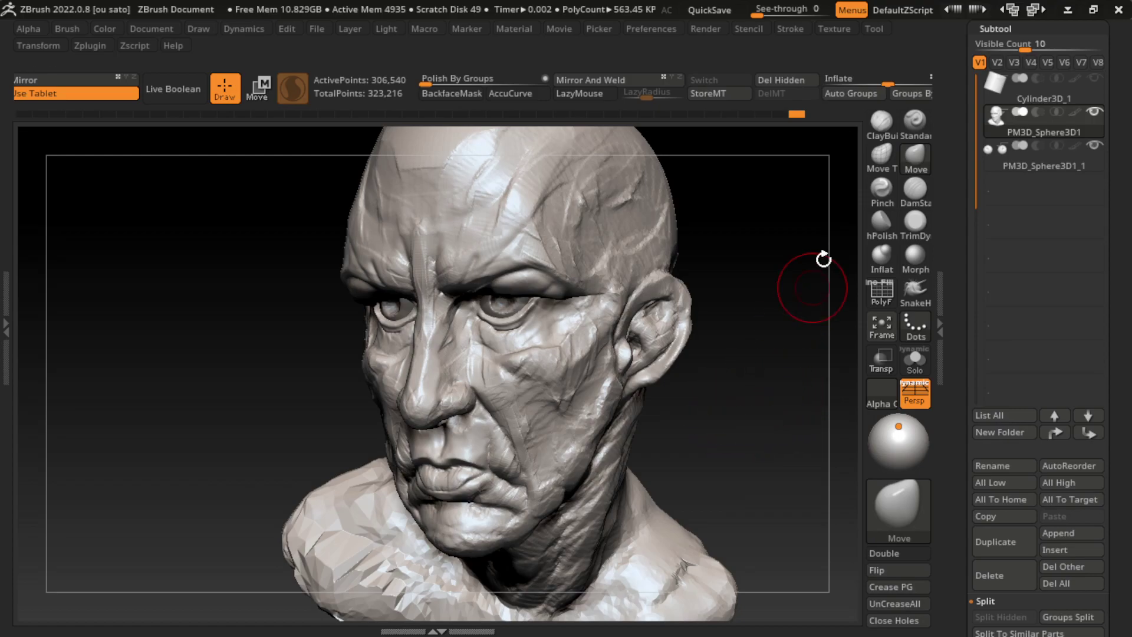
click(881, 121)
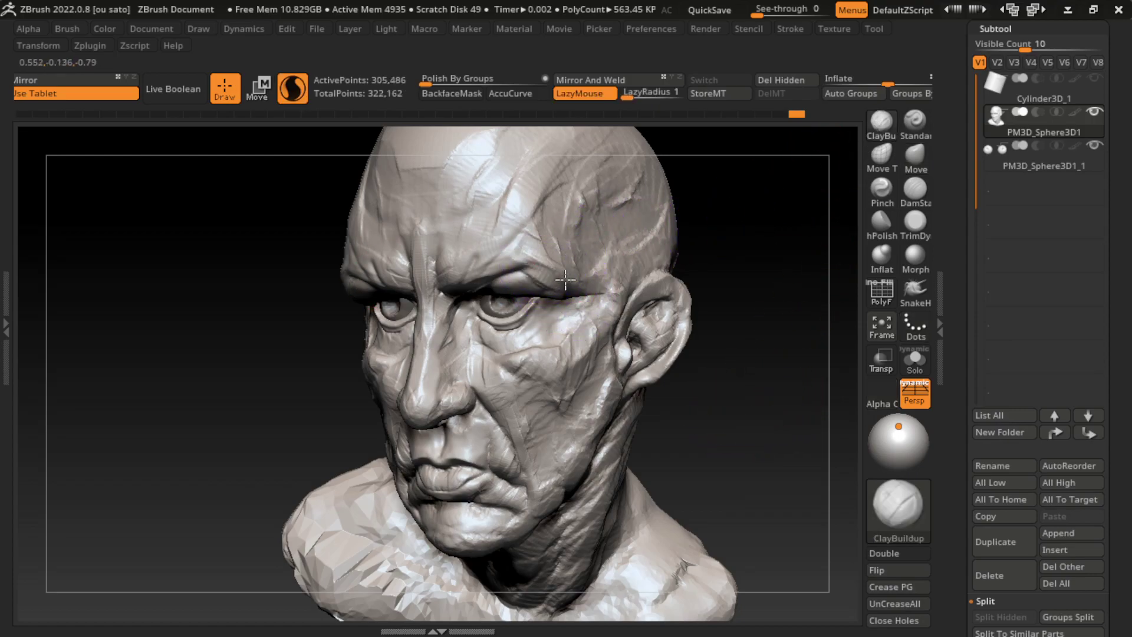
Build up the temple and brow beside the ear, then smooth the surface near the eye
mouse_move(631, 277)
mouse_down()
mouse_move(567, 283)
mouse_move(531, 271)
mouse_move(552, 245)
mouse_move(539, 233)
mouse_up()
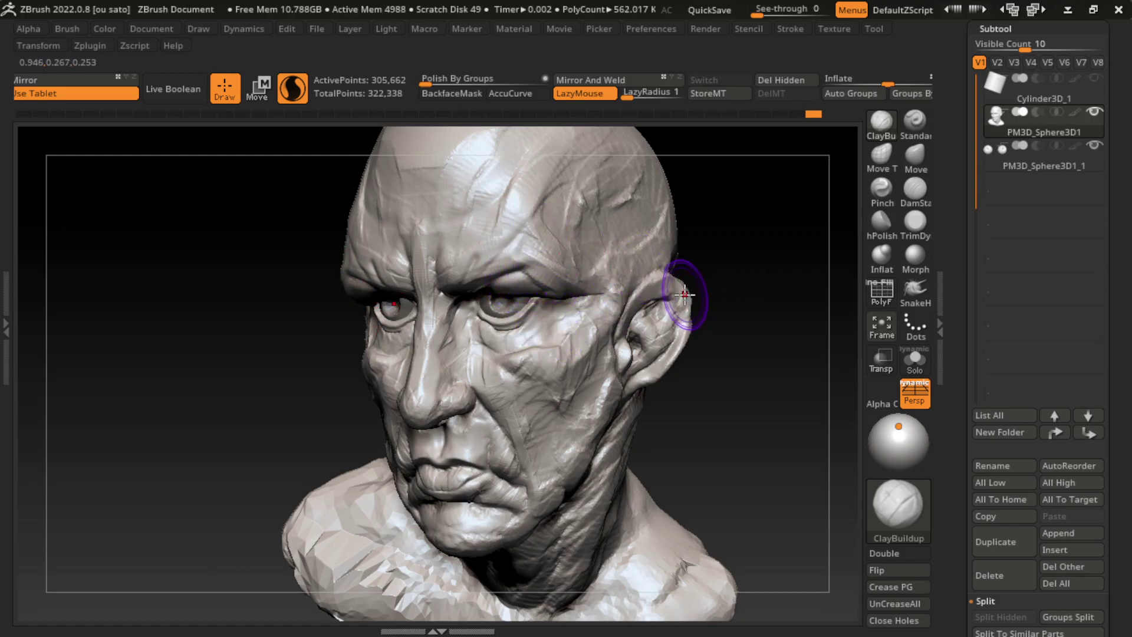
mouse_move(677, 291)
mouse_down()
mouse_move(662, 324)
mouse_move(596, 349)
mouse_move(596, 304)
mouse_move(583, 321)
mouse_up()
key(shift)
mouse_move(737, 254)
mouse_down()
mouse_move(741, 316)
mouse_move(566, 295)
mouse_move(575, 309)
mouse_up()
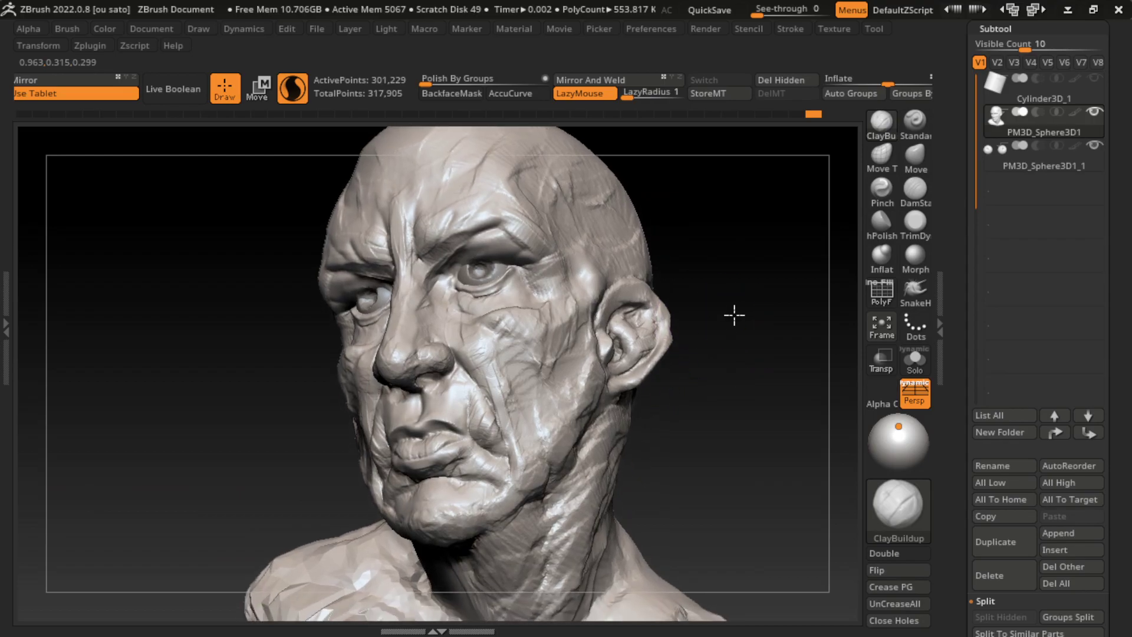
drag(710, 345, 746, 351)
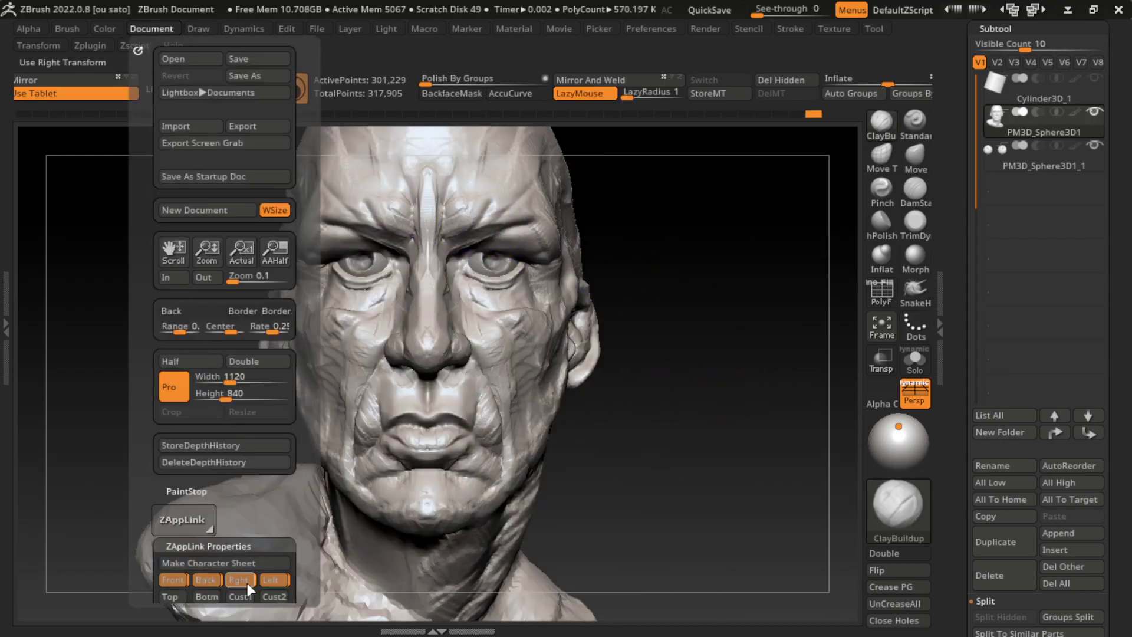
drag(779, 407, 682, 416)
drag(607, 328, 576, 328)
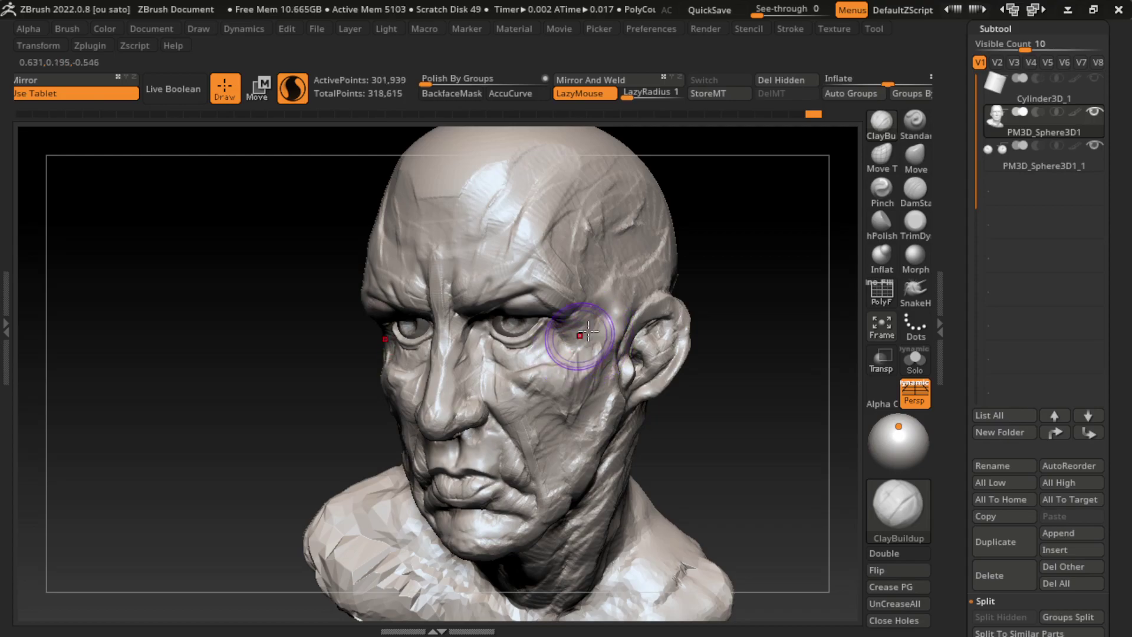
Carve DamStandard wrinkles into the brow, the cheek near the ear, and under the eye
click(924, 182)
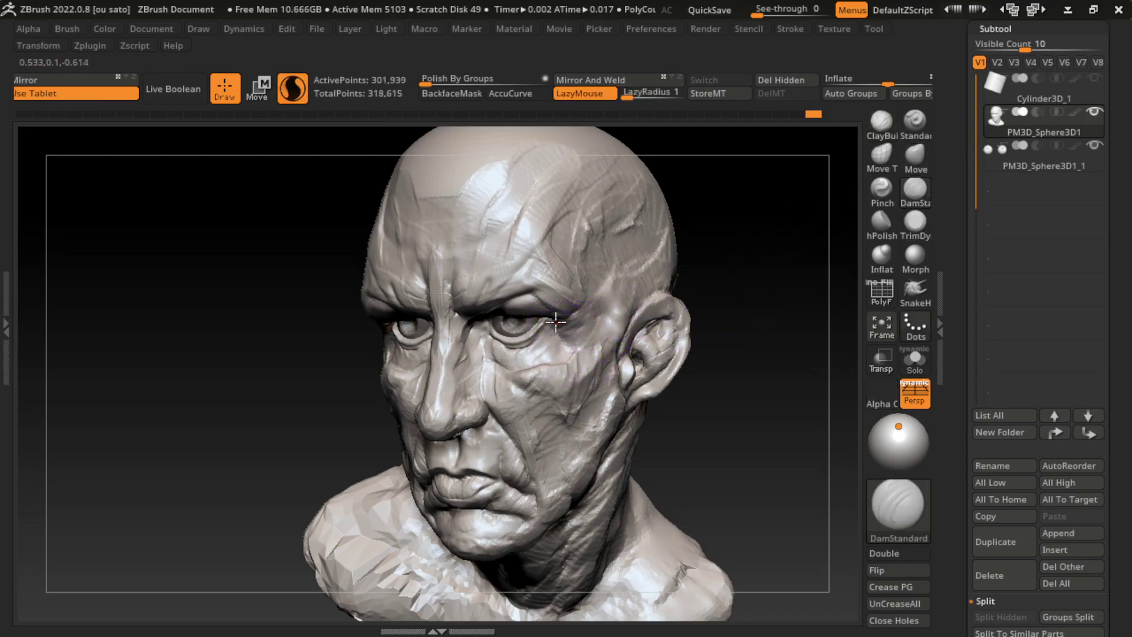
drag(567, 338, 712, 293)
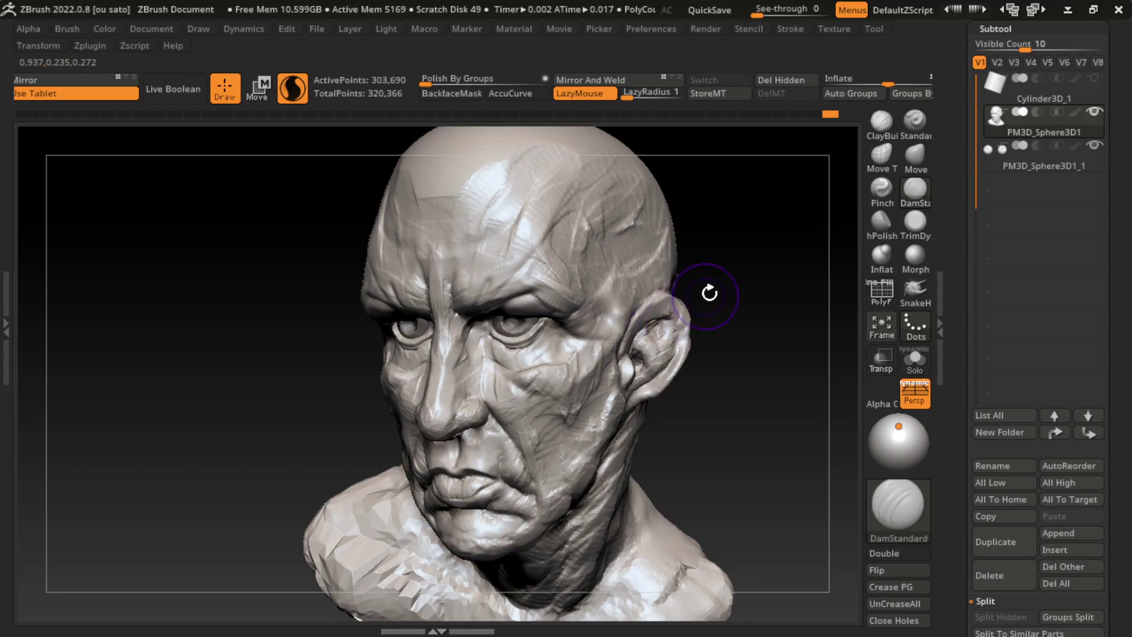
key(s)
drag(612, 311, 558, 322)
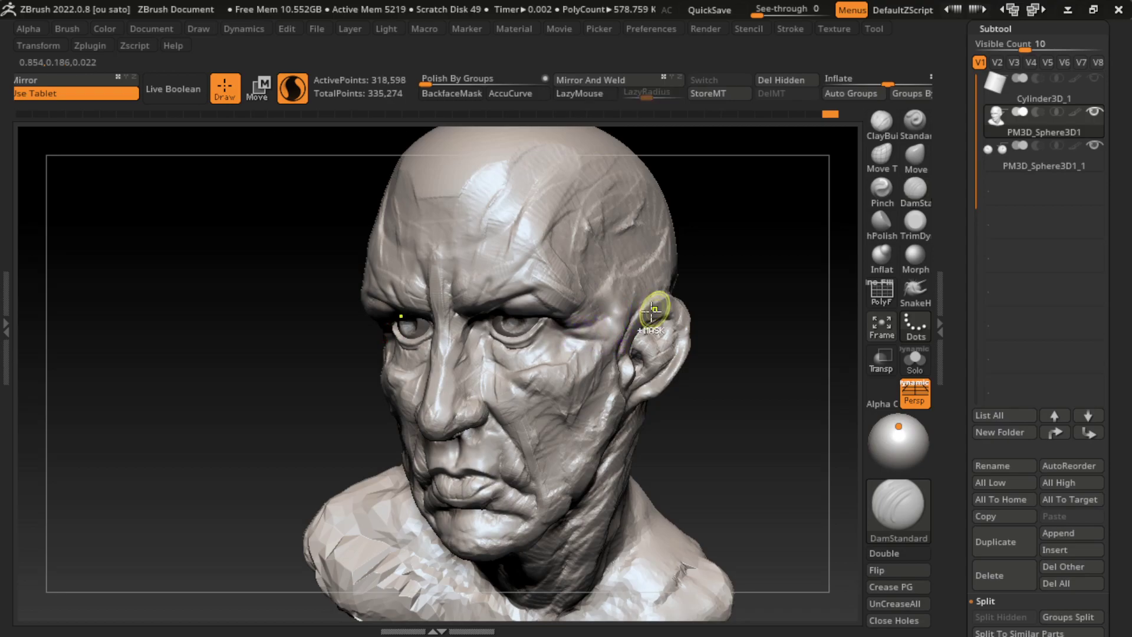
mouse_move(661, 314)
mouse_down()
mouse_move(581, 354)
mouse_move(570, 334)
mouse_up()
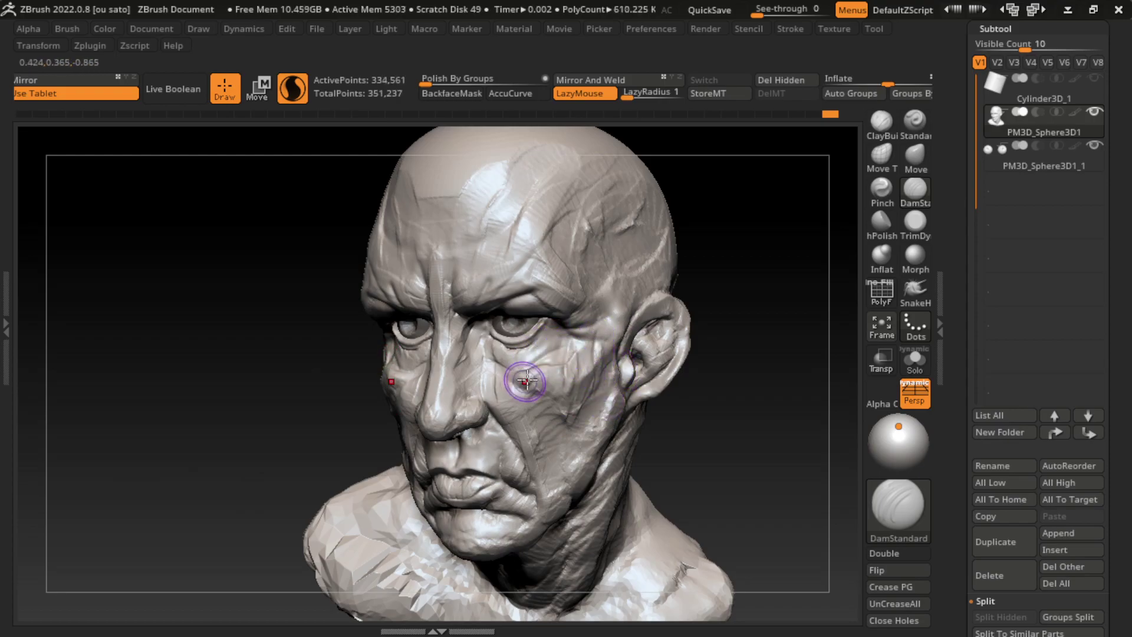
mouse_move(527, 382)
mouse_down()
mouse_move(539, 359)
mouse_move(510, 367)
mouse_up()
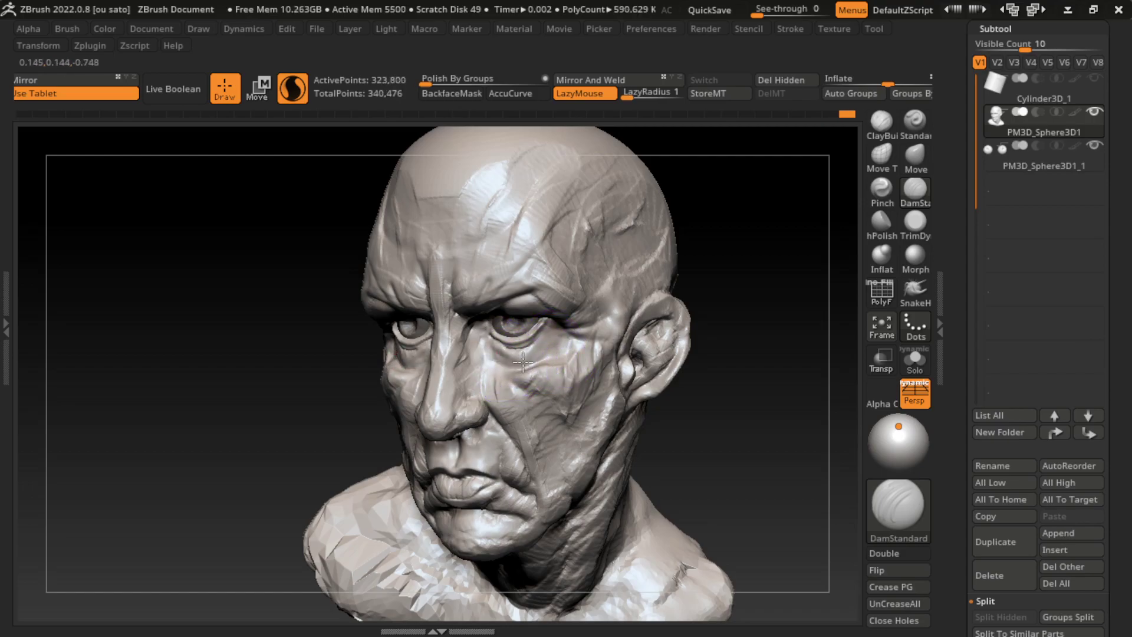
mouse_move(533, 352)
mouse_down()
mouse_move(569, 334)
mouse_move(556, 327)
mouse_up()
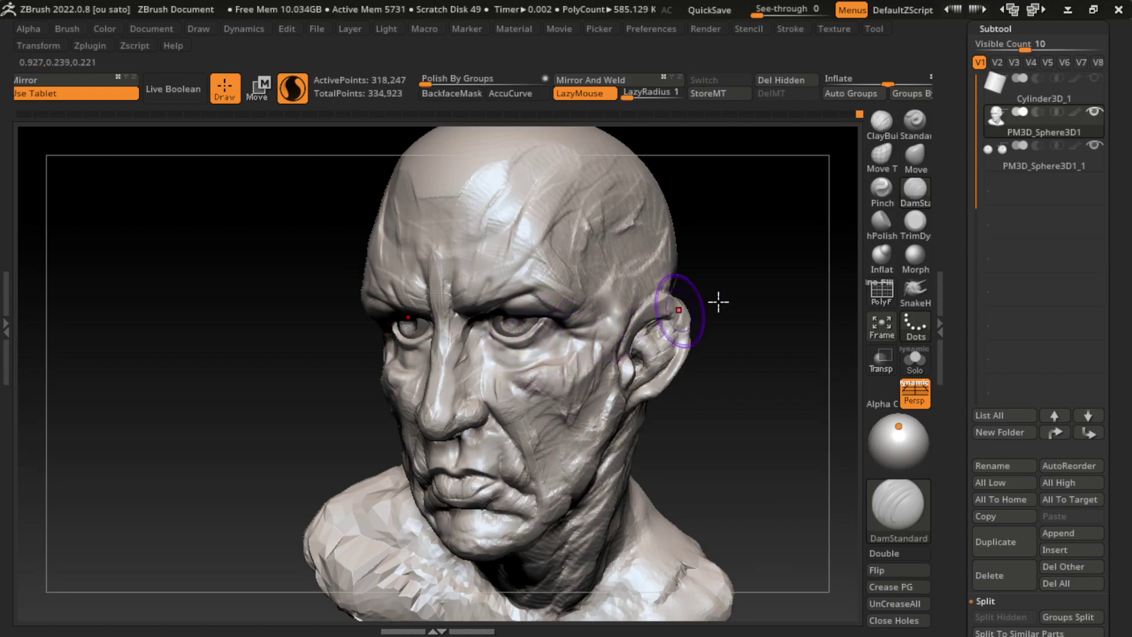
Build up and shape the cheek below the eye with ClayBuildup
key(b)
key(c)
key(b)
mouse_move(502, 407)
mouse_down()
mouse_move(526, 355)
mouse_move(493, 348)
mouse_move(480, 379)
mouse_move(495, 354)
mouse_move(507, 378)
mouse_up()
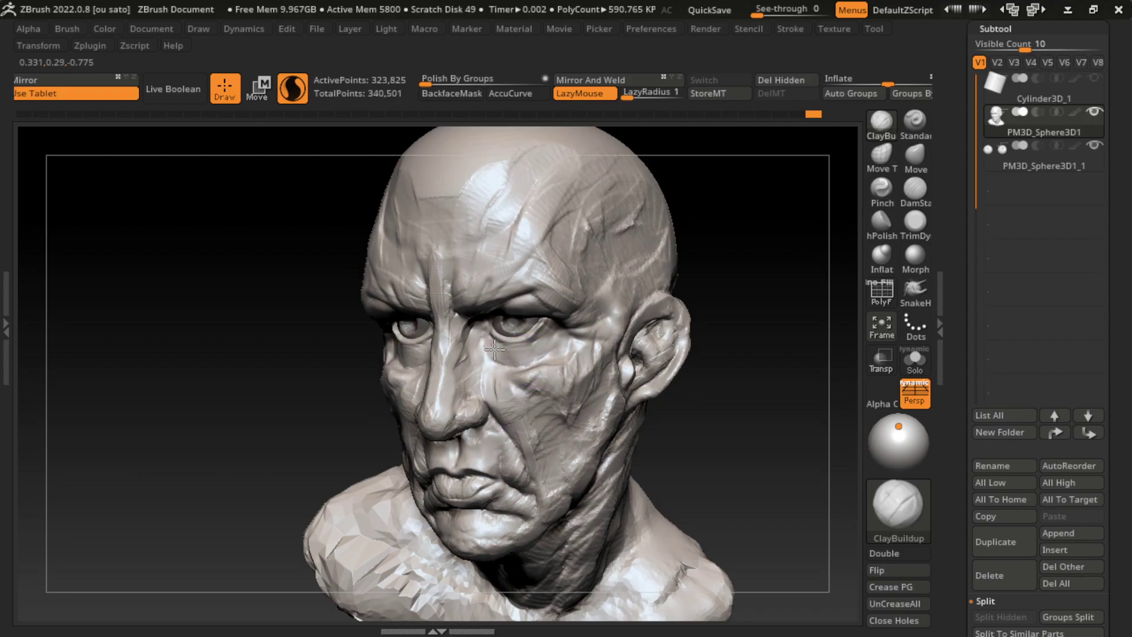
drag(494, 349, 519, 431)
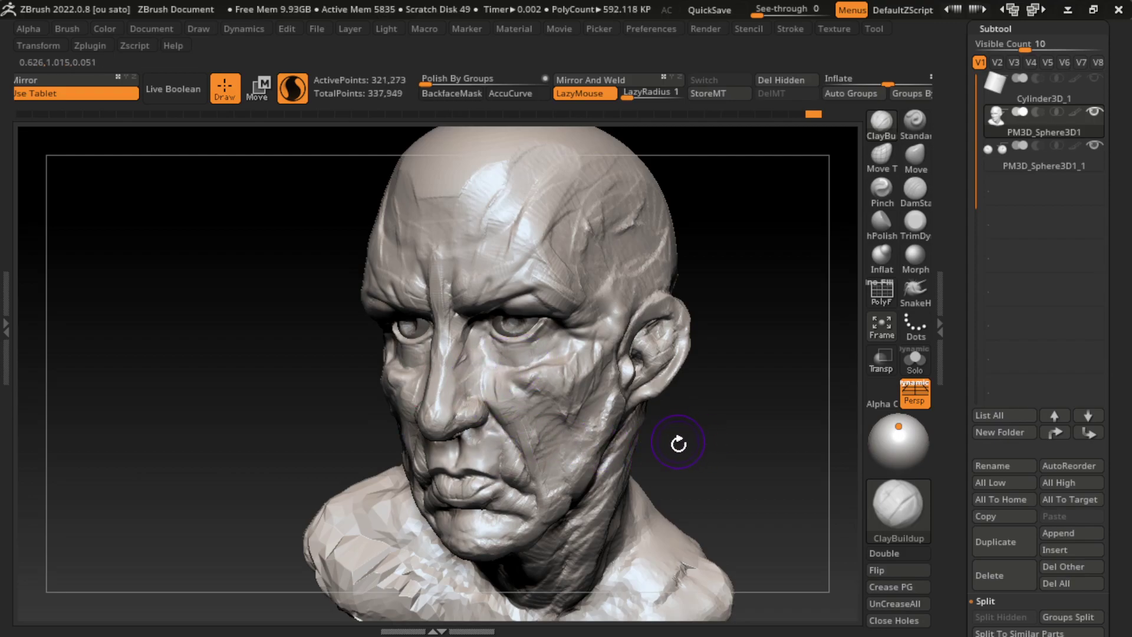
mouse_move(755, 421)
mouse_down()
mouse_move(686, 417)
mouse_move(710, 430)
mouse_move(705, 419)
mouse_up()
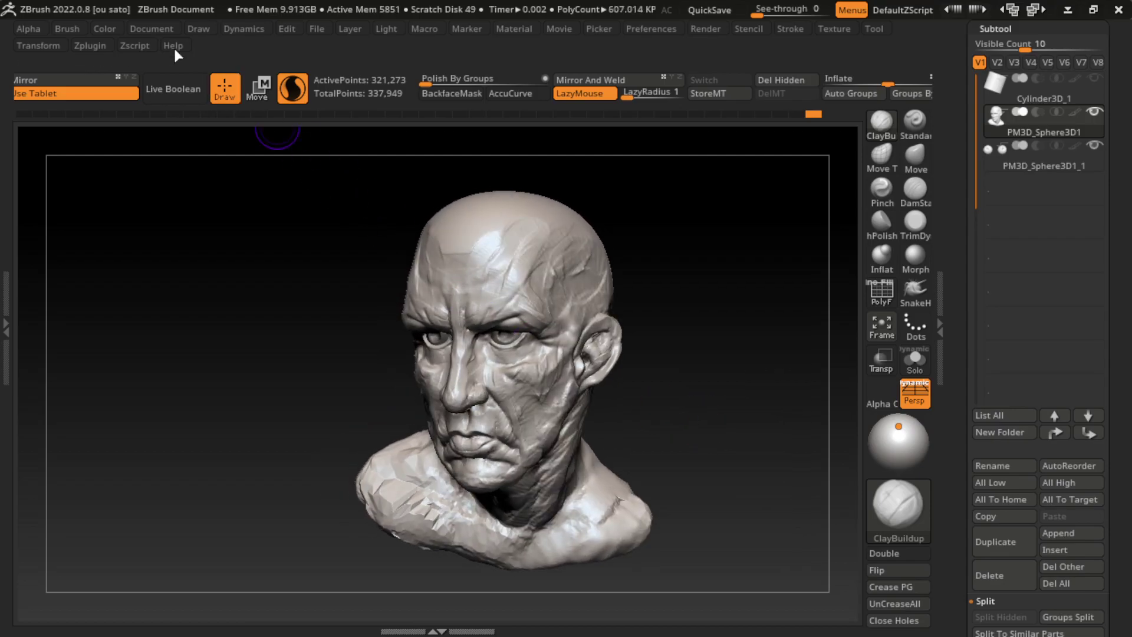
Move the light to shine from the upper left and turn the head to three-quarter view
click(152, 28)
click(281, 562)
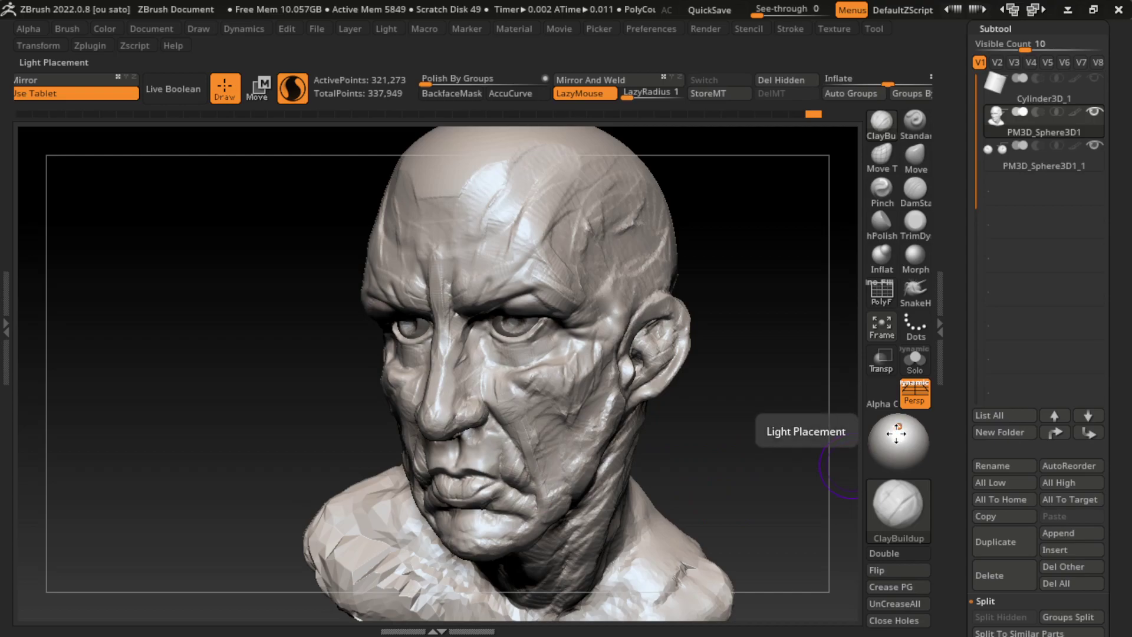
drag(901, 435, 891, 429)
mouse_move(758, 468)
mouse_down()
mouse_move(722, 462)
mouse_move(725, 447)
mouse_up()
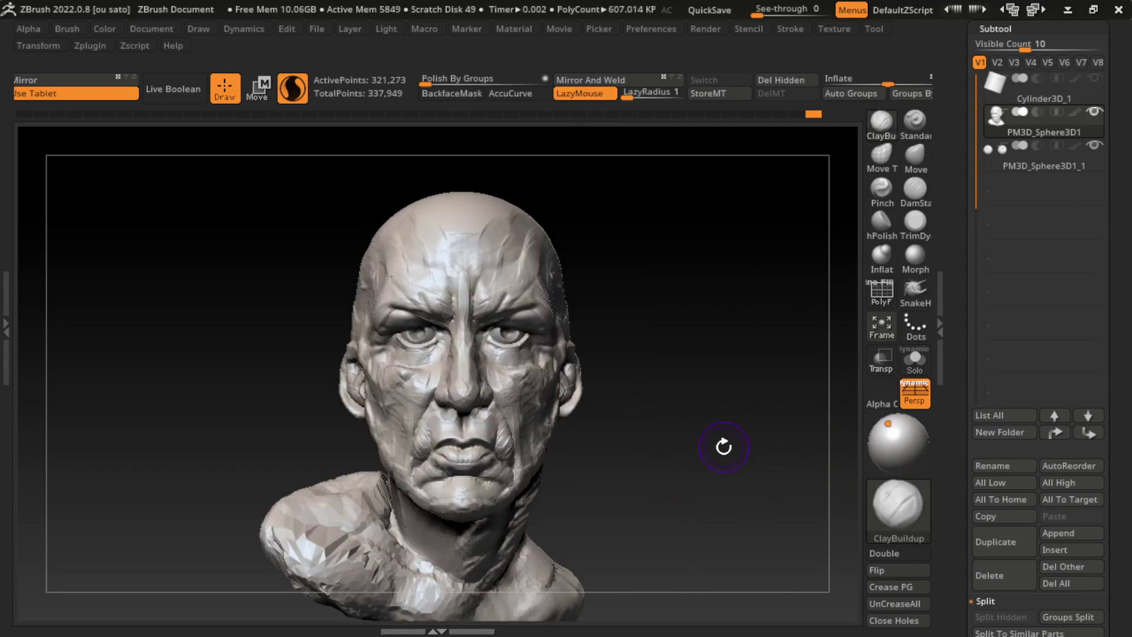
click(153, 28)
click(221, 595)
drag(732, 473, 709, 451)
With the Move brush and stroke smoothing off, push the brow ridges outward on both sides
key(s)
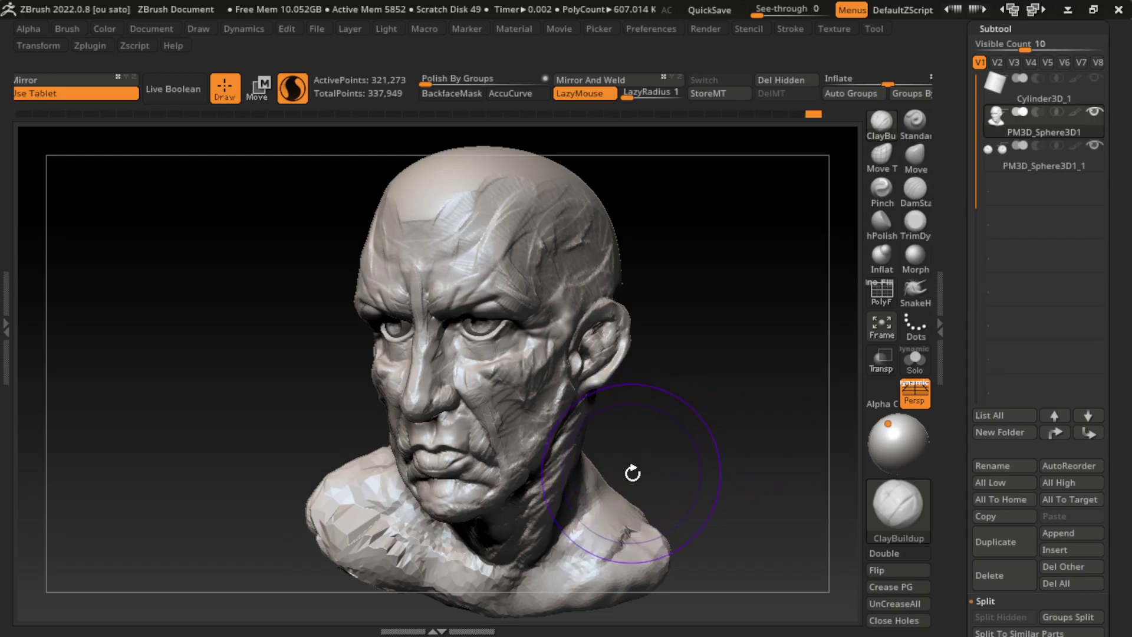
key(s)
drag(707, 417, 583, 439)
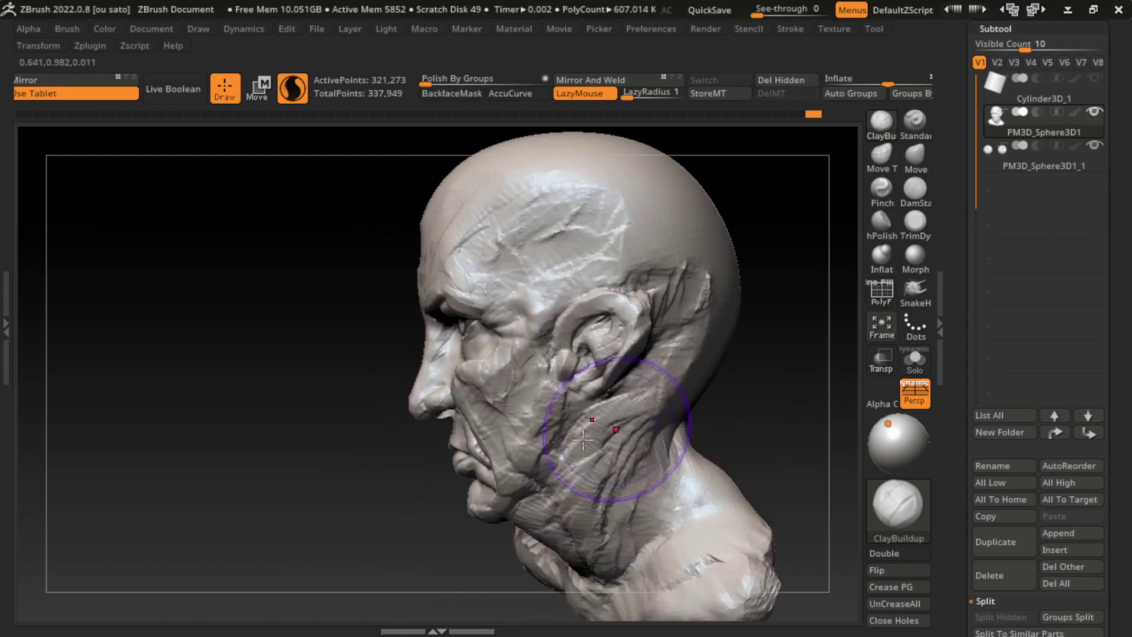
key(b)
key(m)
key(v)
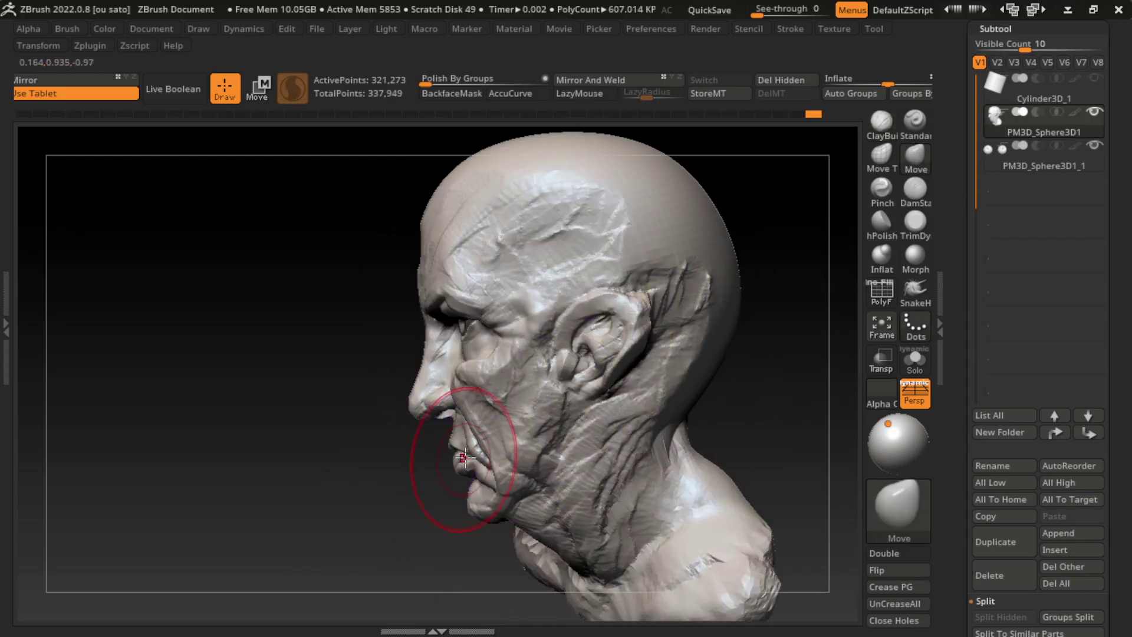
mouse_move(422, 493)
mouse_down()
mouse_move(646, 491)
mouse_move(383, 568)
mouse_move(464, 511)
mouse_up()
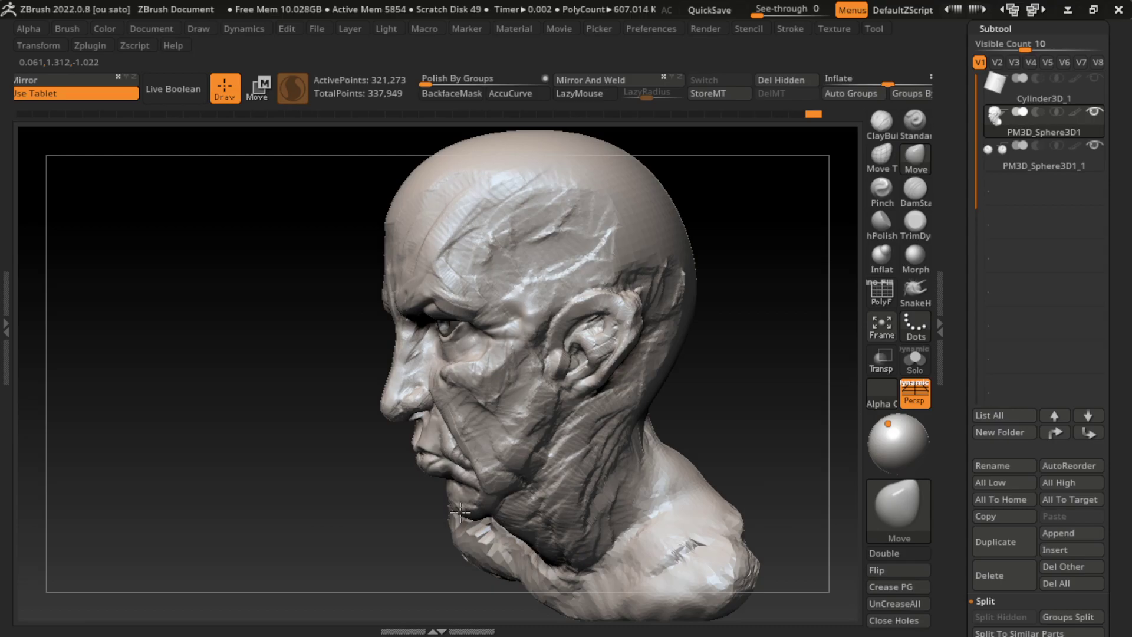
drag(386, 552, 592, 505)
click(152, 28)
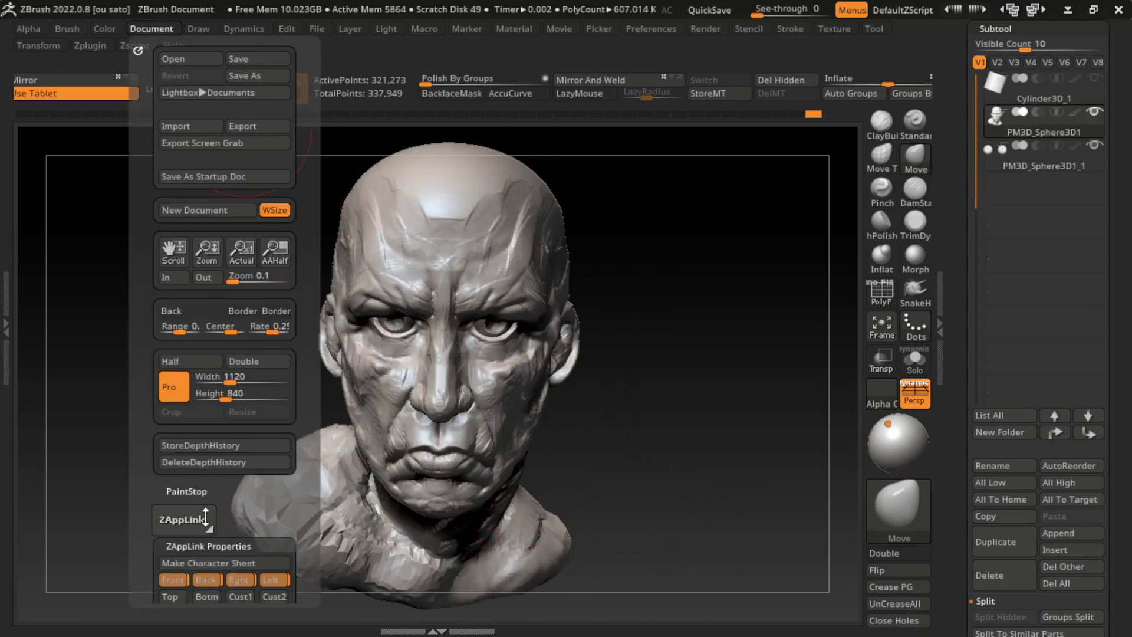
drag(737, 496, 666, 493)
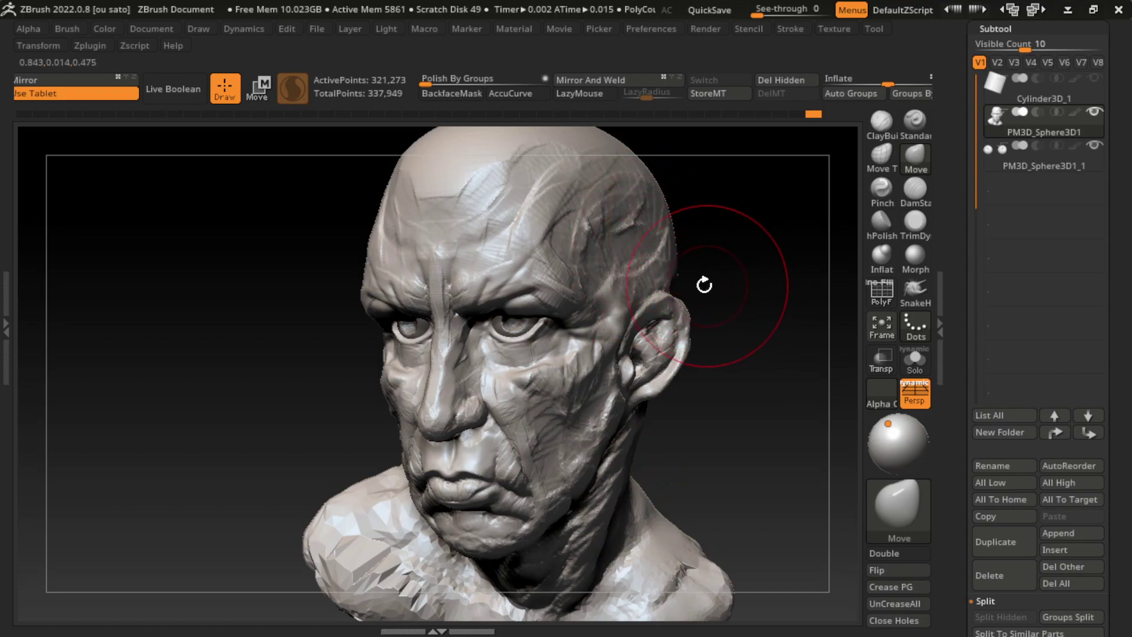
drag(360, 308, 354, 315)
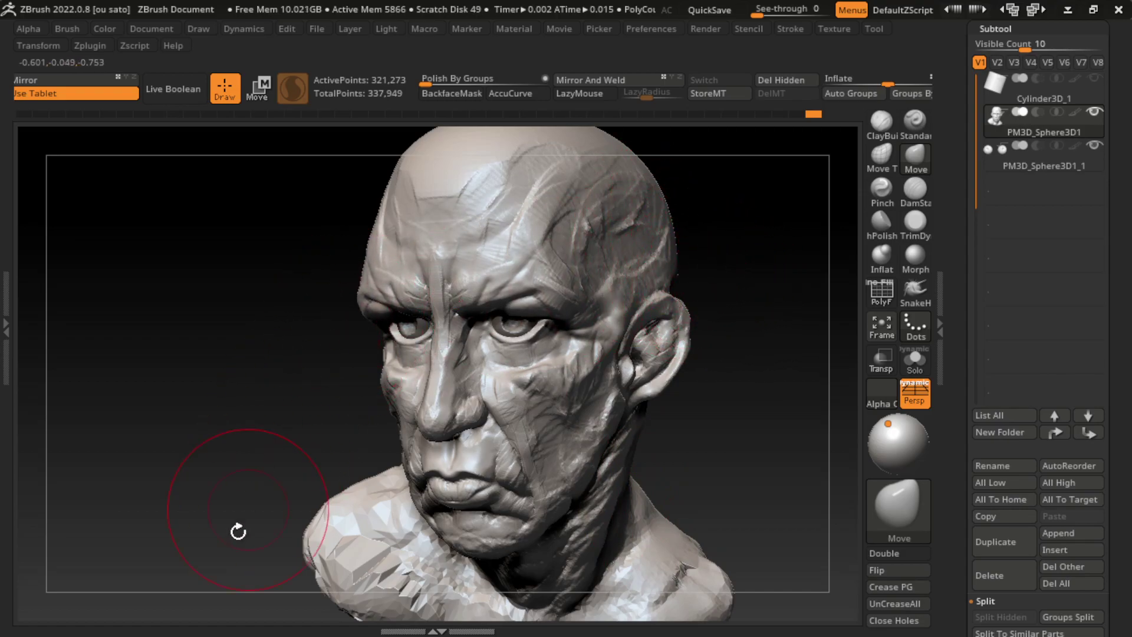
key(s)
drag(750, 435, 723, 435)
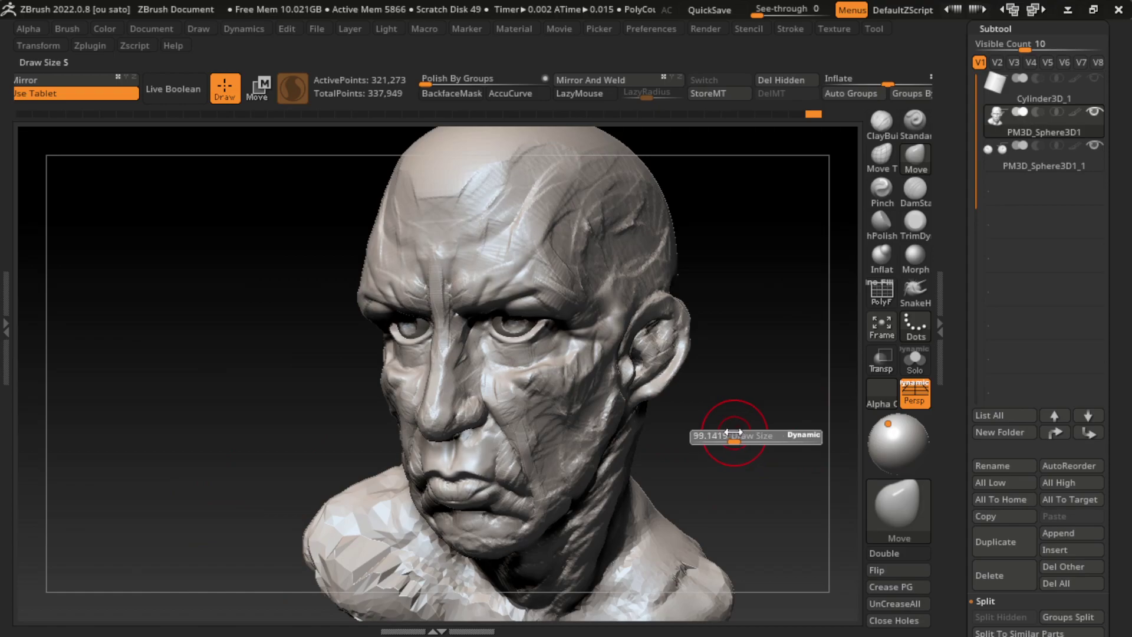
Zoom in on the eyes and build up skin at the outer eye corner with ClayBuildup
drag(707, 407, 607, 354)
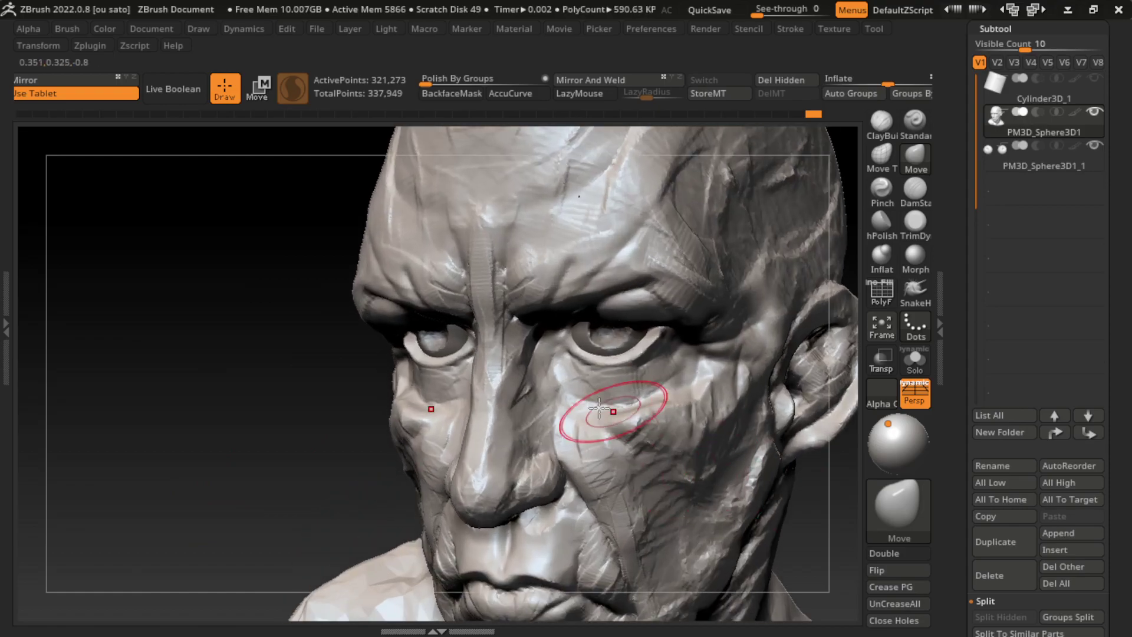
mouse_move(371, 539)
mouse_down()
mouse_move(308, 519)
mouse_move(390, 505)
mouse_move(171, 493)
mouse_up()
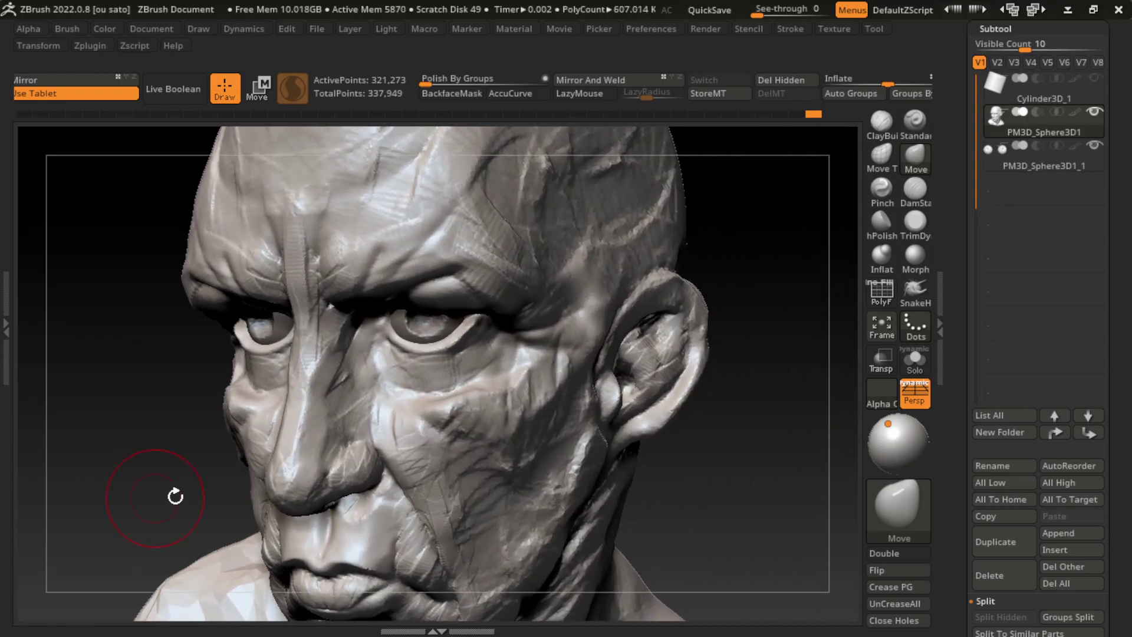
mouse_move(707, 454)
mouse_down()
mouse_move(705, 466)
mouse_move(726, 467)
mouse_up()
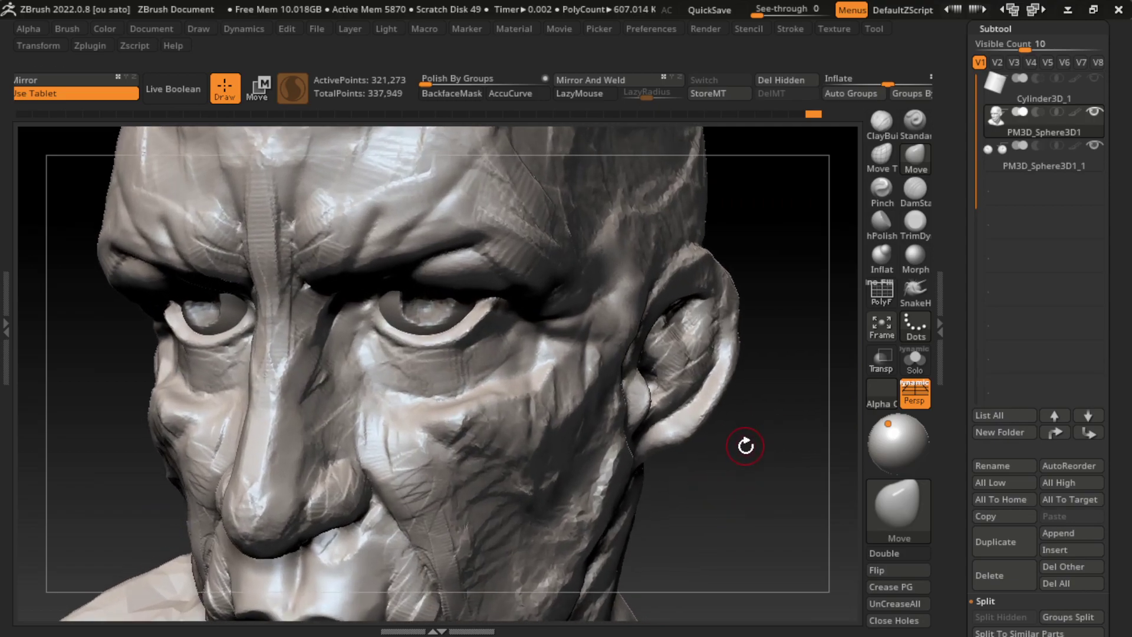
click(916, 188)
drag(791, 411, 725, 354)
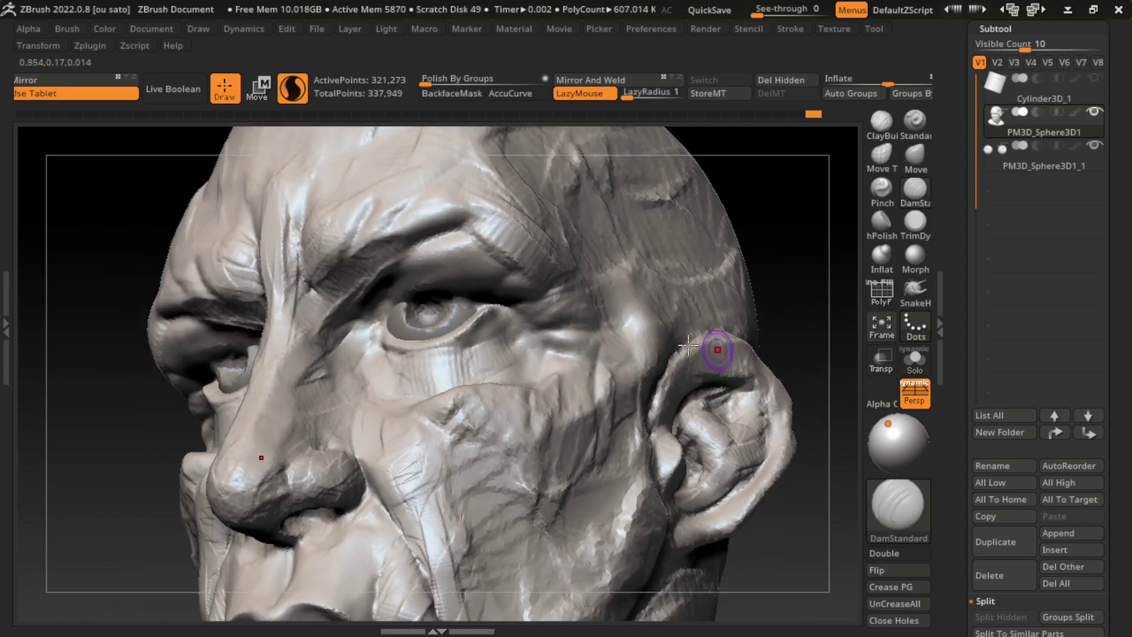
drag(786, 232, 725, 299)
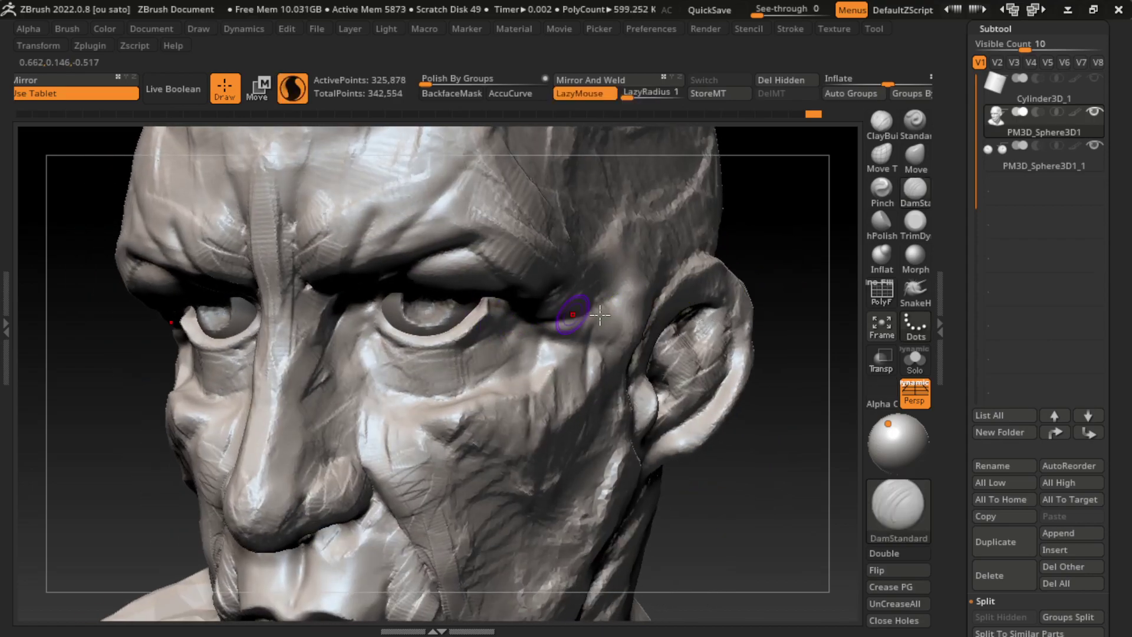
click(881, 131)
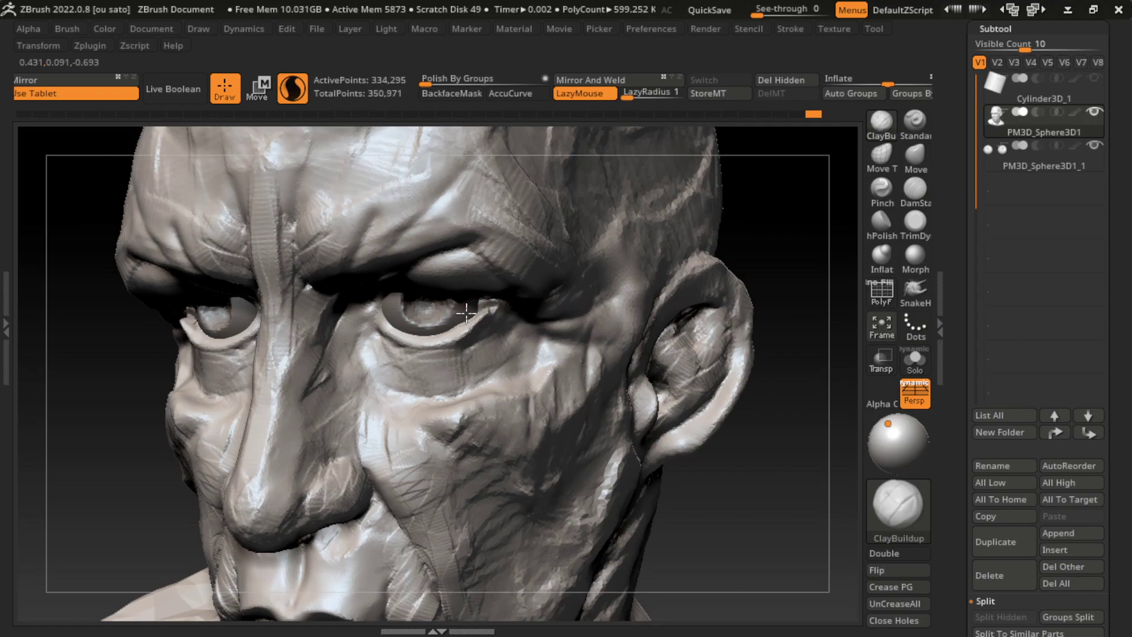
mouse_move(466, 313)
mouse_down()
mouse_move(541, 305)
mouse_move(477, 319)
mouse_up()
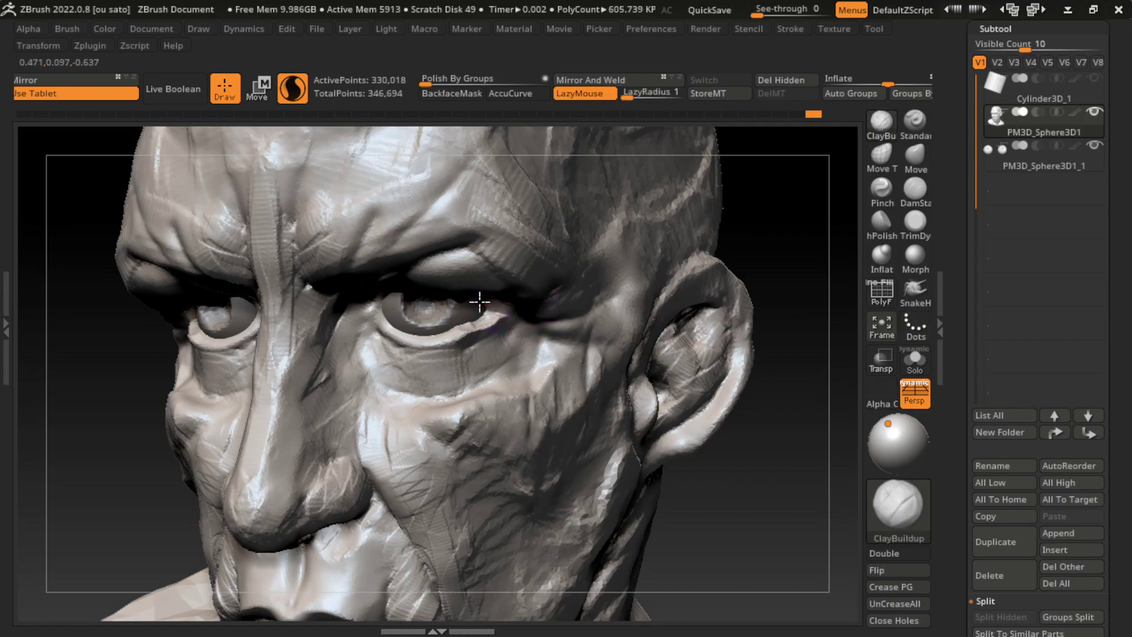
Carve the outer eye corner with DamStandard and add a clay fold there
click(915, 189)
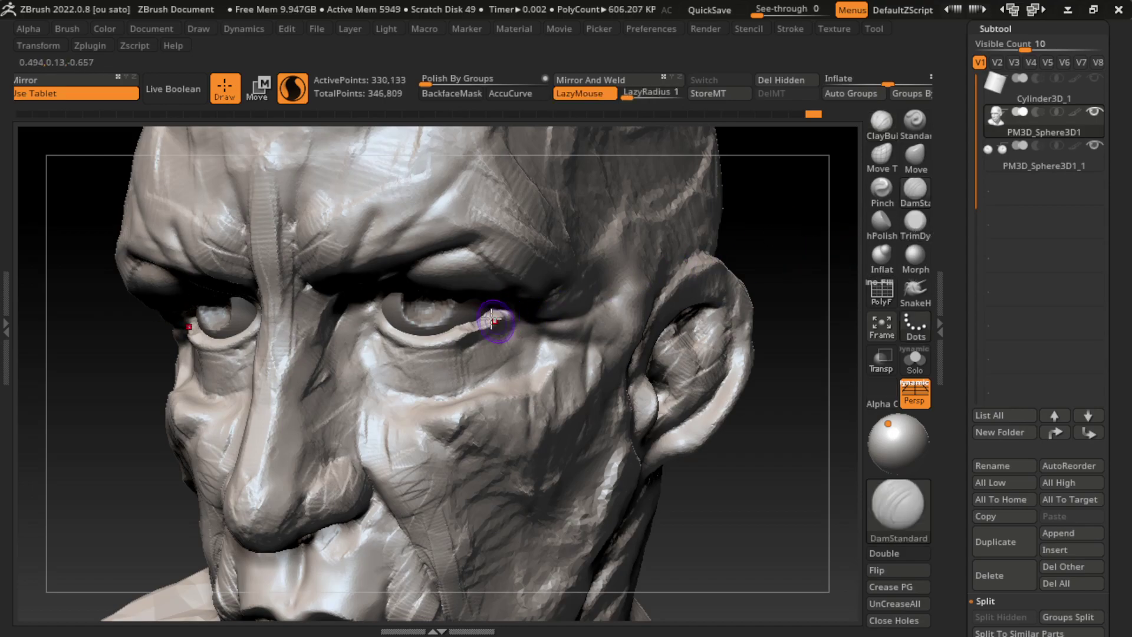
drag(481, 325, 556, 311)
key(b)
key(c)
key(b)
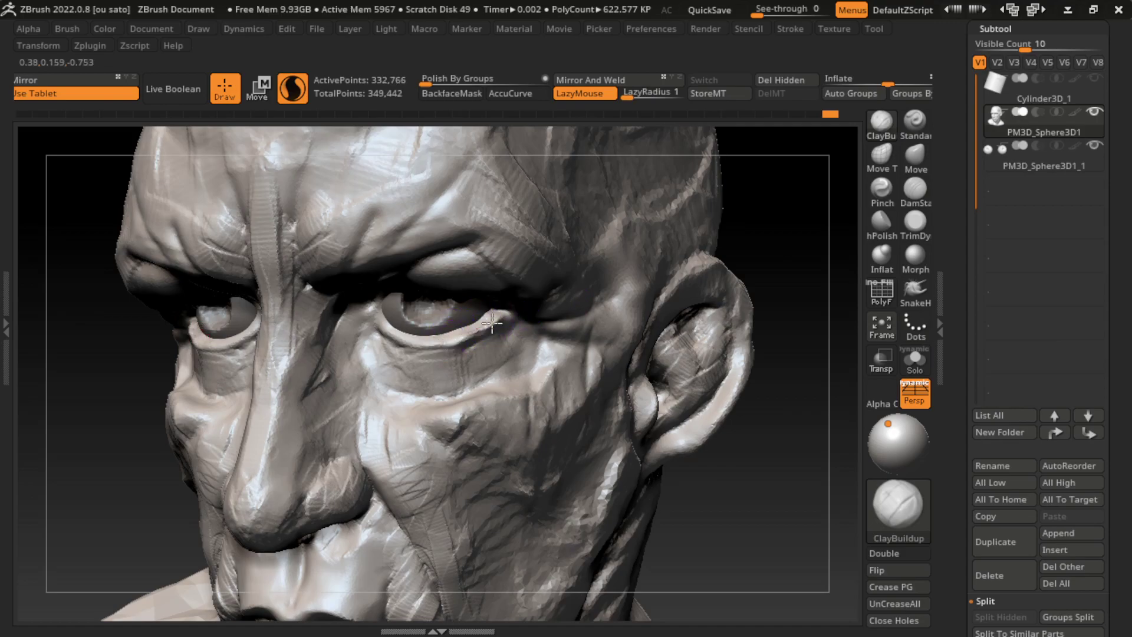
drag(491, 323, 563, 292)
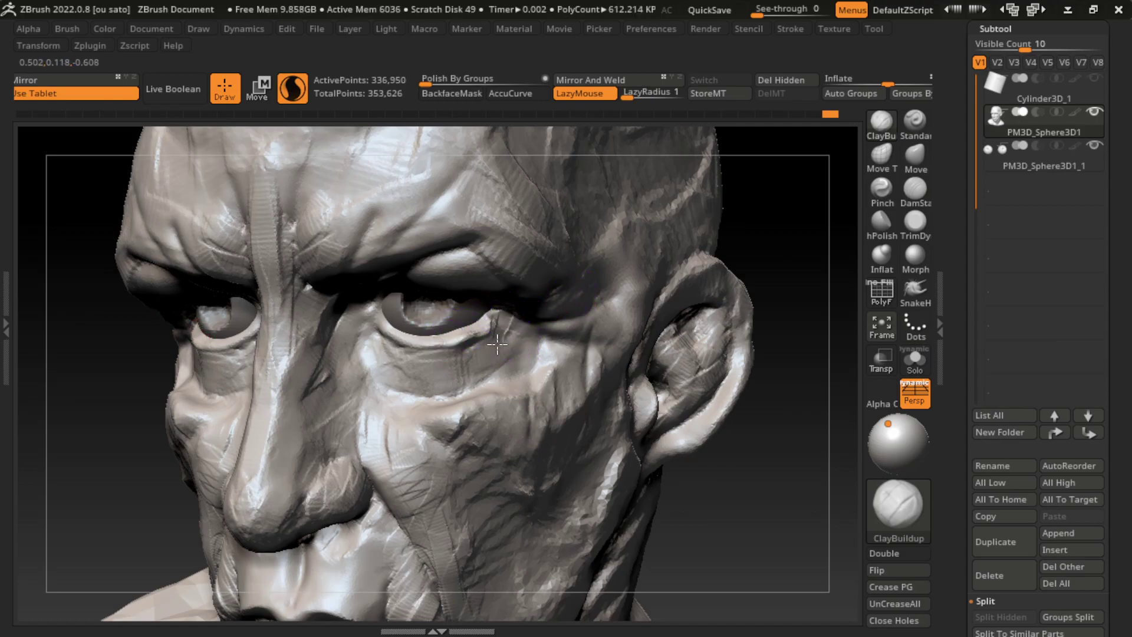
Reshape the area under the eye and carve a crease at the inner eye corner
scroll(499, 320, down, 5)
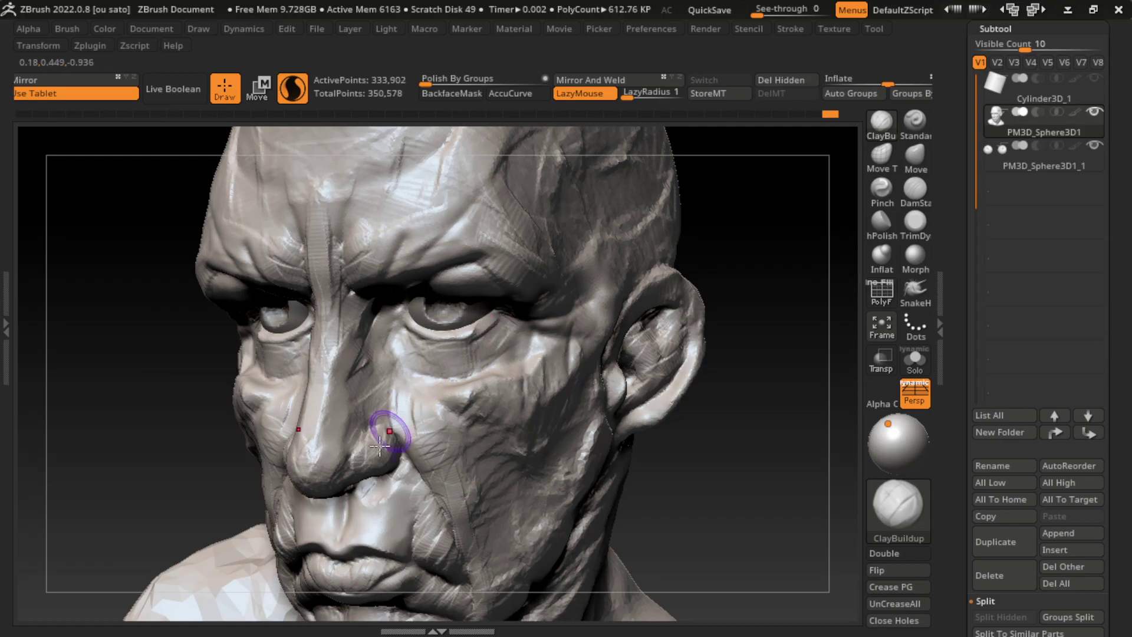
mouse_move(450, 377)
mouse_down()
mouse_move(465, 339)
mouse_move(511, 340)
mouse_up()
click(915, 188)
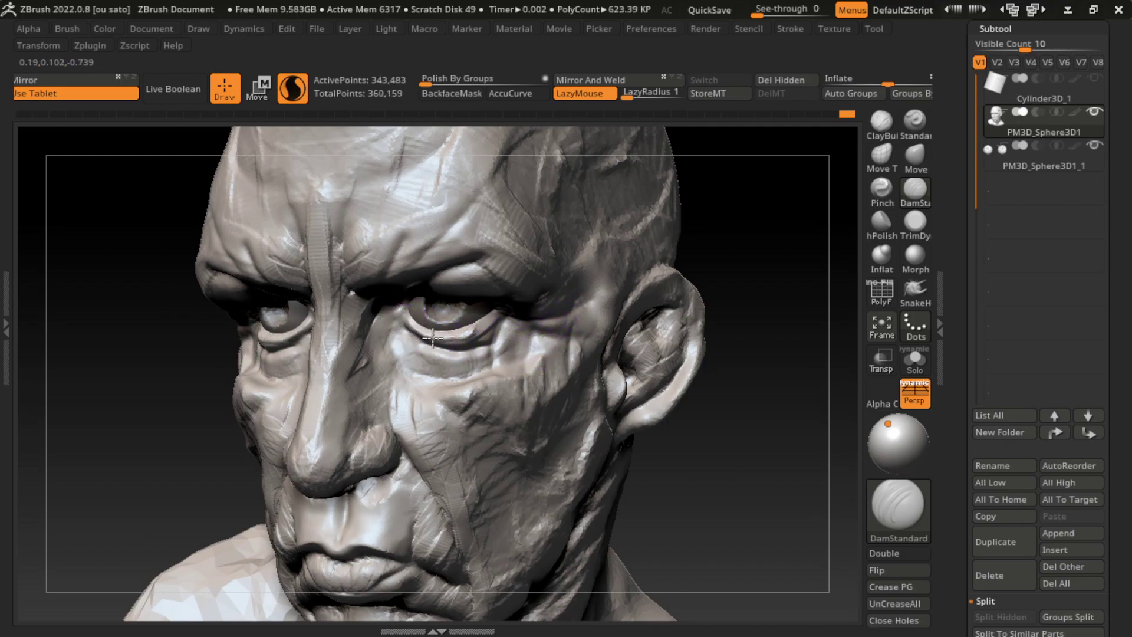
drag(433, 337, 427, 331)
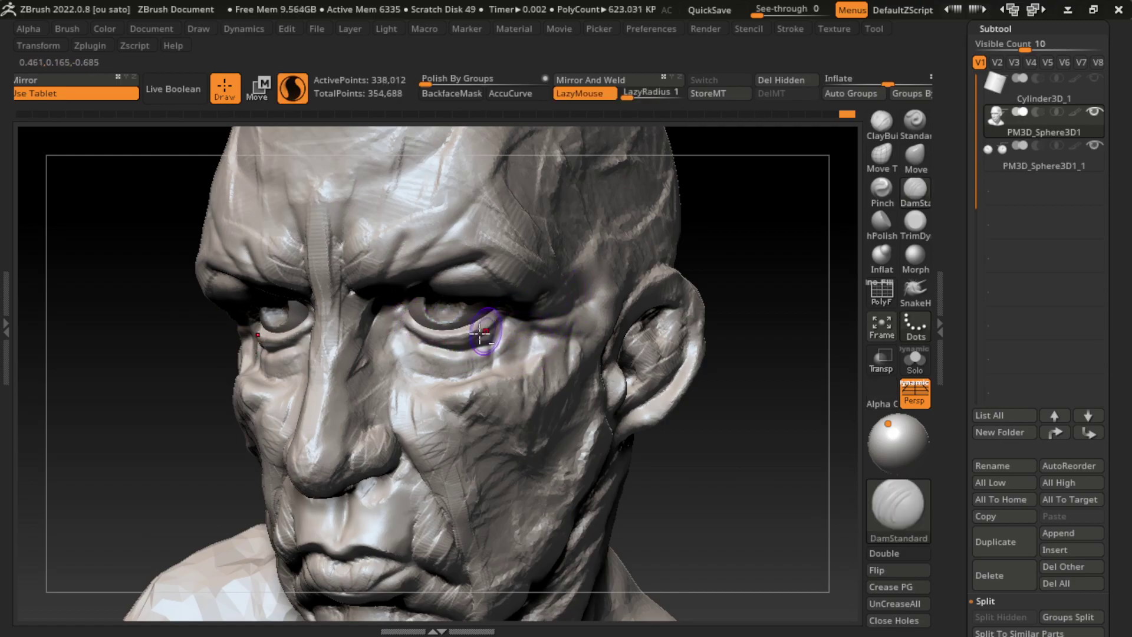
Build up fold ridges on the lower eyelid with ClayBuildup, stroking from the inner eye corner
key(b)
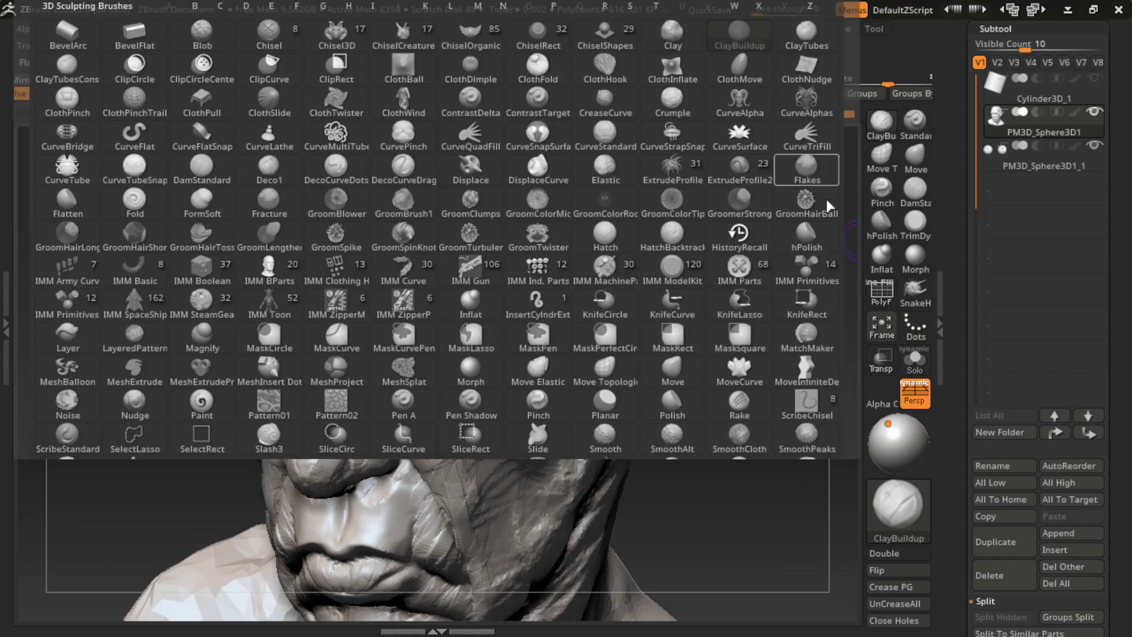
click(807, 169)
mouse_move(463, 370)
mouse_down()
mouse_move(410, 331)
mouse_move(461, 338)
mouse_up()
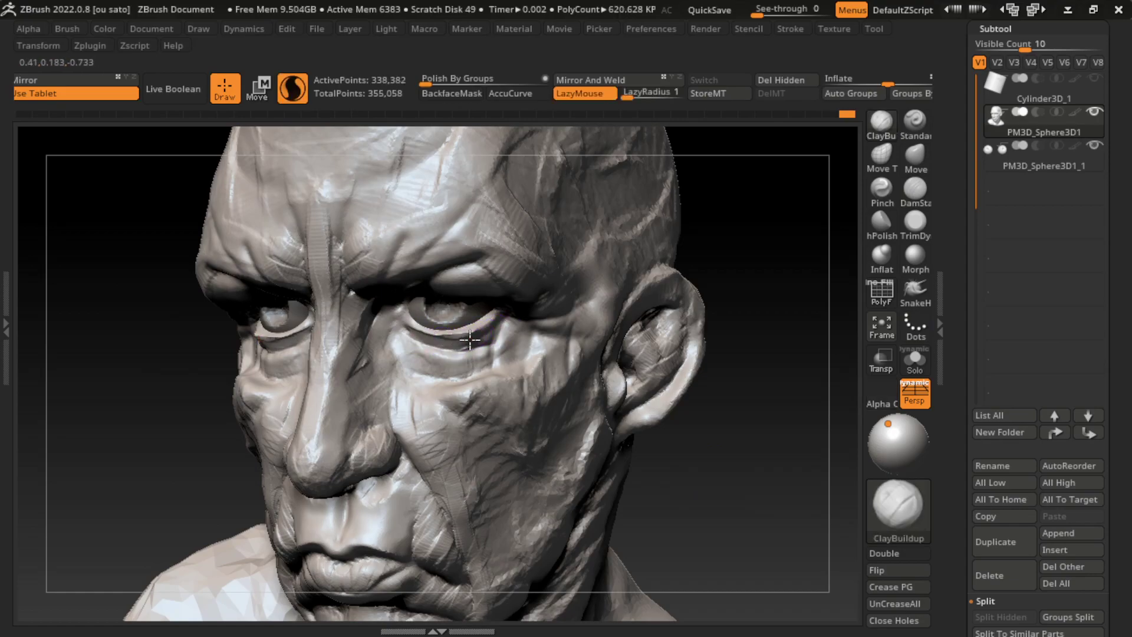
drag(489, 334, 467, 341)
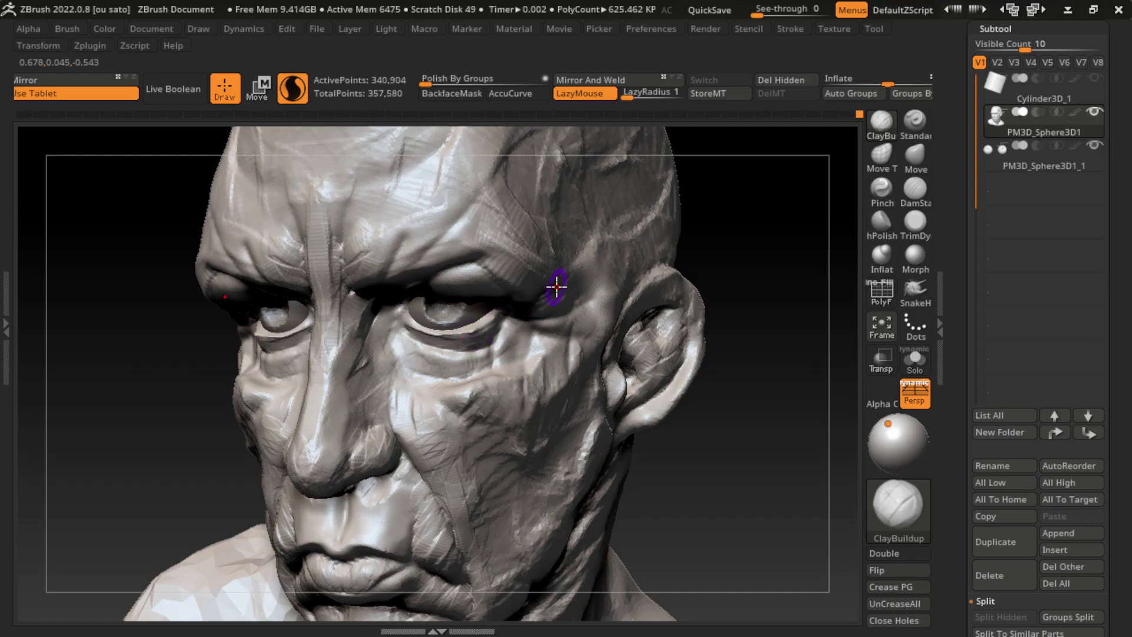
mouse_move(460, 342)
mouse_down()
mouse_move(410, 331)
mouse_move(516, 308)
mouse_up()
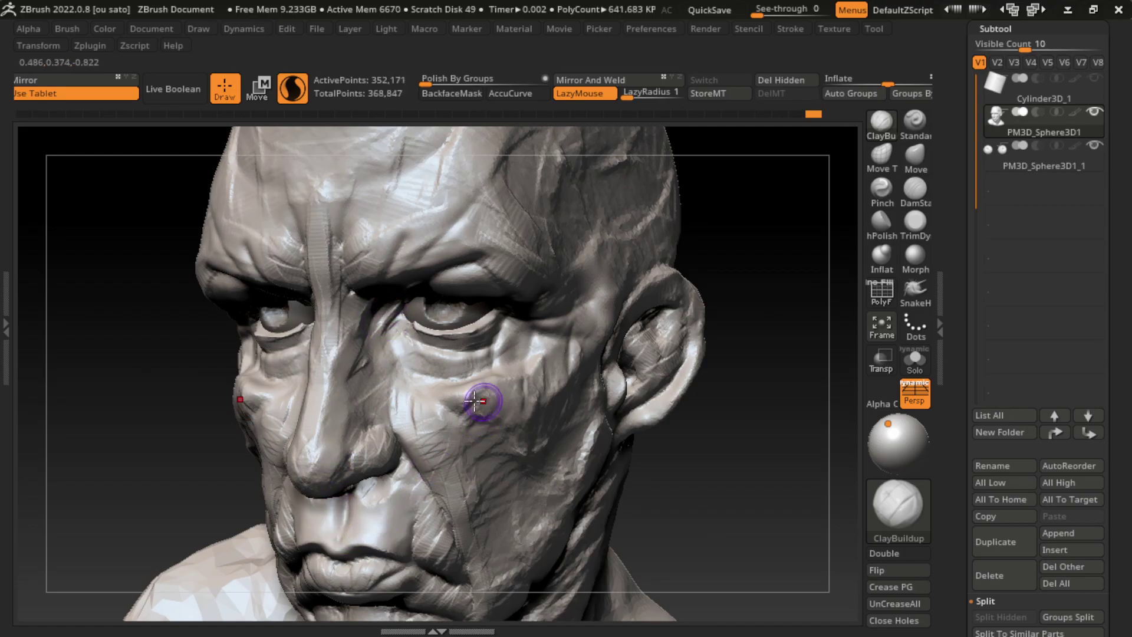
mouse_move(415, 303)
mouse_down()
mouse_move(392, 340)
mouse_move(409, 316)
mouse_move(417, 369)
mouse_move(403, 334)
mouse_move(450, 379)
mouse_move(410, 340)
mouse_move(442, 384)
mouse_move(435, 397)
mouse_move(413, 375)
mouse_move(411, 343)
mouse_move(466, 356)
mouse_move(518, 323)
mouse_move(480, 296)
mouse_move(513, 341)
mouse_move(511, 321)
mouse_move(528, 339)
mouse_up()
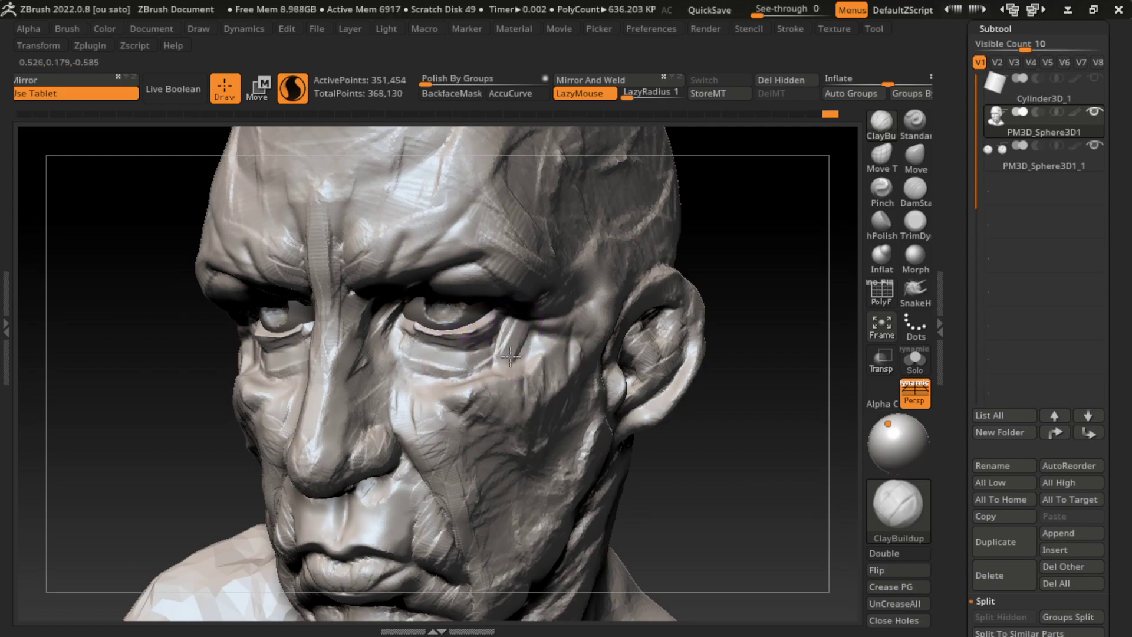
Carve a DamStandard wrinkle under the eye and smooth the surrounding skin and cheek
mouse_move(480, 392)
mouse_down()
mouse_move(457, 371)
mouse_move(479, 352)
mouse_move(475, 391)
mouse_up()
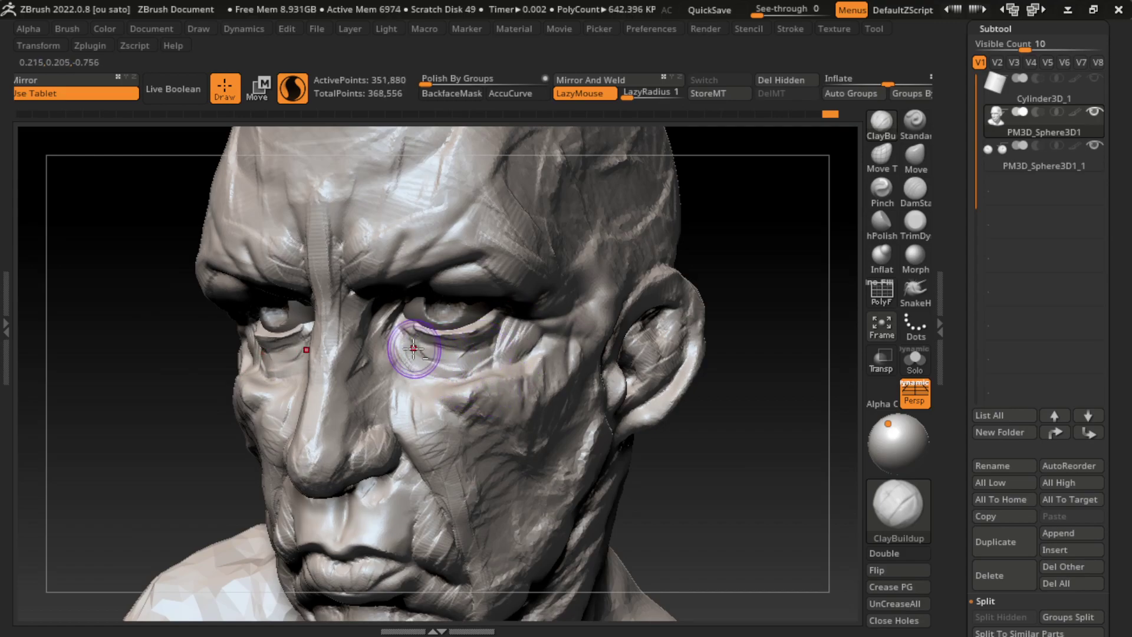
click(915, 188)
drag(391, 330, 412, 370)
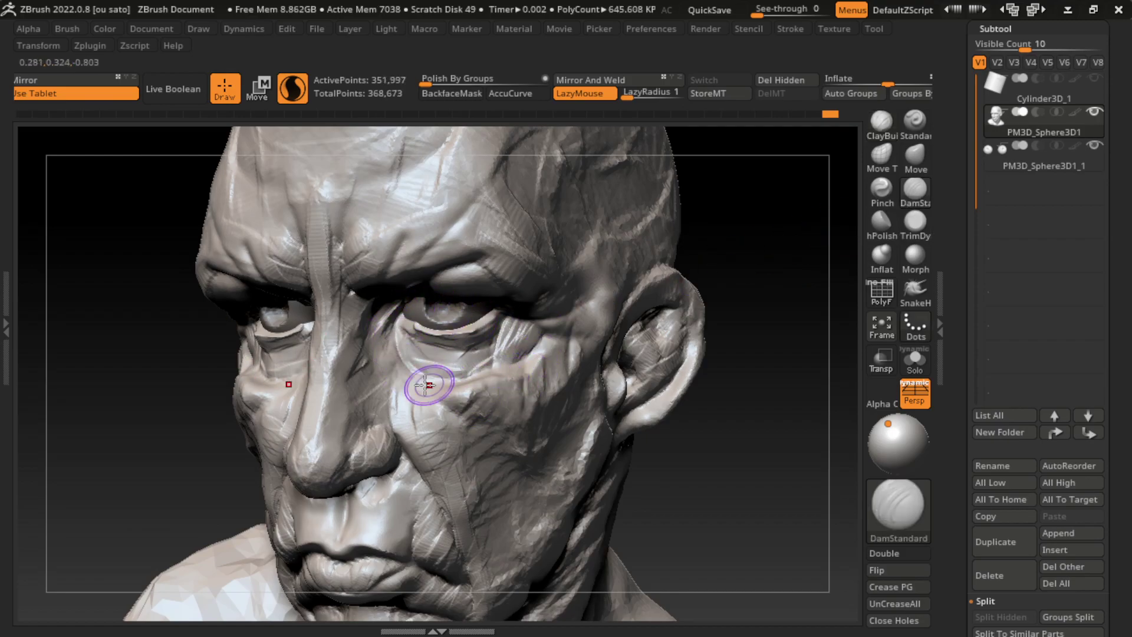
shift+drag(442, 387, 415, 373)
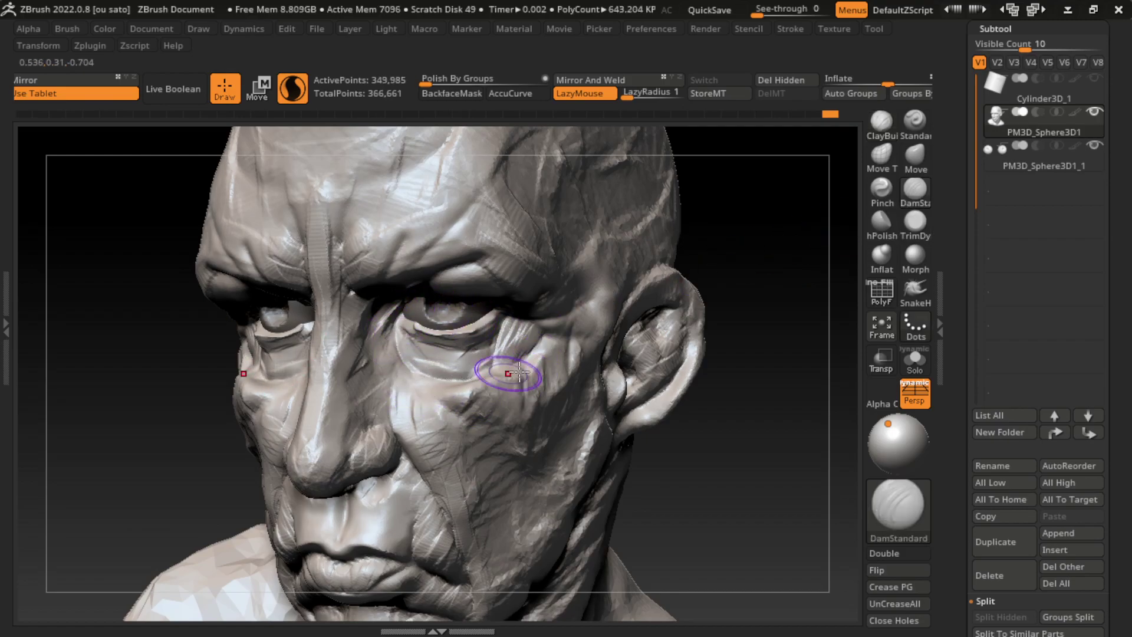
shift+drag(496, 374, 519, 349)
Add ClayBuildup under the eye, between the brows, along the brow ridge and at the temple
key(s)
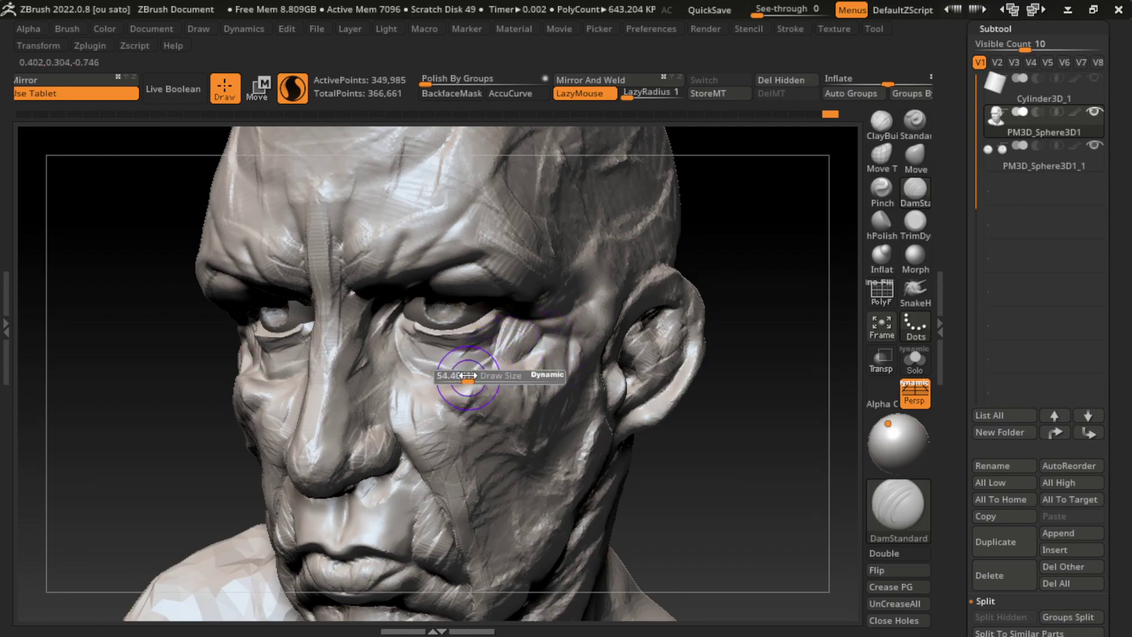
key(b)
key(c)
key(b)
mouse_move(448, 356)
mouse_down()
mouse_move(425, 361)
mouse_move(434, 352)
mouse_move(476, 365)
mouse_move(454, 413)
mouse_move(450, 404)
mouse_move(458, 418)
mouse_move(442, 397)
mouse_move(463, 407)
mouse_move(474, 392)
mouse_move(496, 406)
mouse_move(510, 369)
mouse_move(502, 389)
mouse_move(484, 384)
mouse_move(513, 371)
mouse_move(551, 395)
mouse_move(542, 331)
mouse_move(536, 361)
mouse_move(619, 316)
mouse_move(554, 319)
mouse_move(548, 366)
mouse_move(546, 348)
mouse_move(607, 328)
mouse_move(560, 354)
mouse_move(584, 348)
mouse_move(708, 444)
mouse_up()
mouse_move(417, 265)
mouse_down()
mouse_move(348, 277)
mouse_move(367, 263)
mouse_up()
mouse_move(472, 259)
mouse_down()
mouse_move(379, 260)
mouse_move(354, 316)
mouse_move(331, 293)
mouse_move(324, 316)
mouse_move(324, 295)
mouse_move(341, 354)
mouse_move(330, 319)
mouse_move(347, 334)
mouse_move(321, 348)
mouse_move(331, 316)
mouse_up()
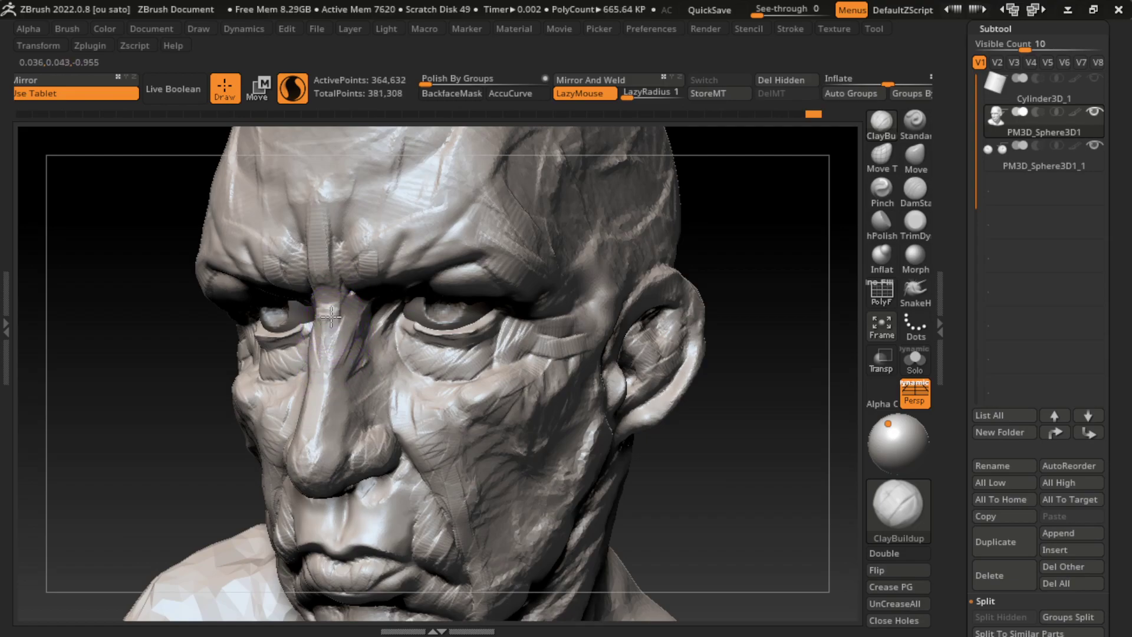
drag(586, 308, 596, 322)
drag(732, 459, 738, 401)
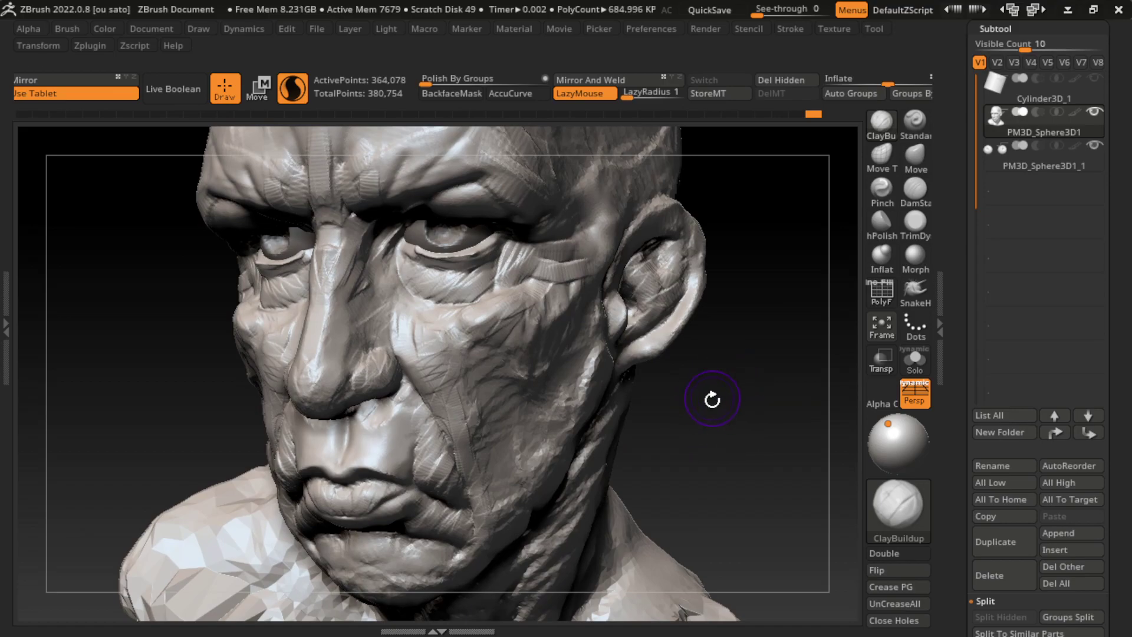
Check the head in side profile and three-quarter view, and make the brush much smaller
click(916, 154)
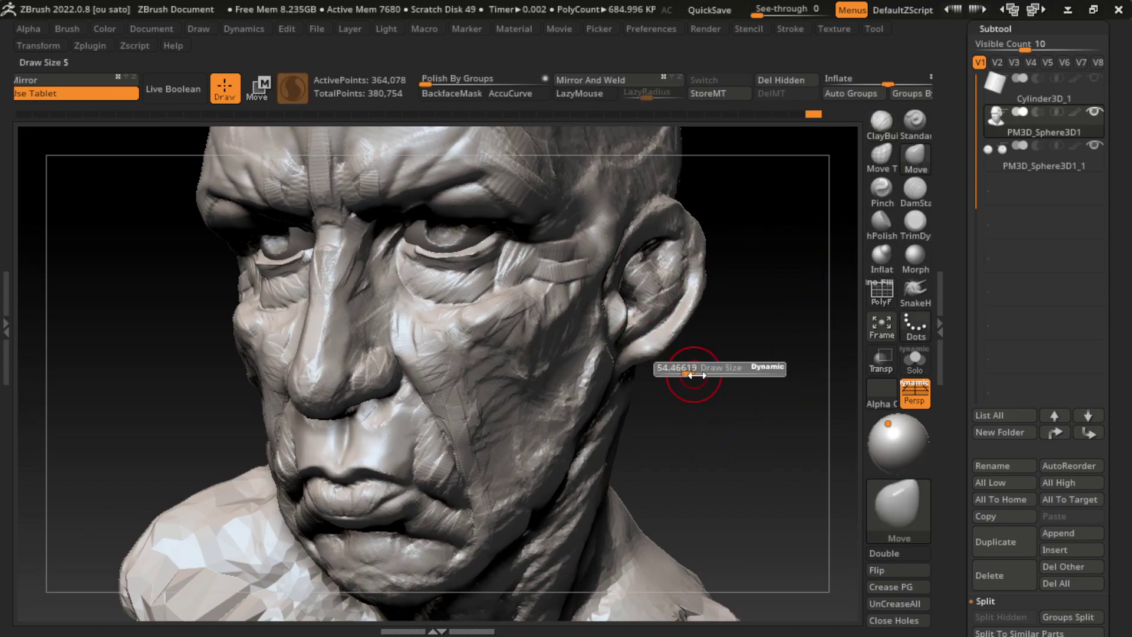
drag(733, 405, 663, 412)
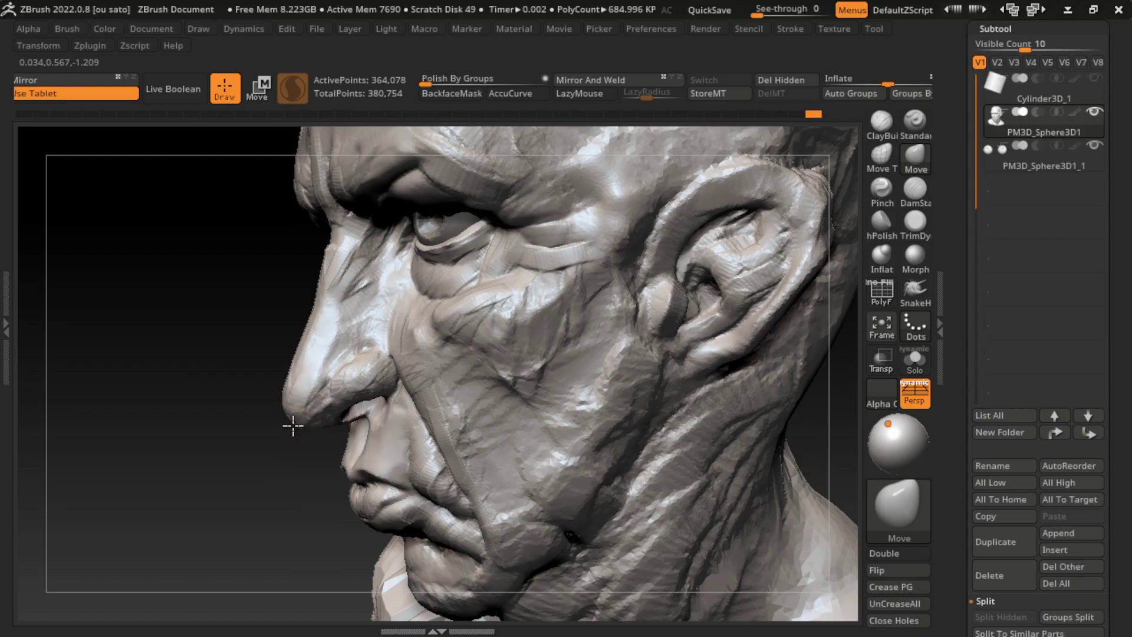
drag(202, 543, 636, 498)
alt+drag(83, 295, 83, 177)
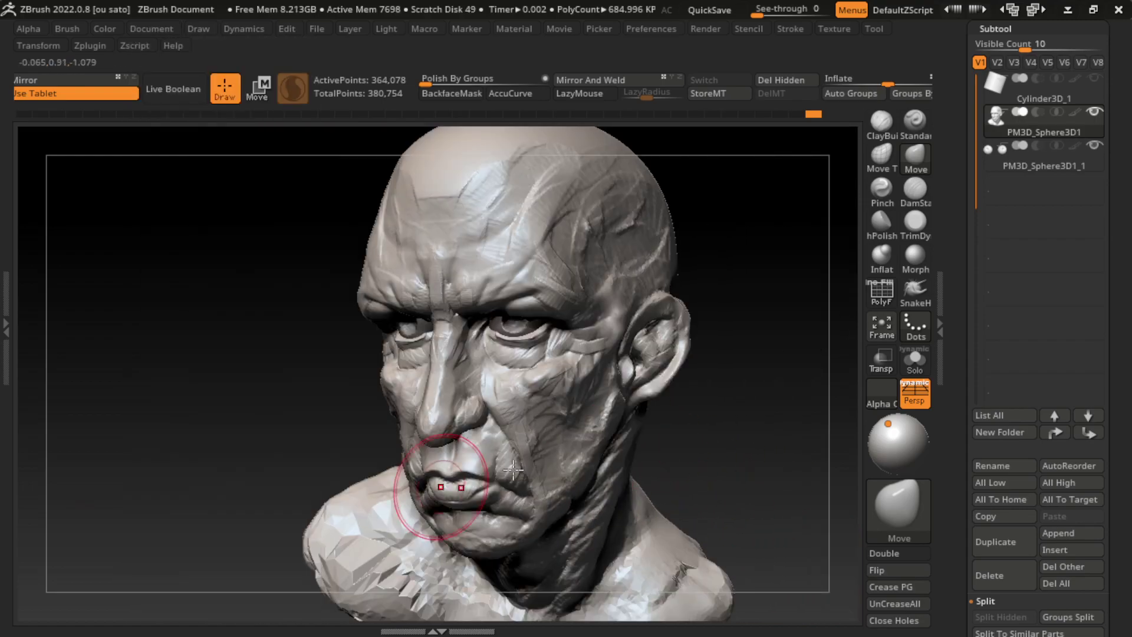
key(s)
drag(711, 470, 678, 470)
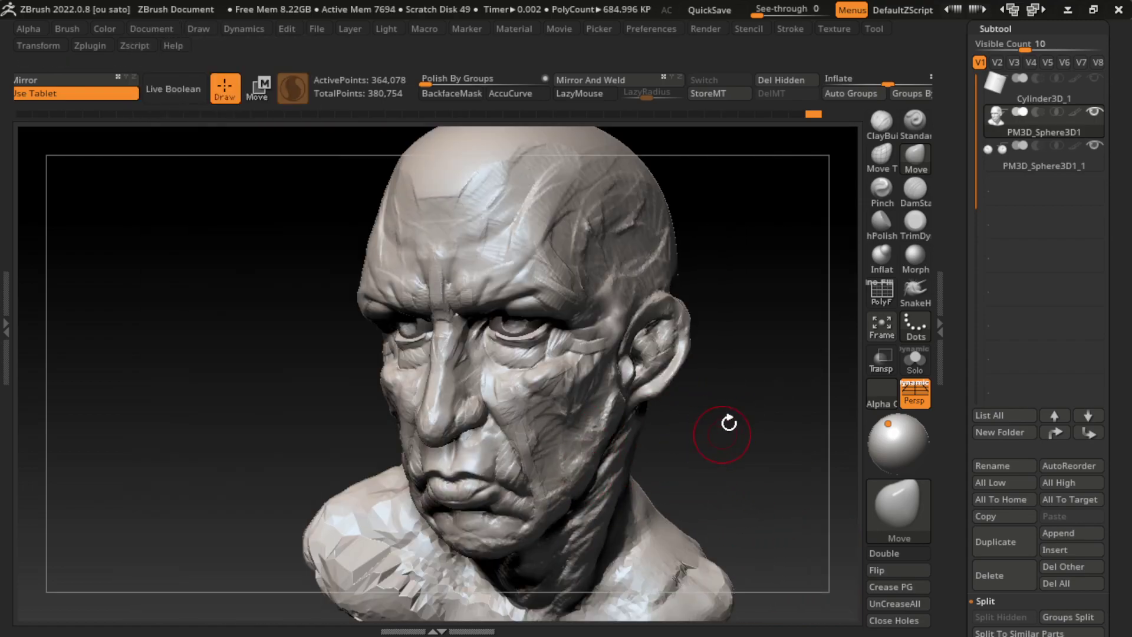
drag(727, 422, 751, 440)
key(s)
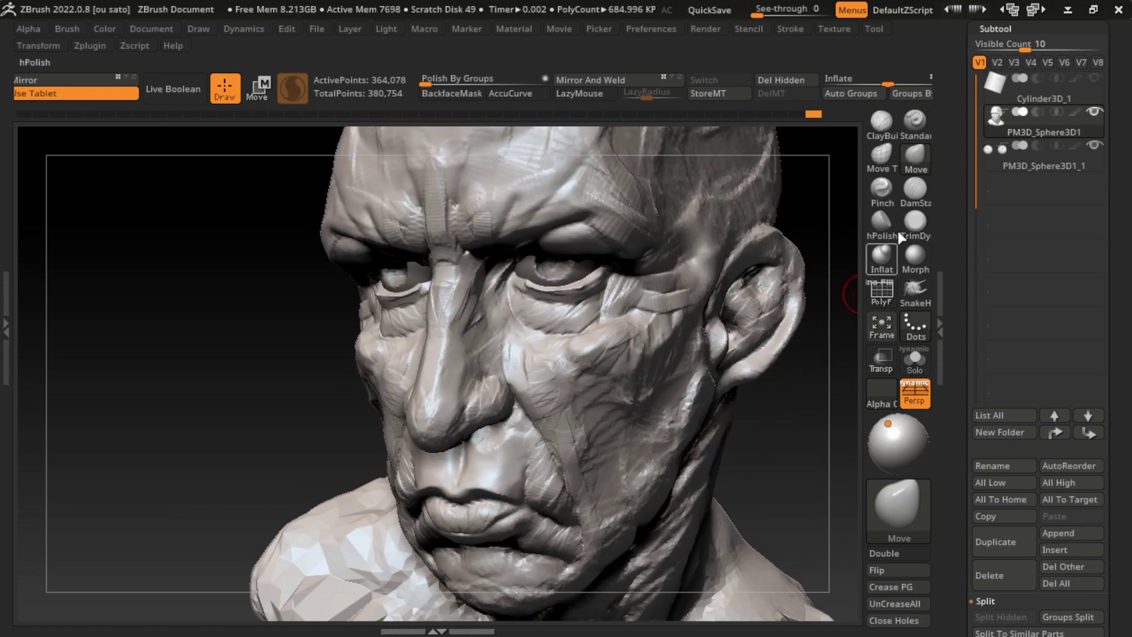
Carve the fold beside the nostril with DamStandard and build up around the nostril with ClayBuildup
key(b)
key(d)
key(s)
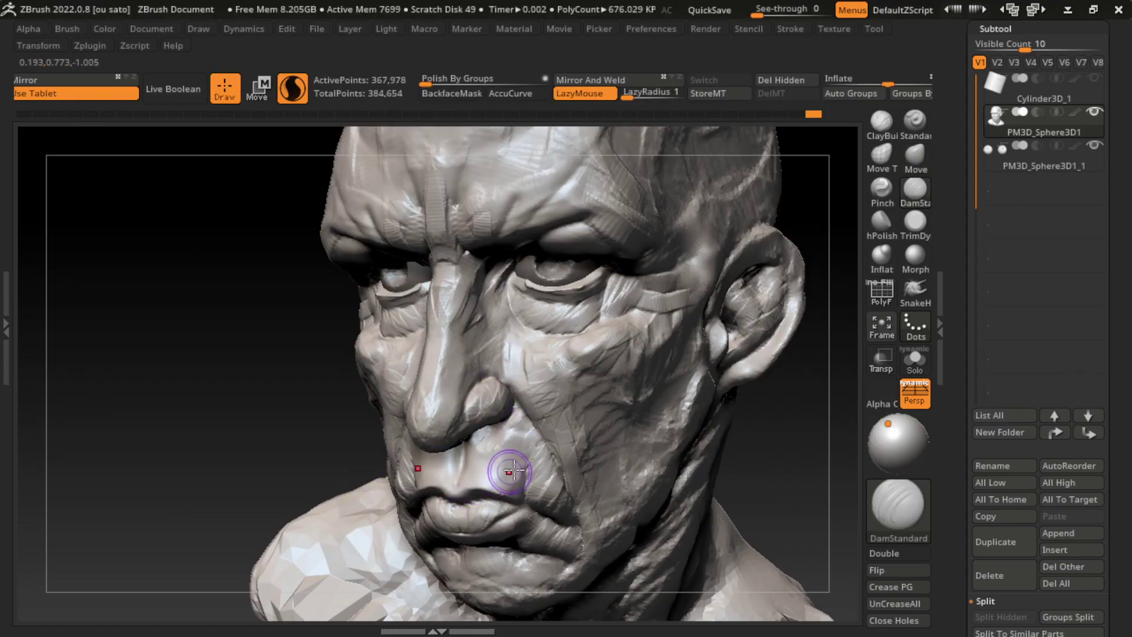
drag(511, 467, 518, 430)
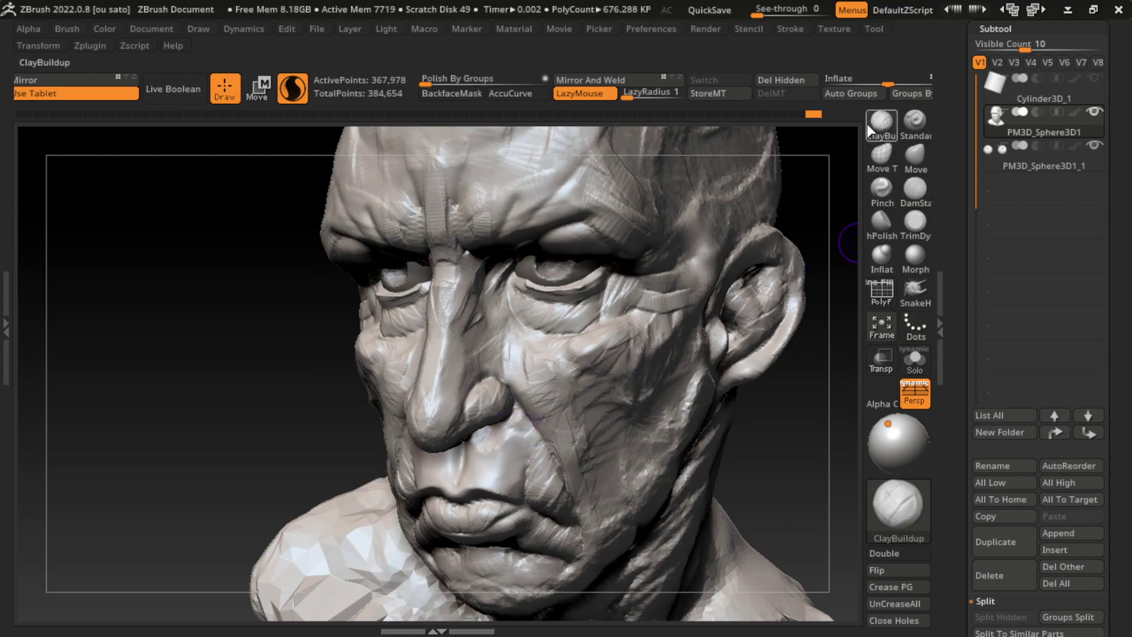
key(b)
key(c)
key(b)
key(s)
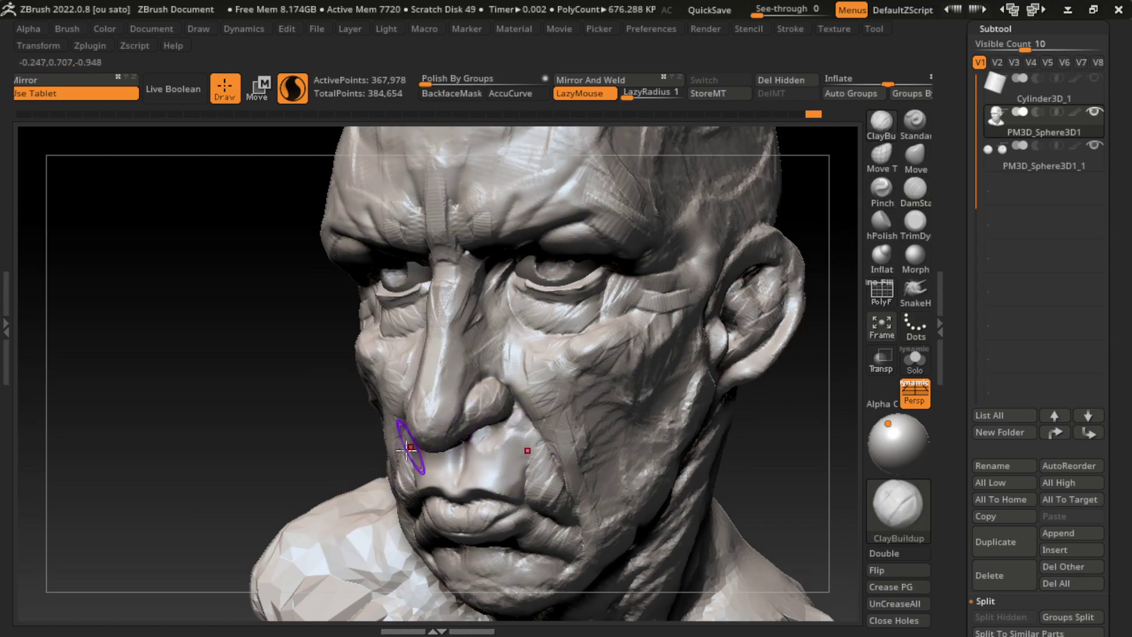
mouse_move(456, 420)
mouse_down()
mouse_move(445, 439)
mouse_move(474, 430)
mouse_move(430, 440)
mouse_up()
Build up the cheek and the brow ridge above the eye with ClayBuildup
key(b)
key(t)
key(d)
alt+drag(783, 470, 689, 392)
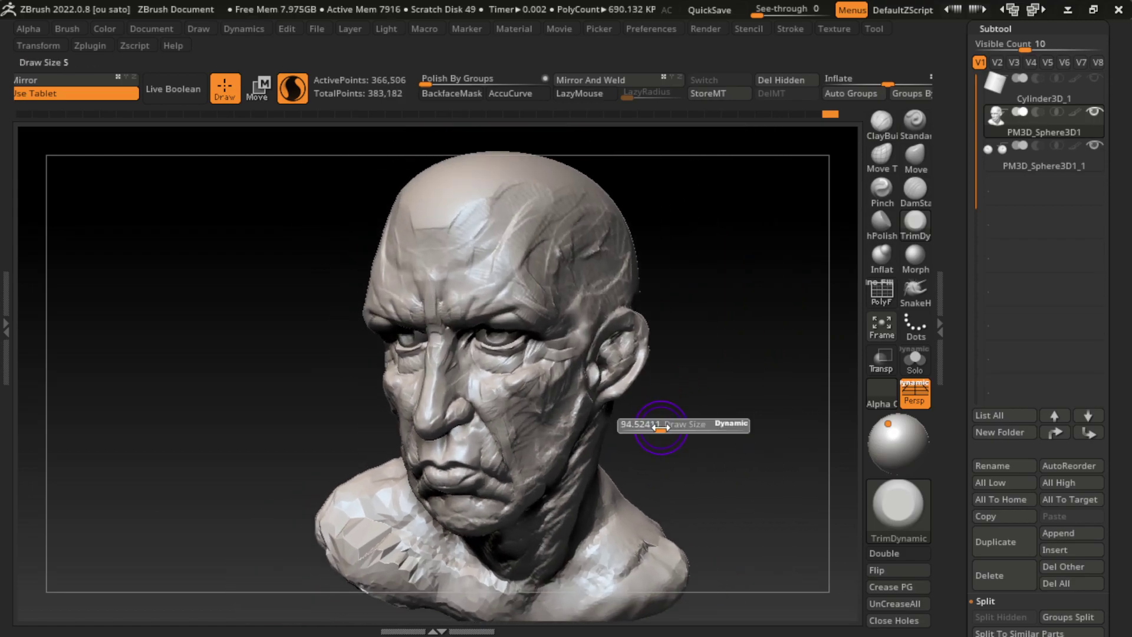
mouse_move(672, 416)
alt+mouse_down()
mouse_move(696, 428)
mouse_move(585, 431)
alt+mouse_up()
key(b)
key(c)
key(b)
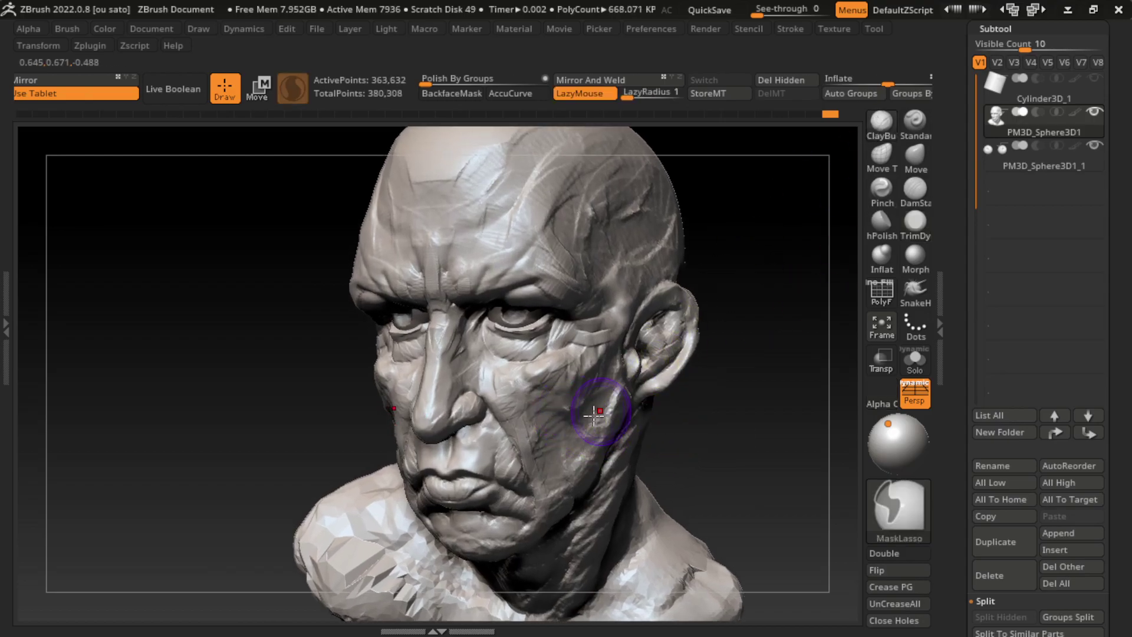
drag(583, 400, 604, 460)
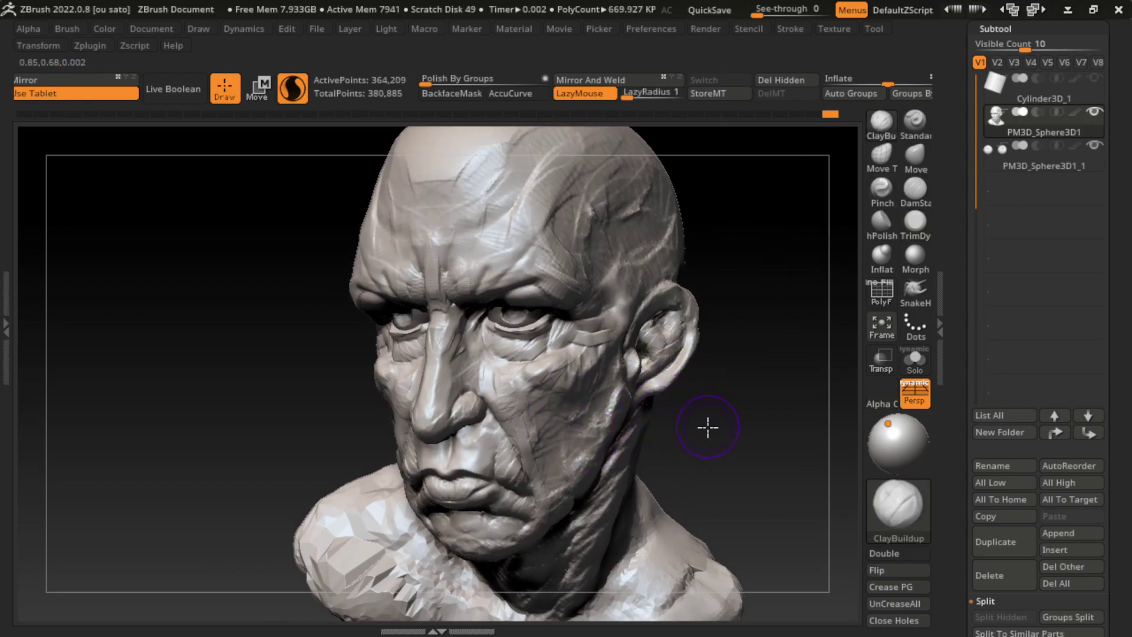
mouse_move(708, 427)
mouse_down()
mouse_move(717, 437)
mouse_move(631, 348)
mouse_up()
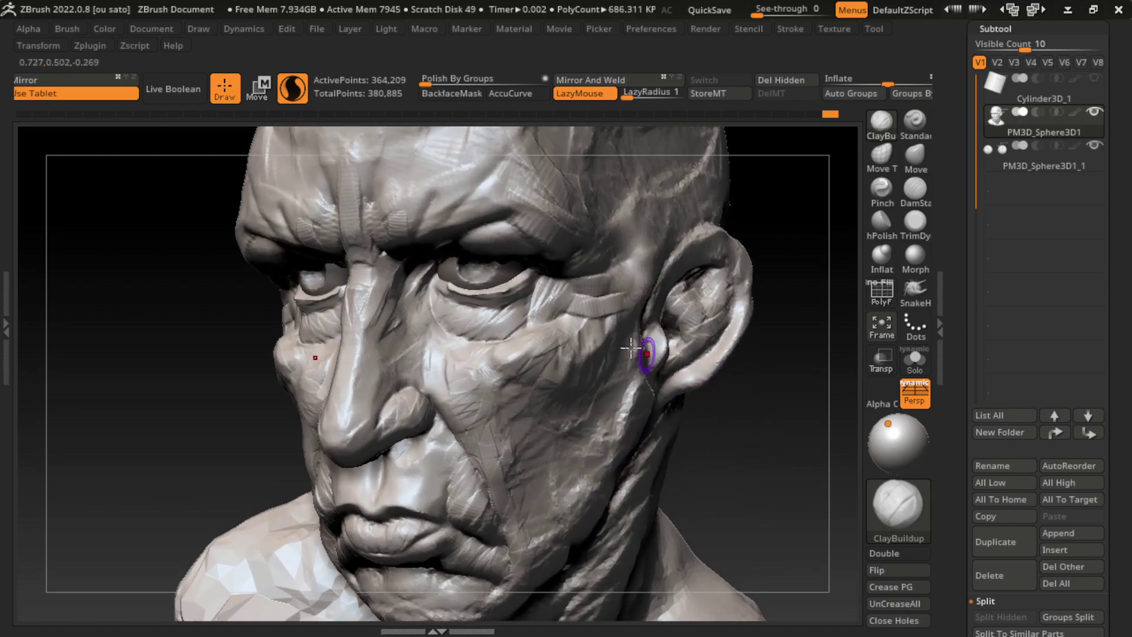
mouse_move(404, 197)
mouse_down()
mouse_move(417, 197)
mouse_move(397, 245)
mouse_move(415, 184)
mouse_move(435, 227)
mouse_move(413, 244)
mouse_up()
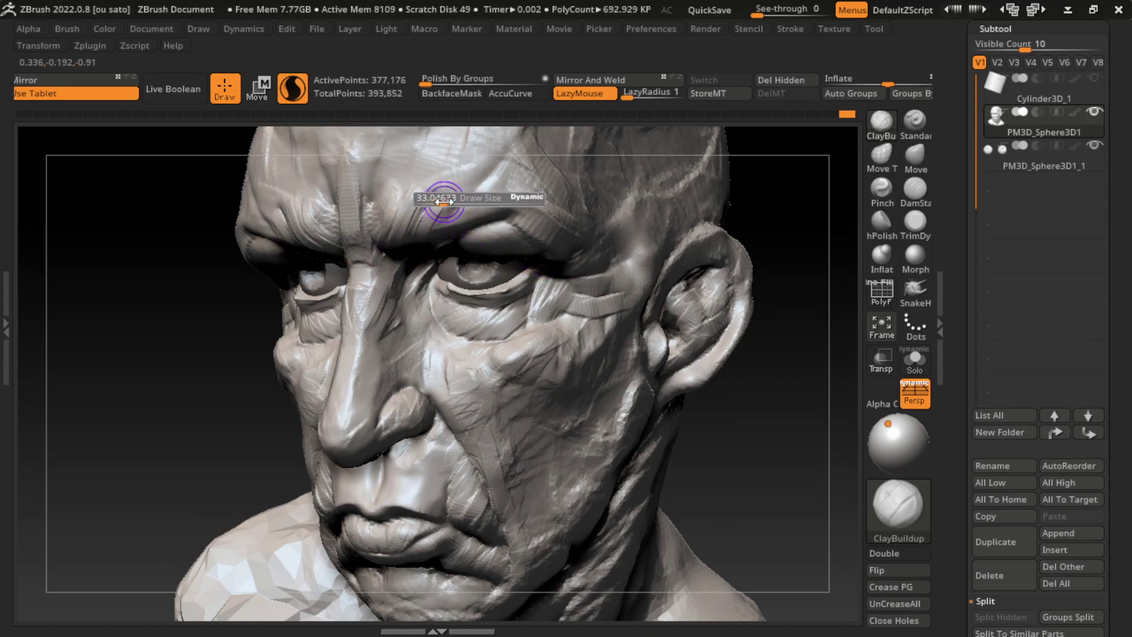
drag(754, 299, 805, 382)
With the DamStandard brush, carve creases across the brow and a horizontal forehead wrinkle
click(915, 187)
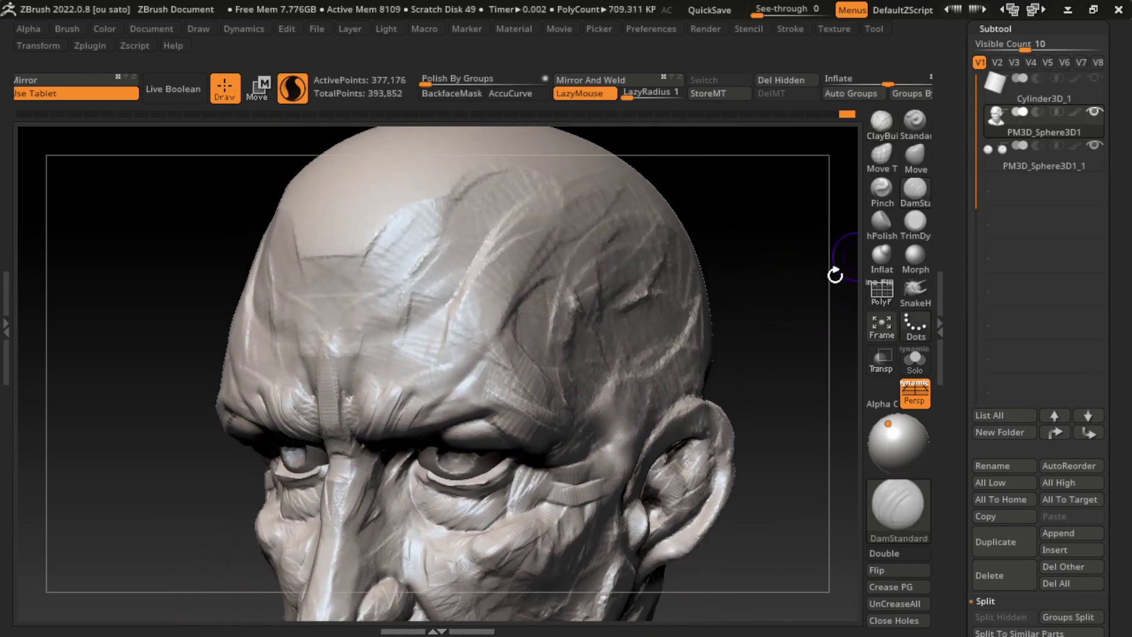
key(s)
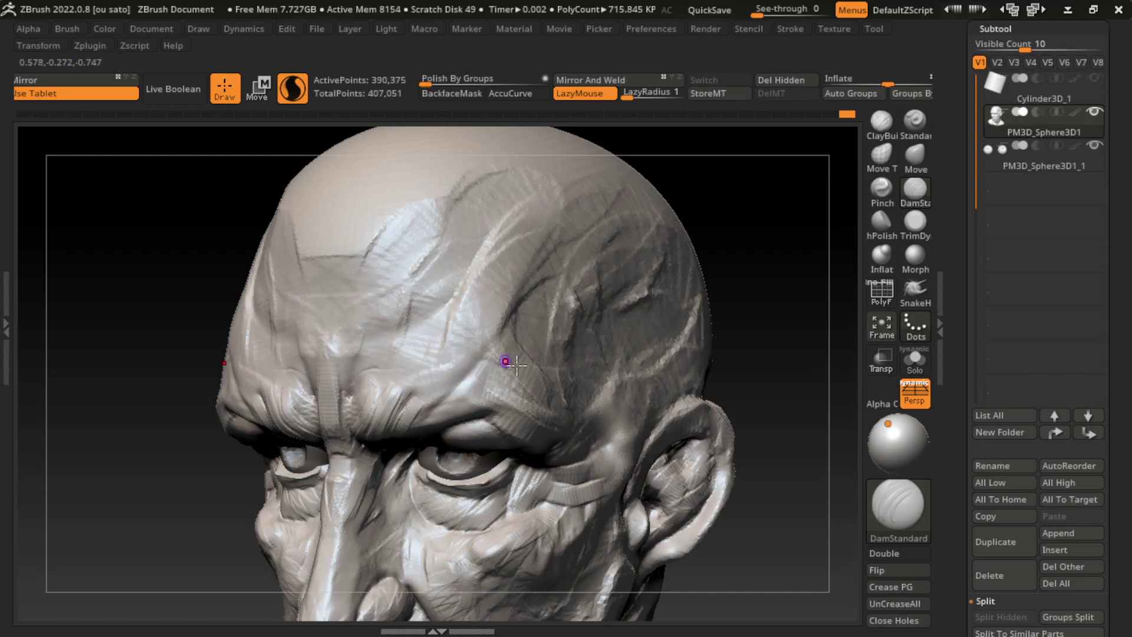
key(space)
drag(240, 372, 435, 372)
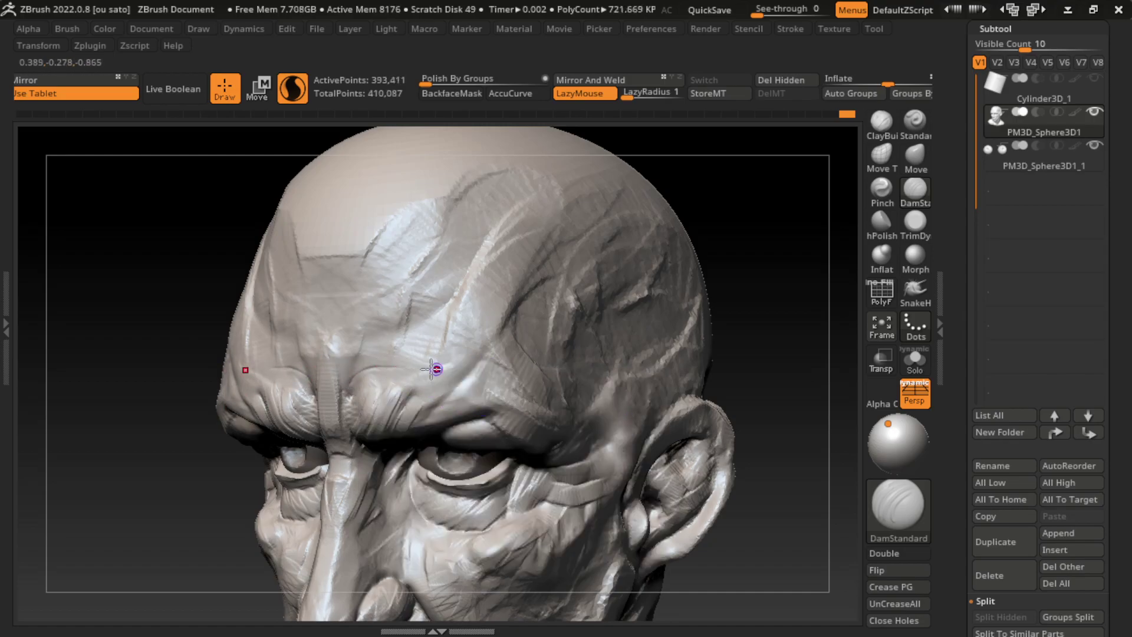
drag(258, 369, 468, 360)
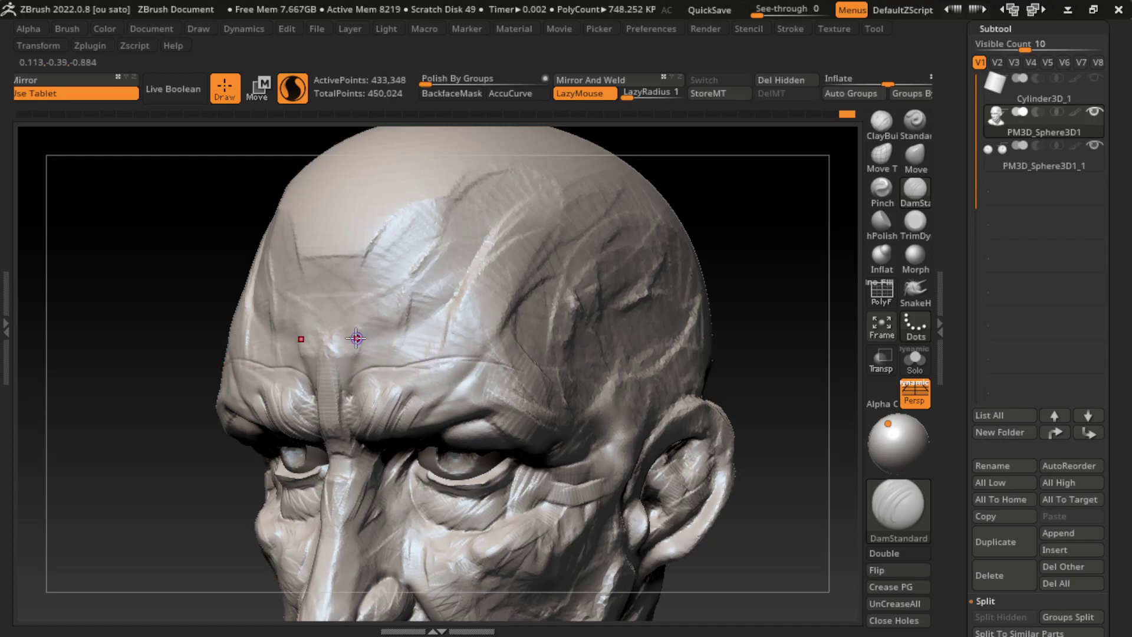
mouse_move(377, 330)
mouse_down()
mouse_move(271, 327)
mouse_move(547, 311)
mouse_up()
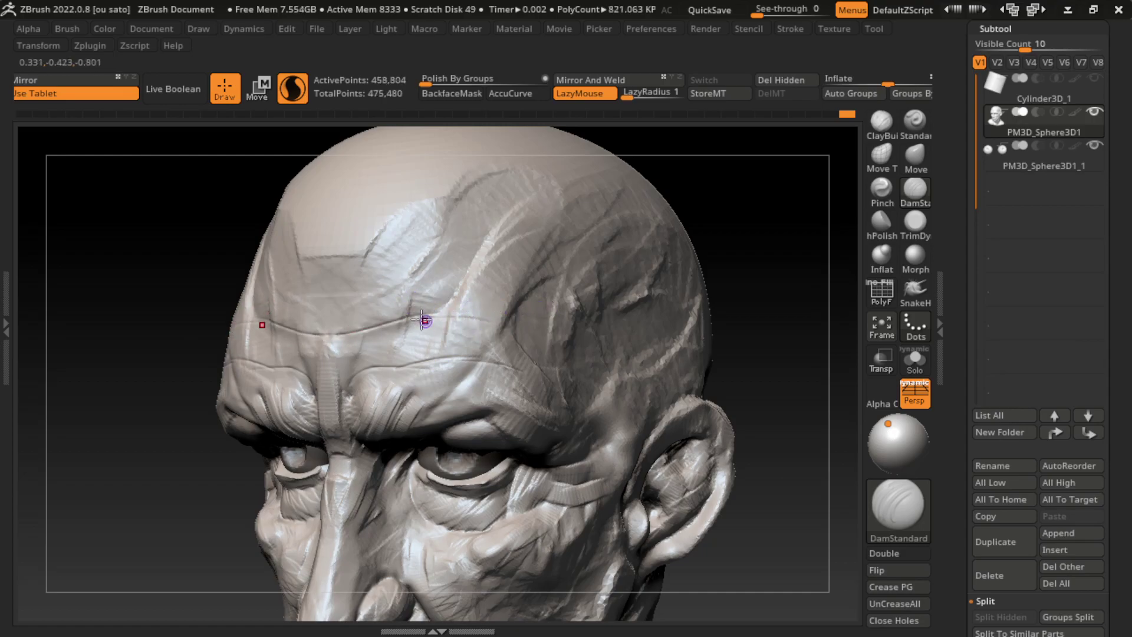
drag(444, 305, 392, 309)
From a frontal view, carve and deepen more creases along the brow
drag(769, 345, 747, 242)
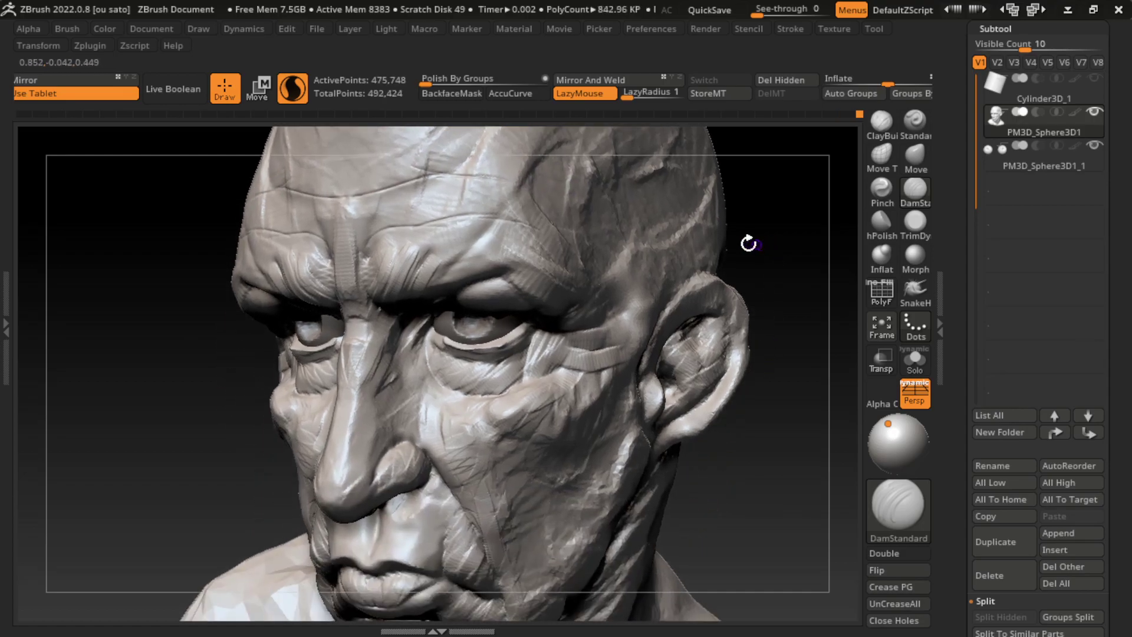
drag(366, 271, 369, 258)
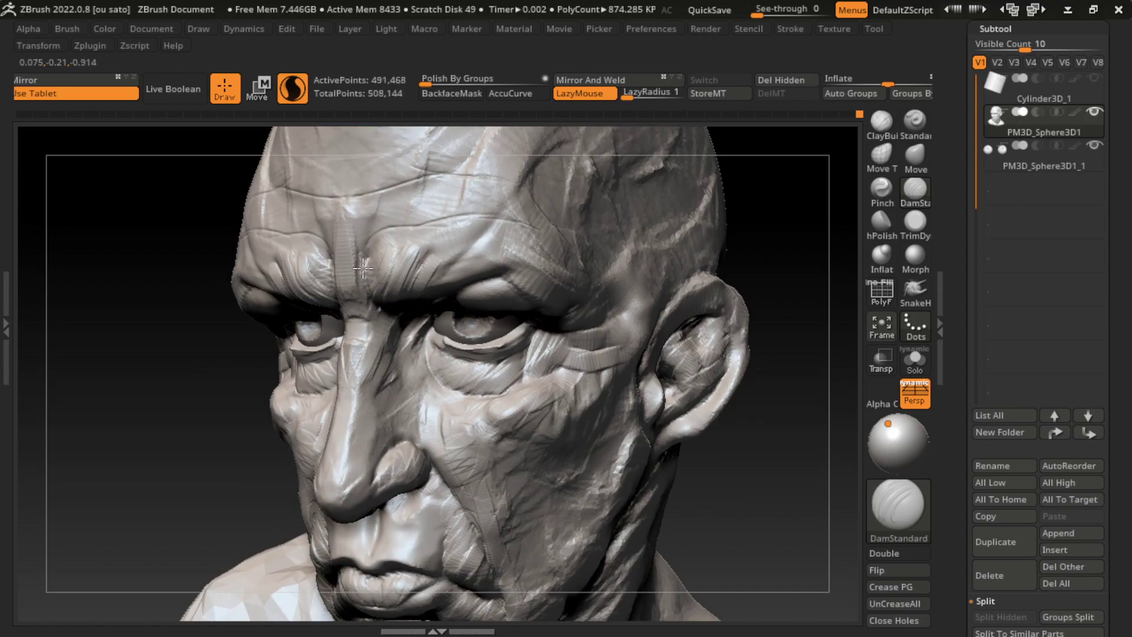
drag(337, 313, 406, 307)
mouse_move(417, 221)
mouse_down()
mouse_move(405, 253)
mouse_move(461, 257)
mouse_up()
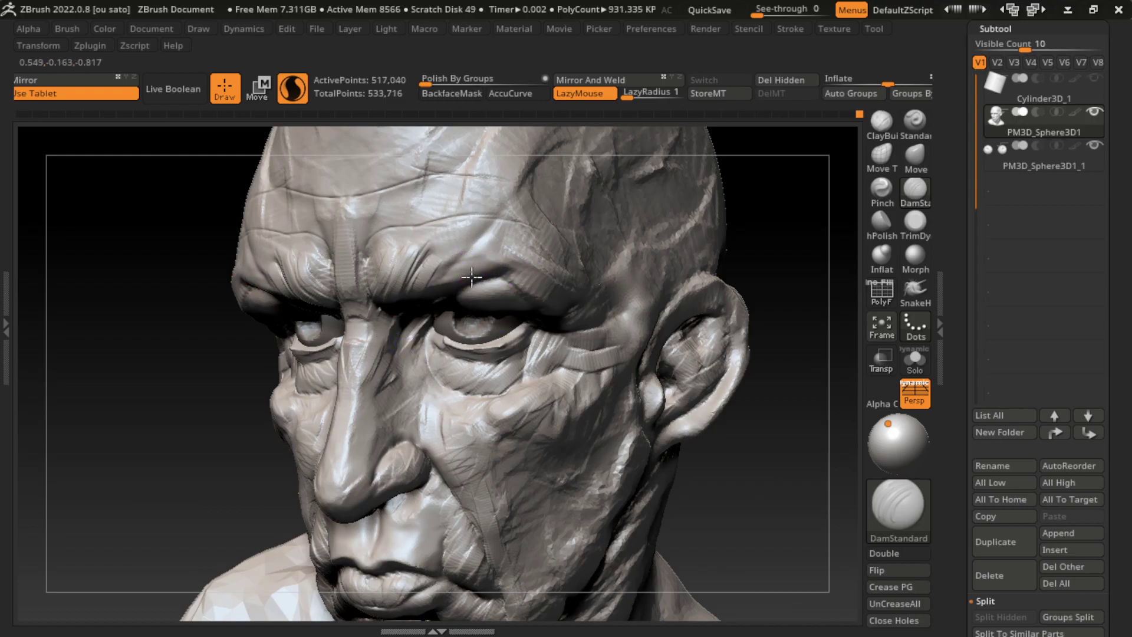
mouse_move(405, 303)
mouse_down()
mouse_move(541, 272)
mouse_move(498, 233)
mouse_move(471, 242)
mouse_move(526, 270)
mouse_move(499, 246)
mouse_move(512, 252)
mouse_up()
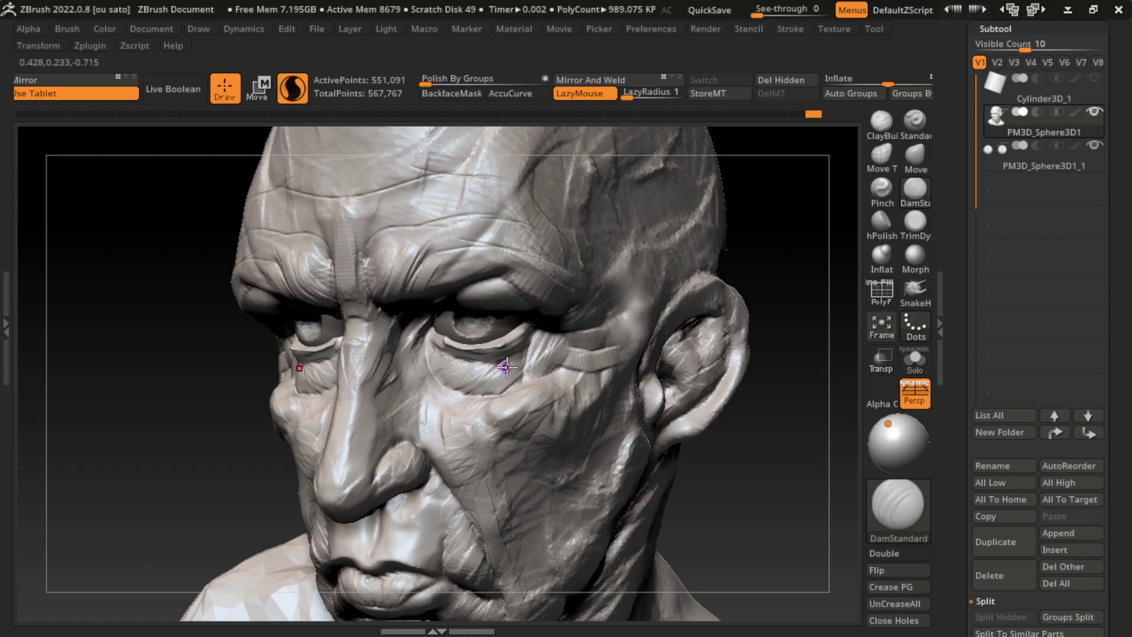
Carve creases under and beside the right eye, smoothing the cheek below with Shift
mouse_move(519, 354)
mouse_down()
mouse_move(466, 392)
mouse_move(448, 389)
mouse_up()
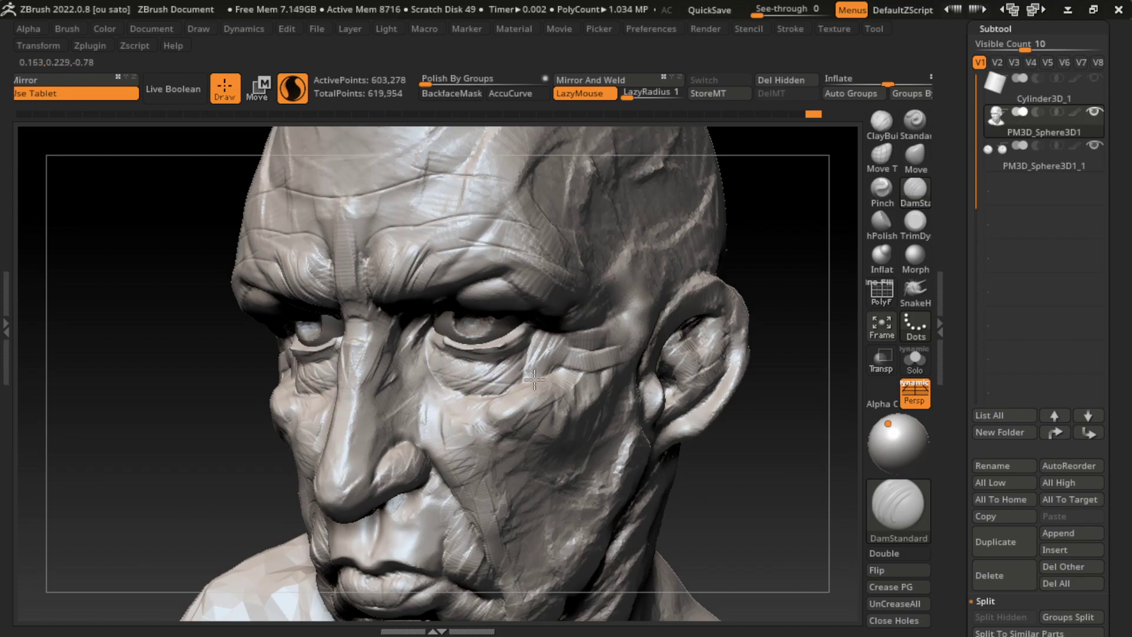
mouse_move(531, 378)
mouse_down()
mouse_move(615, 368)
mouse_move(568, 341)
mouse_up()
drag(545, 401, 558, 423)
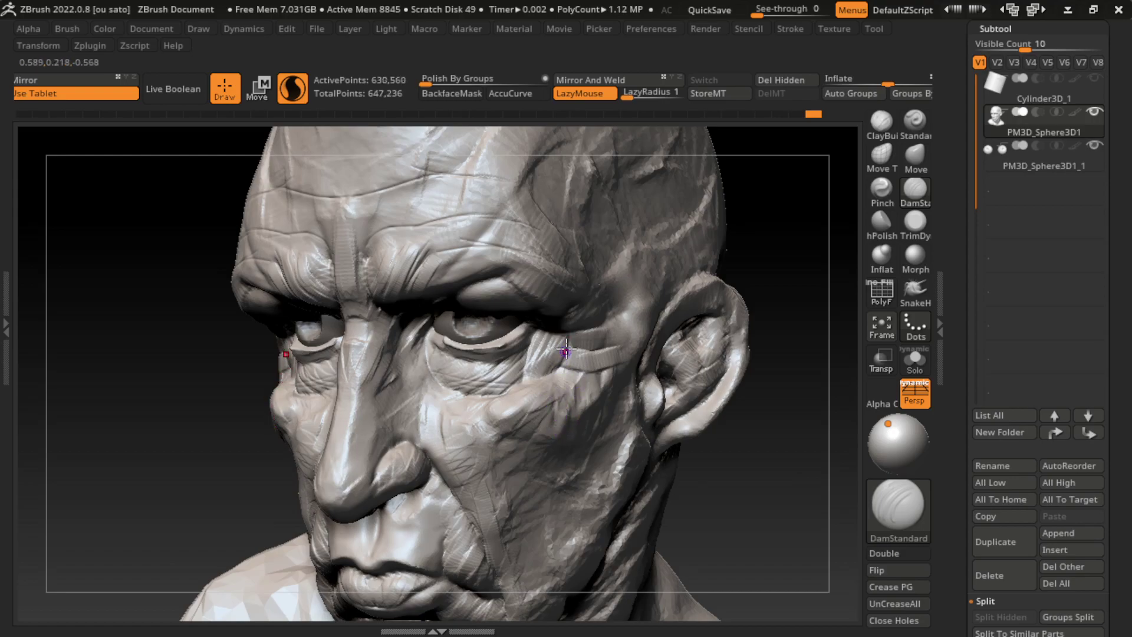
drag(565, 351, 568, 365)
drag(539, 418, 550, 412)
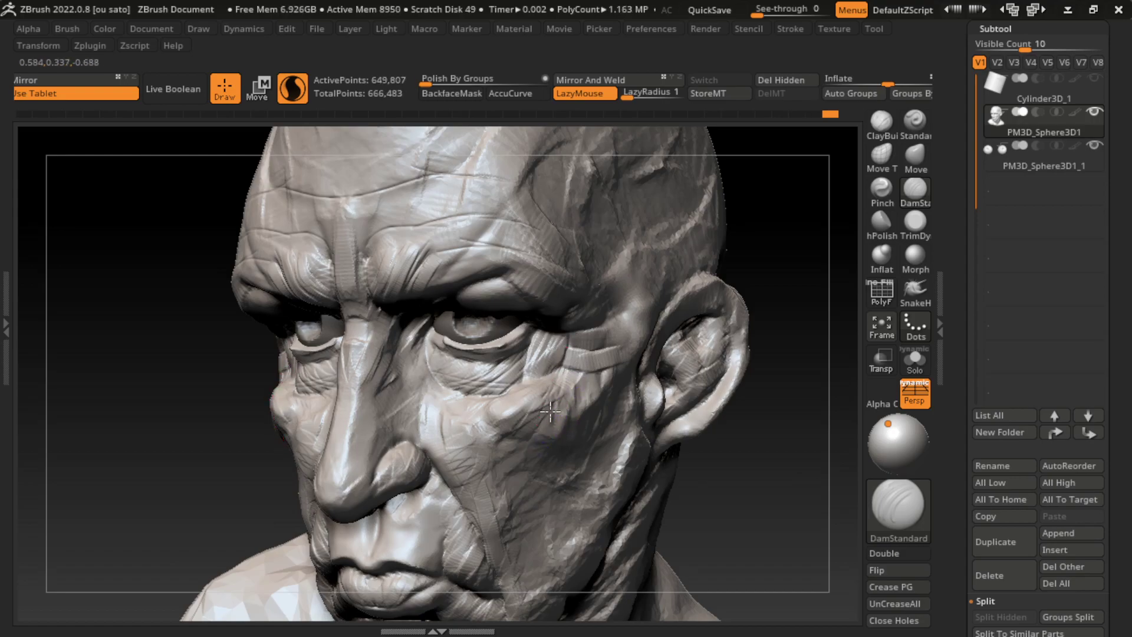
drag(751, 614, 708, 429)
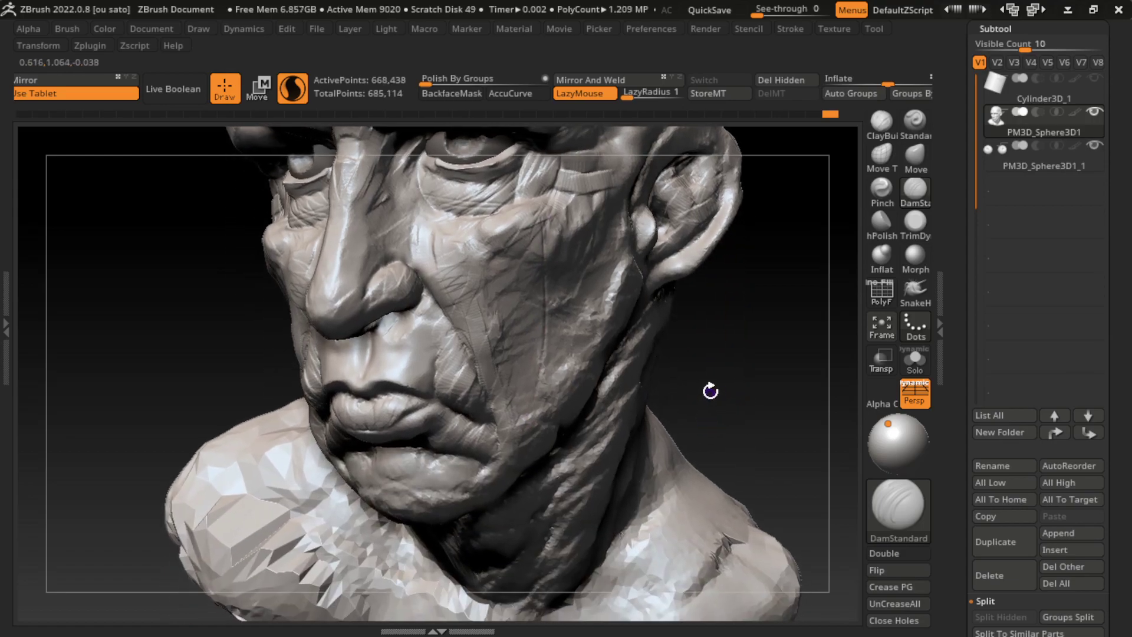
Carve wrinkles running down the cheek toward the jaw and near the mouth
drag(538, 203, 548, 436)
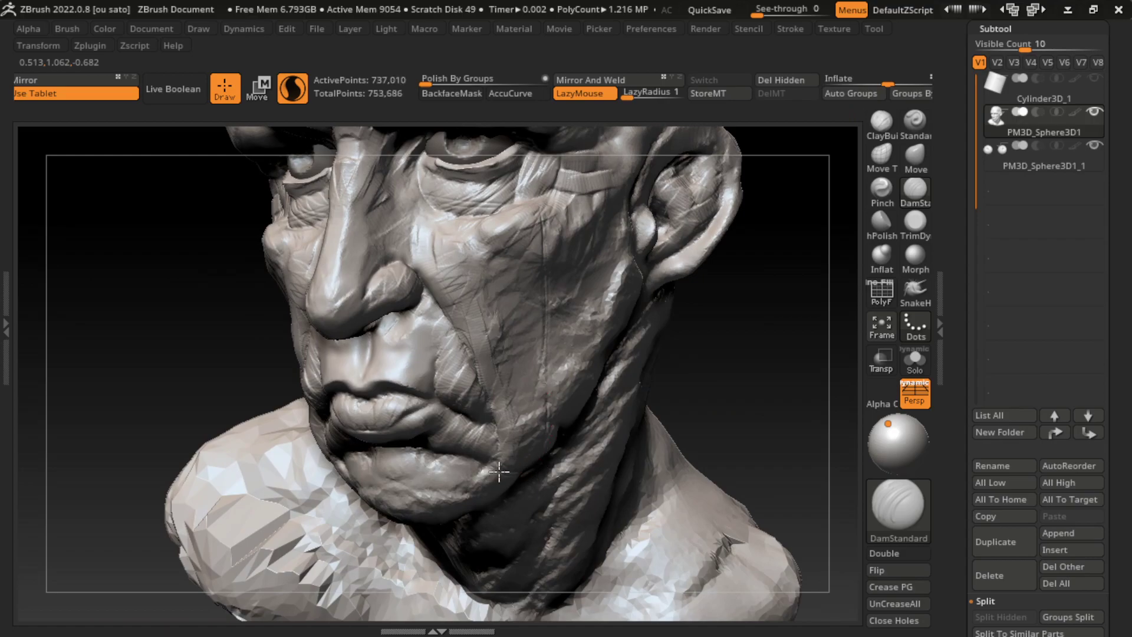
mouse_move(741, 427)
mouse_down()
mouse_move(685, 372)
mouse_move(667, 413)
mouse_up()
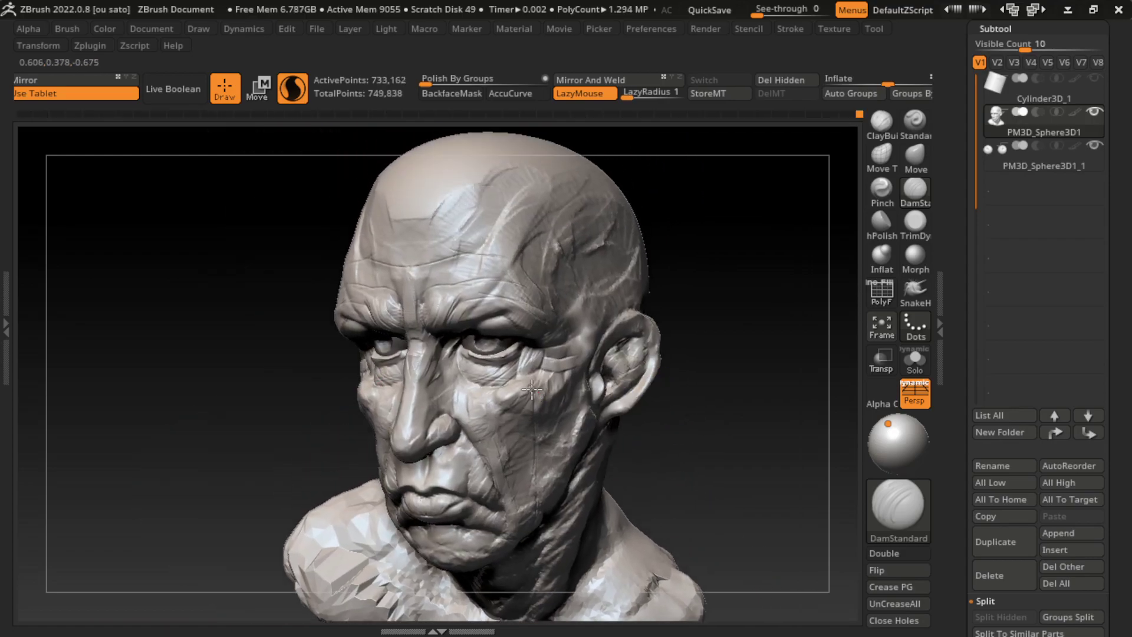
drag(532, 406, 532, 519)
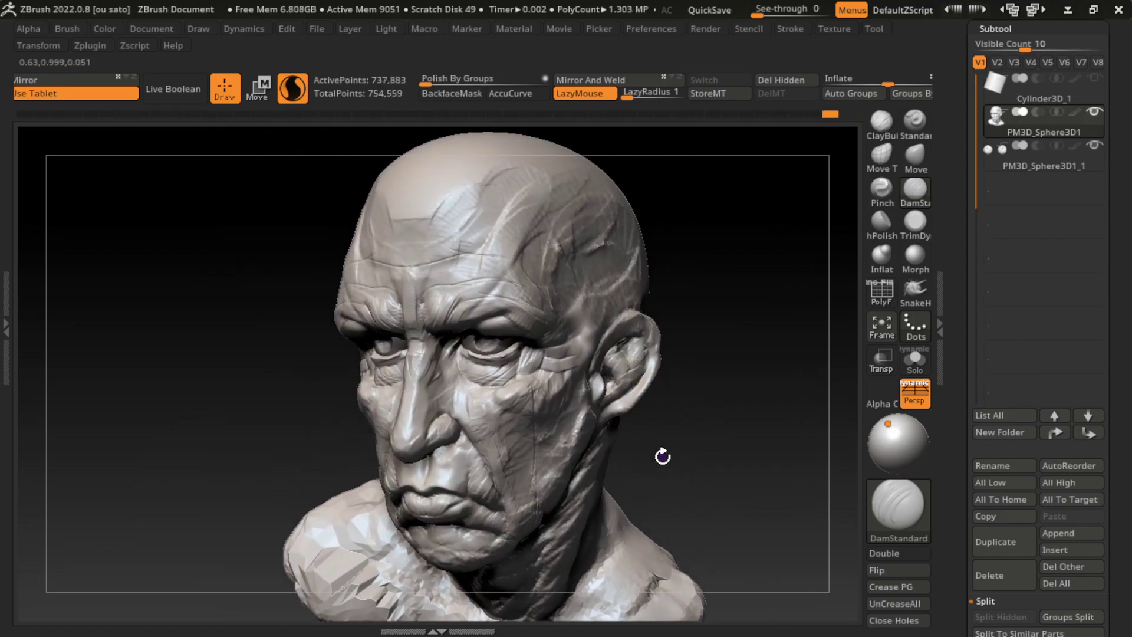
mouse_move(485, 470)
mouse_down()
mouse_move(498, 487)
mouse_move(478, 452)
mouse_move(495, 483)
mouse_up()
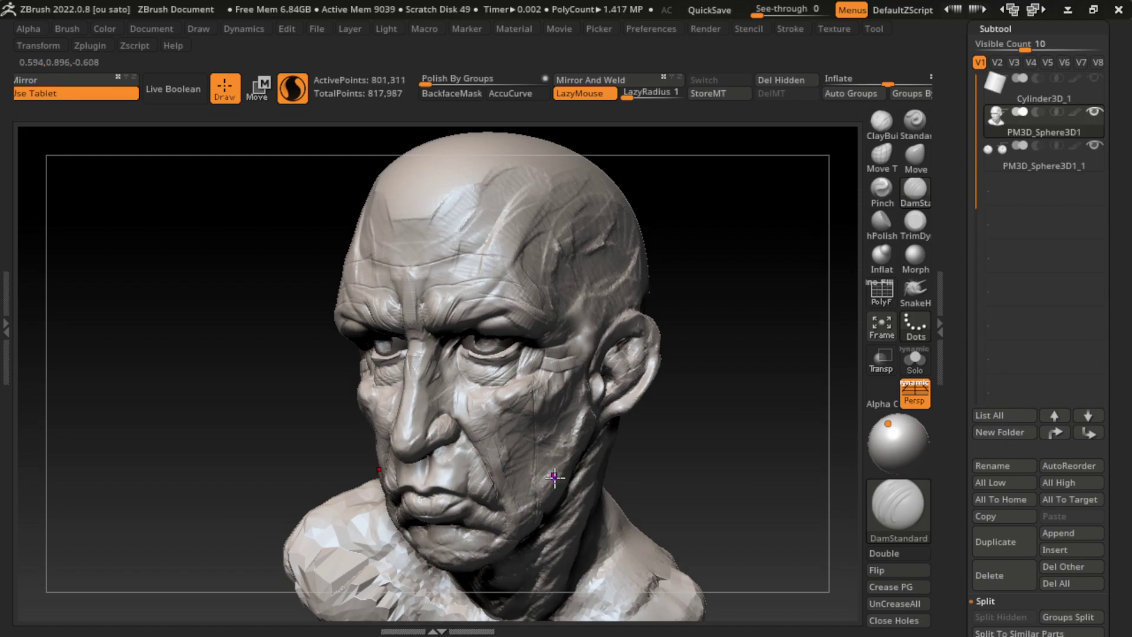
drag(427, 500, 441, 495)
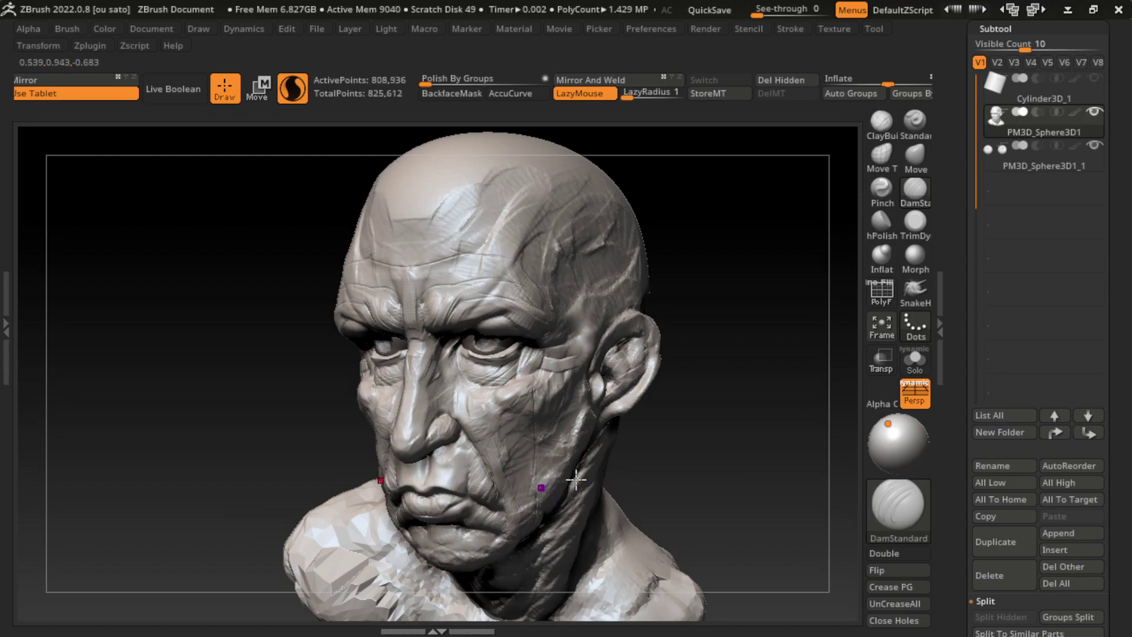
Sculpt creases along the upper and lower lips
key(space)
alt+drag(759, 318, 783, 354)
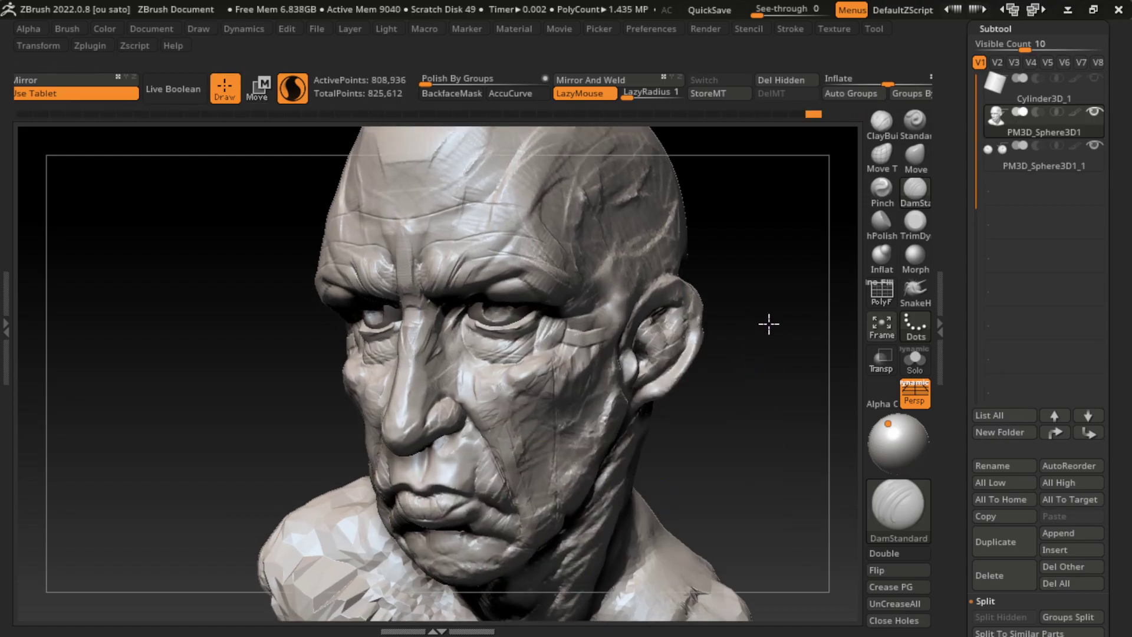
drag(422, 506, 442, 501)
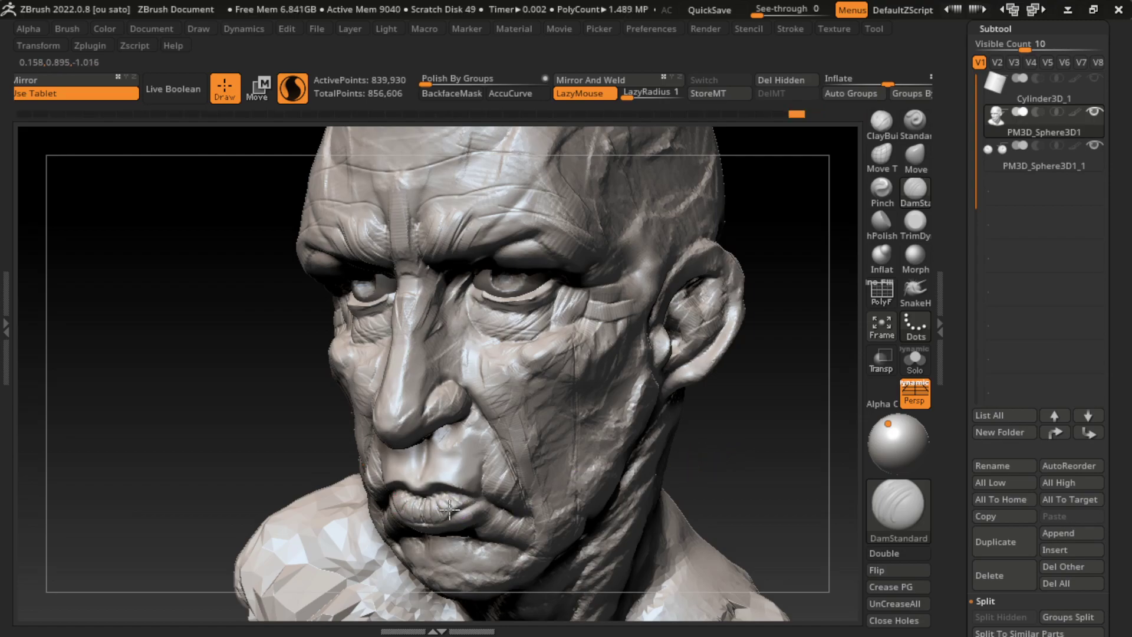
drag(421, 540, 486, 549)
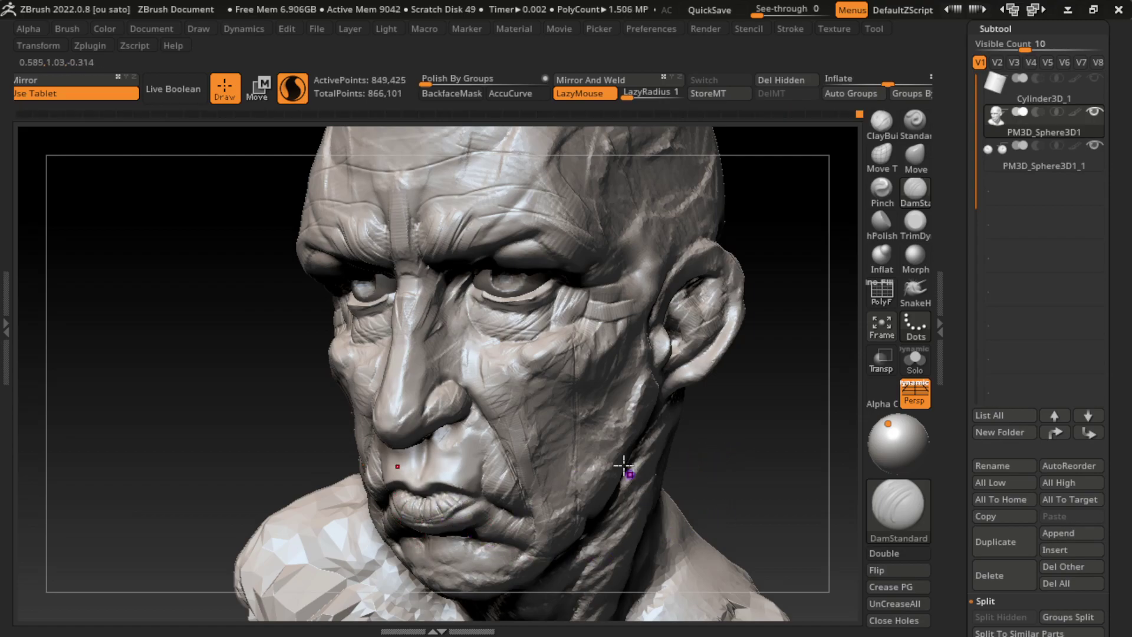
Deepen wrinkles at the nose bridge, brows and forehead furrows, and under the eye
mouse_move(457, 285)
mouse_down()
mouse_move(430, 321)
mouse_move(435, 344)
mouse_move(397, 329)
mouse_move(426, 305)
mouse_move(390, 295)
mouse_up()
drag(648, 287, 476, 288)
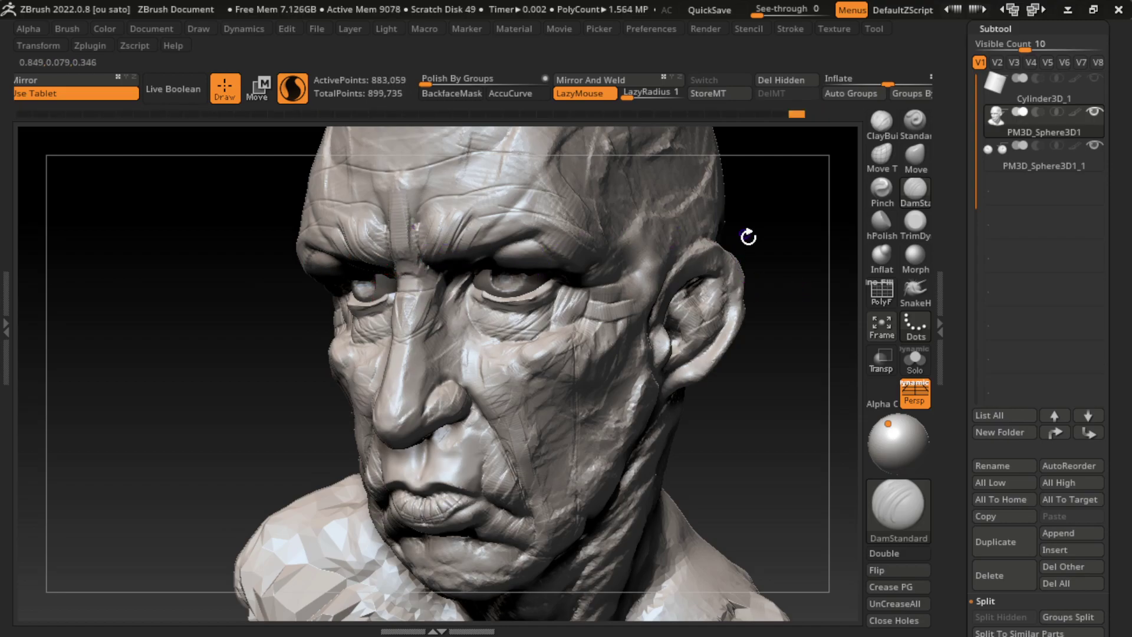
drag(748, 235, 683, 251)
drag(588, 196, 587, 225)
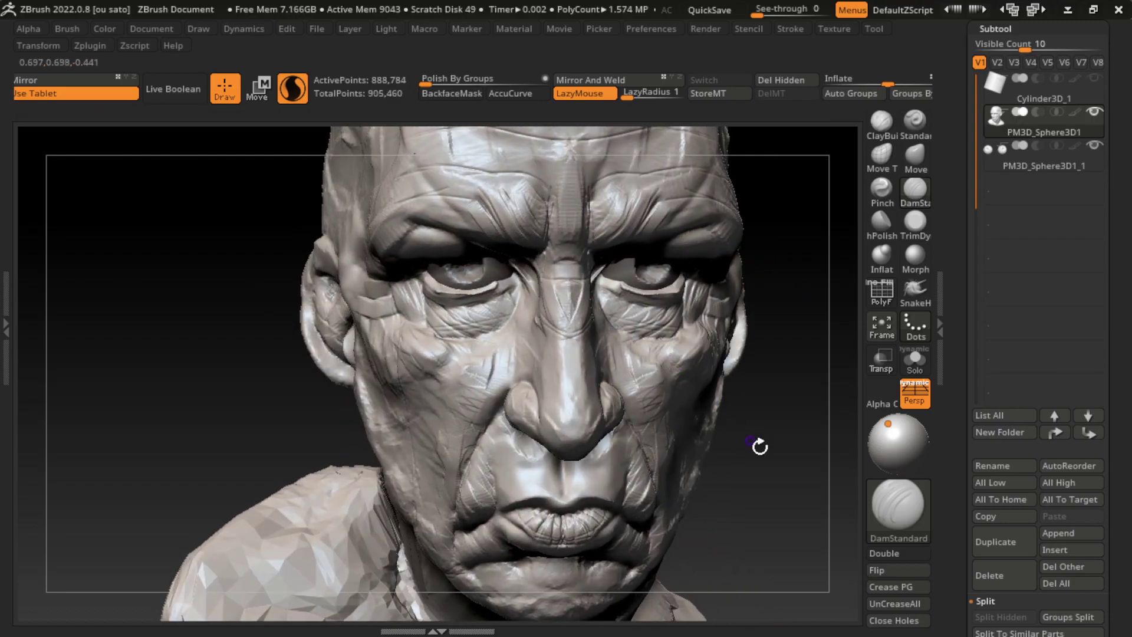
mouse_move(758, 447)
mouse_down()
mouse_move(750, 419)
mouse_move(690, 443)
mouse_move(683, 433)
mouse_up()
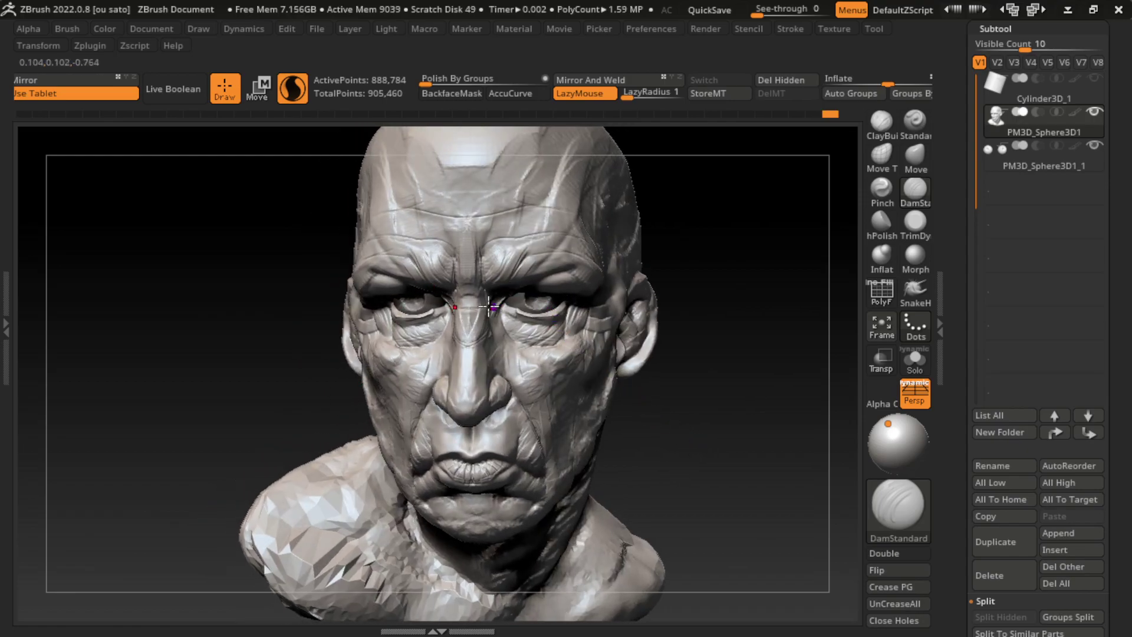
mouse_move(549, 327)
mouse_down()
mouse_move(510, 311)
mouse_move(546, 320)
mouse_move(528, 320)
mouse_up()
Add small creases beside the right eye and at the inner eye corner
right_drag(562, 327, 592, 314)
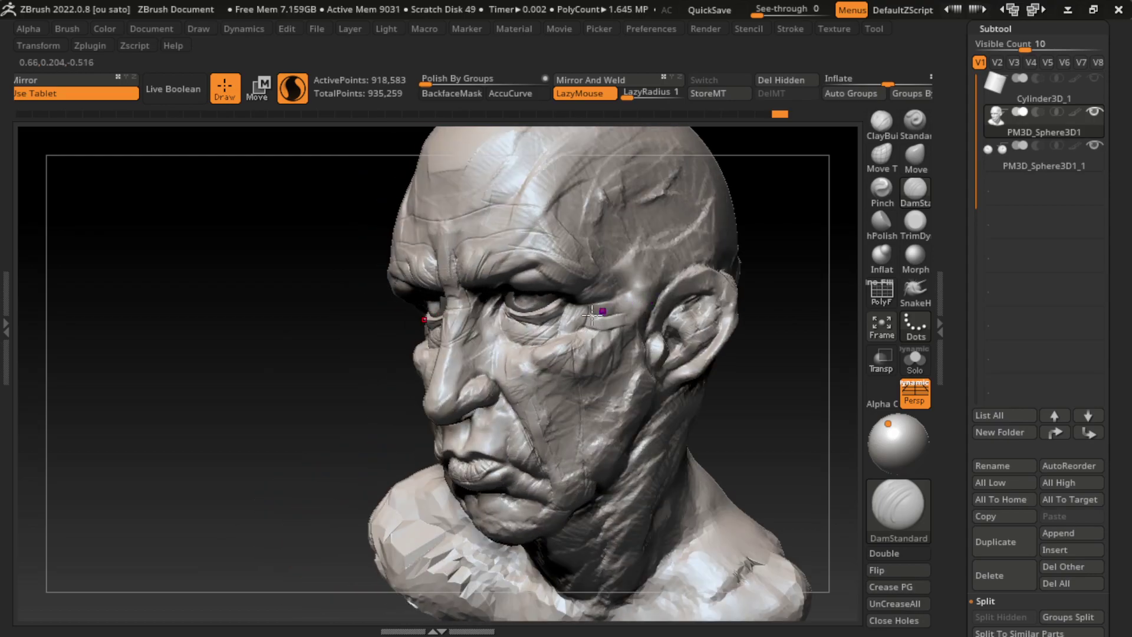
drag(531, 321, 539, 325)
mouse_move(706, 349)
right_down()
mouse_move(761, 406)
mouse_move(646, 371)
mouse_move(678, 384)
right_up()
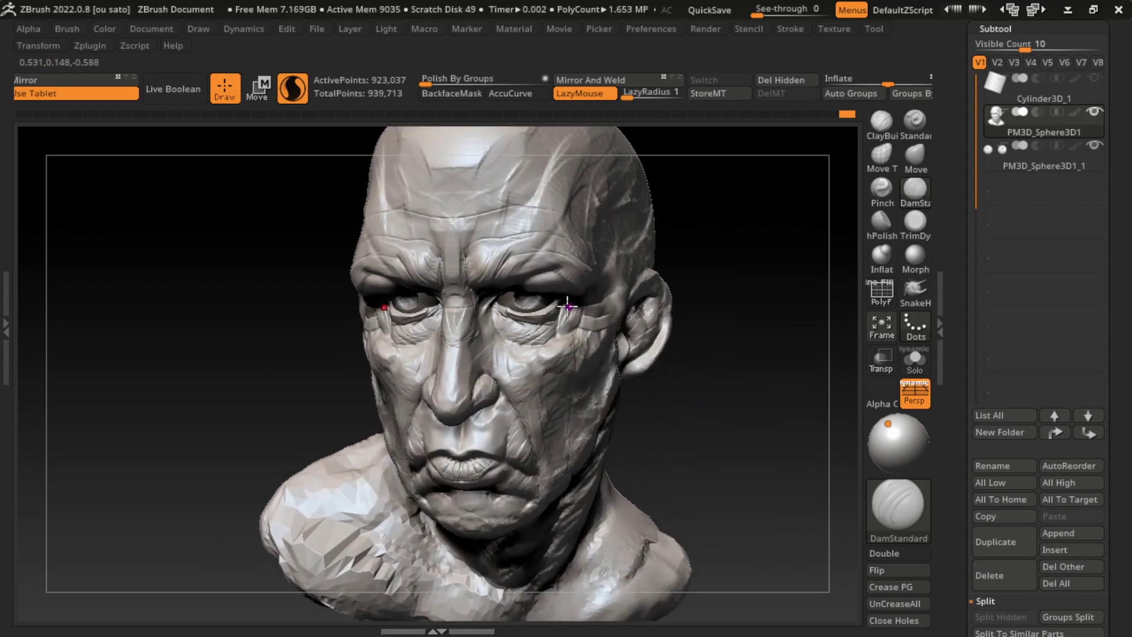
mouse_move(548, 333)
mouse_down()
mouse_move(572, 312)
mouse_move(575, 359)
mouse_up()
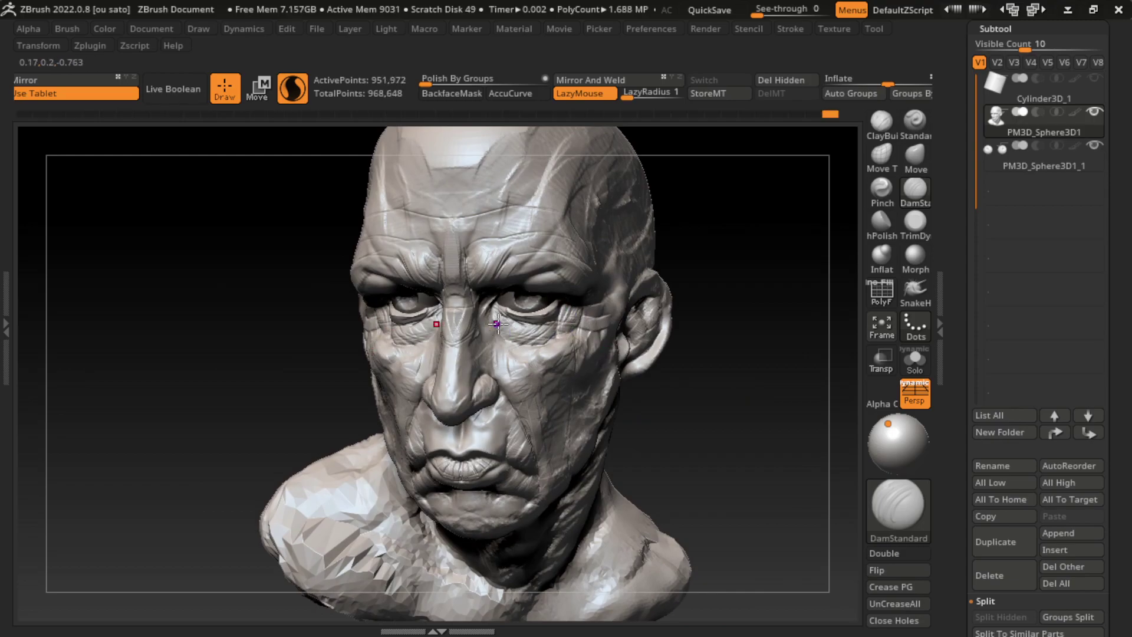
drag(494, 310, 497, 317)
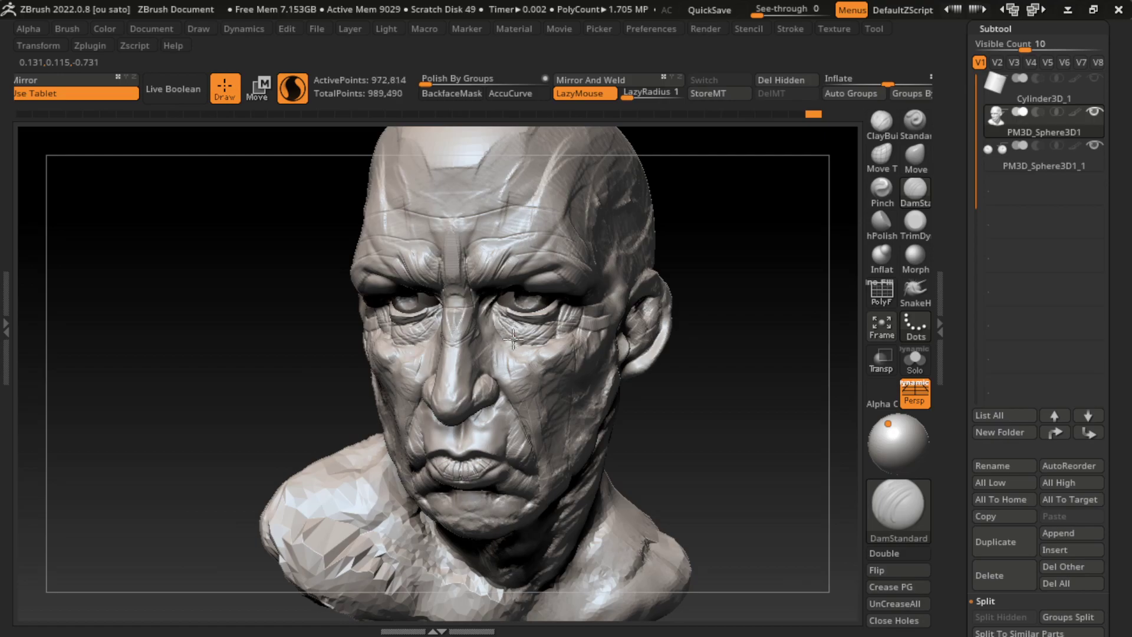
drag(716, 394, 592, 371)
mouse_move(501, 322)
mouse_down()
mouse_move(513, 362)
mouse_move(501, 372)
mouse_up()
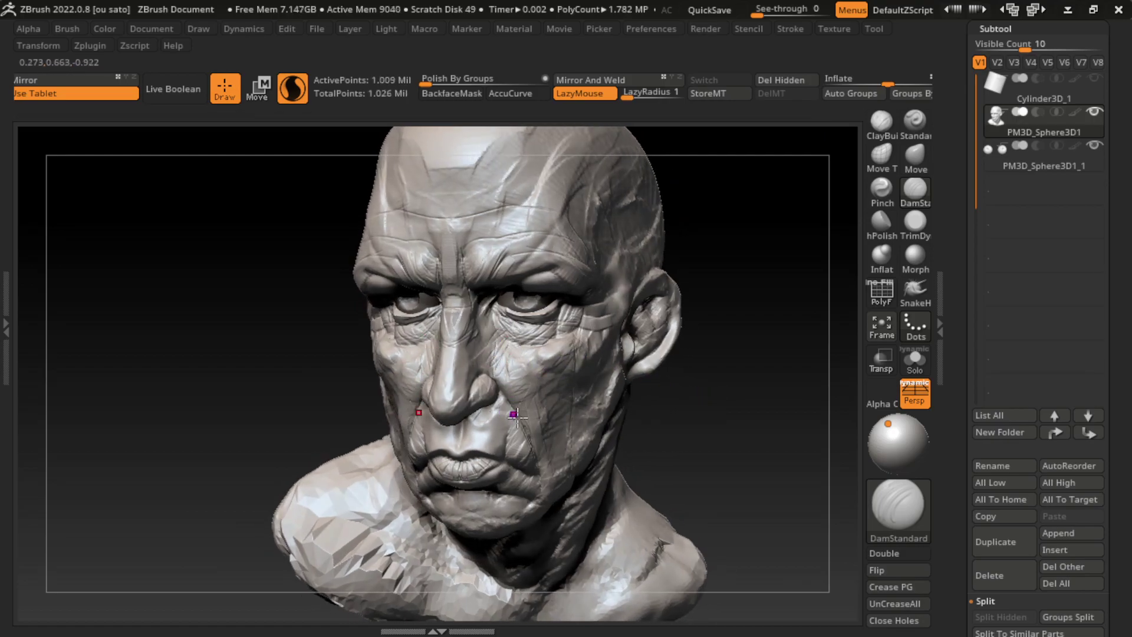
drag(657, 413, 687, 419)
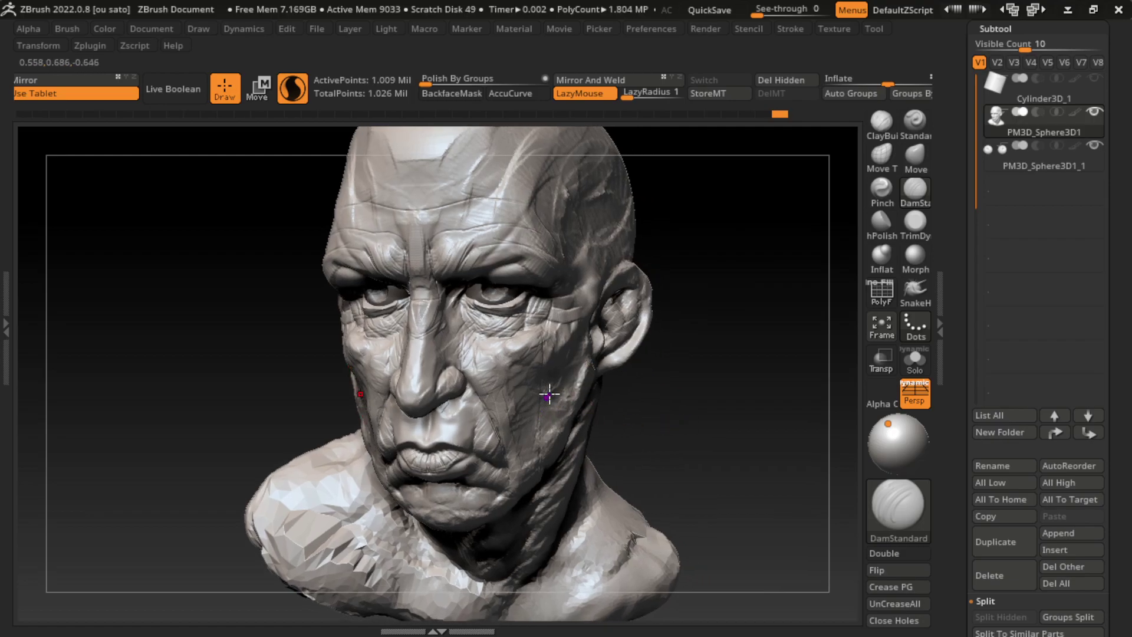
Switch to the Standard brush and build up the cheek and corner of the mouth
key(s)
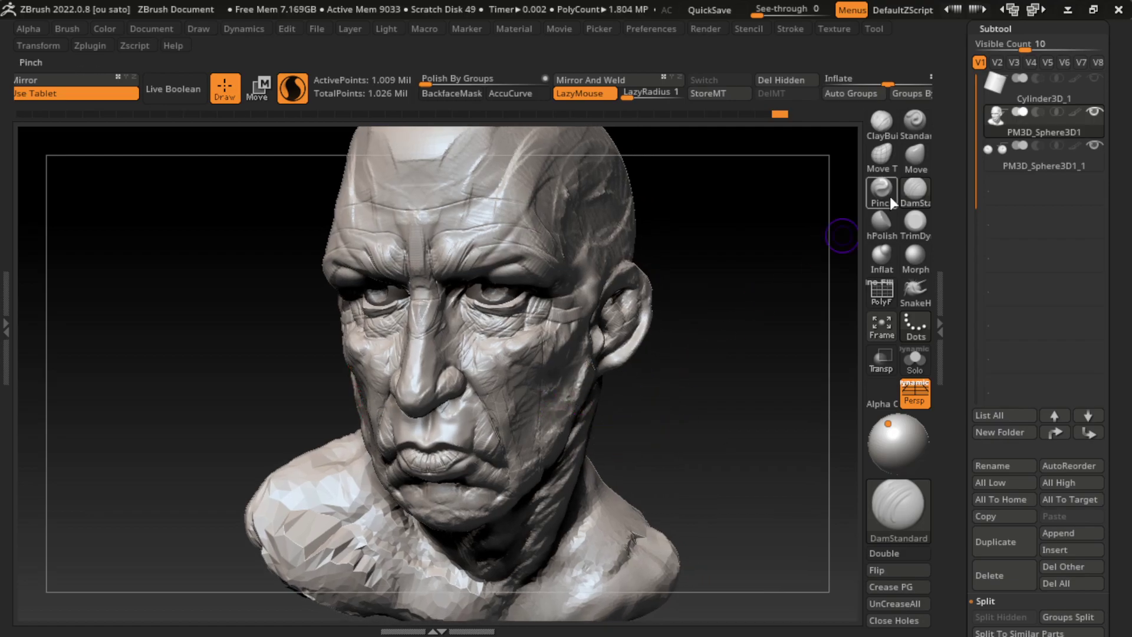
click(915, 119)
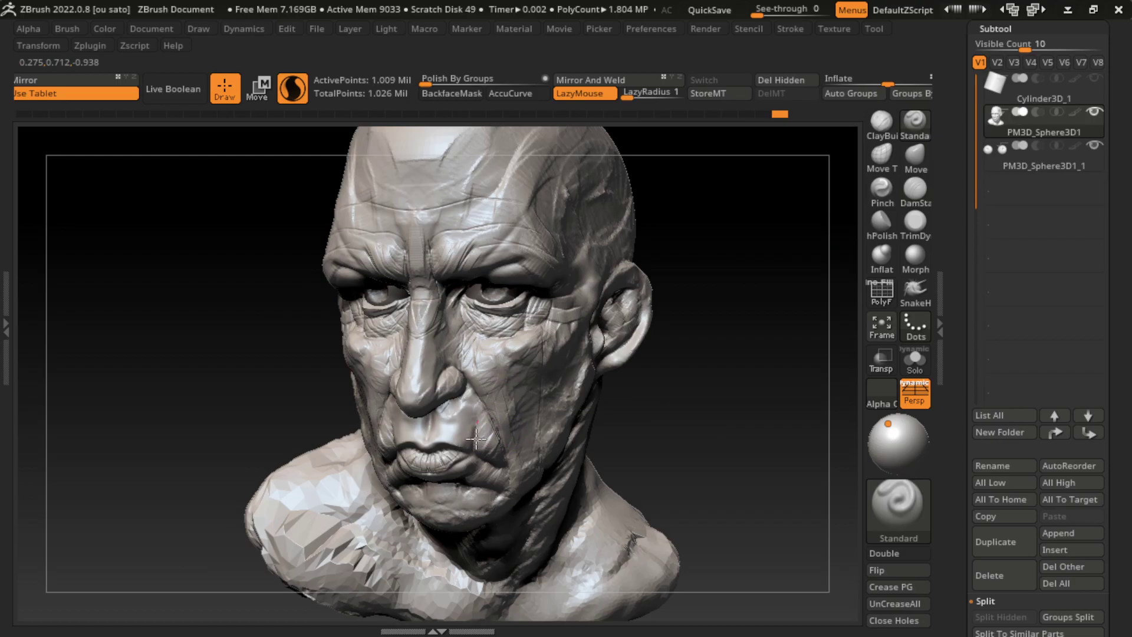
mouse_move(481, 435)
mouse_down()
mouse_move(477, 418)
mouse_move(489, 440)
mouse_up()
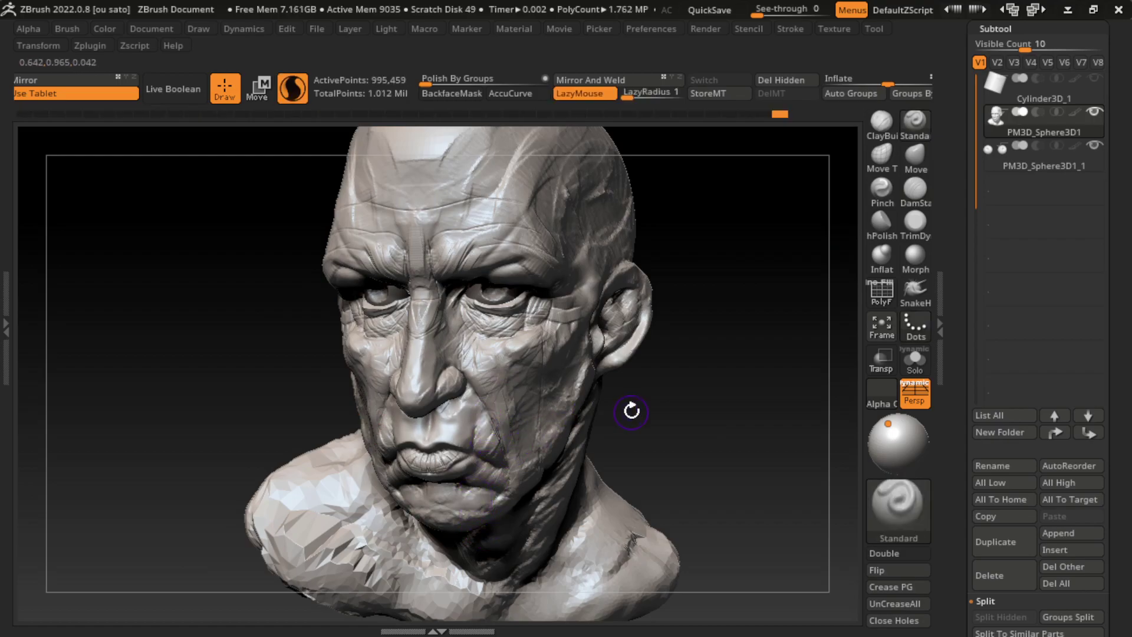
mouse_move(629, 407)
mouse_down()
mouse_move(677, 462)
mouse_move(671, 384)
mouse_up()
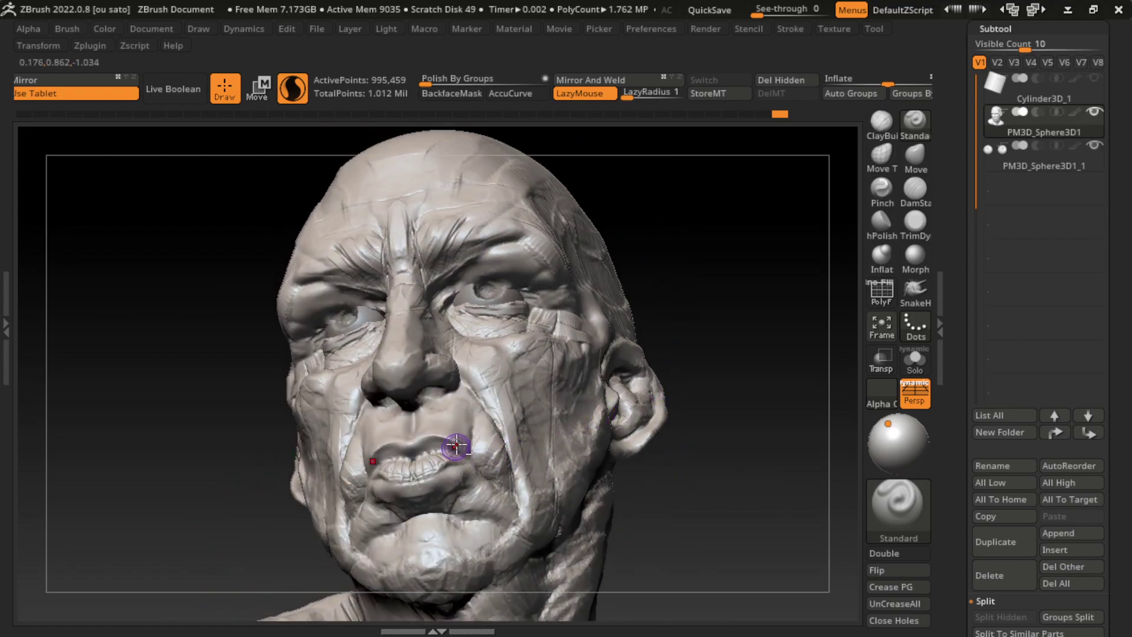
drag(463, 445, 489, 457)
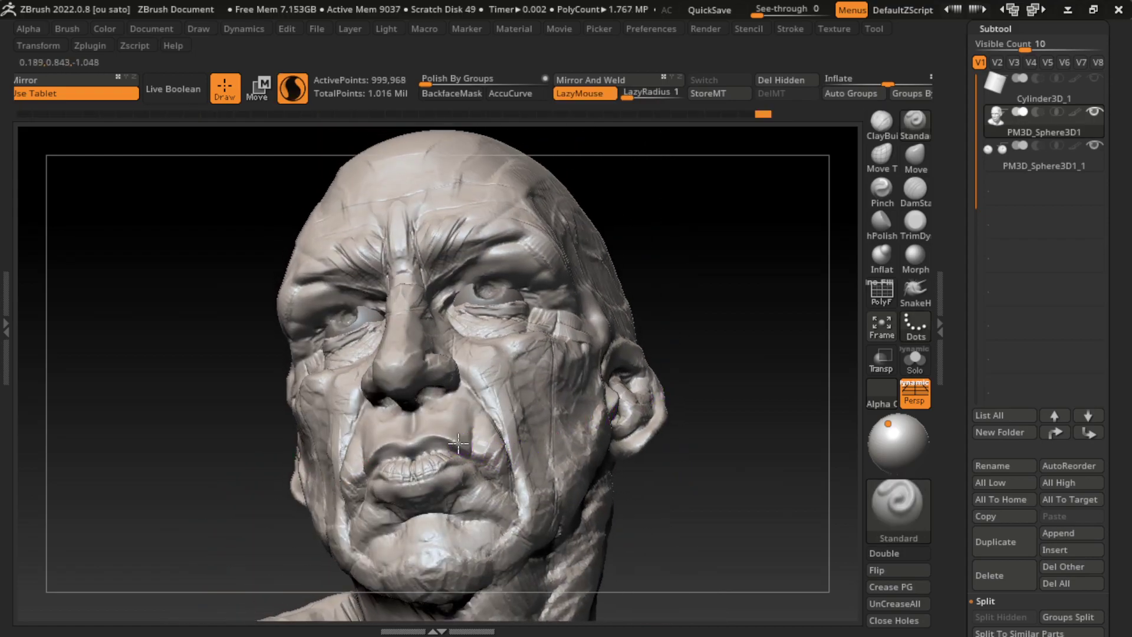
mouse_move(726, 478)
mouse_down()
mouse_move(730, 498)
mouse_move(723, 486)
mouse_up()
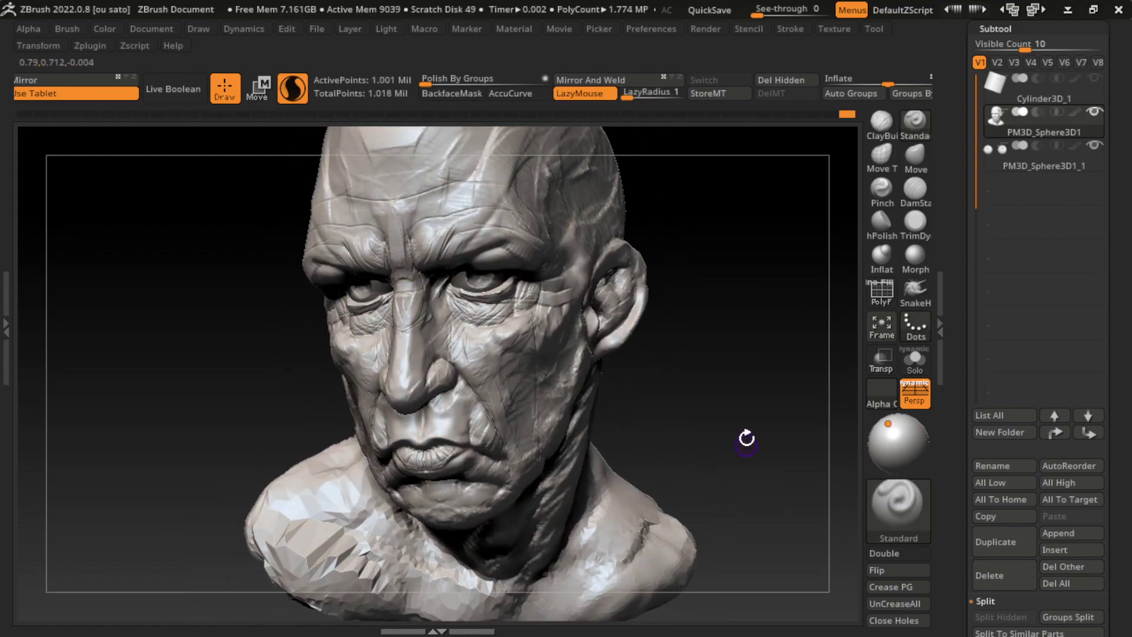
Lower the Draw Size and tilt the head to look down onto the crown
drag(746, 437, 686, 316)
click(152, 28)
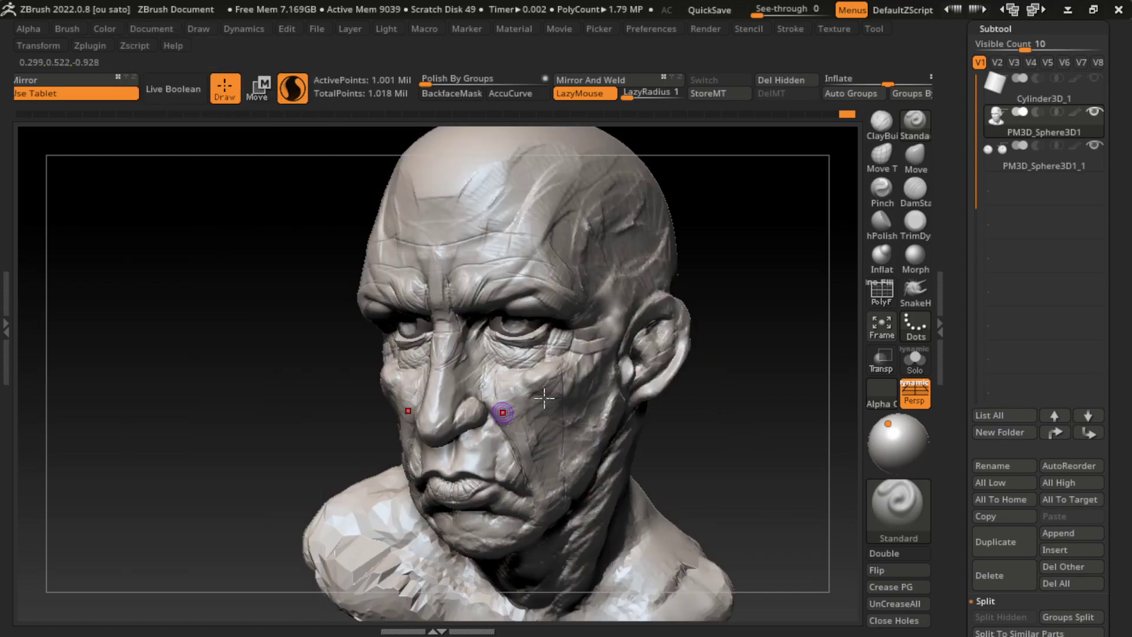
key(s)
drag(716, 460, 718, 443)
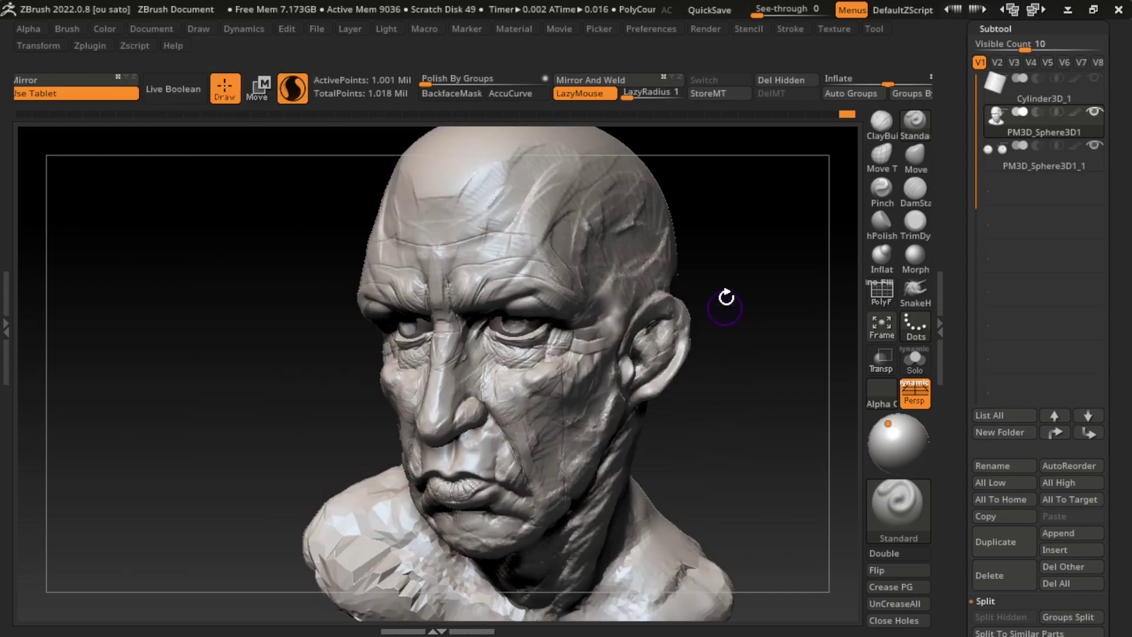
drag(726, 298, 733, 341)
With TrimDynamic and LazyMouse off, flatten the forehead and temple, undoing unwanted trims
key(s)
click(915, 222)
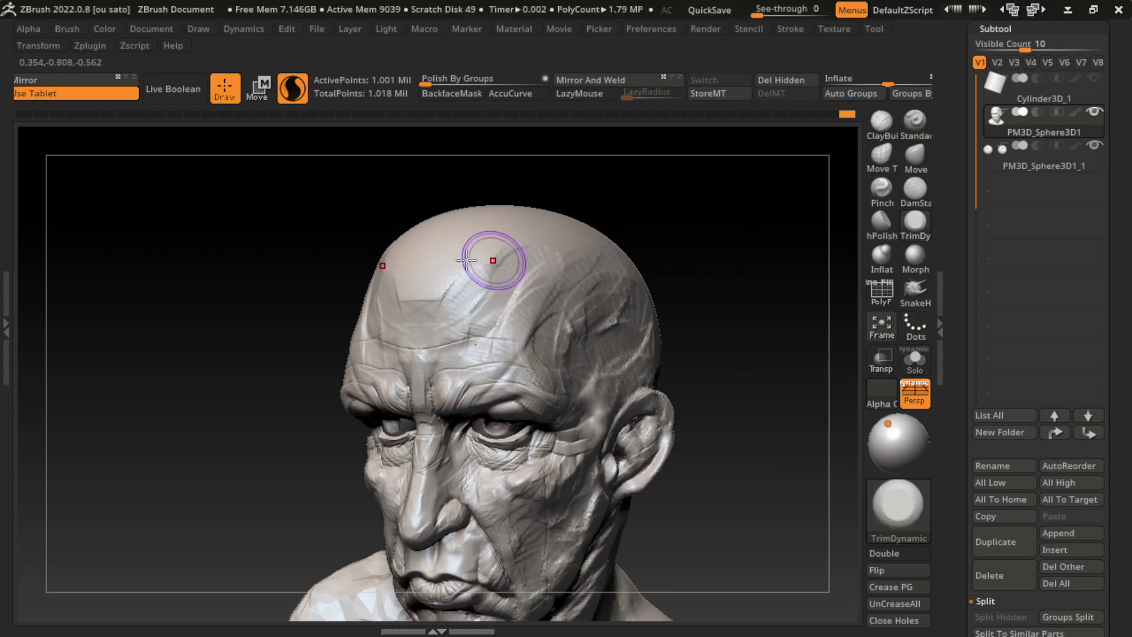
drag(466, 259, 433, 290)
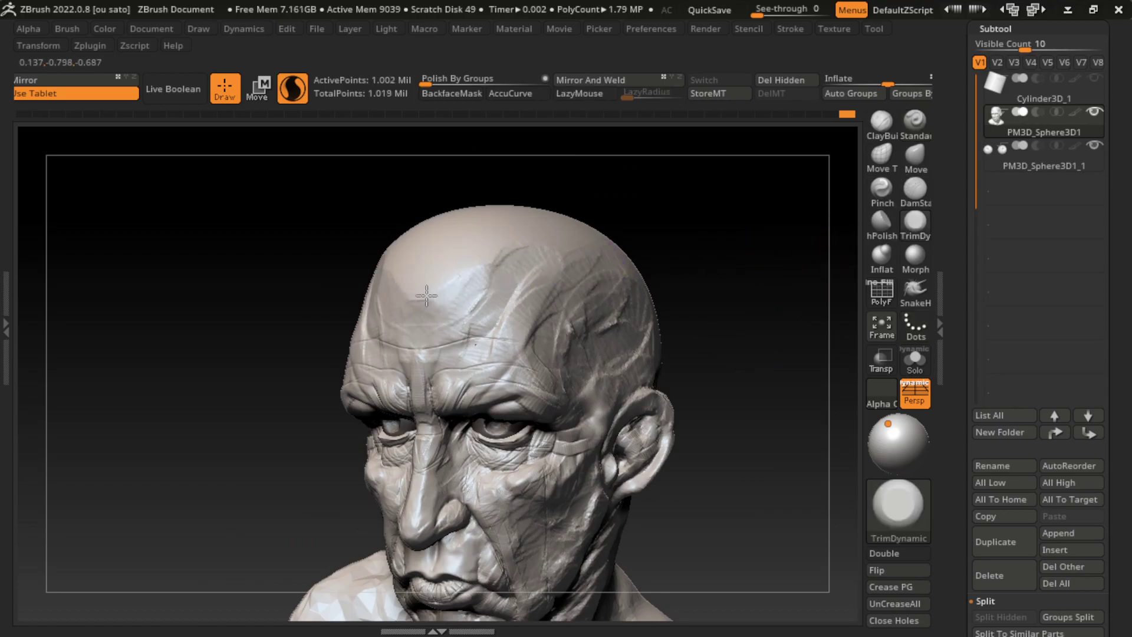
key(ctrl+z)
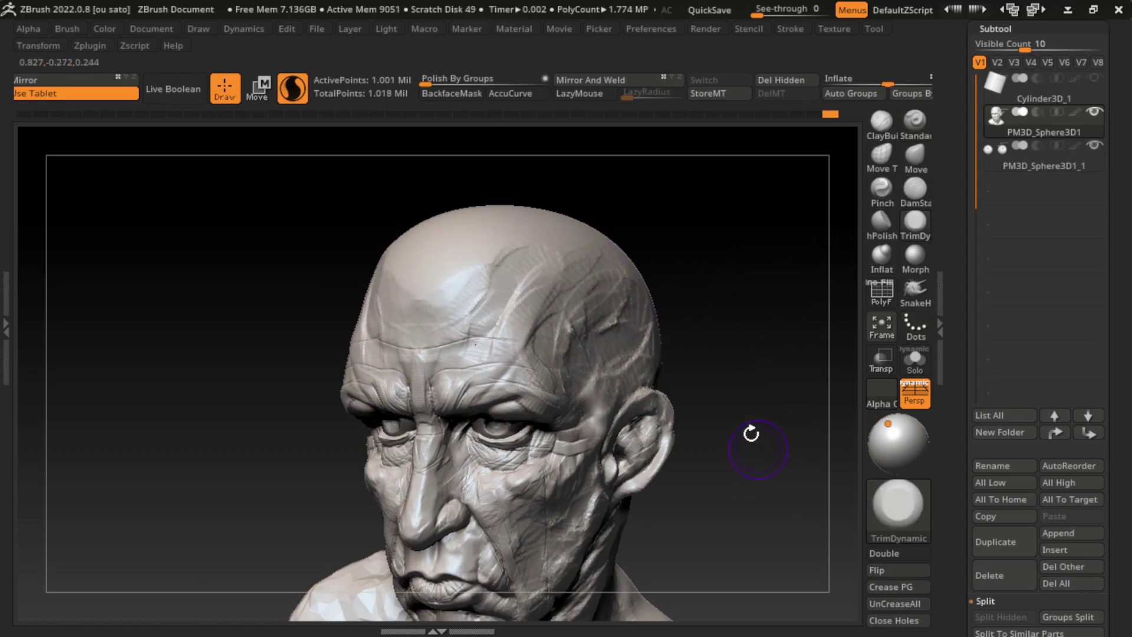
key(space)
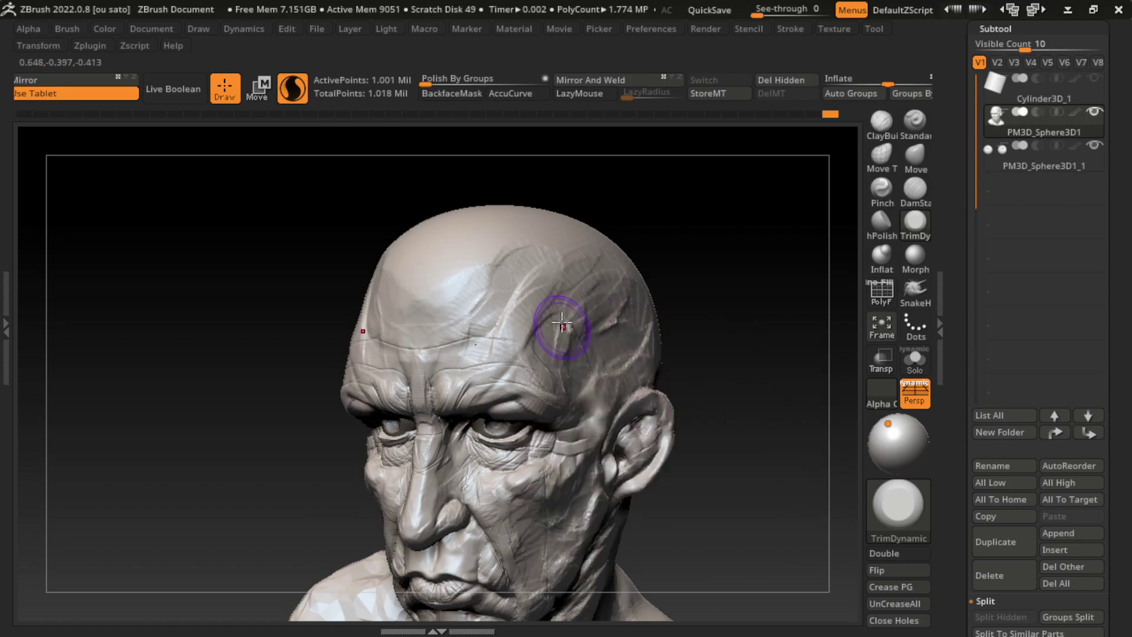
drag(561, 322, 588, 332)
drag(524, 293, 492, 299)
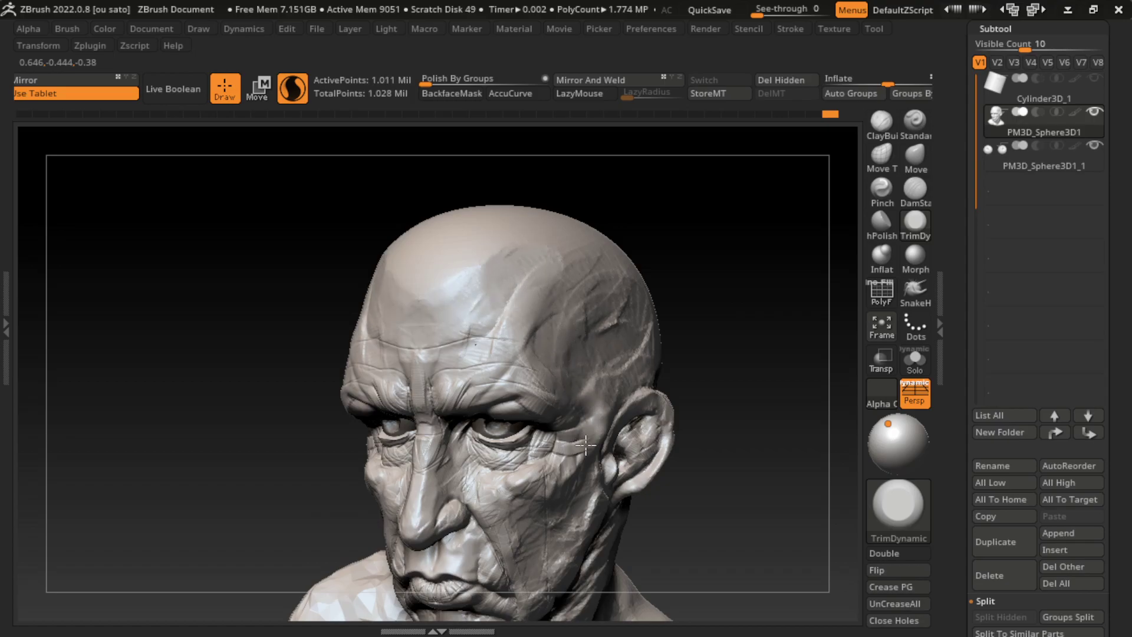
key(ctrl+z)
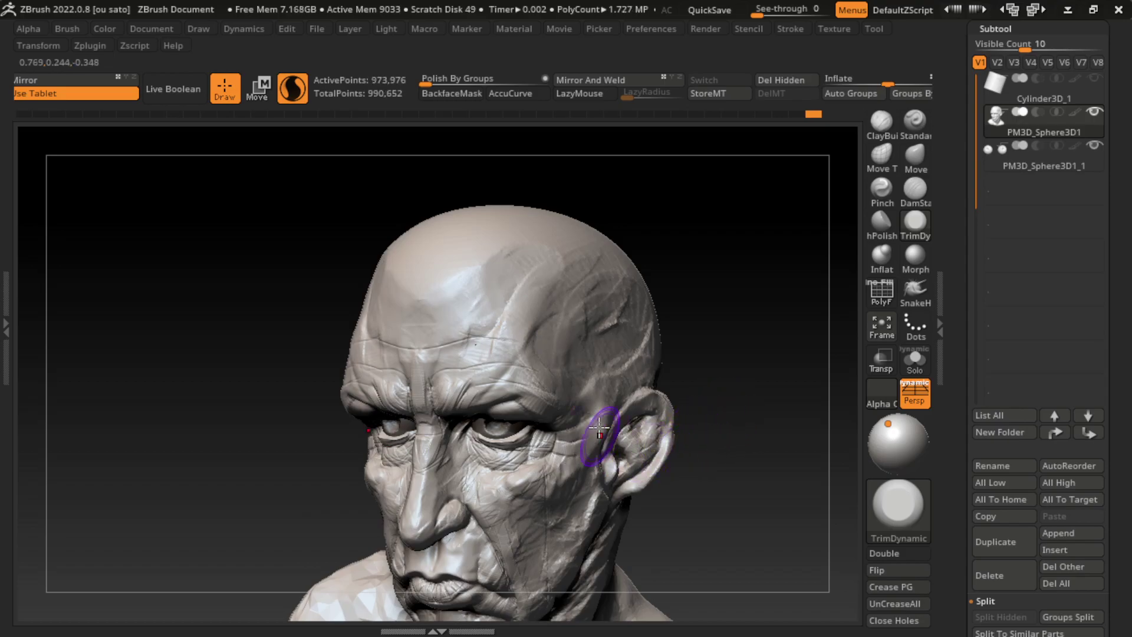
Try ClayBuildup strokes by the ear and temple, undoing both
key(b)
key(c)
key(b)
key(l)
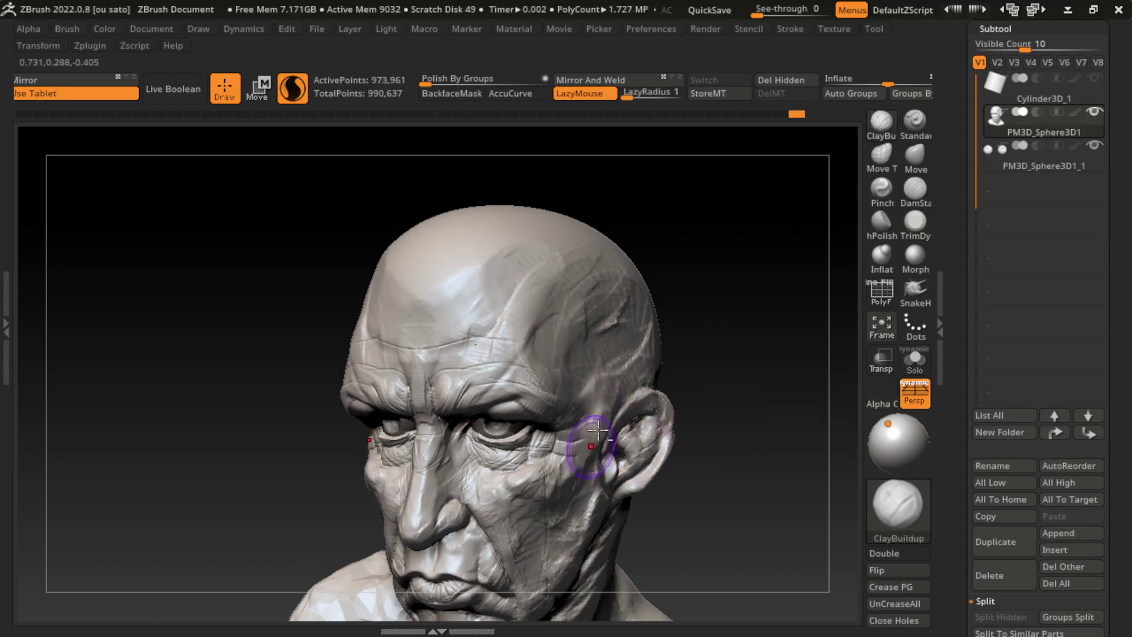
mouse_move(606, 422)
mouse_down()
mouse_move(589, 442)
mouse_move(596, 449)
mouse_up()
key(ctrl+z)
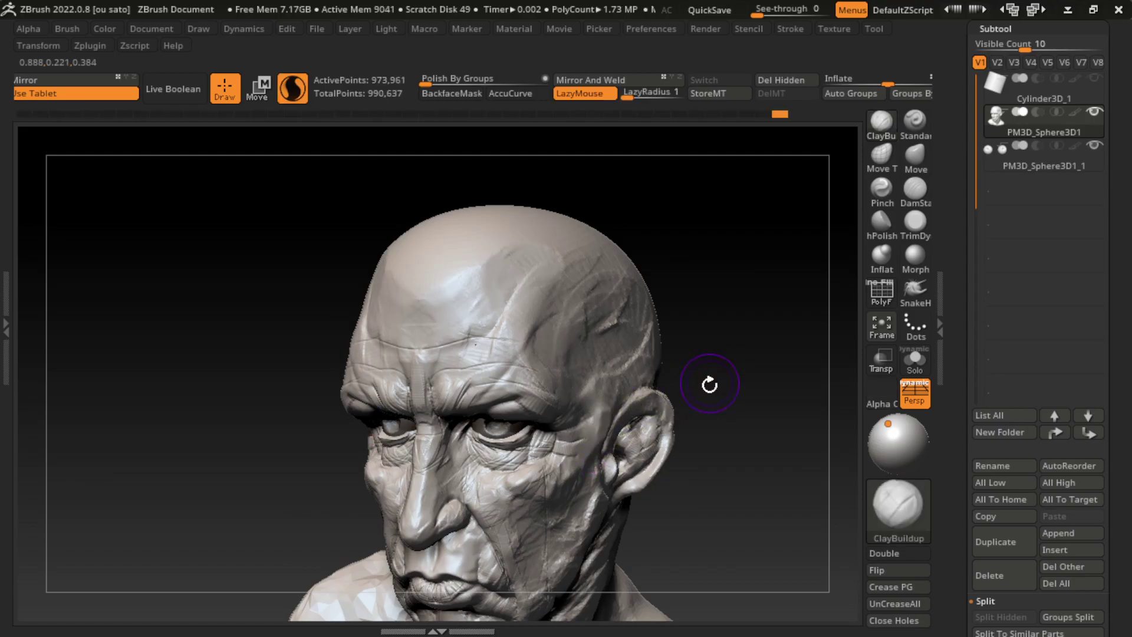
key(space)
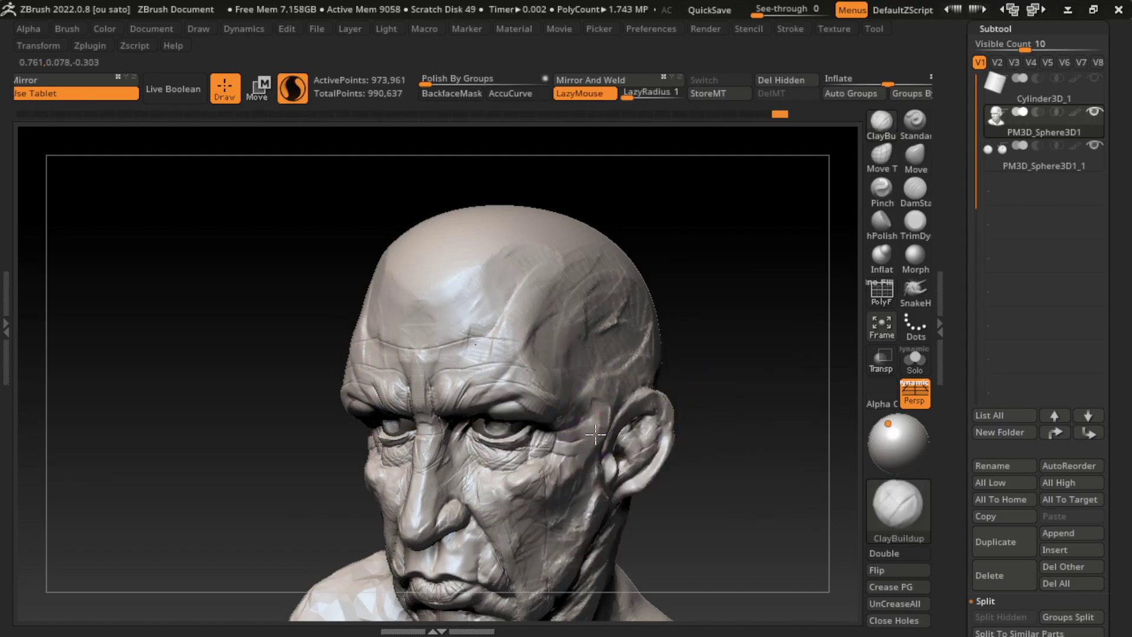
drag(595, 435, 605, 384)
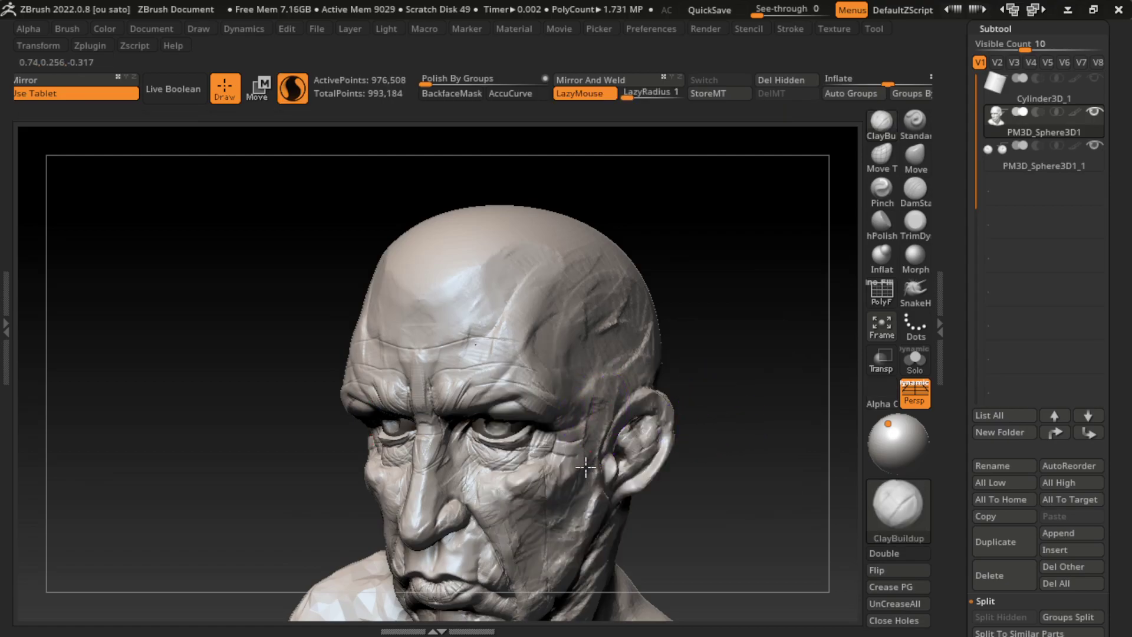
key(ctrl+z)
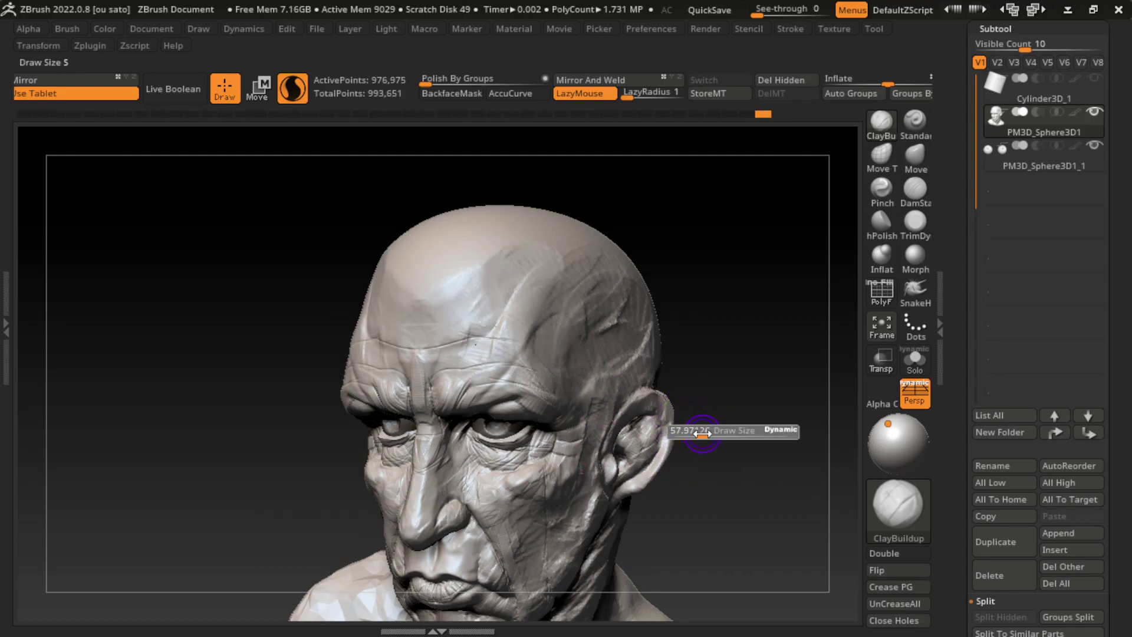
With DamStandard at a much smaller Draw Size, carve creases at the outer eye corner
click(915, 189)
key(space)
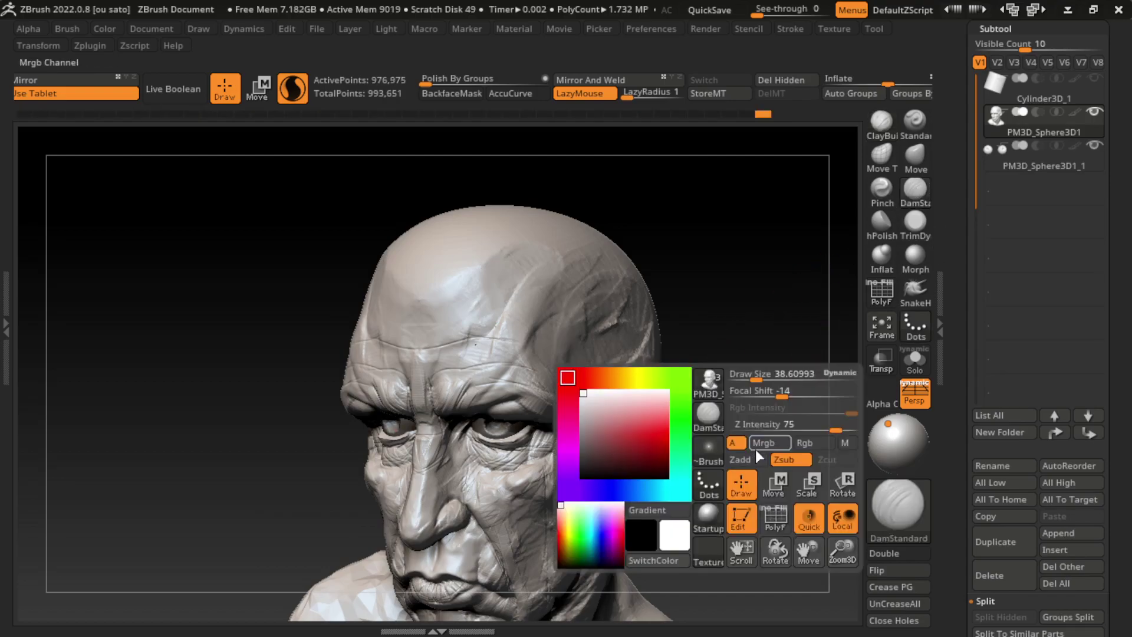
drag(773, 374, 737, 374)
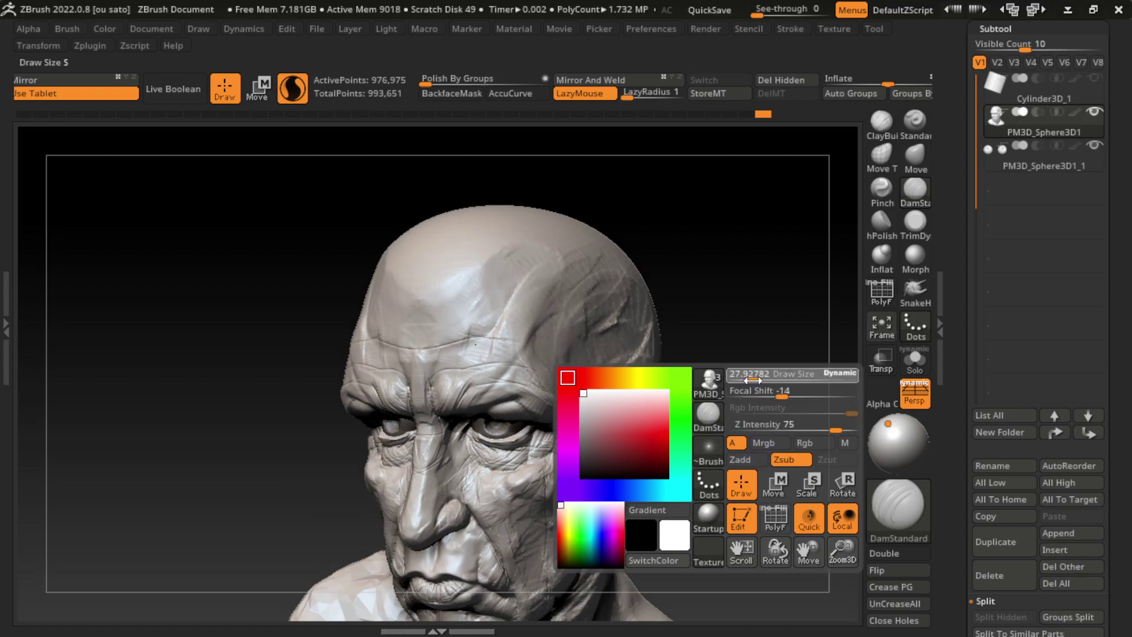
mouse_move(590, 417)
mouse_down()
mouse_move(543, 449)
mouse_move(564, 453)
mouse_up()
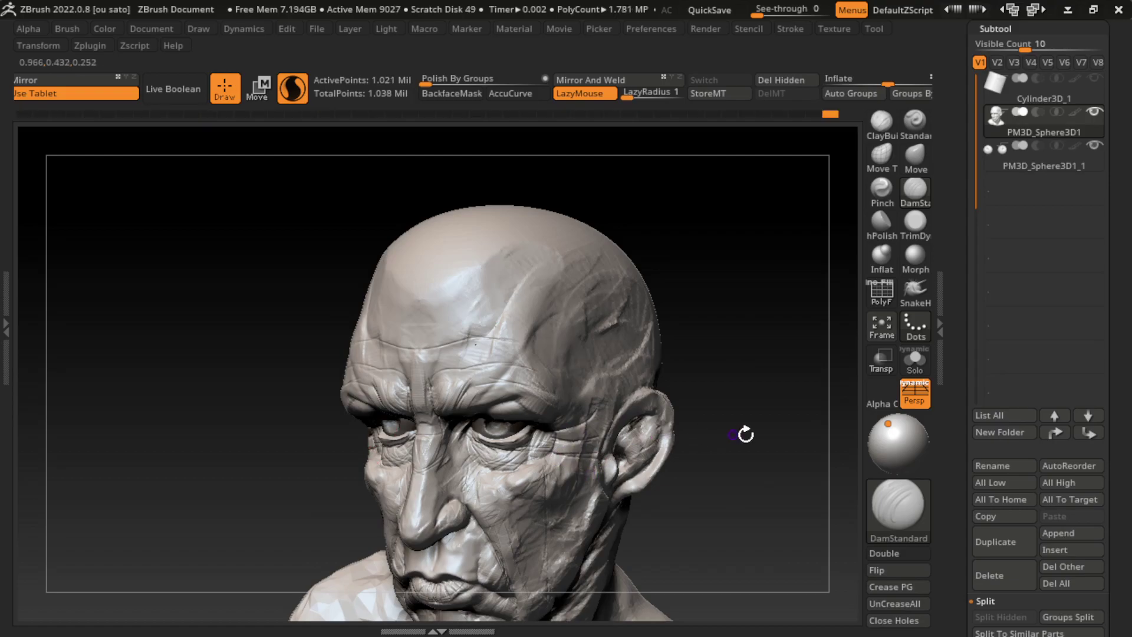
drag(746, 434, 708, 423)
Switch back to ClayBuildup and add clay on the temple beside the eye
key(b)
key(c)
key(b)
key(s)
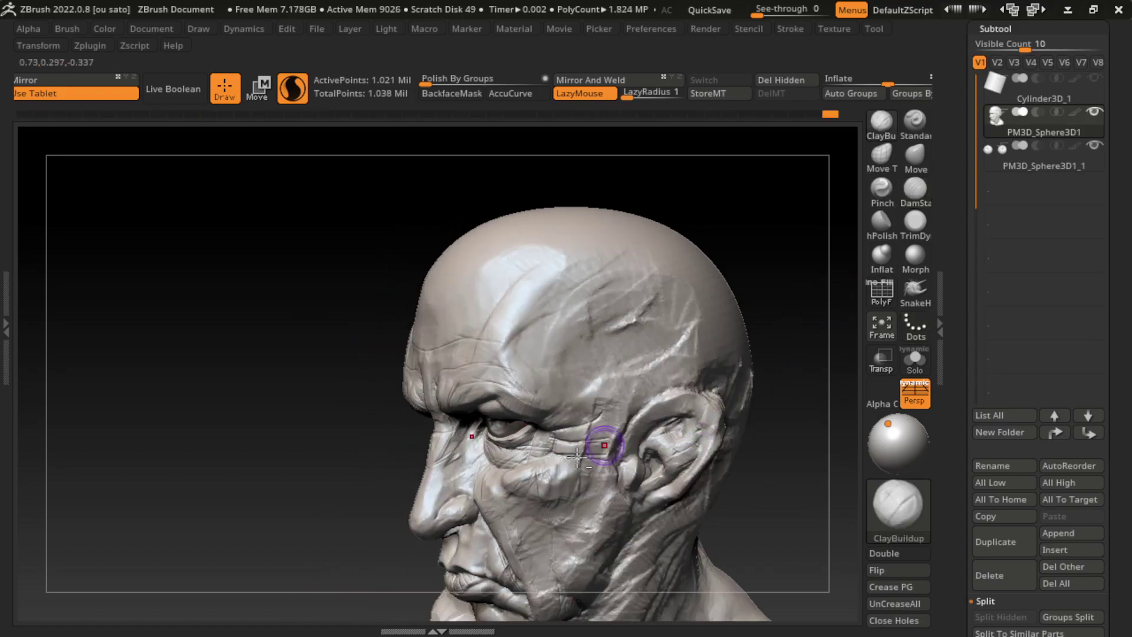
mouse_move(614, 454)
mouse_down()
mouse_move(584, 435)
mouse_move(581, 459)
mouse_move(575, 439)
mouse_up()
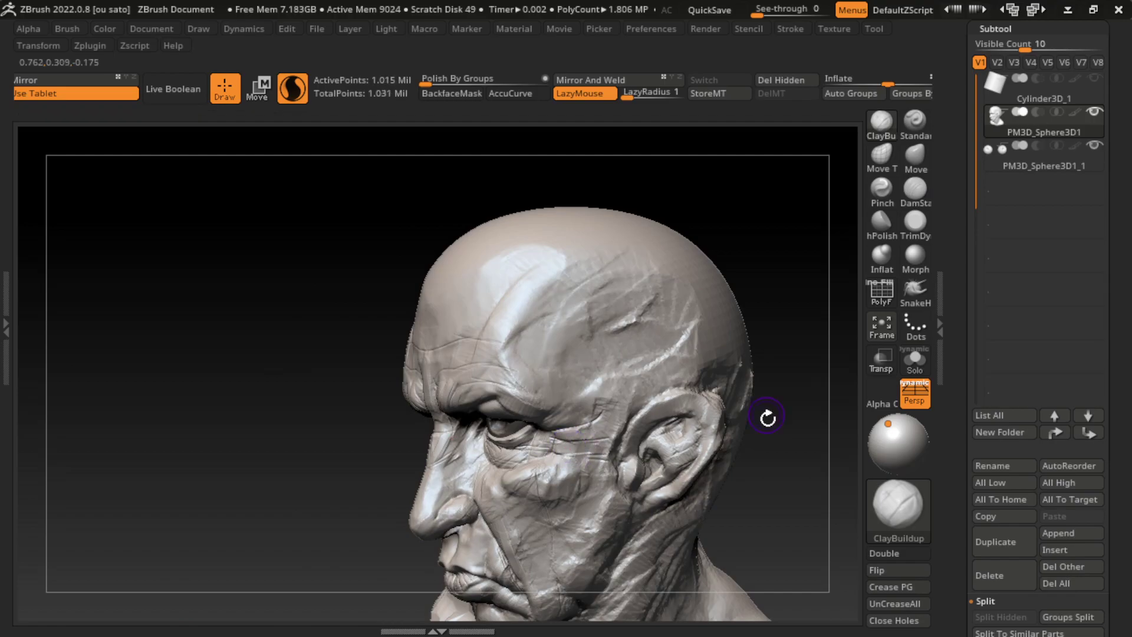
drag(768, 419, 720, 429)
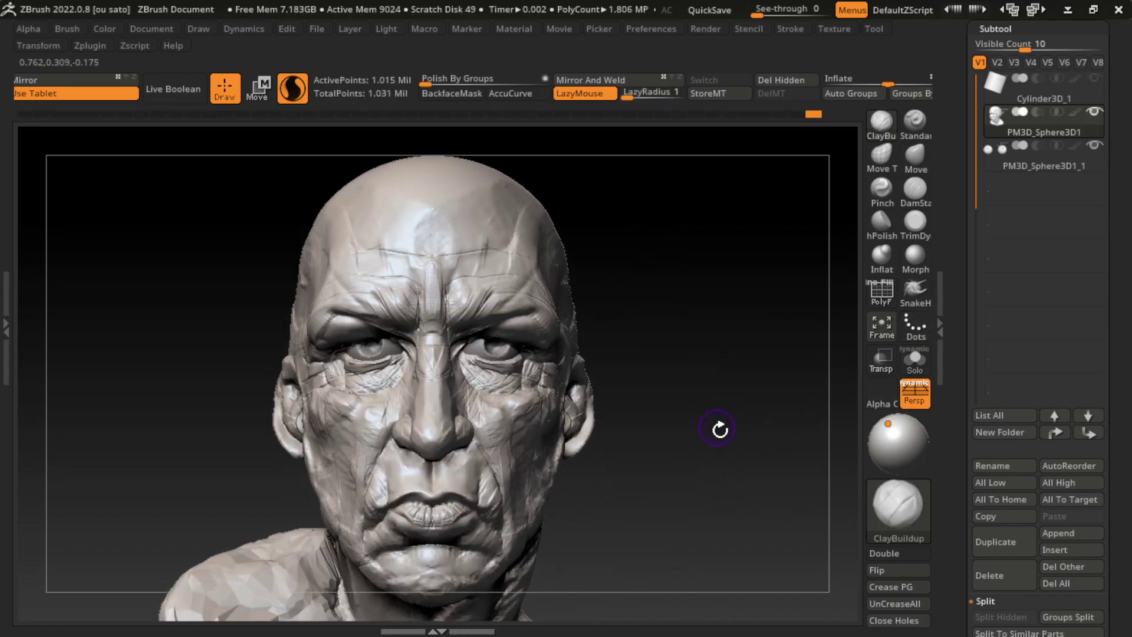
With a larger ClayBuildup brush, fill out the cheek and the jaw in front of the ear
click(152, 28)
click(255, 579)
key(s)
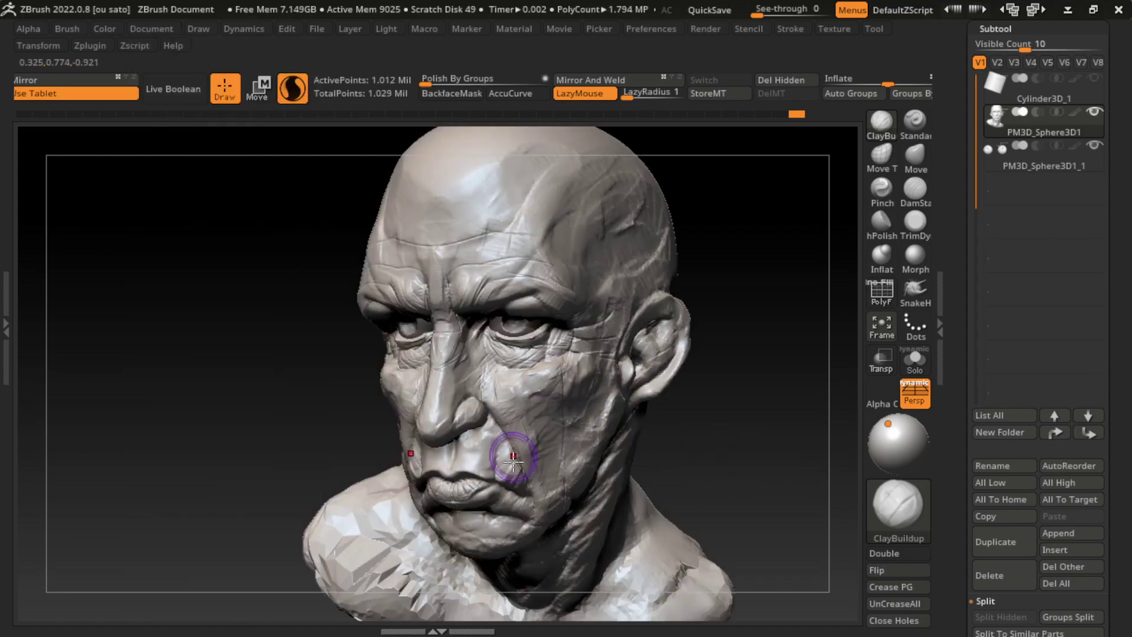
drag(519, 460, 538, 381)
mouse_move(678, 369)
mouse_down()
mouse_move(640, 400)
mouse_move(576, 410)
mouse_move(573, 371)
mouse_move(619, 379)
mouse_move(587, 392)
mouse_move(575, 378)
mouse_up()
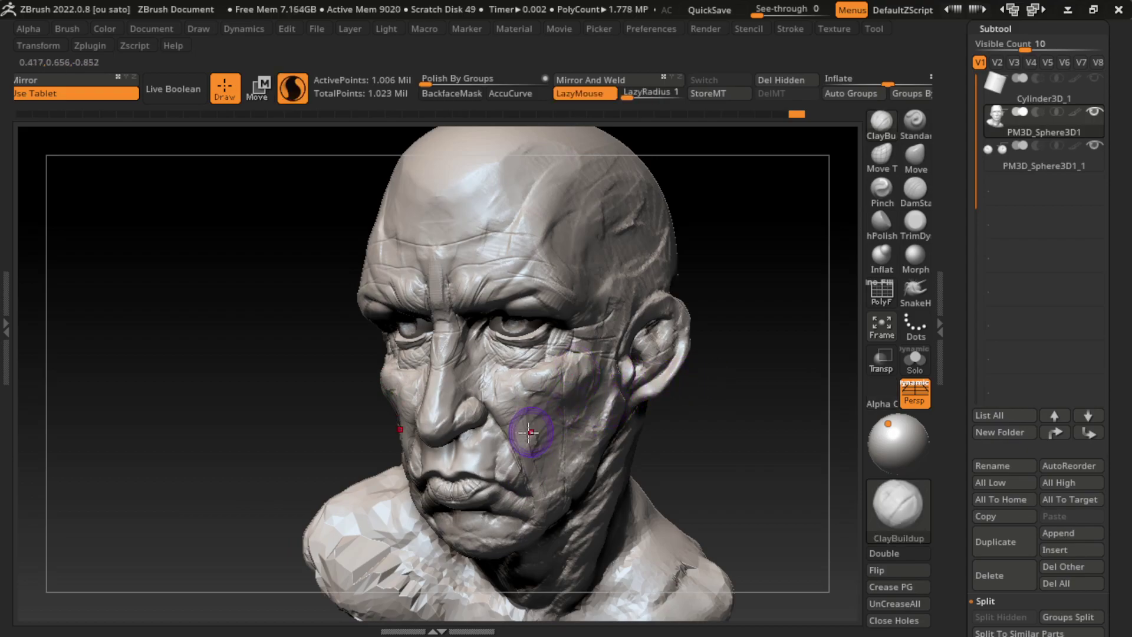
mouse_move(530, 432)
mouse_down()
mouse_move(535, 404)
mouse_move(596, 379)
mouse_move(579, 380)
mouse_move(592, 366)
mouse_move(588, 388)
mouse_up()
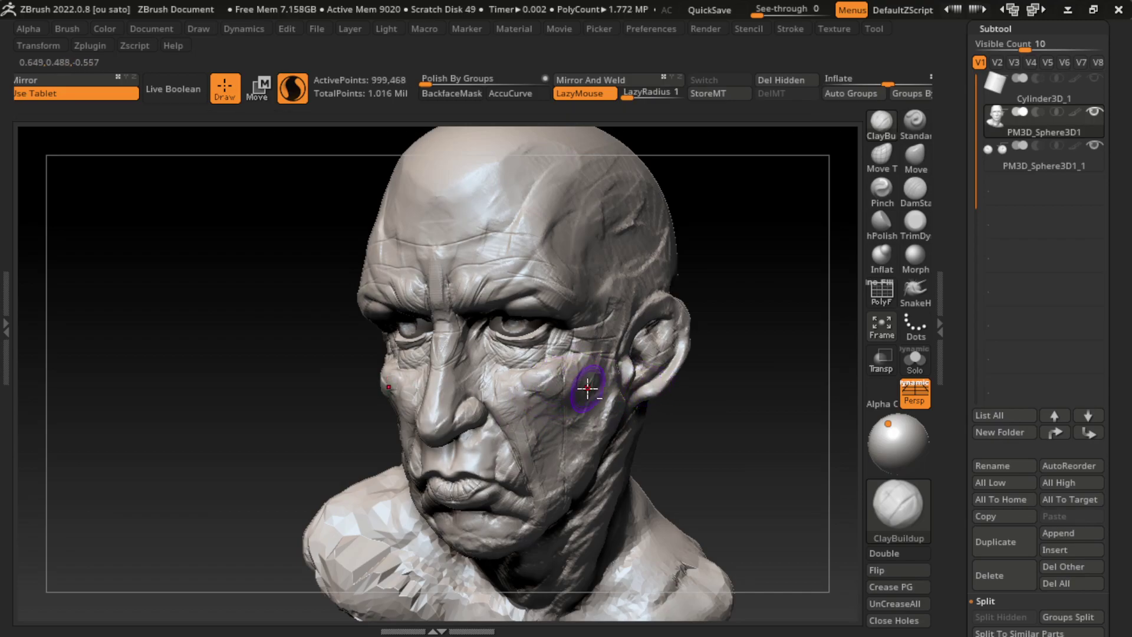
mouse_move(672, 333)
mouse_down()
mouse_move(614, 429)
mouse_move(611, 404)
mouse_move(599, 417)
mouse_move(632, 384)
mouse_up()
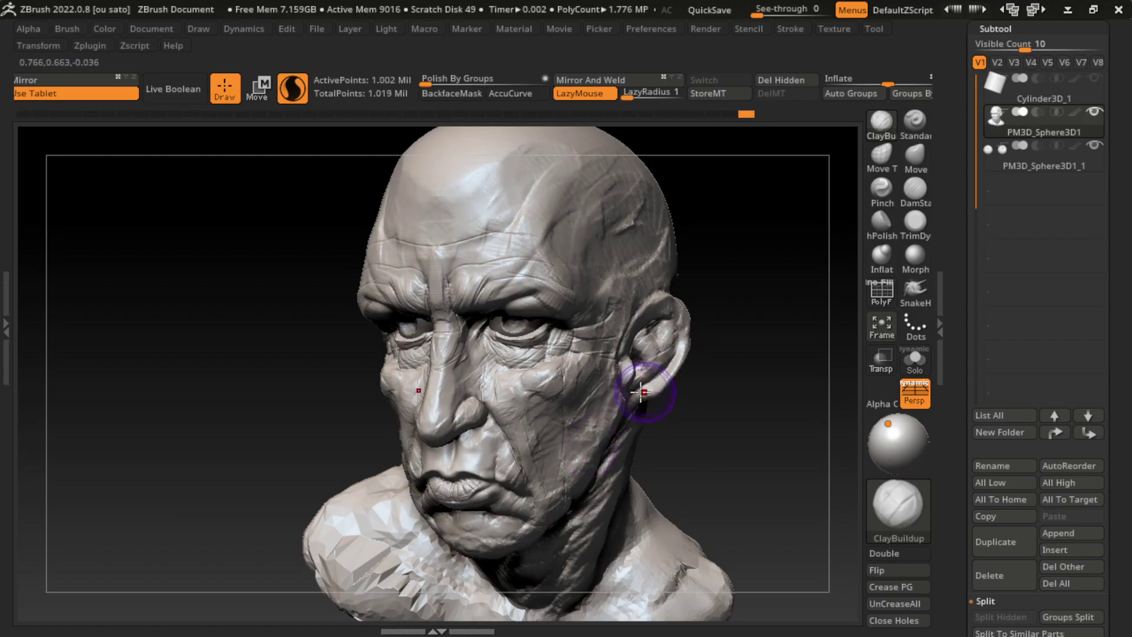
Resize the brush and build up the cheek above the mouth and under the eye
key(s)
drag(522, 446, 522, 431)
mouse_move(535, 476)
mouse_down()
mouse_move(532, 418)
mouse_move(548, 420)
mouse_move(548, 470)
mouse_up()
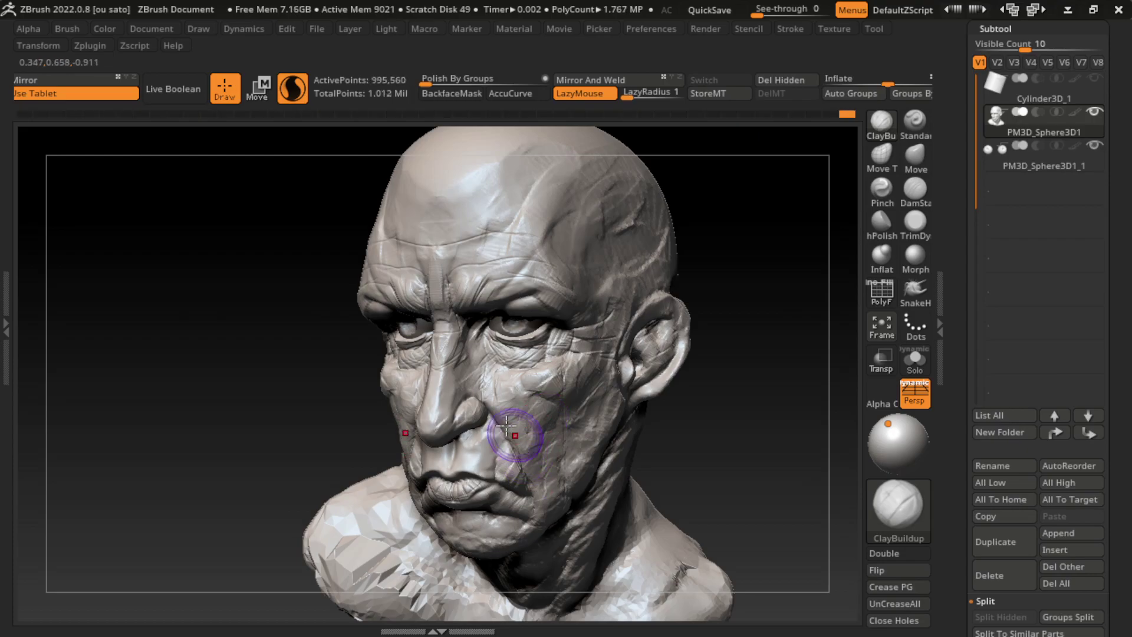
drag(490, 354, 463, 422)
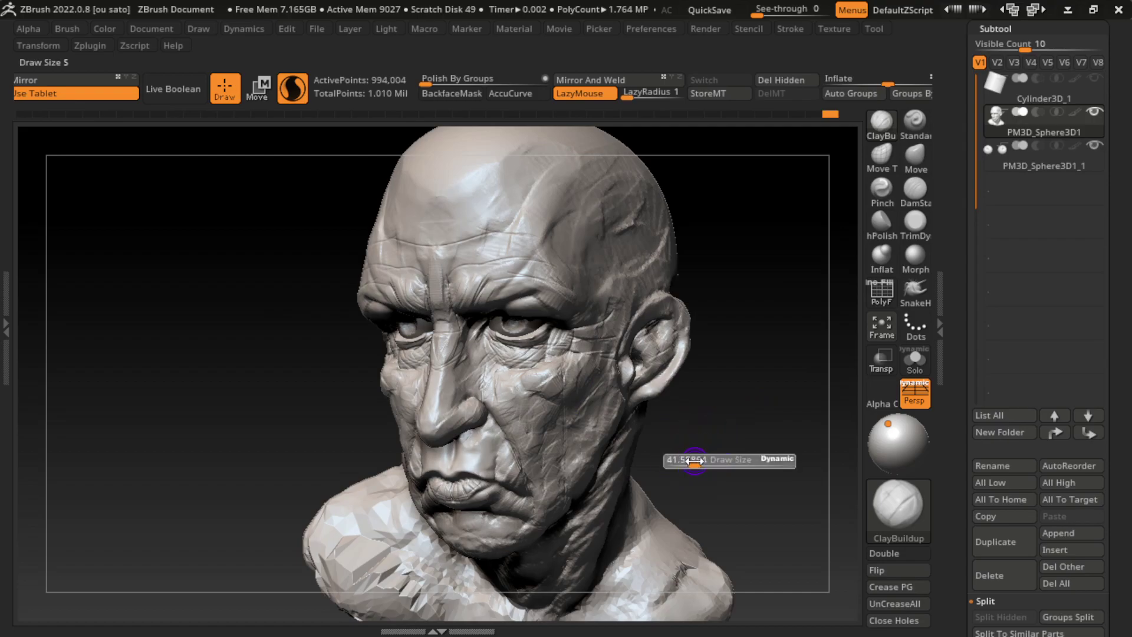
Refine the nasolabial fold, mouth corner, and chin below the lower lip
mouse_move(720, 435)
mouse_down()
mouse_move(715, 448)
mouse_move(546, 445)
mouse_up()
click(152, 28)
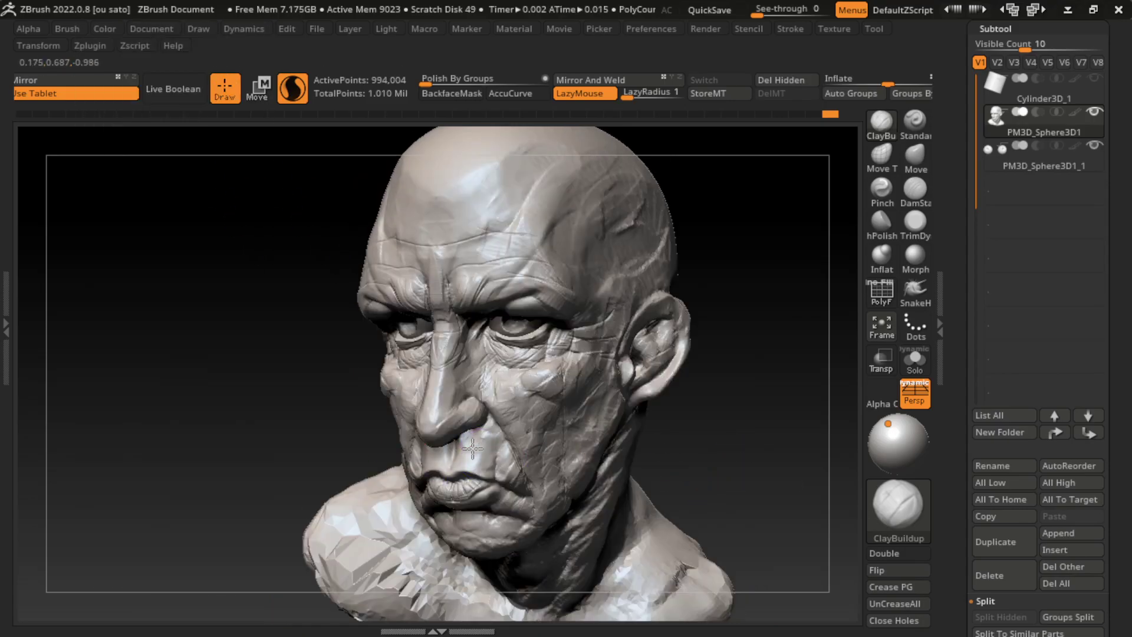
drag(522, 458, 492, 423)
drag(505, 473, 480, 434)
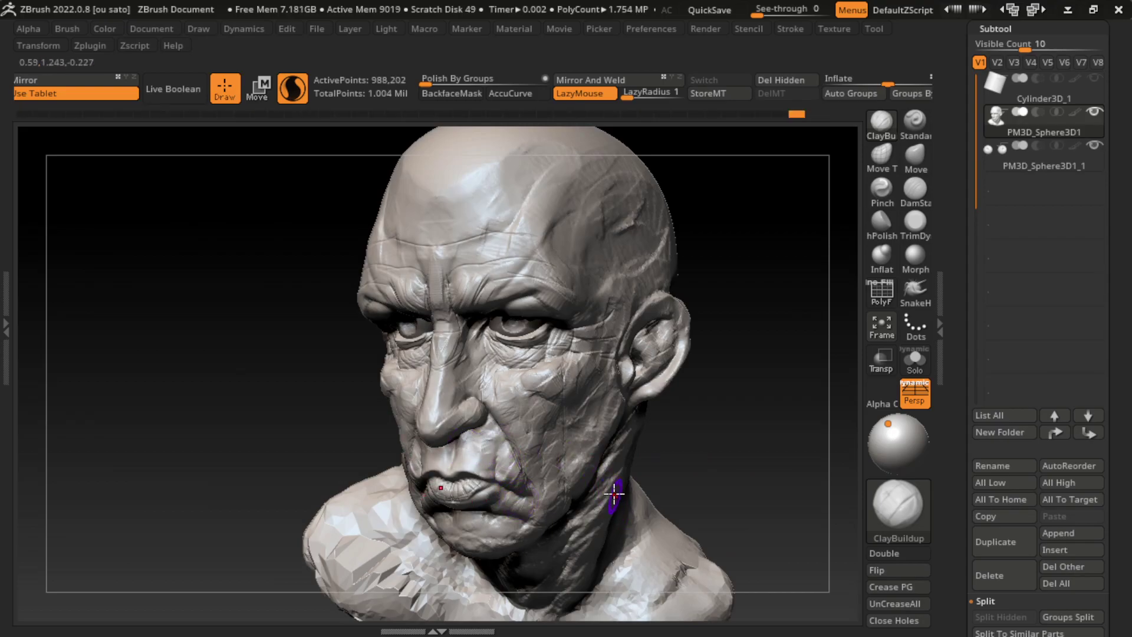
mouse_move(473, 549)
mouse_down()
mouse_move(488, 513)
mouse_move(510, 526)
mouse_up()
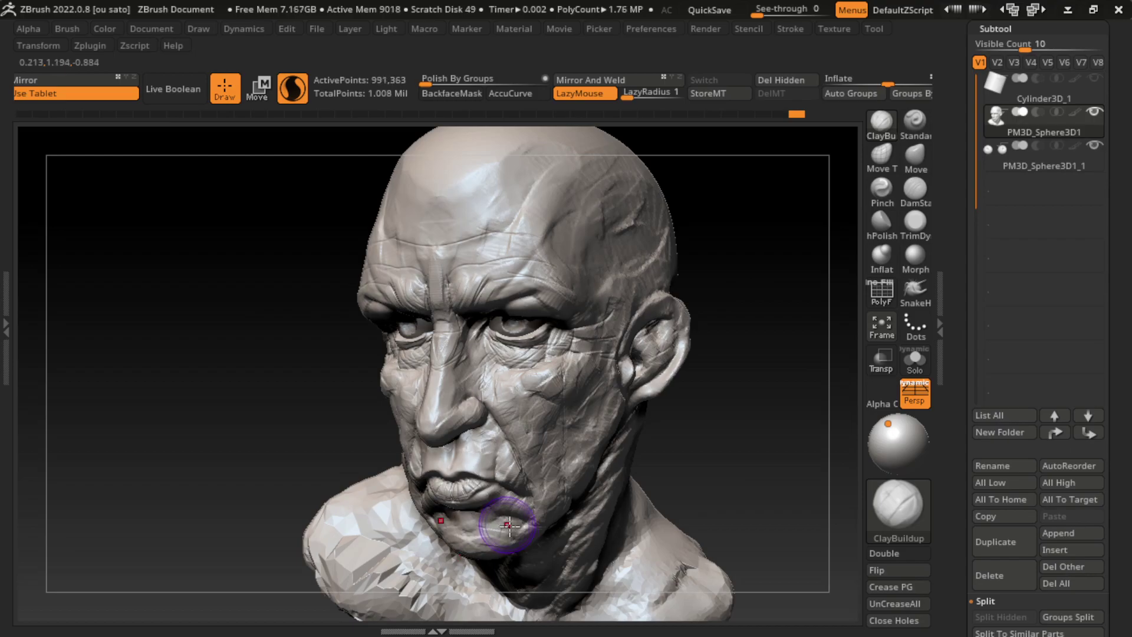